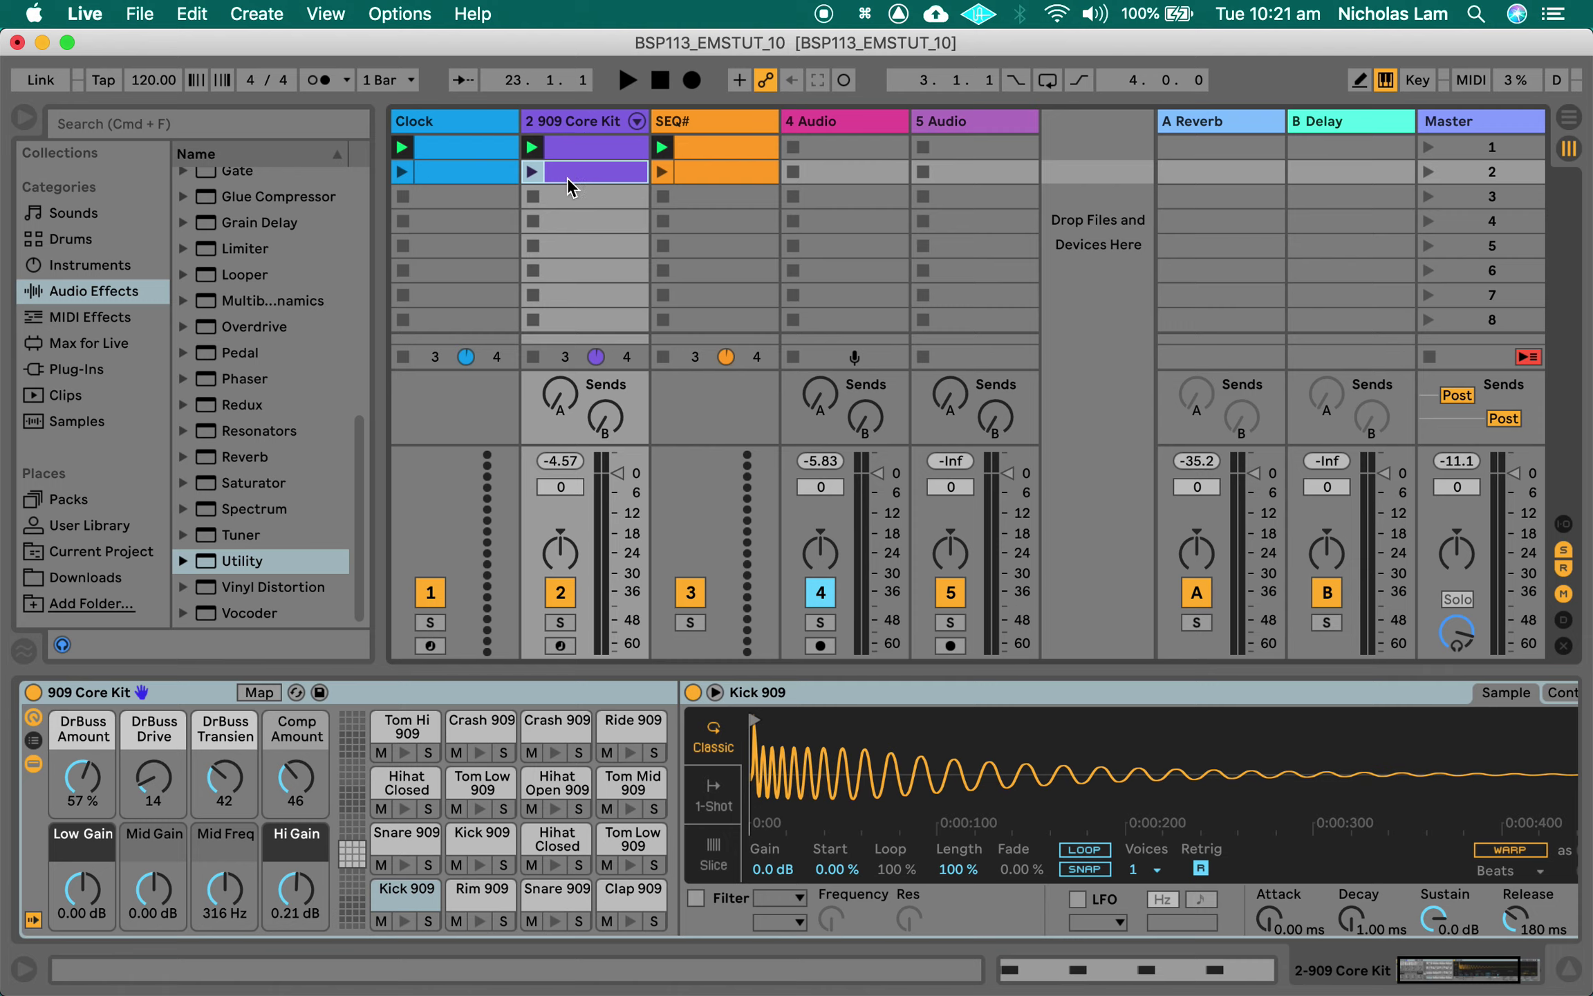
Switch to VCV Rack and delete the Notes module from the patch
left_click(733, 119)
key("super+Tab")
key("super+Tab")
key("super+Tab")
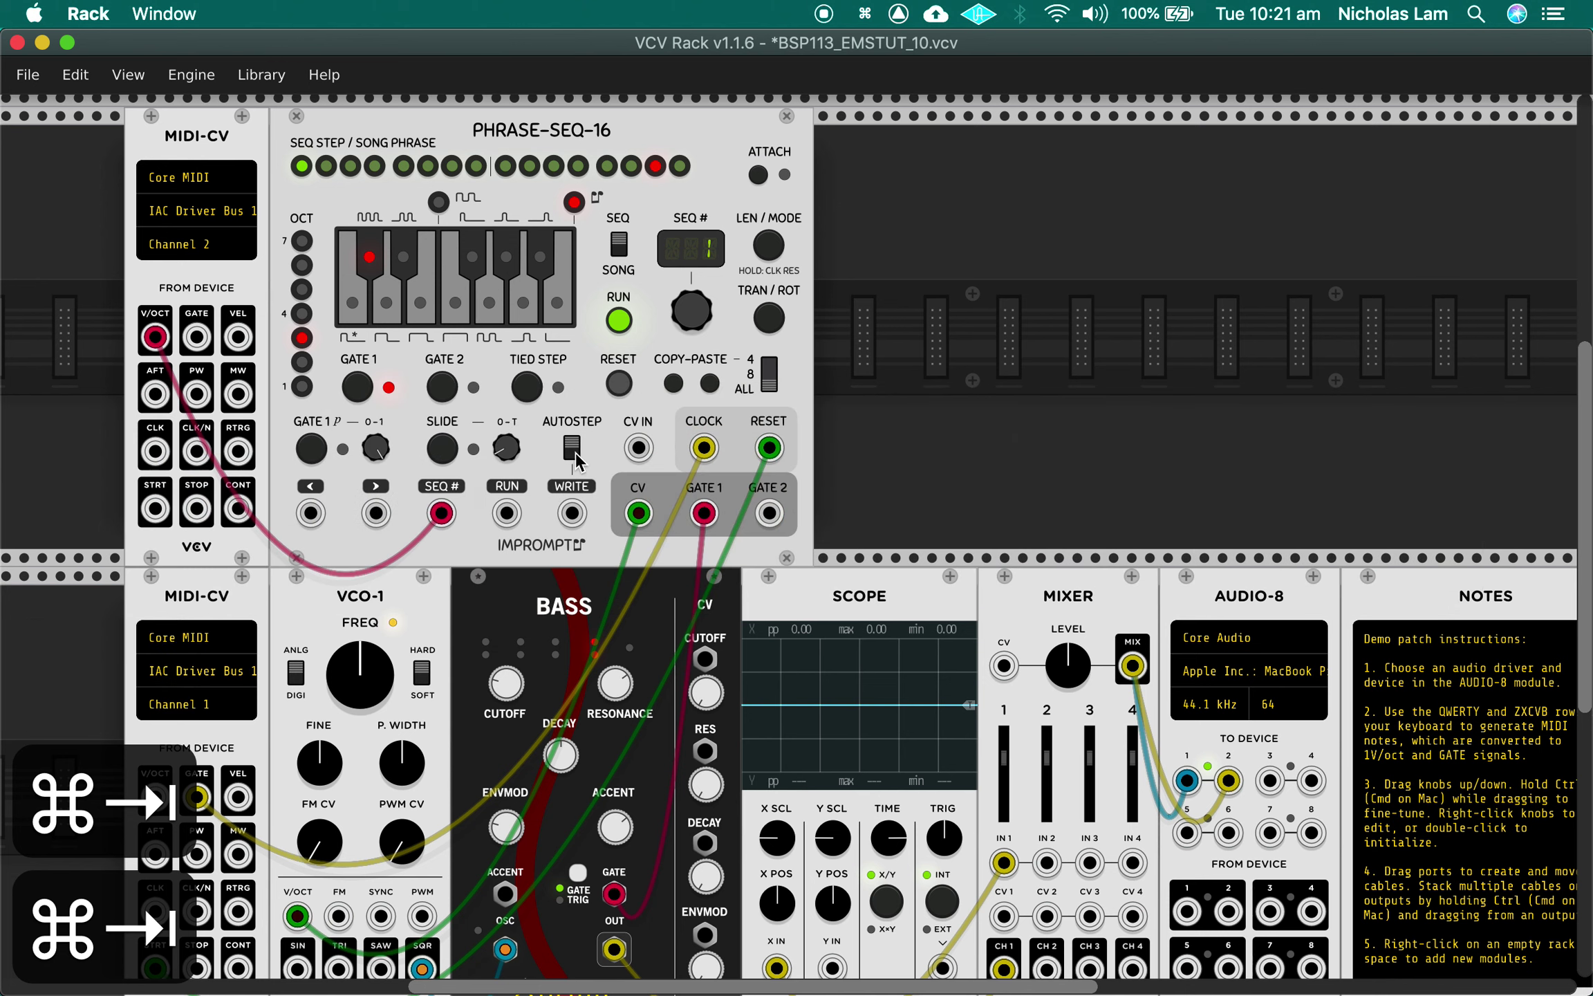
scroll(782, 479, "down", 1)
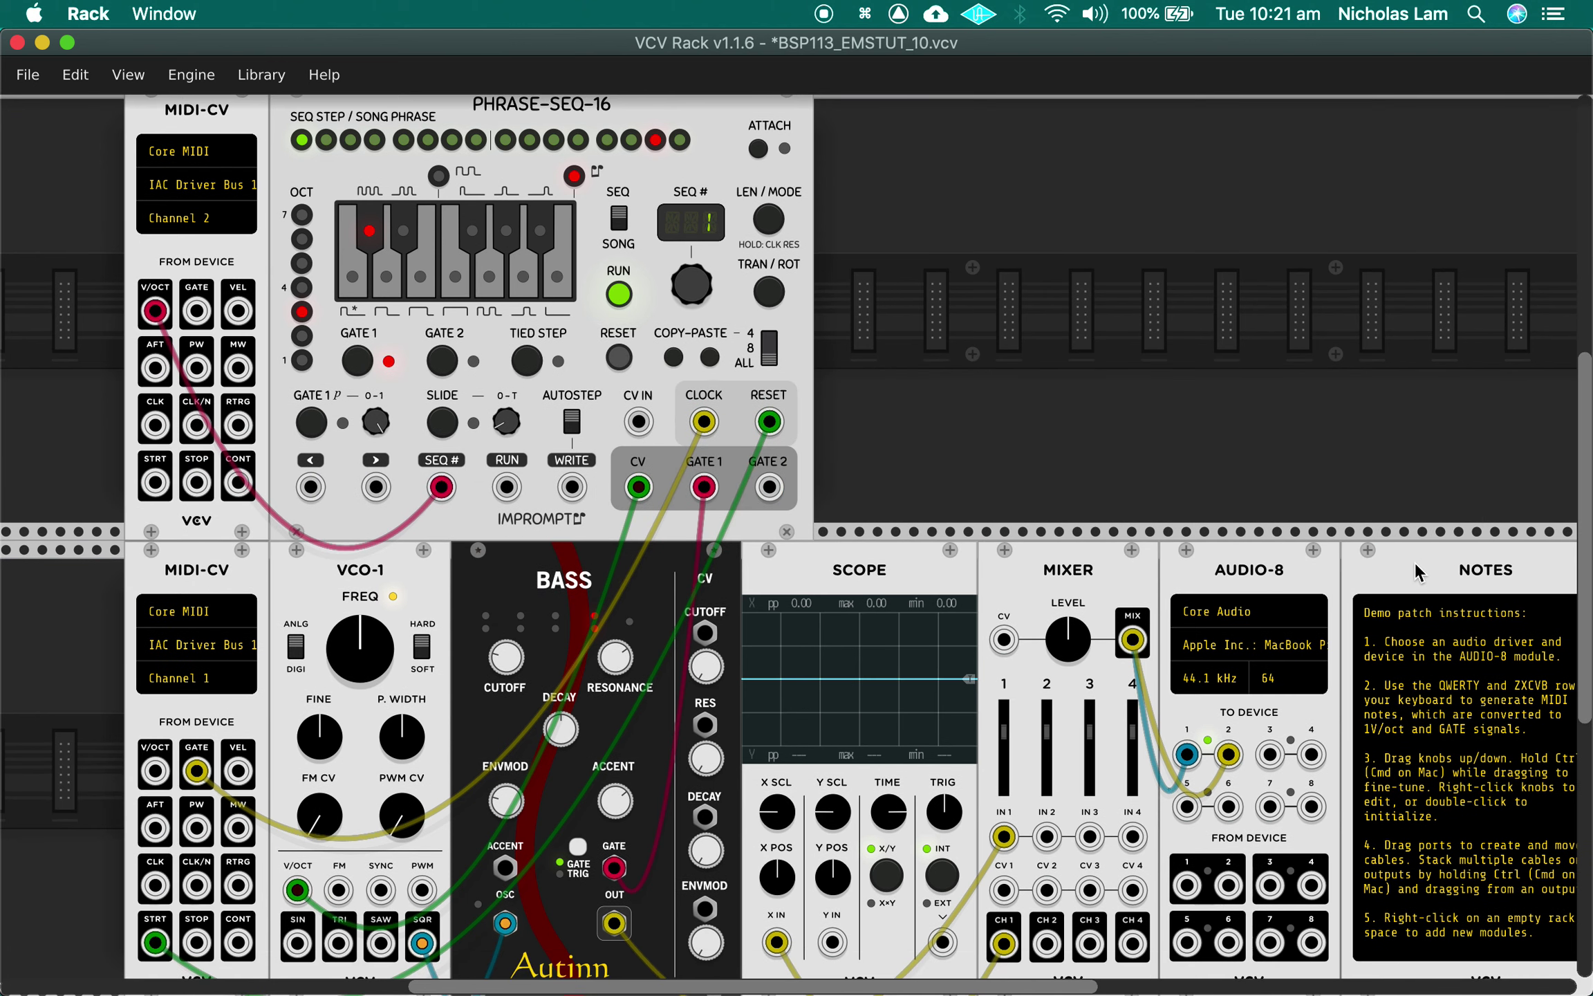
key("BackSpace")
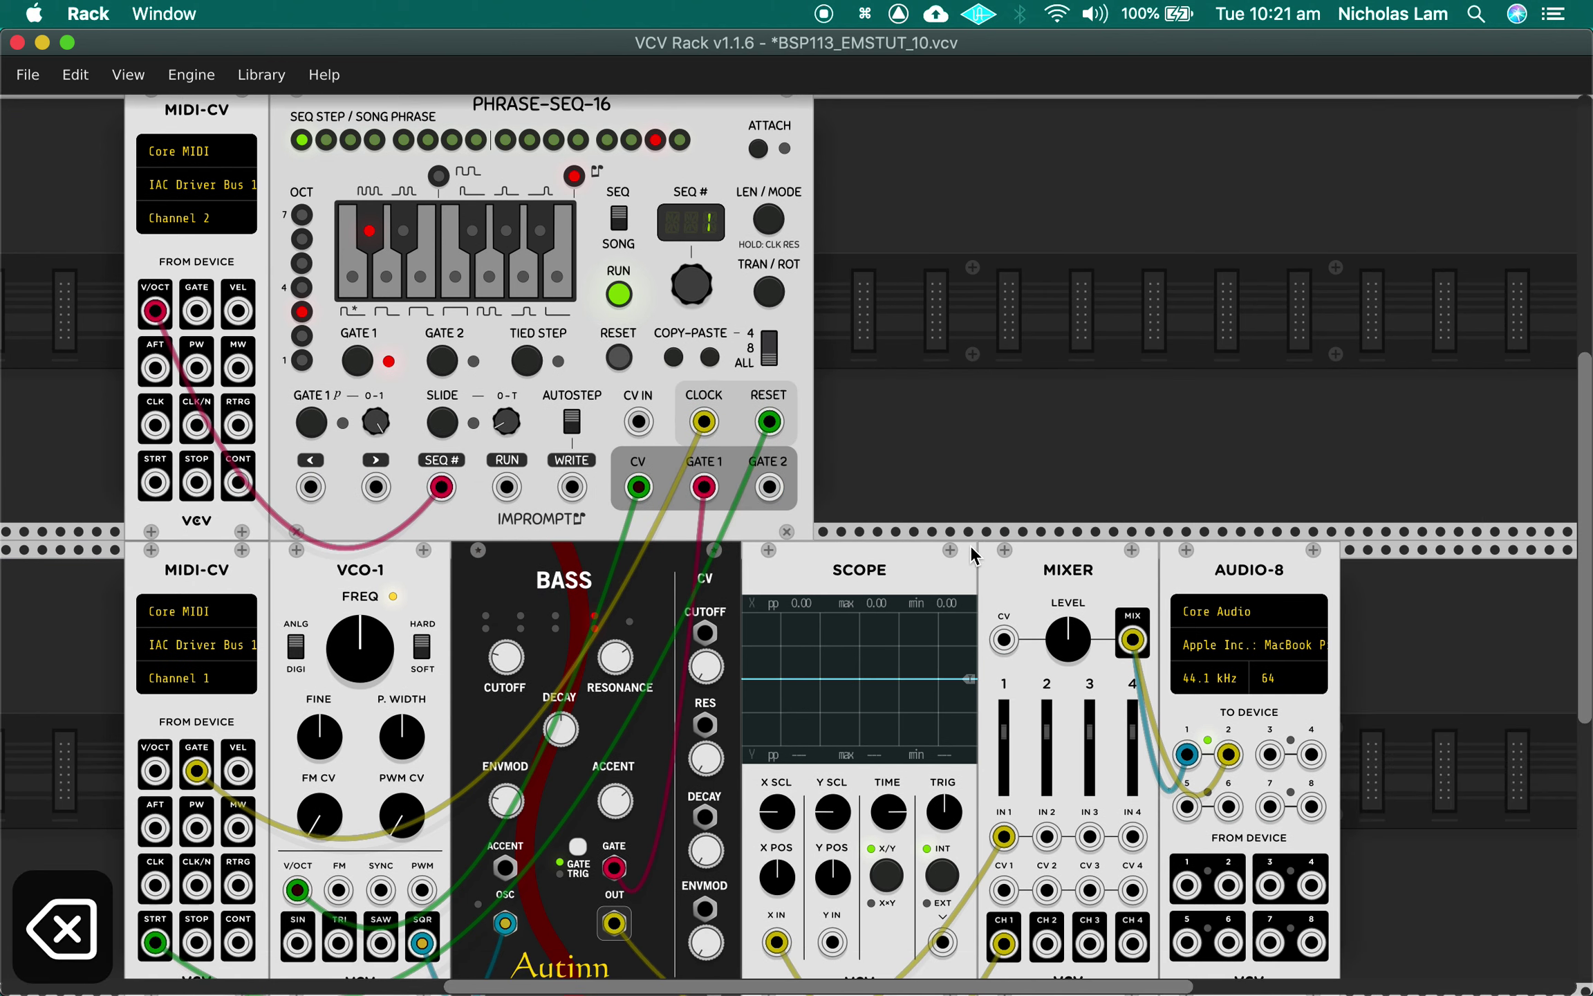
scroll(694, 596, "up", 1)
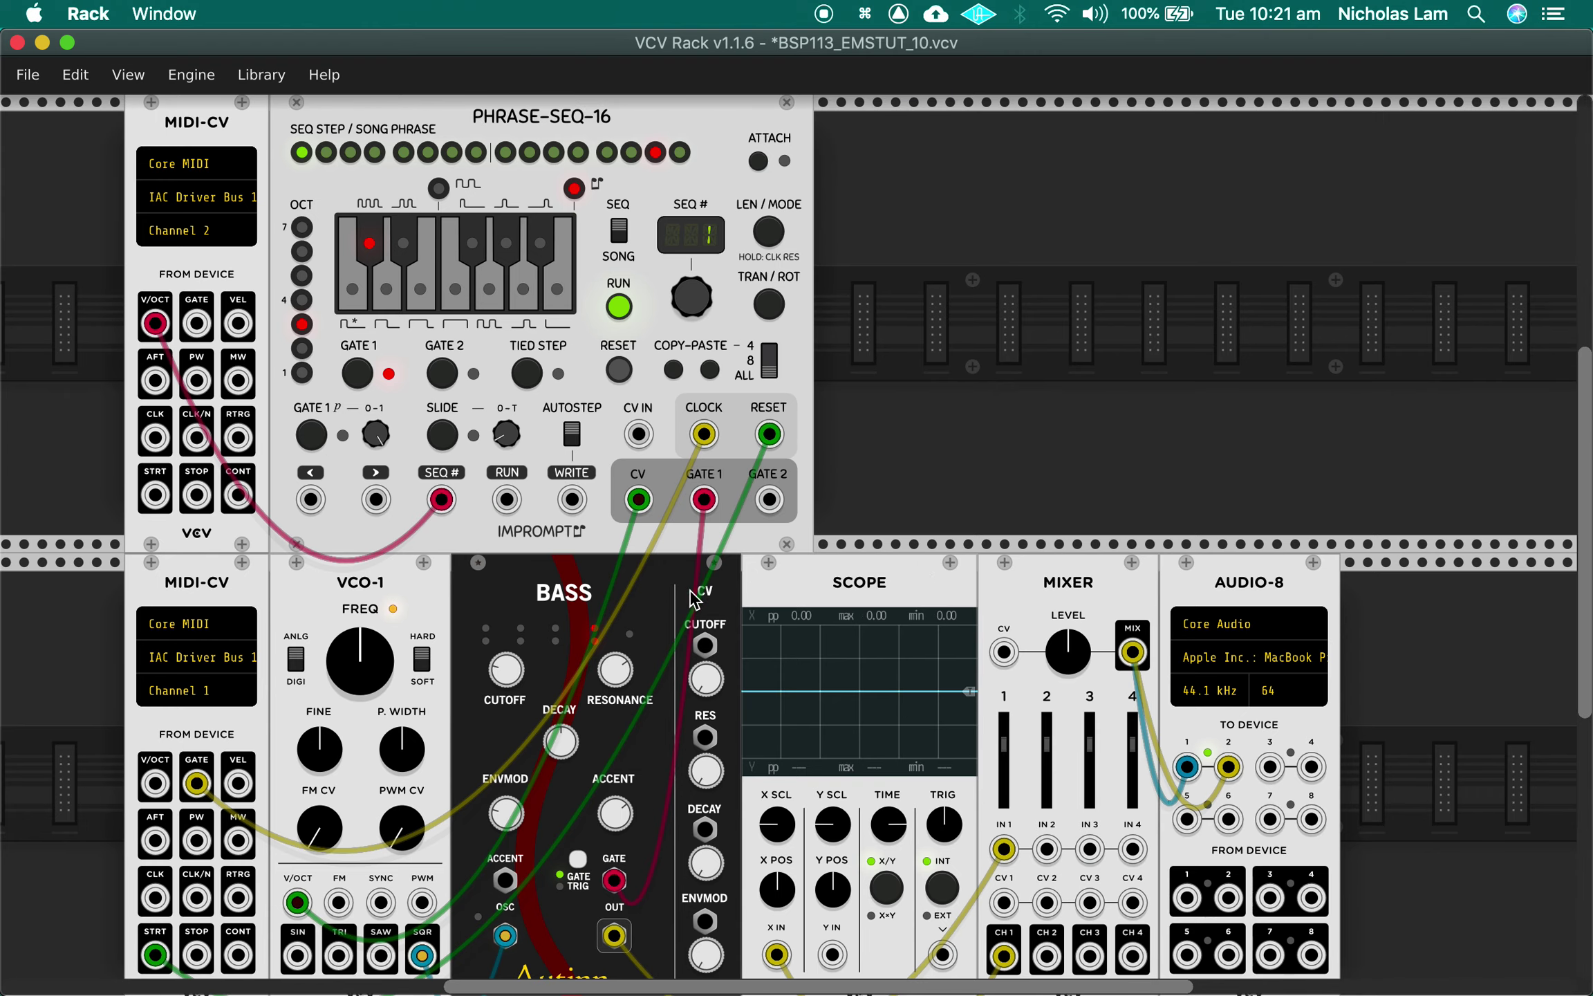
Switch to Ableton Live and add a Simpler instrument on a new track directly after the SEQ# track
key("super+Tab")
key("super+Tab")
key("super+Tab")
key("super+Tab")
key("super+Tab")
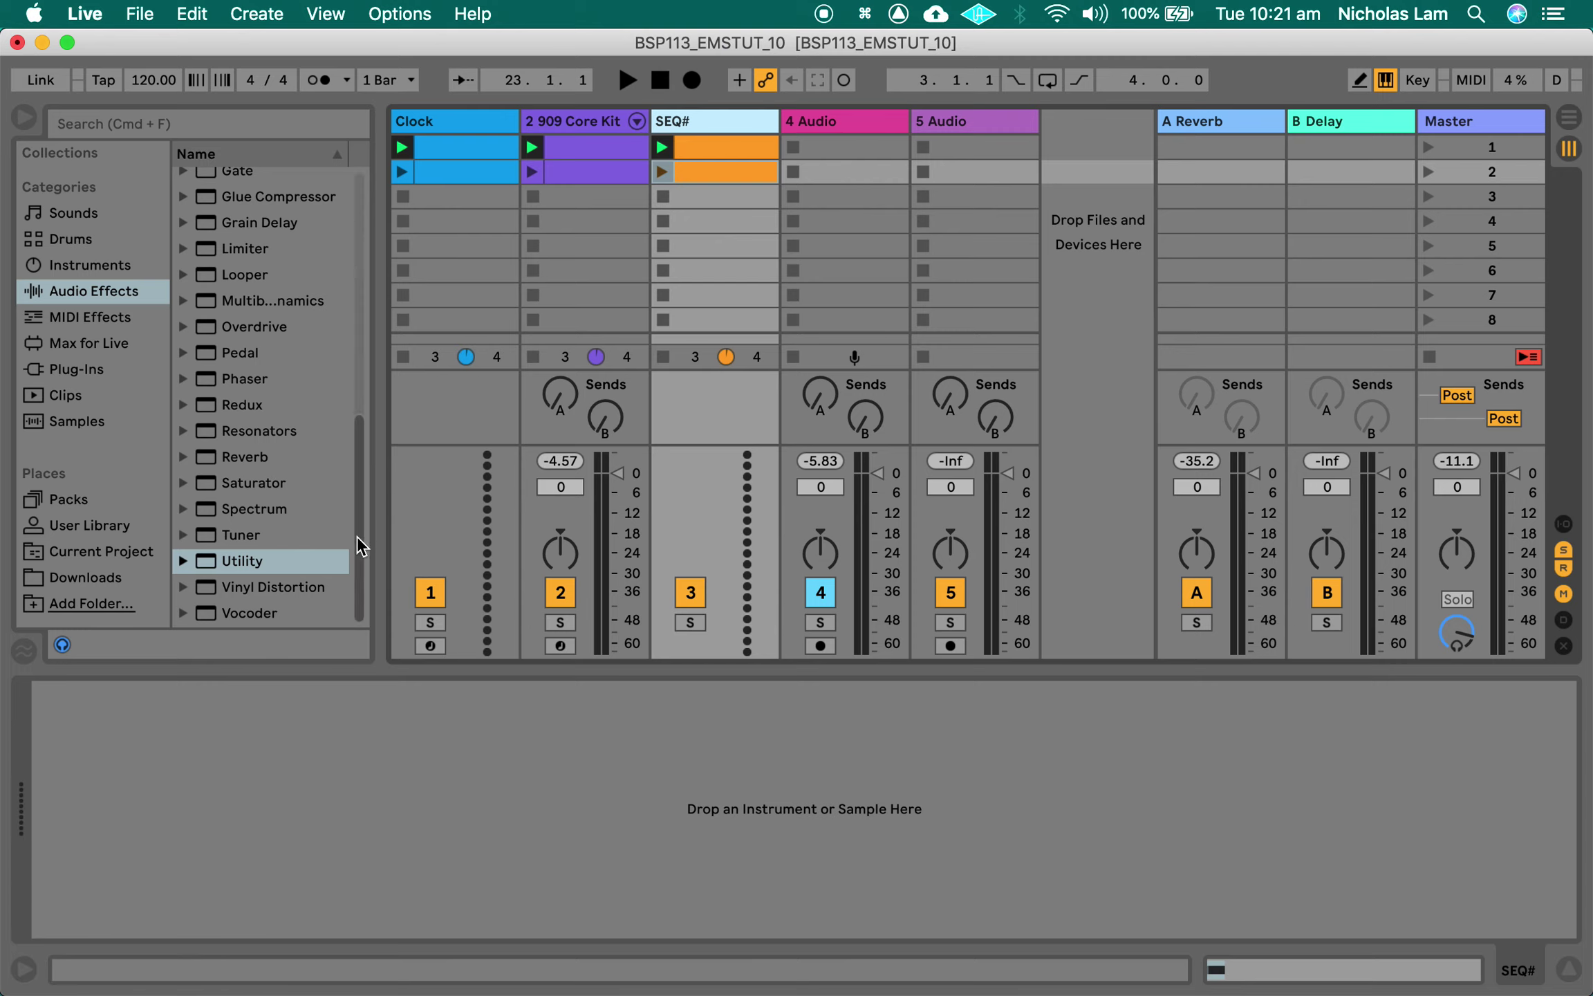
scroll(275, 557, "up", 12)
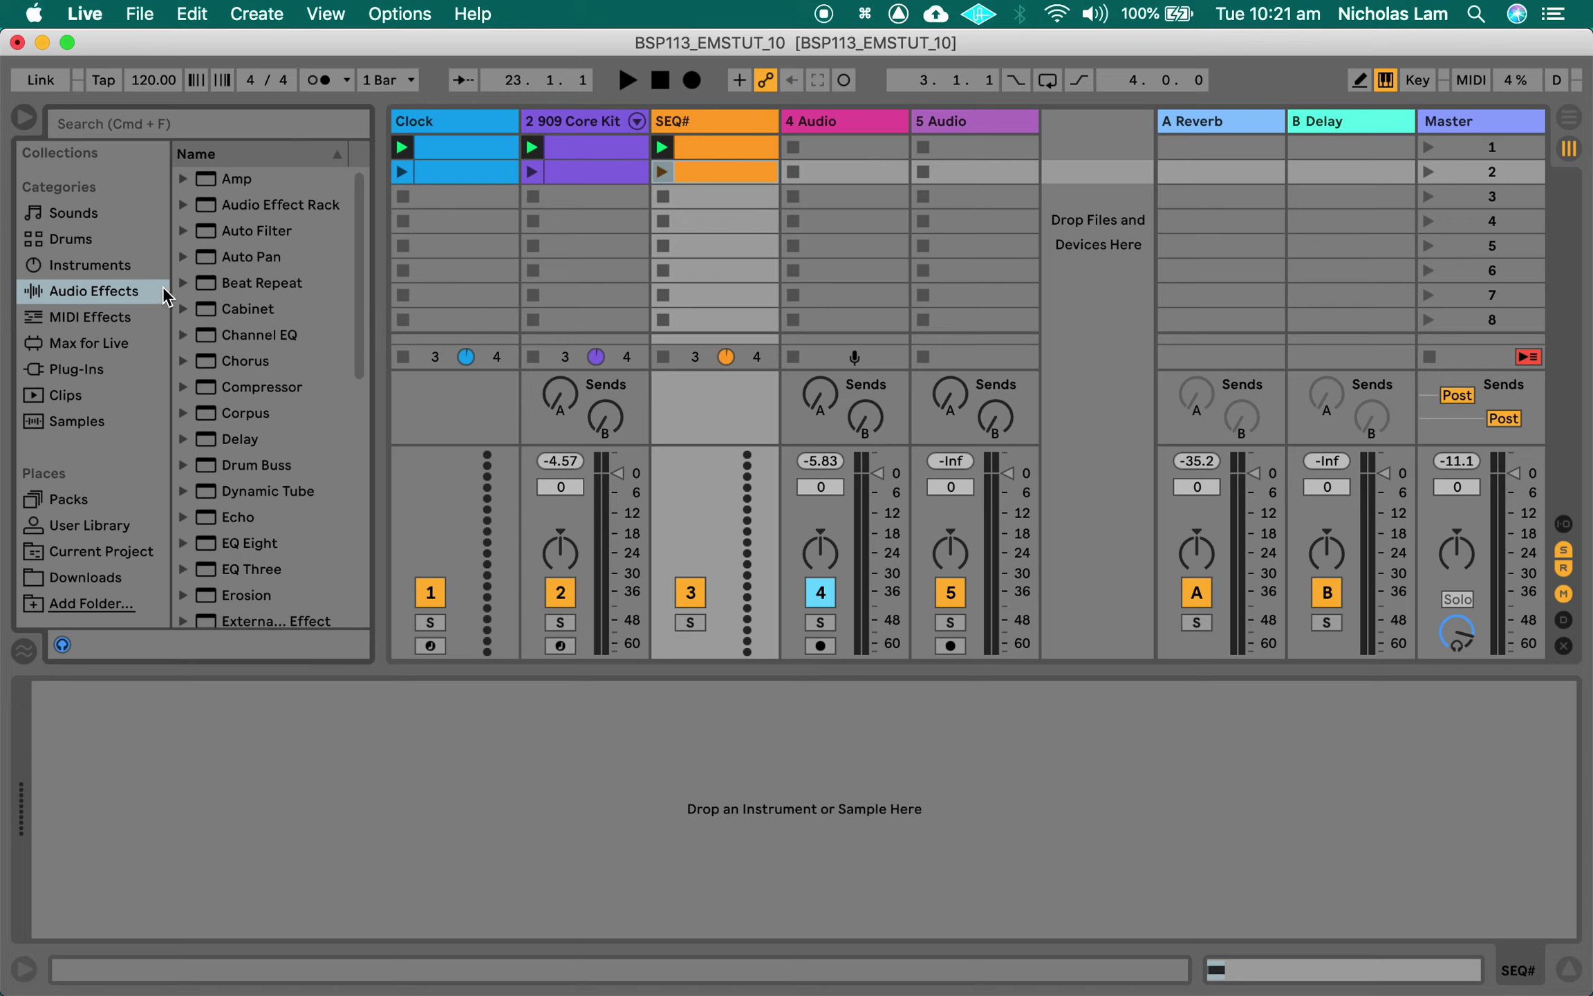
left_click(115, 272)
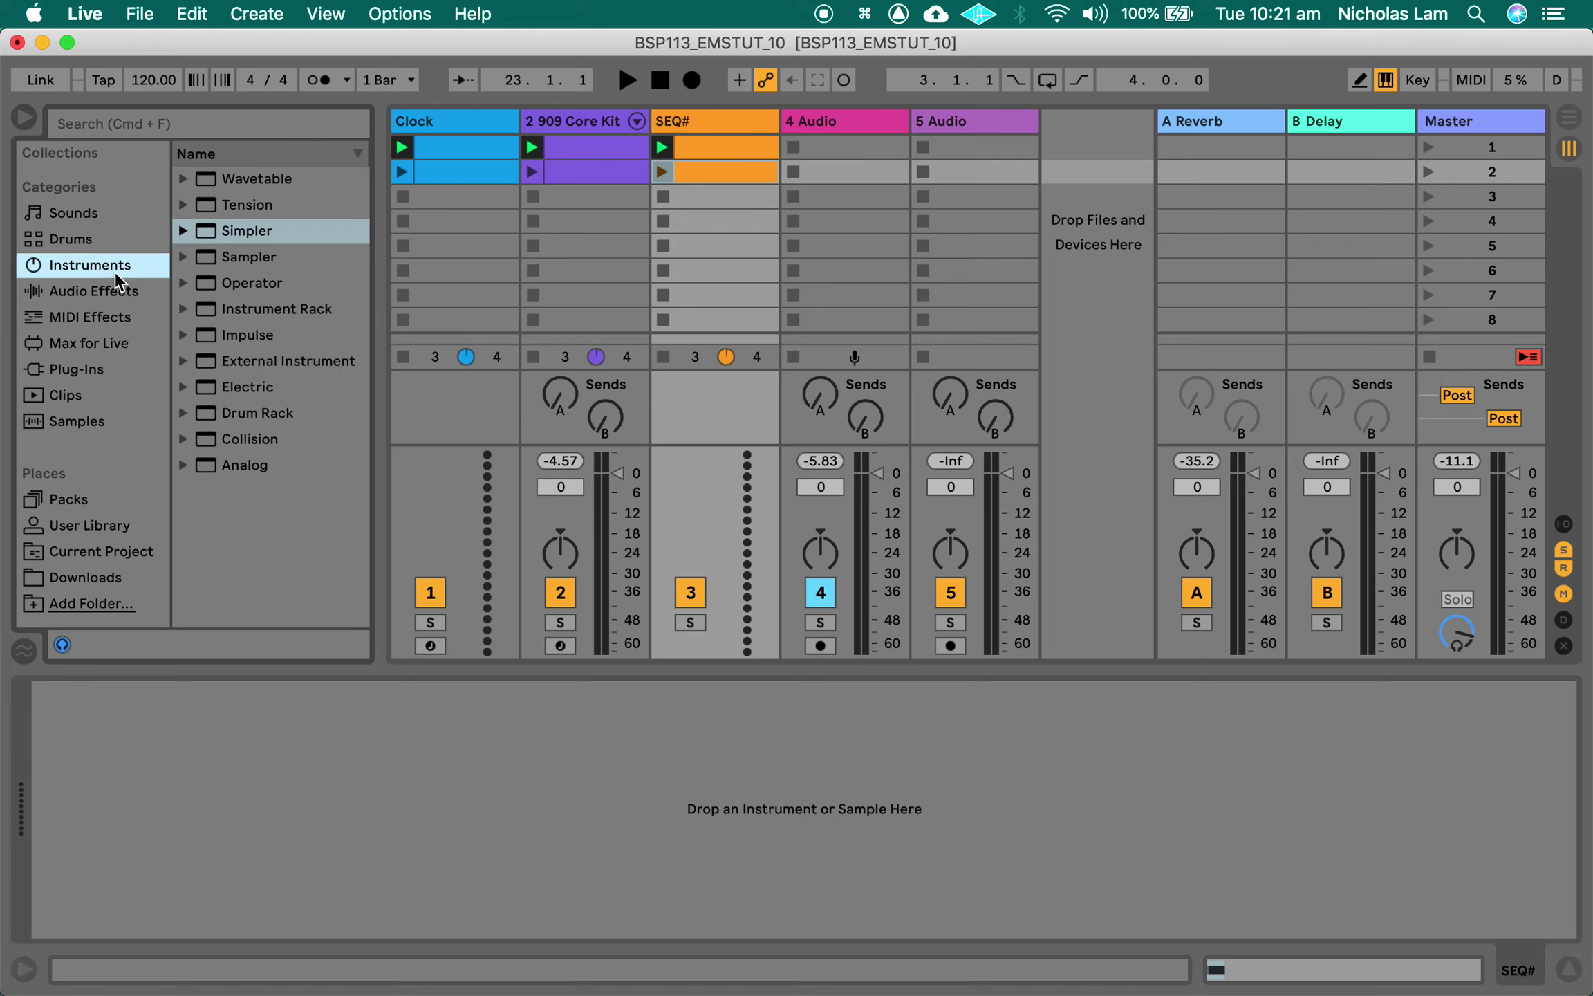
left_click(275, 257)
left_click(280, 231)
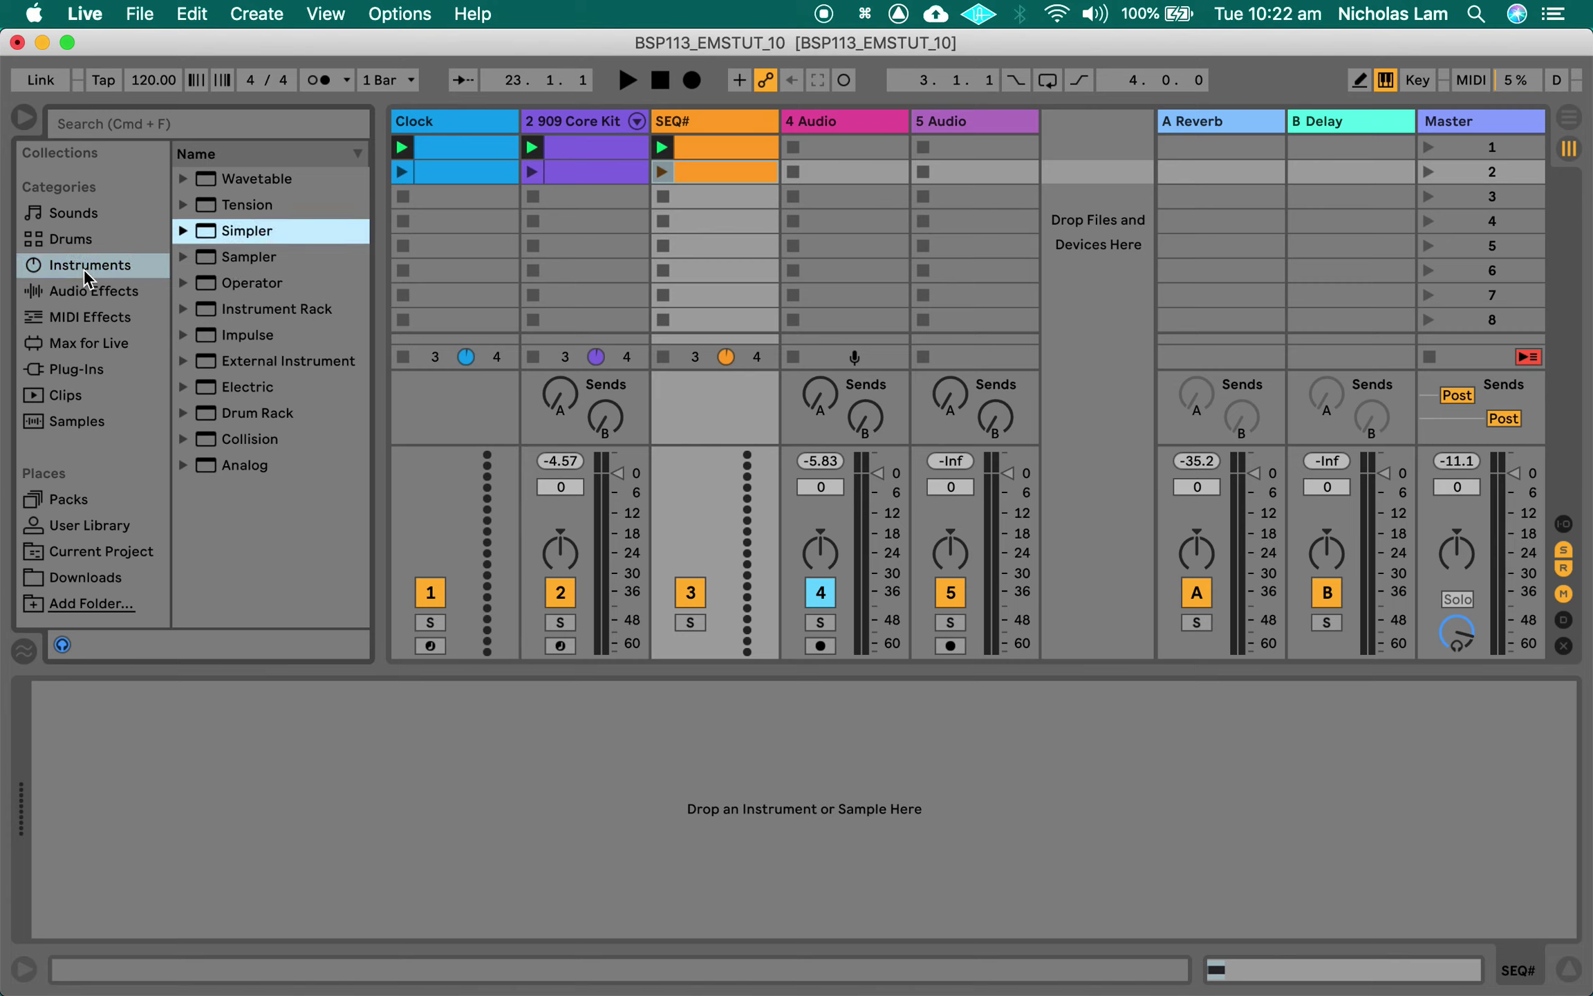
left_click_drag(209, 238, 776, 165)
left_click_drag(210, 227, 795, 131)
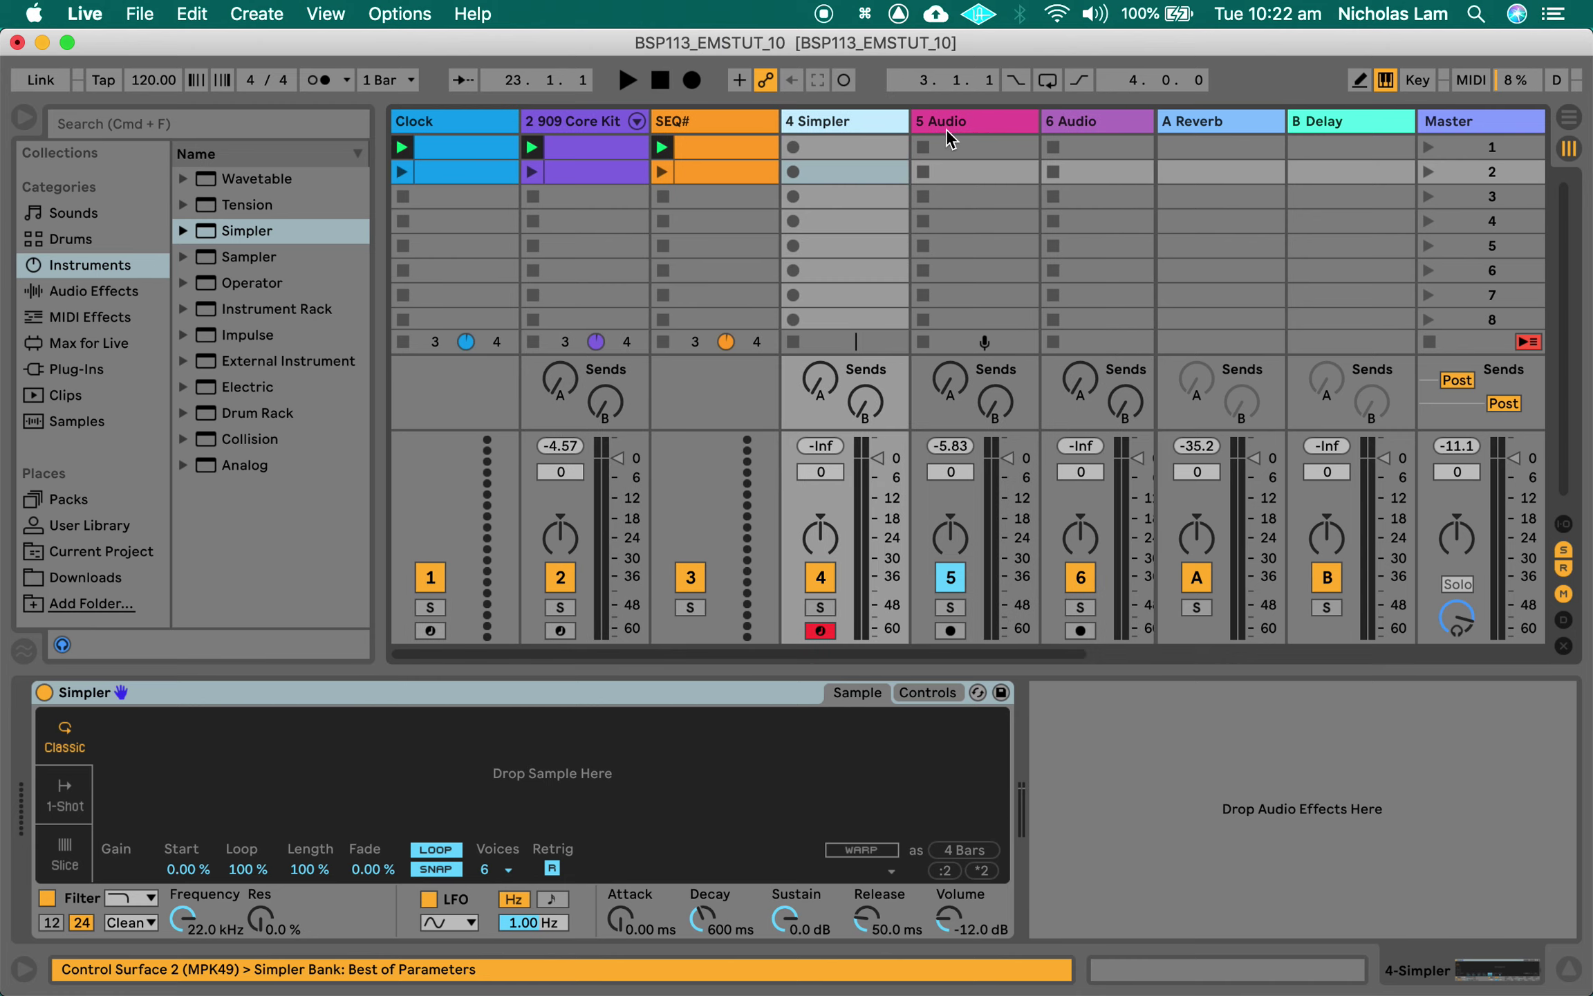
Insert an audio track after 5 Audio, and delete it together with the unused audio track that follows
left_click(953, 128)
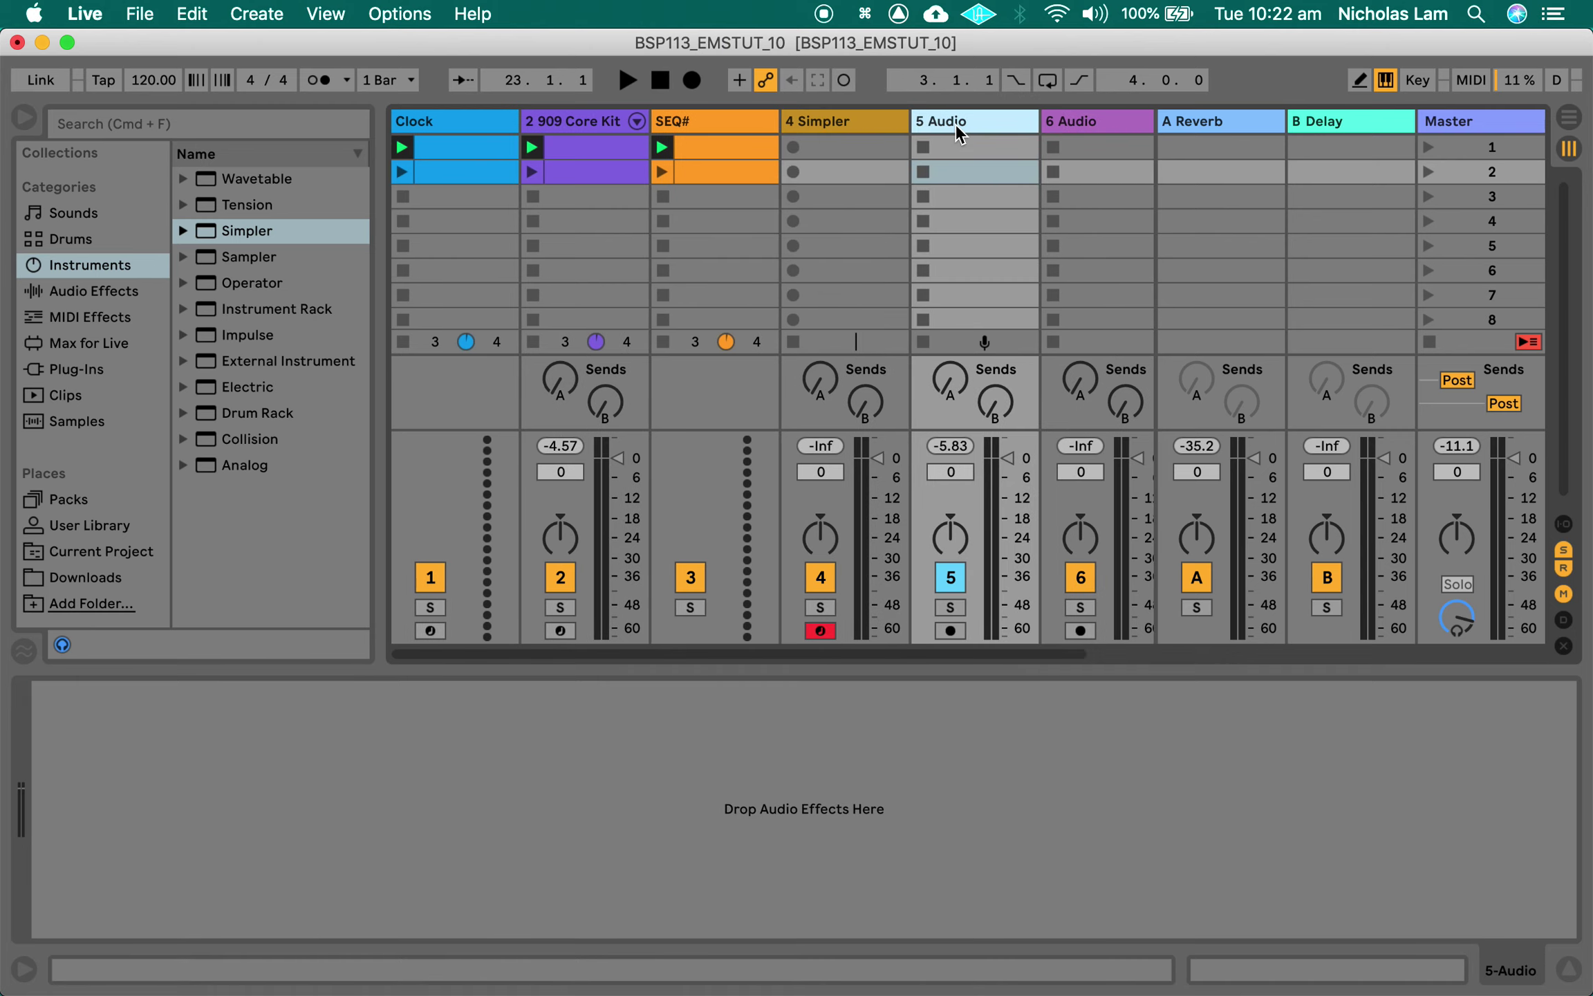
key("cmd+t")
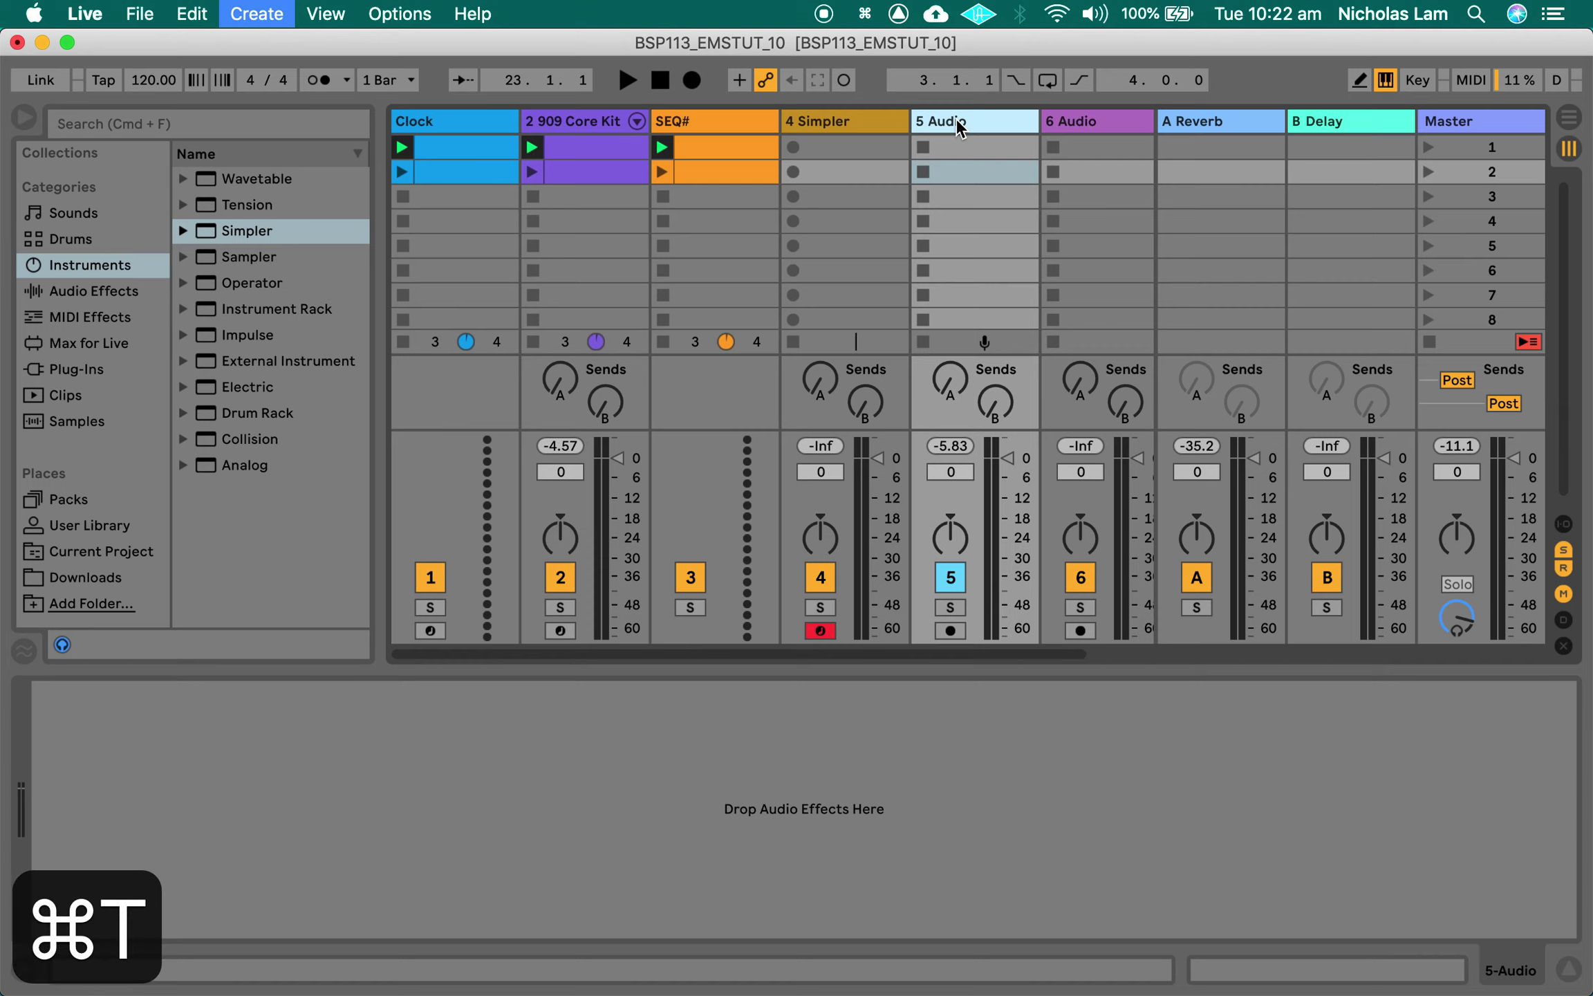
key("cmd+r")
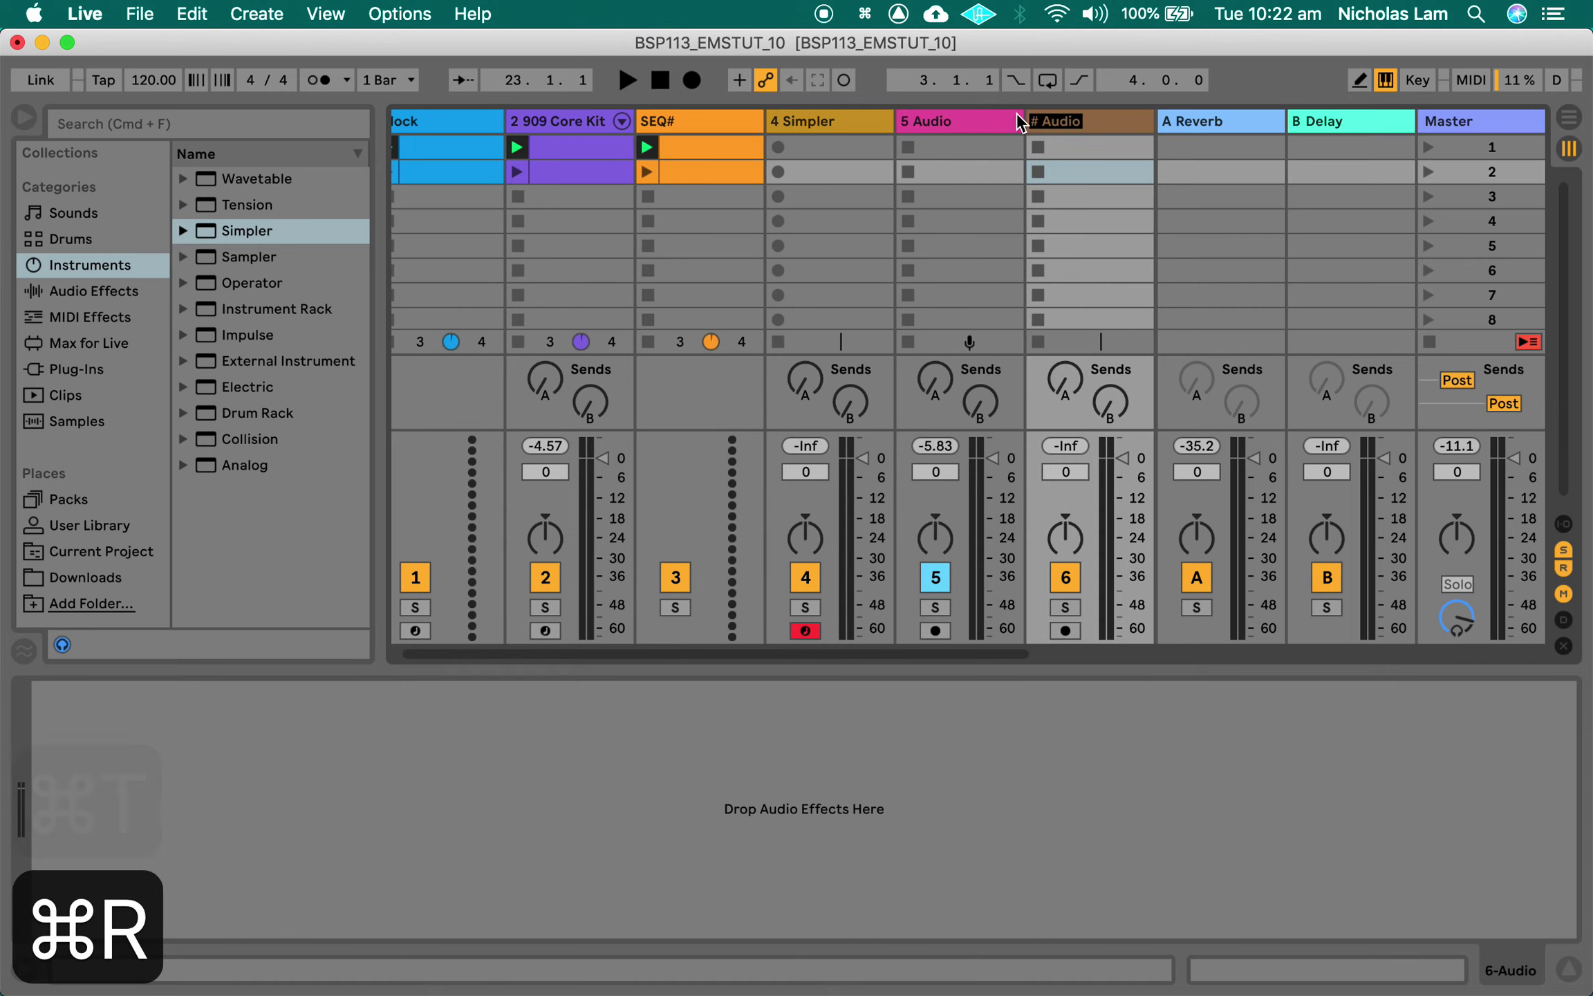
left_click(1108, 128)
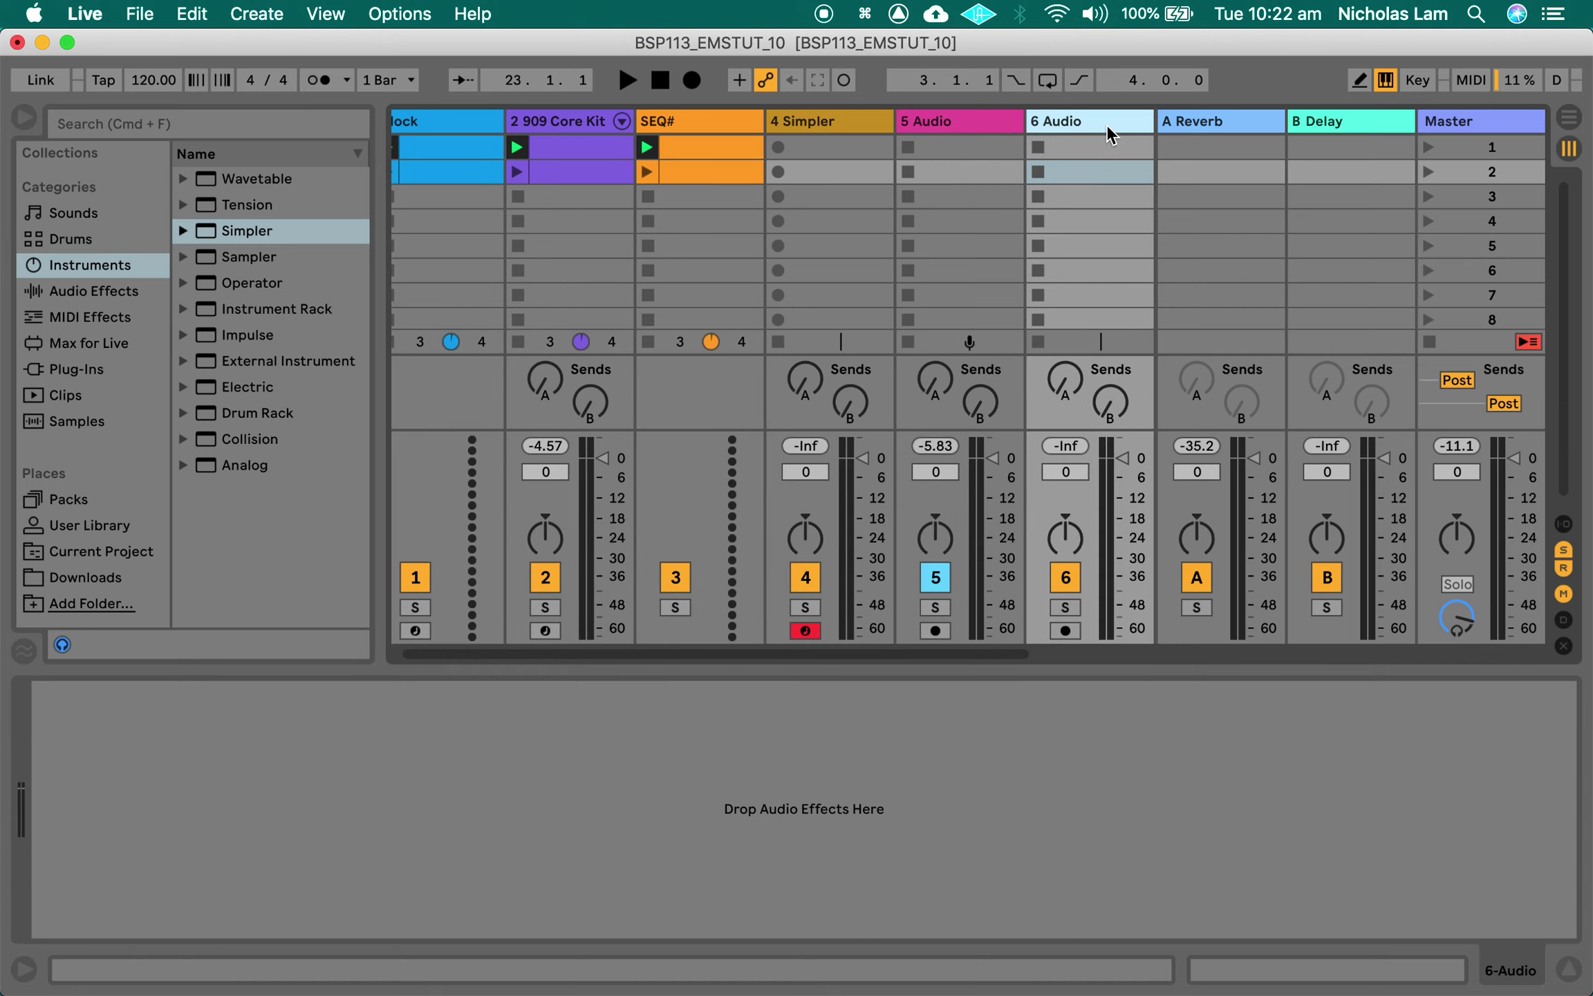
key("BackSpace")
key("BackSpace")
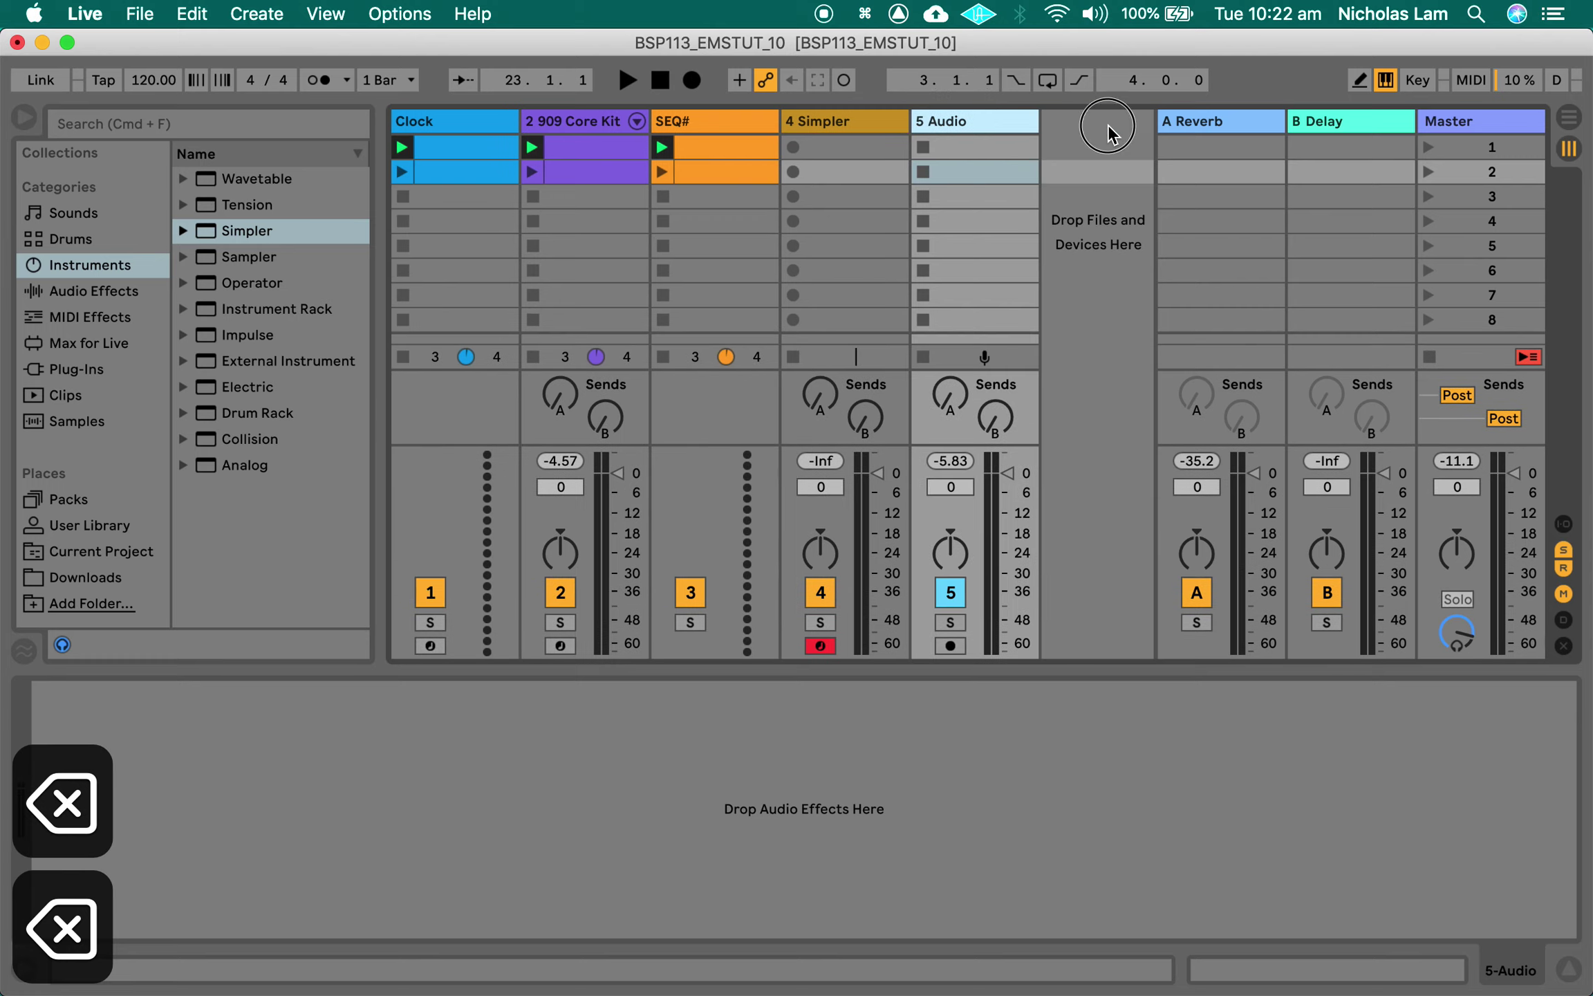
Rename the remaining audio track to TB303
key("super+r")
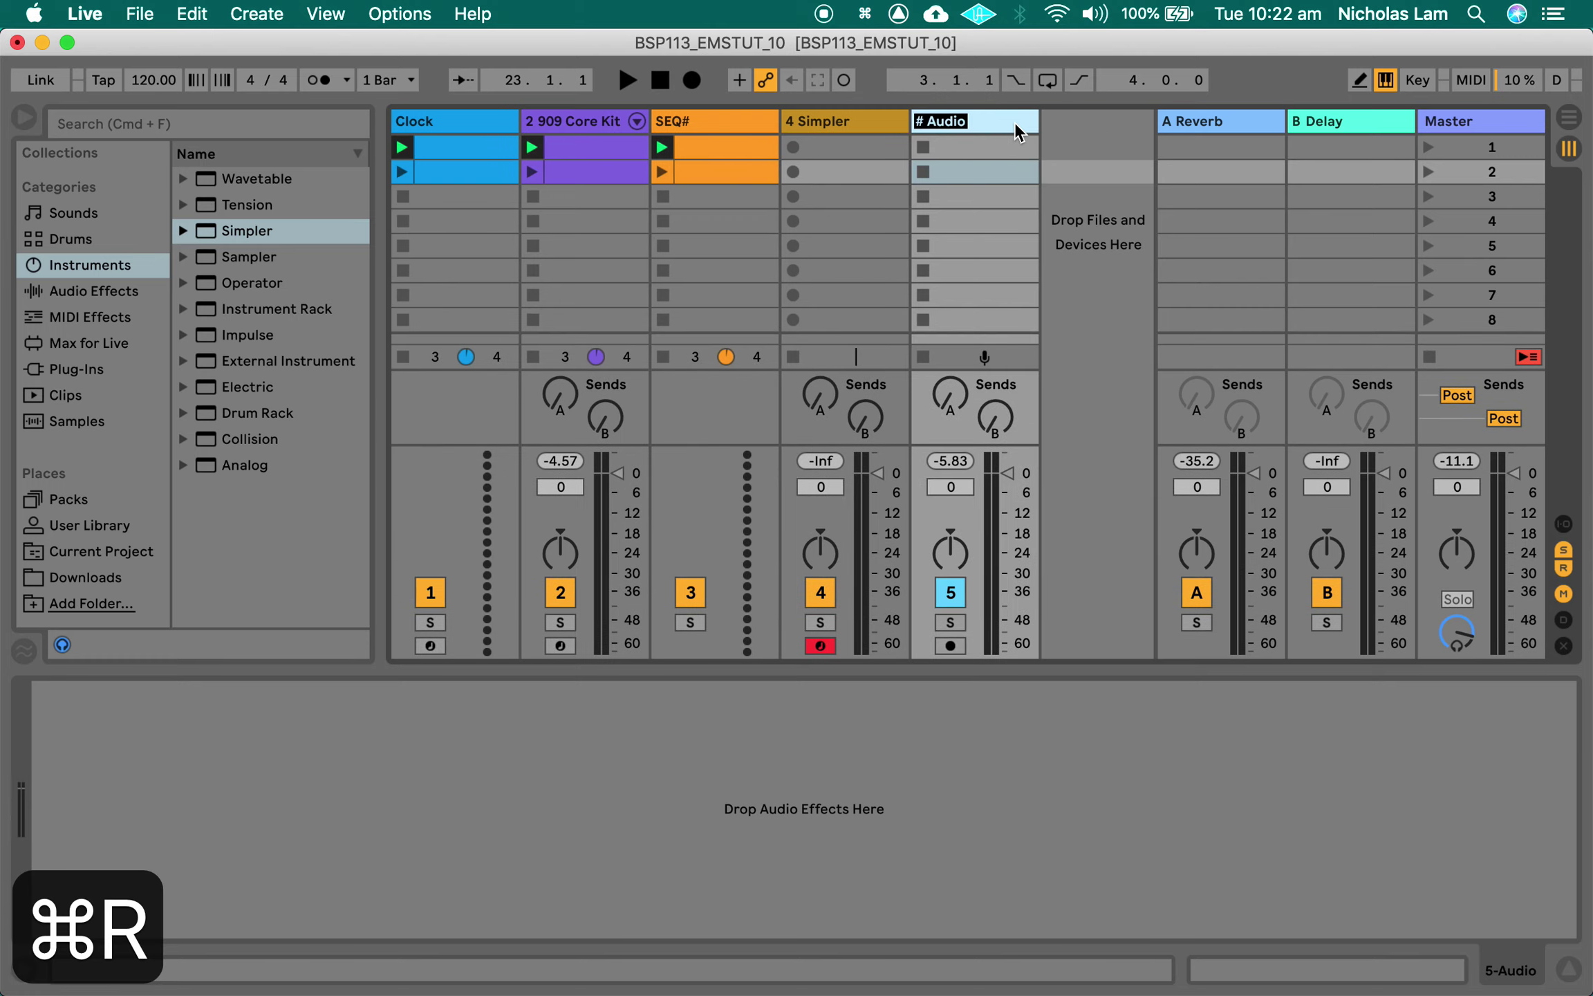
type("TB303")
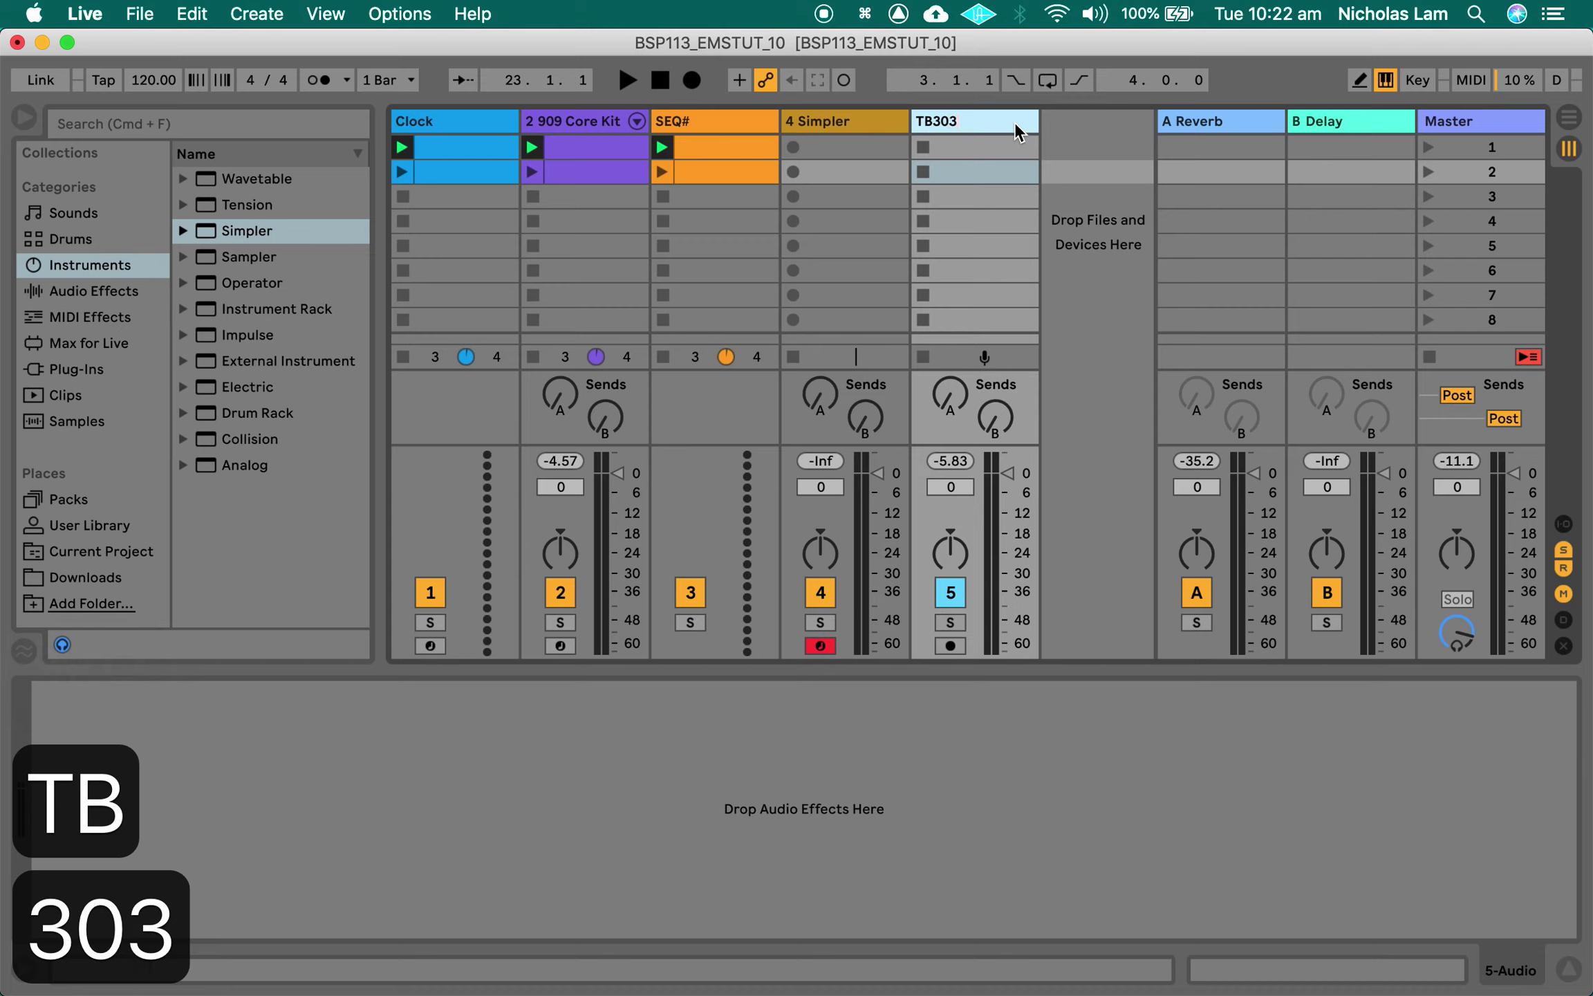
key("Return")
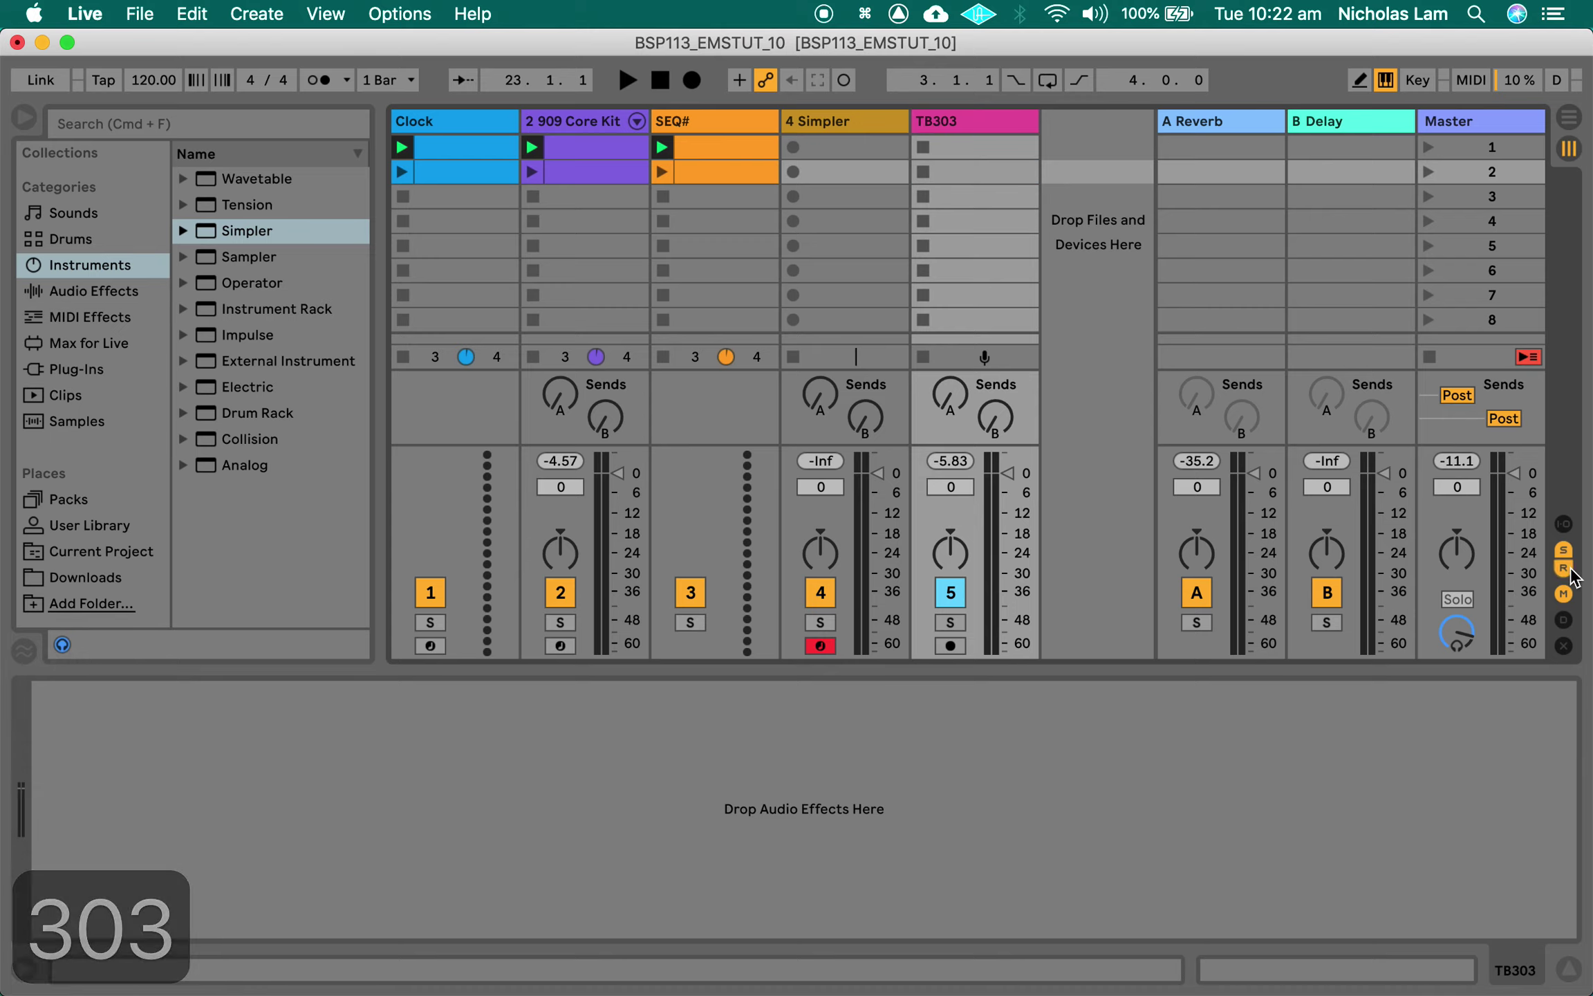
Hide the return tracks and move the TB303 track in front of the Simpler track
left_click(1563, 568)
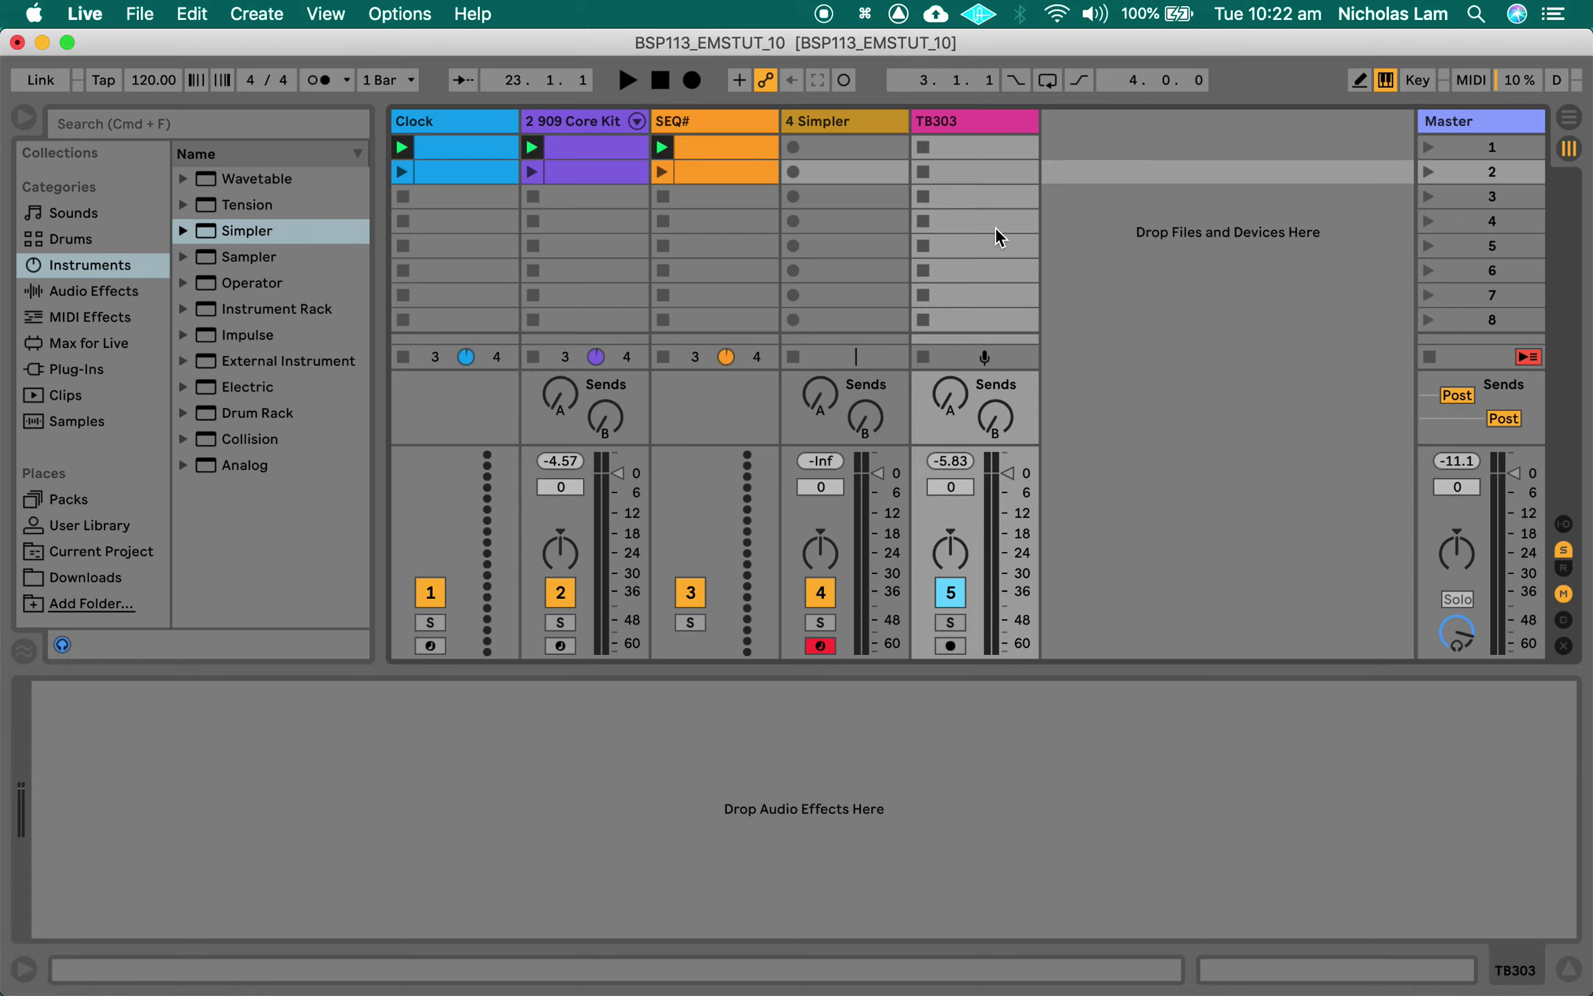
left_click_drag(966, 121, 812, 138)
Play the Live set to check the signal on the TB303 track, and stop playback
key("super+Tab")
key("super+Tab")
key("super+Tab")
key("super+Tab")
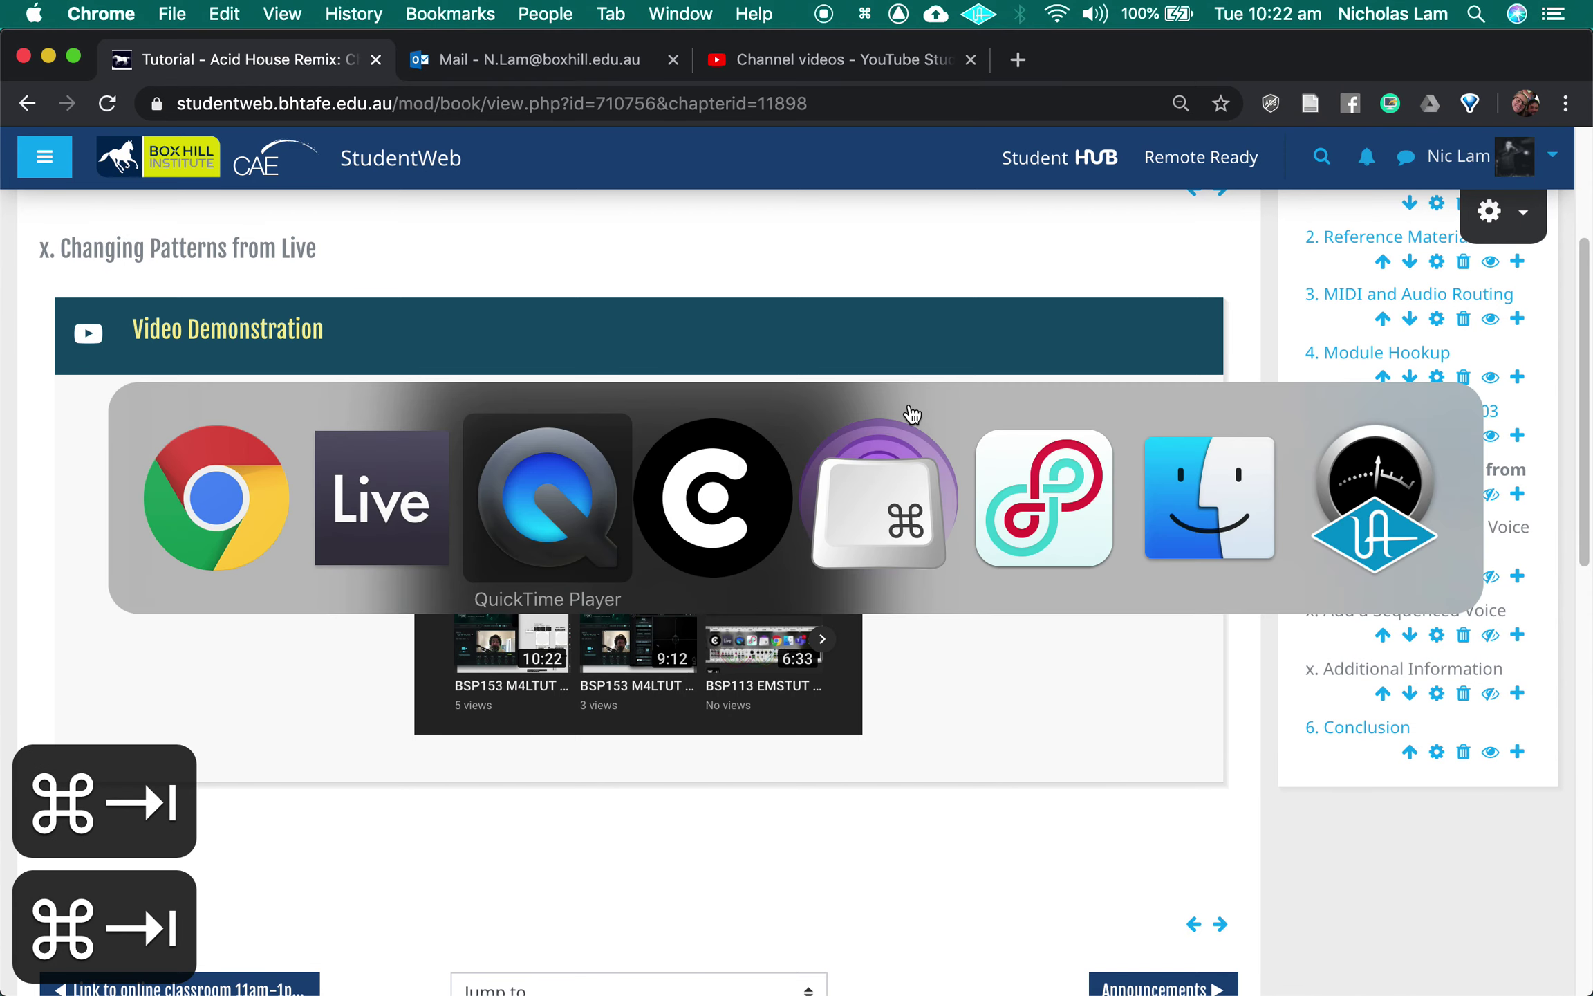
key("super+Tab")
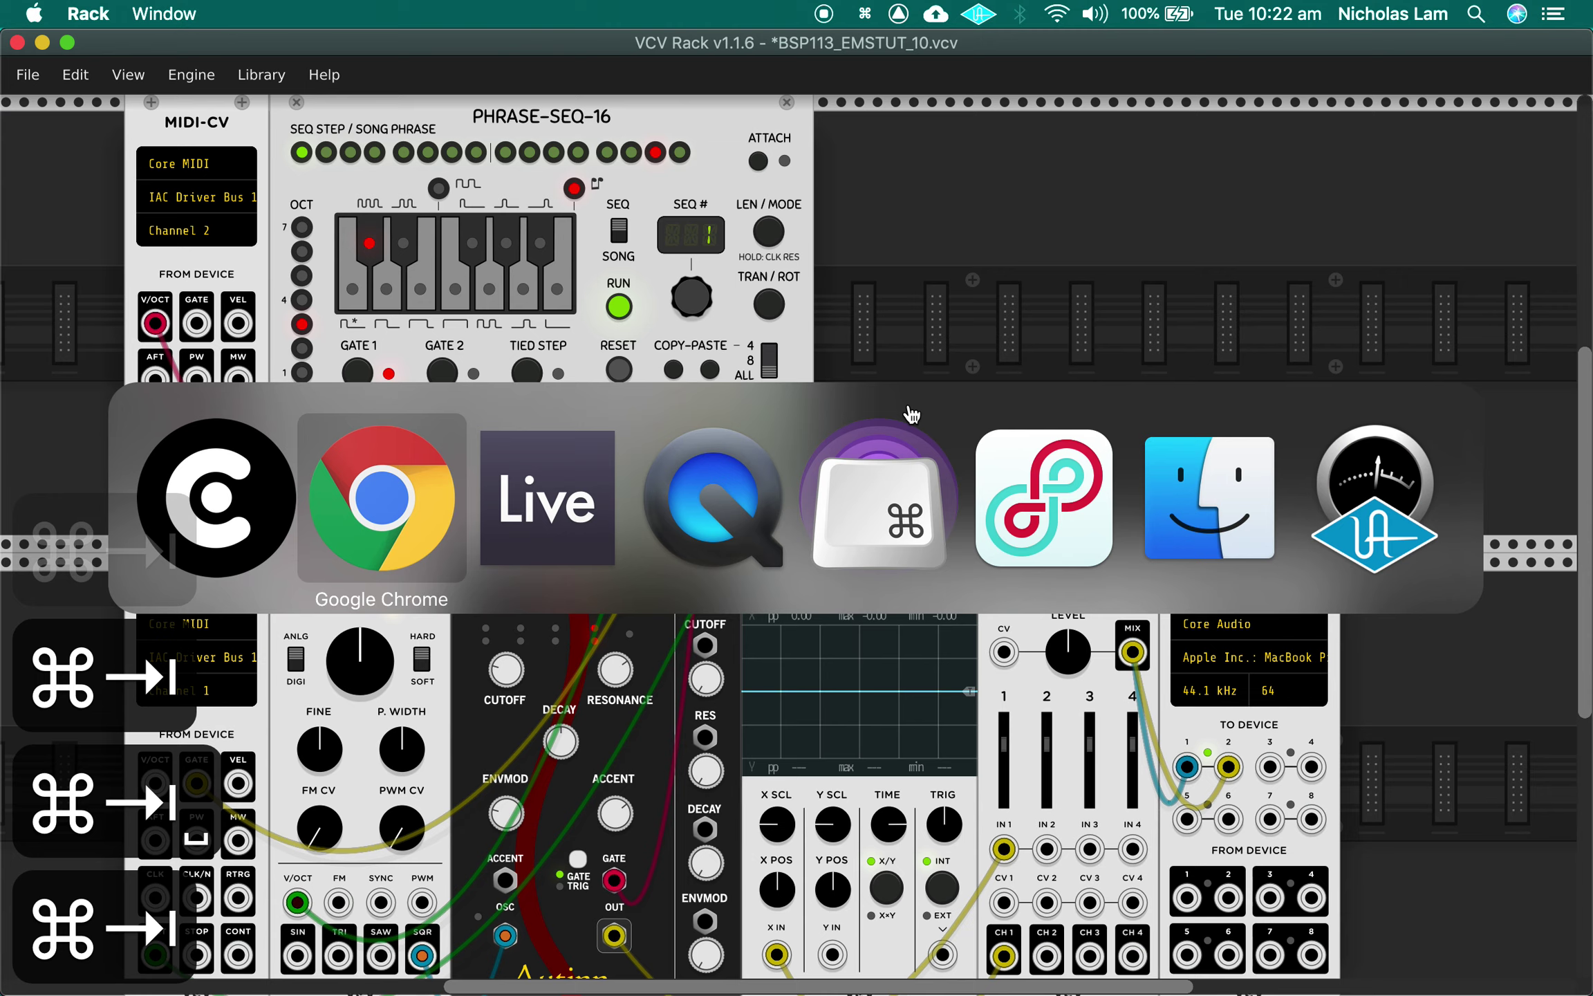
key("super+Tab")
key("space")
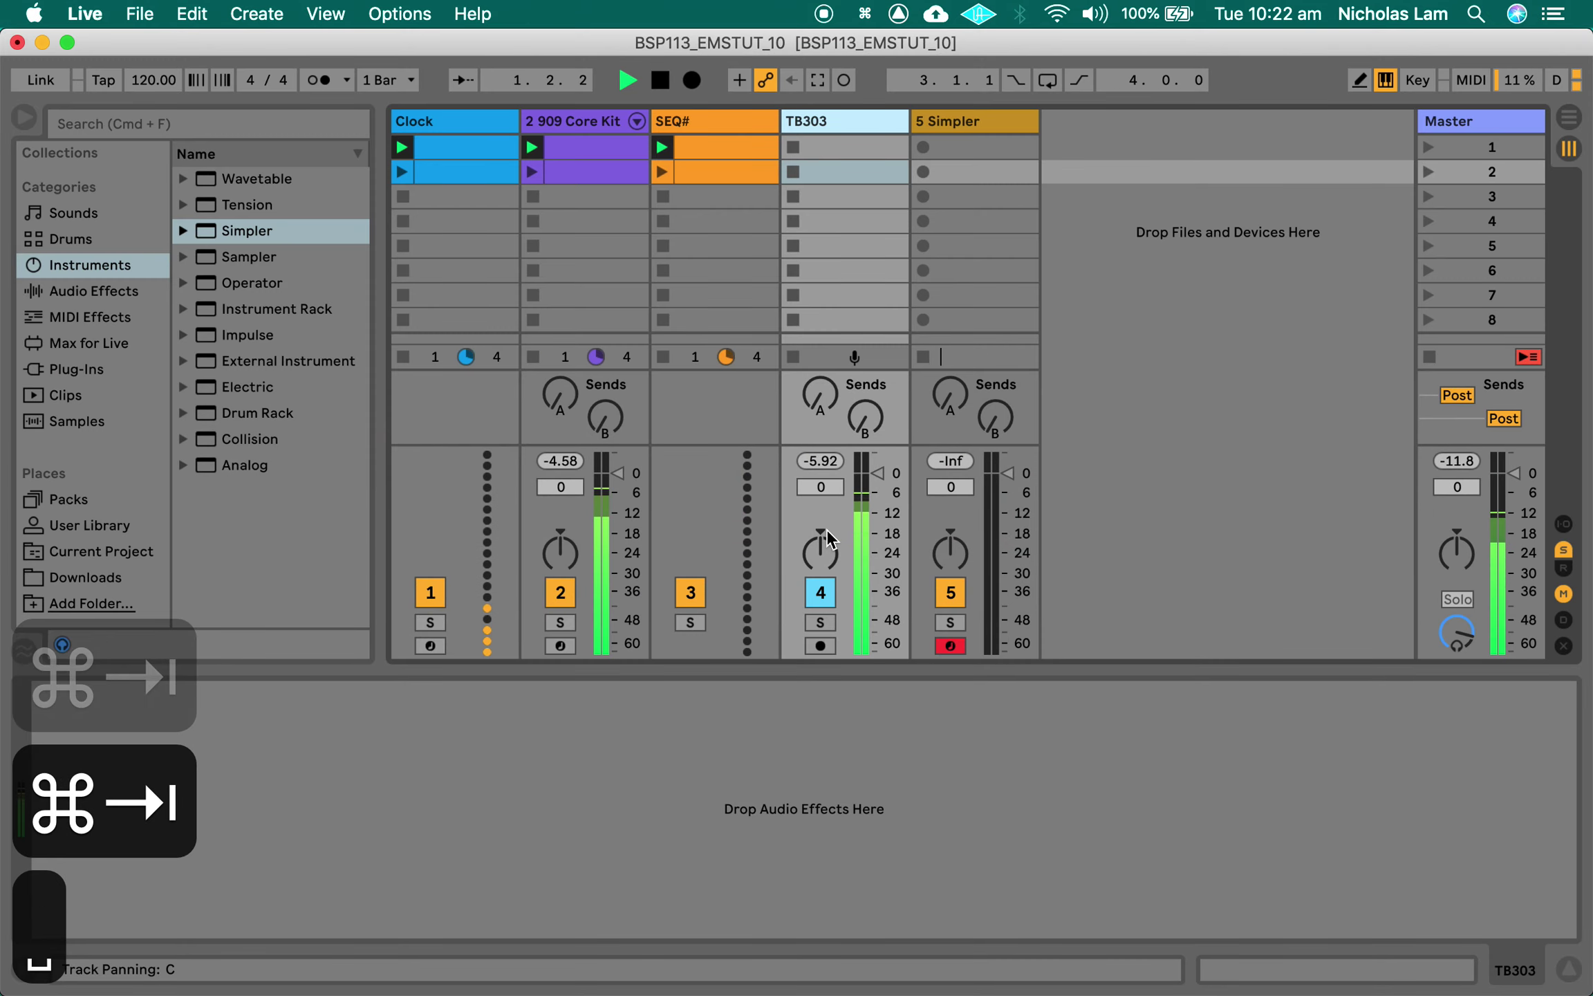
left_click(821, 593)
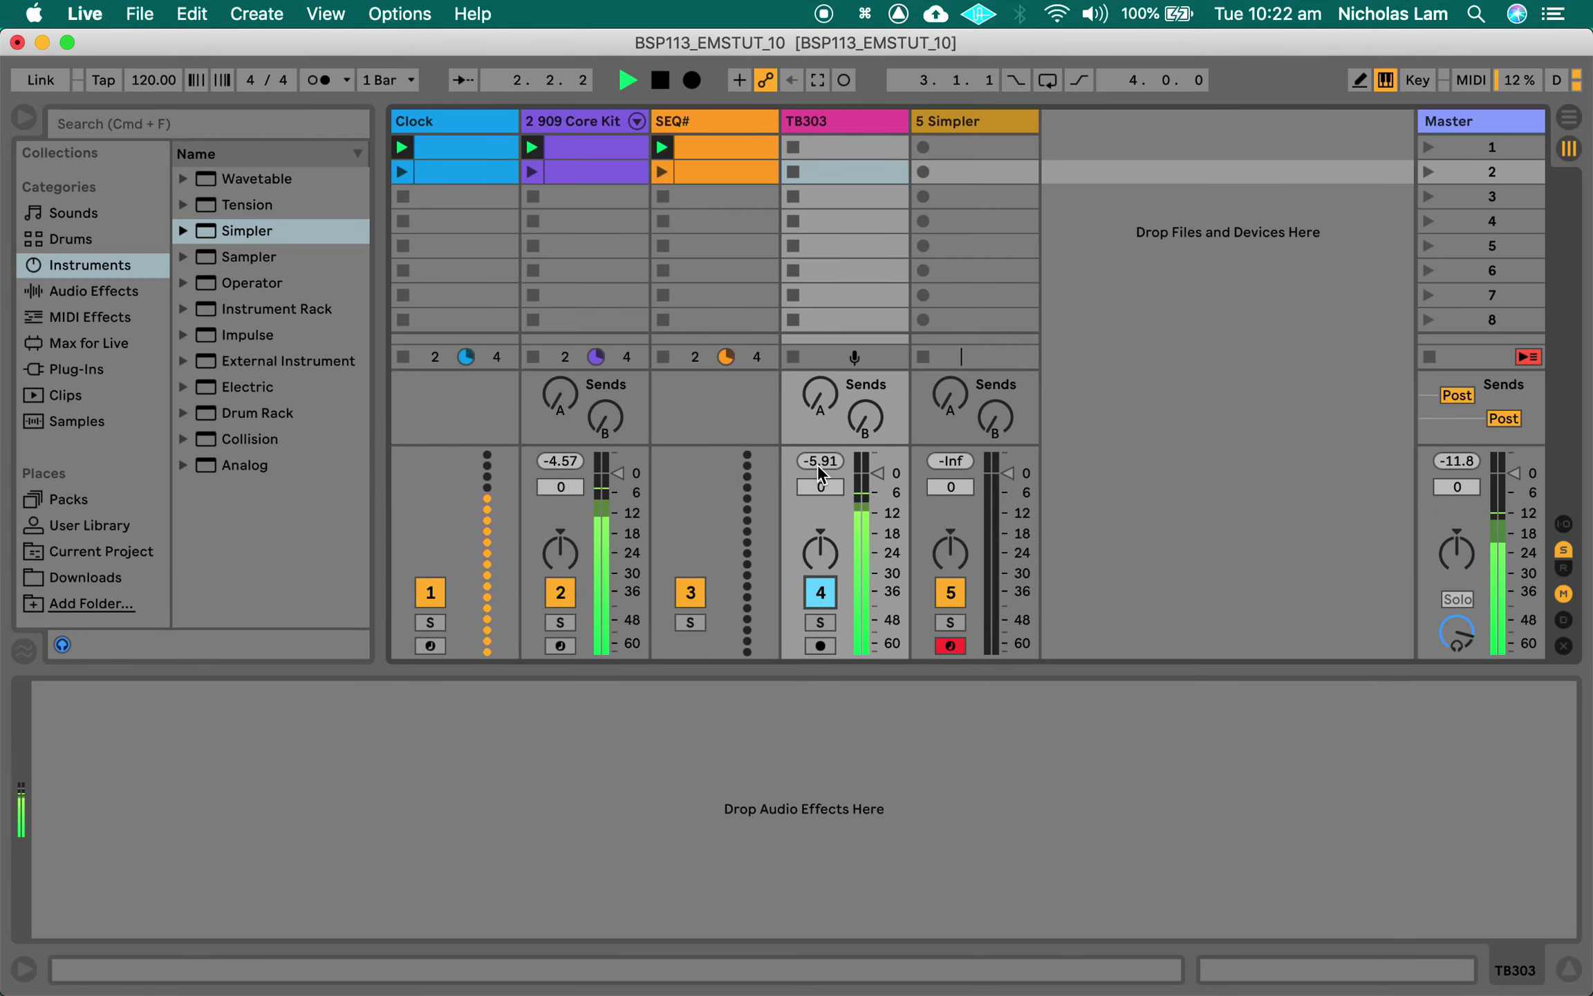
left_click(820, 394)
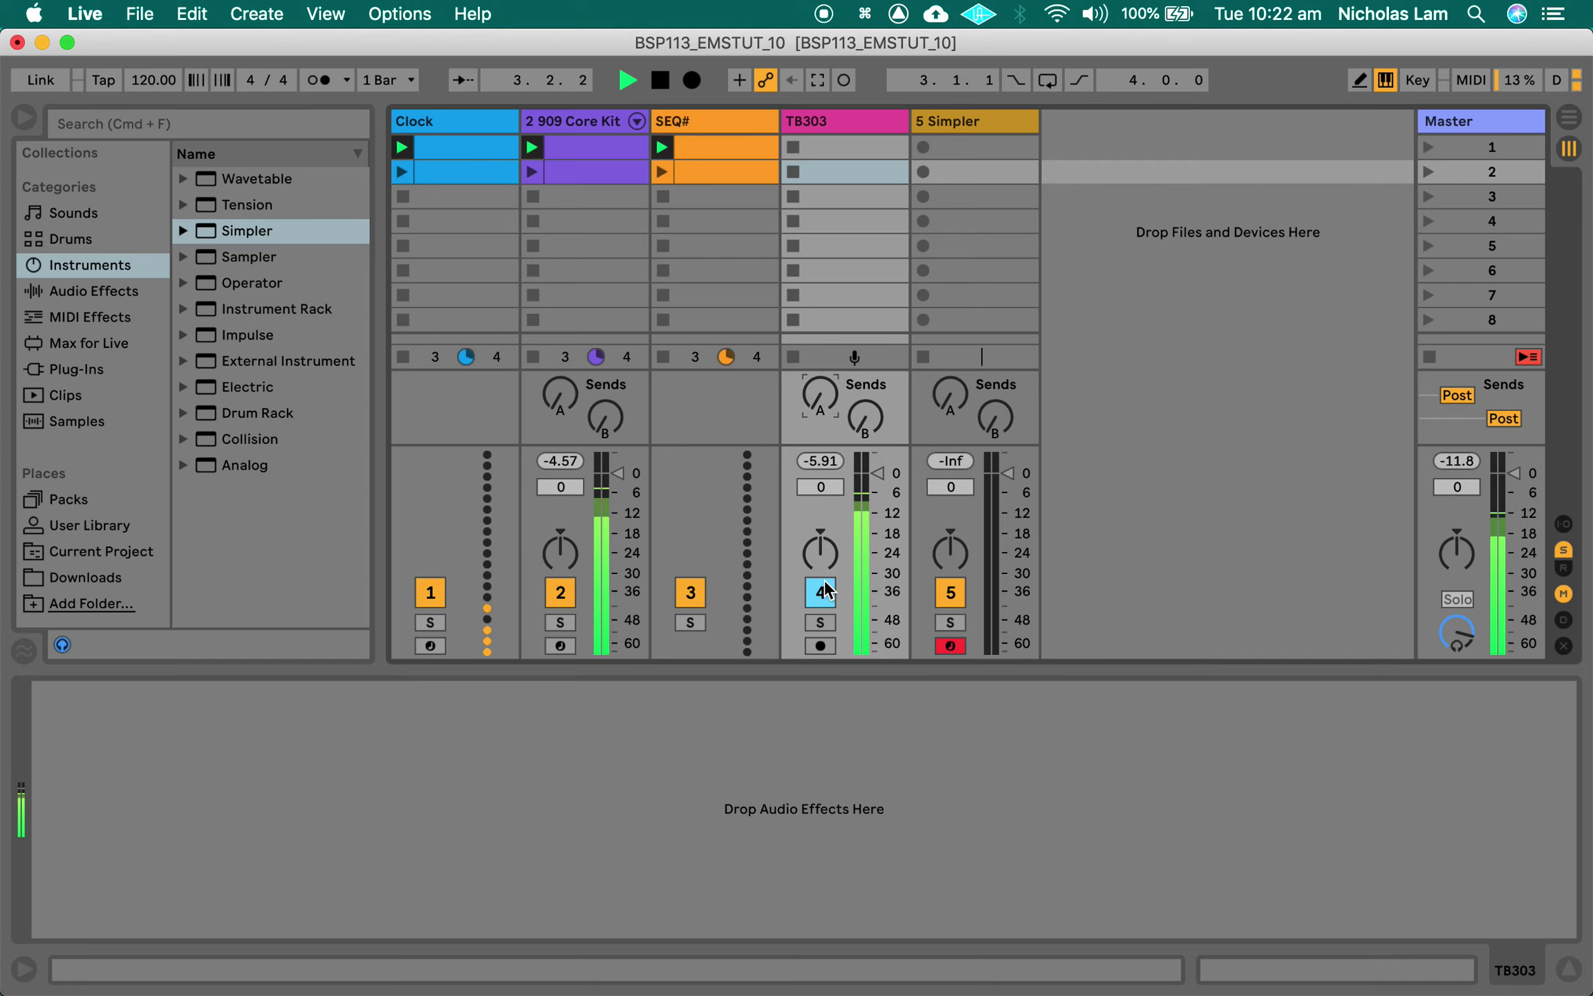
key("space")
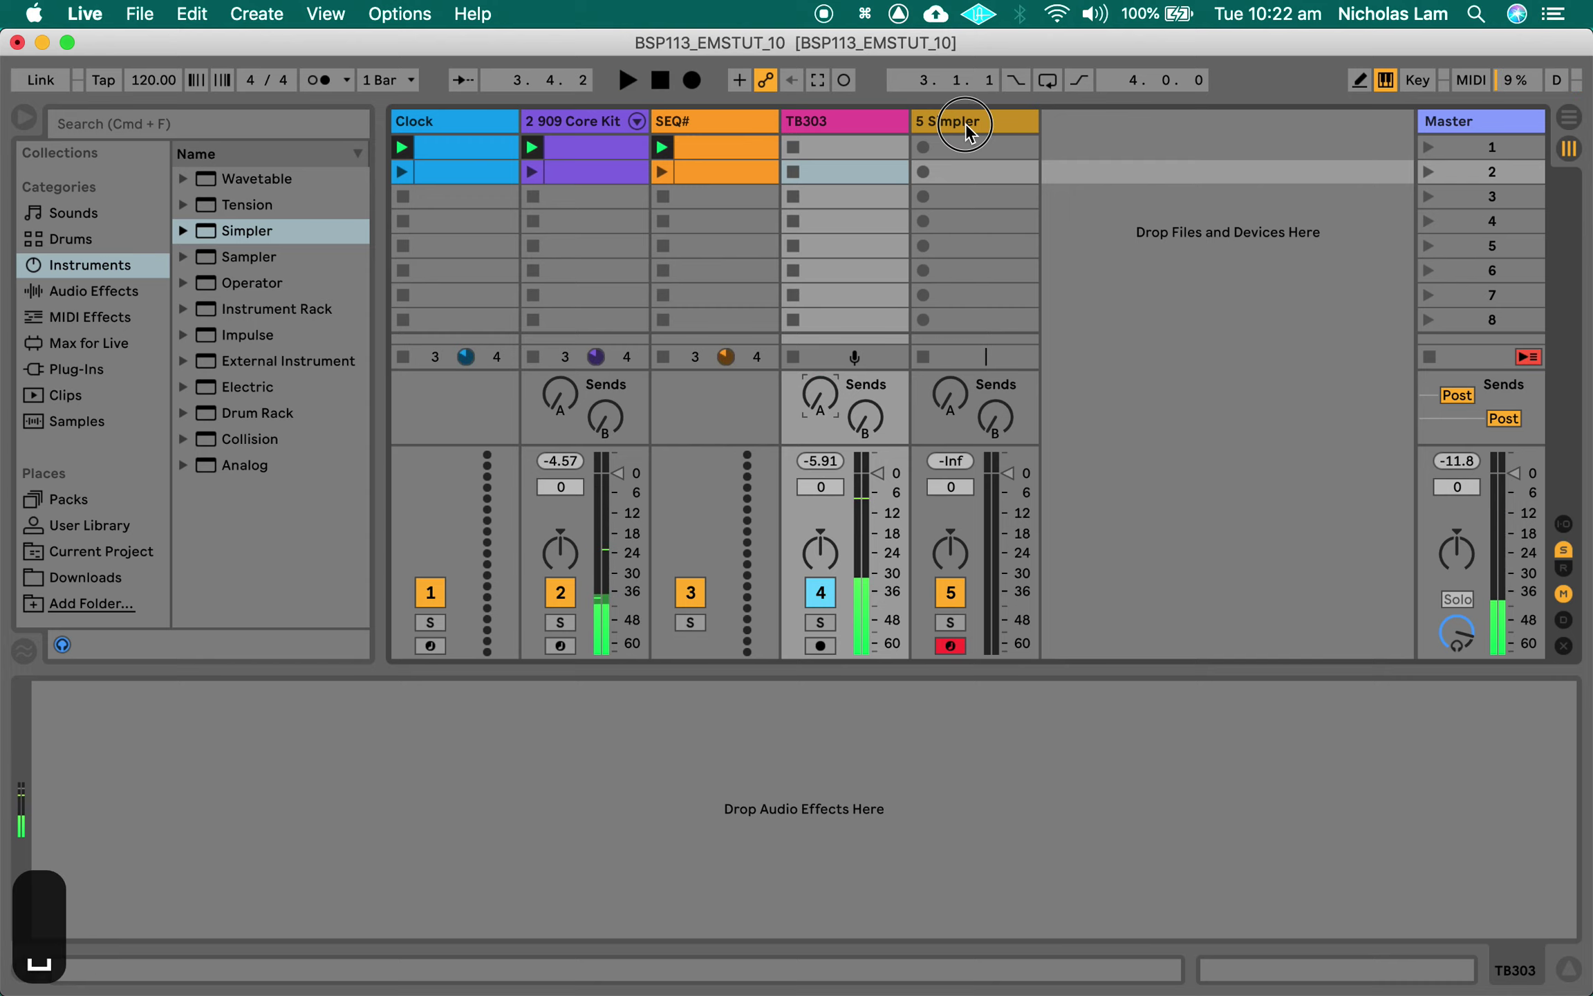
Show the Simpler track's device and view its Slice and Classic playback modes
left_click(975, 121)
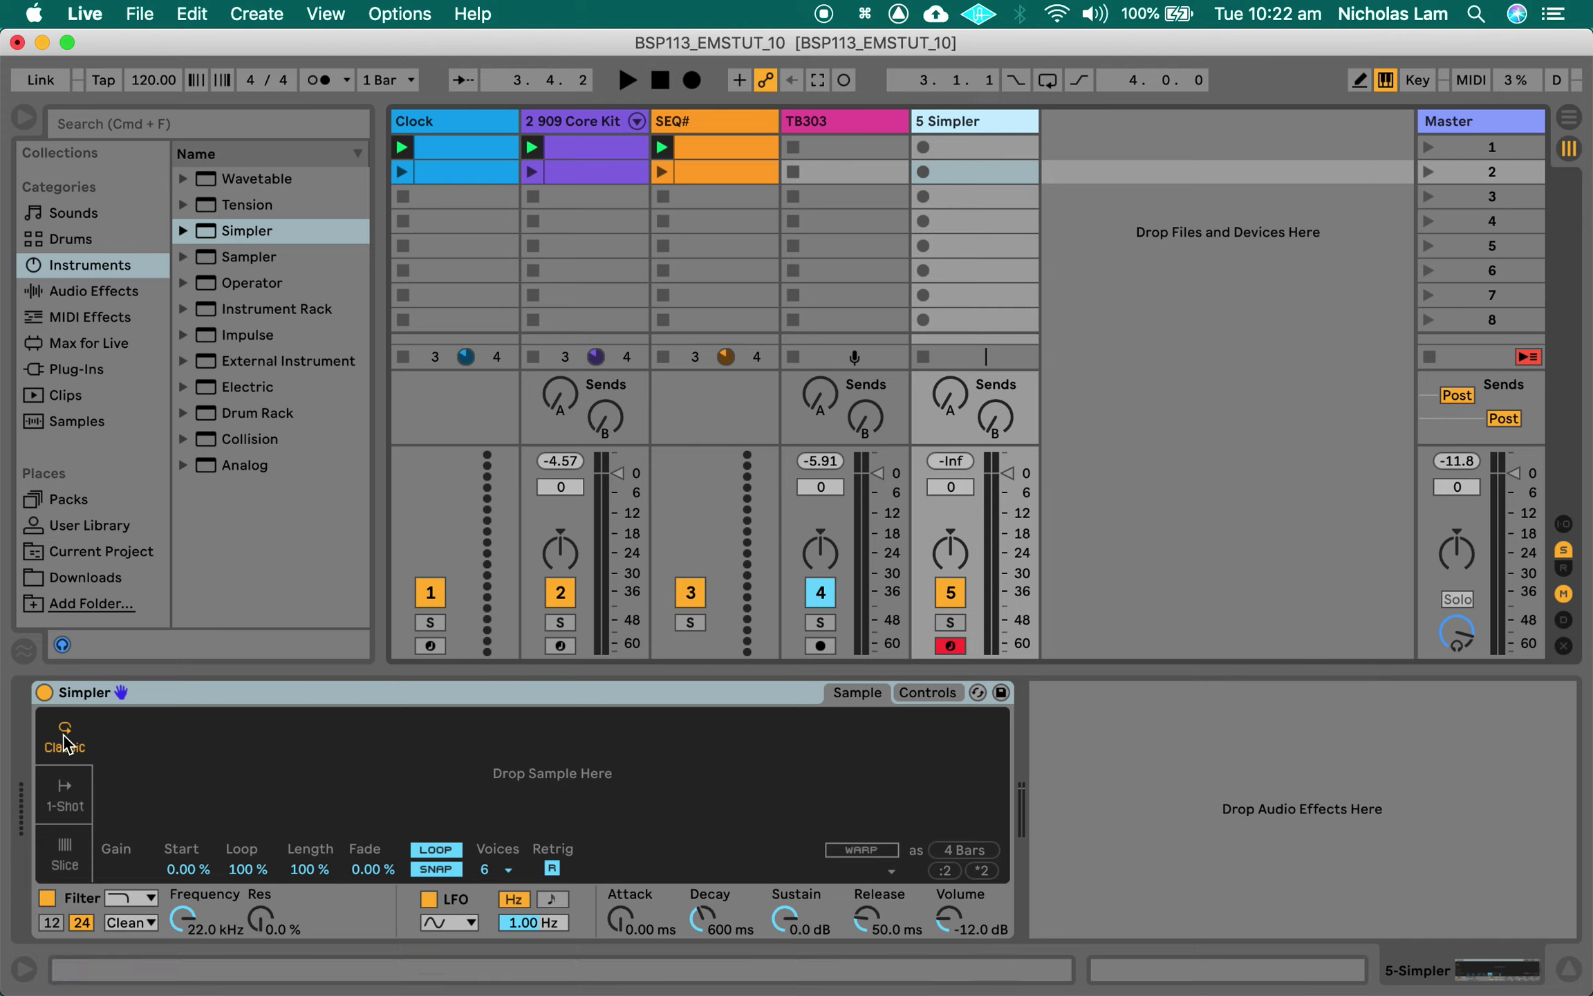
left_click(65, 861)
left_click(66, 745)
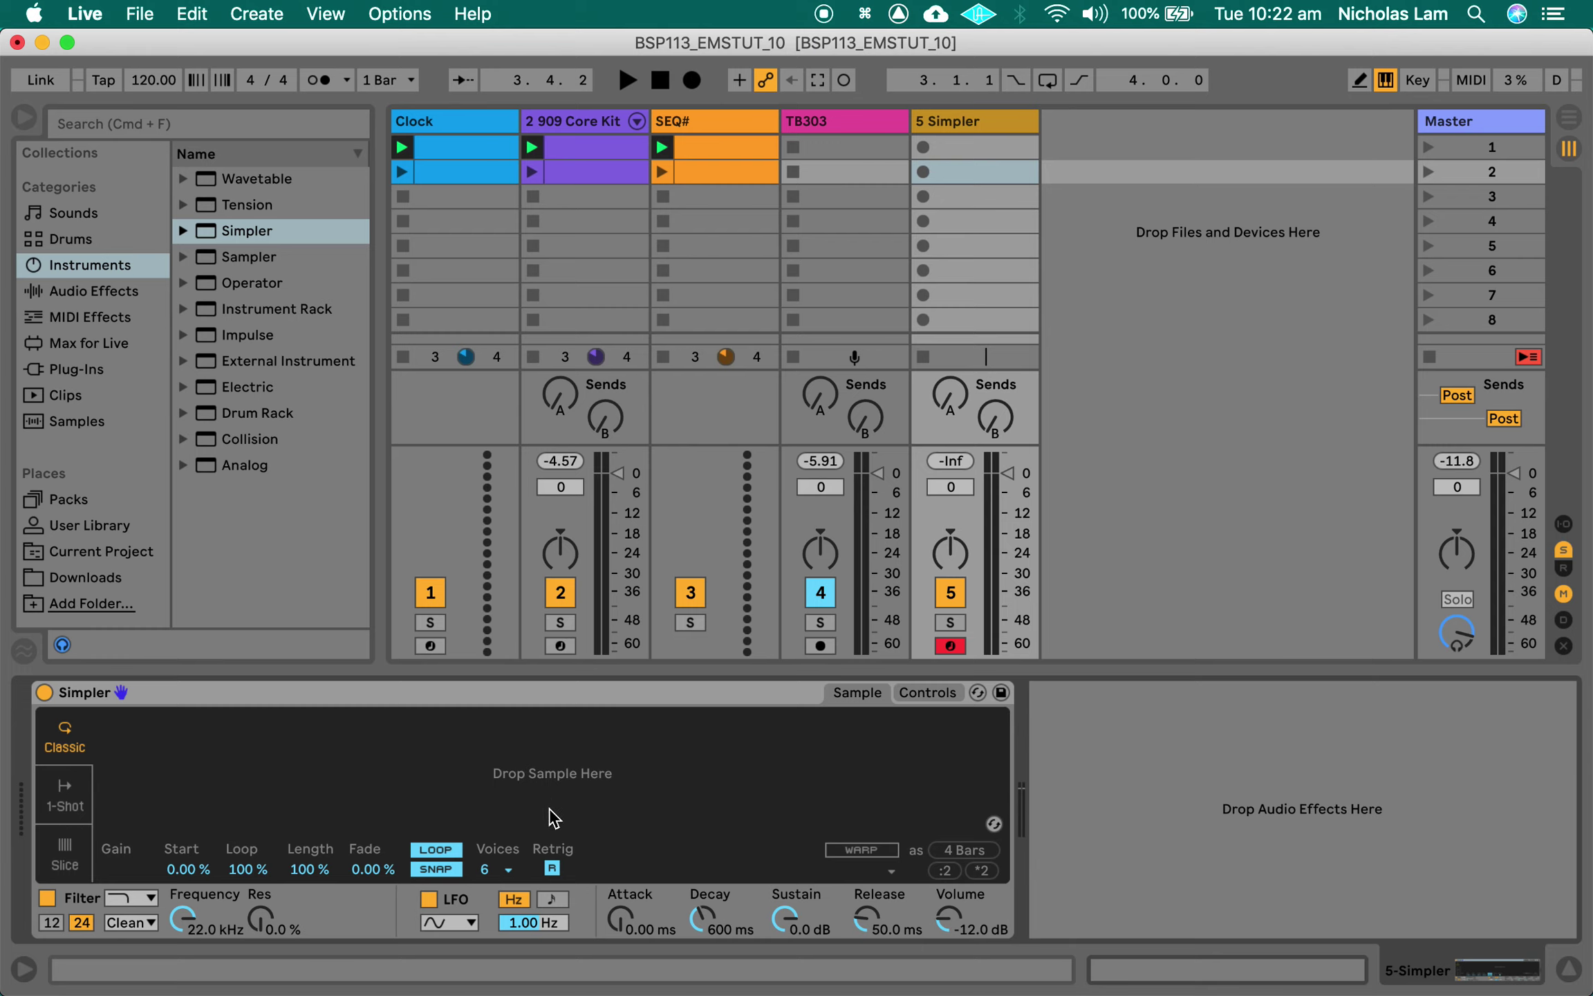
Switch to Finder and load "Loleatta Holloway - Love Sensation (Acapella).mp3" from Downloads into the empty Simpler in Live
key("super+Tab")
key("super+Tab")
key("super+Tab")
key("super+Tab")
key("super+Tab")
key("super+Tab")
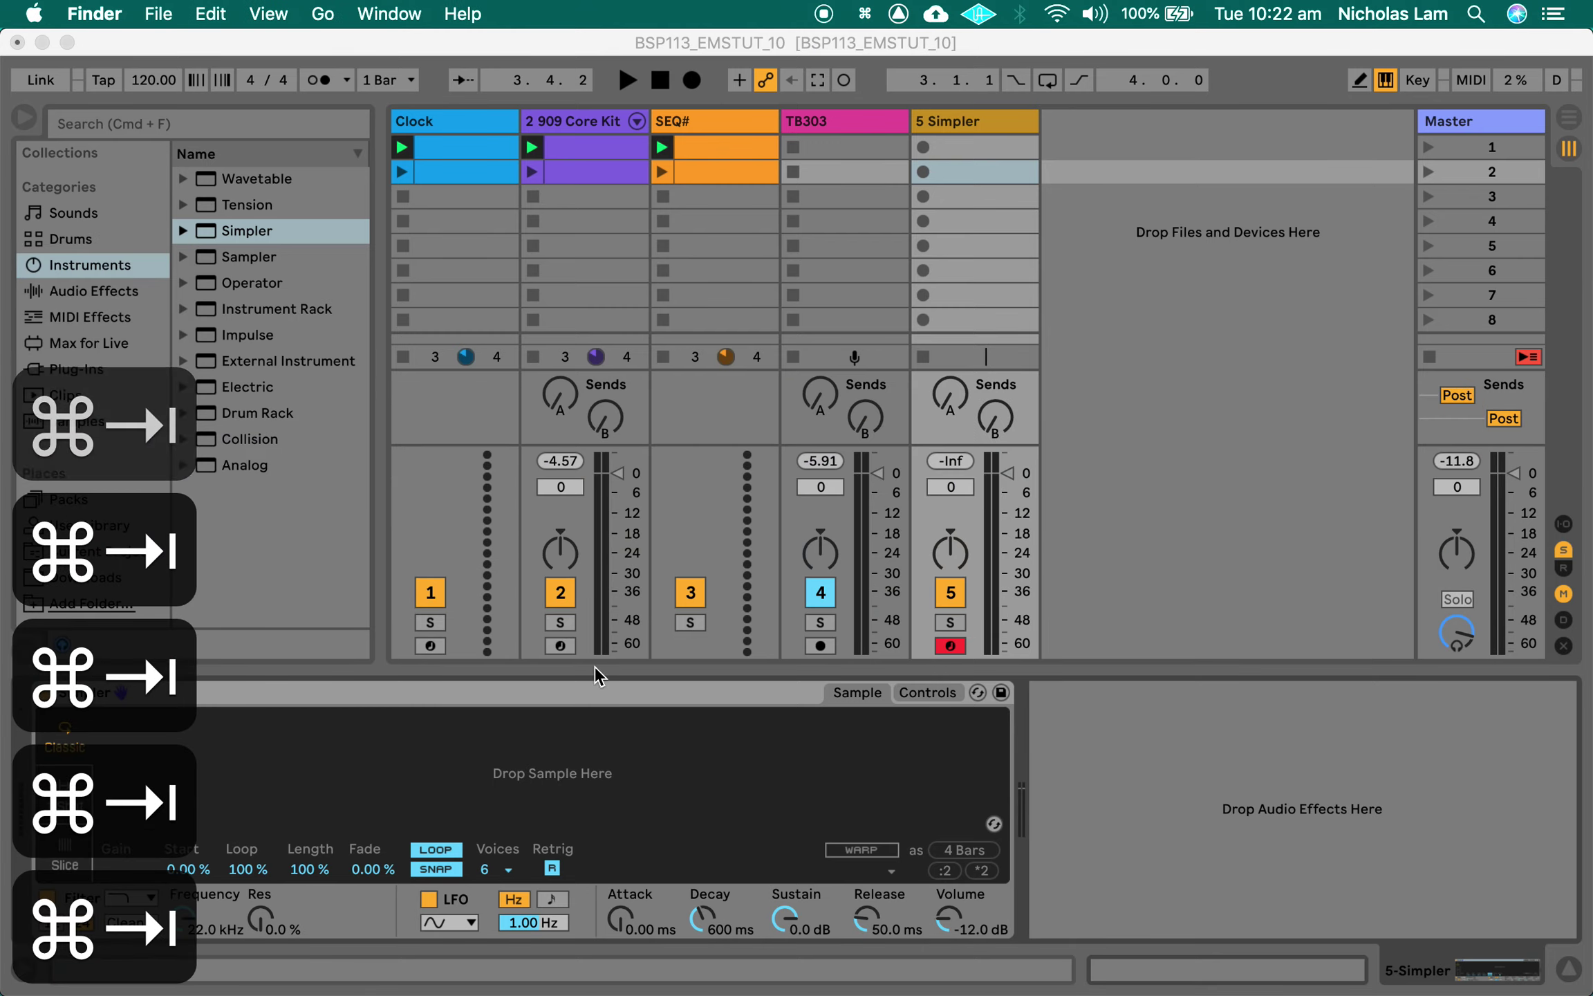
key("super+n")
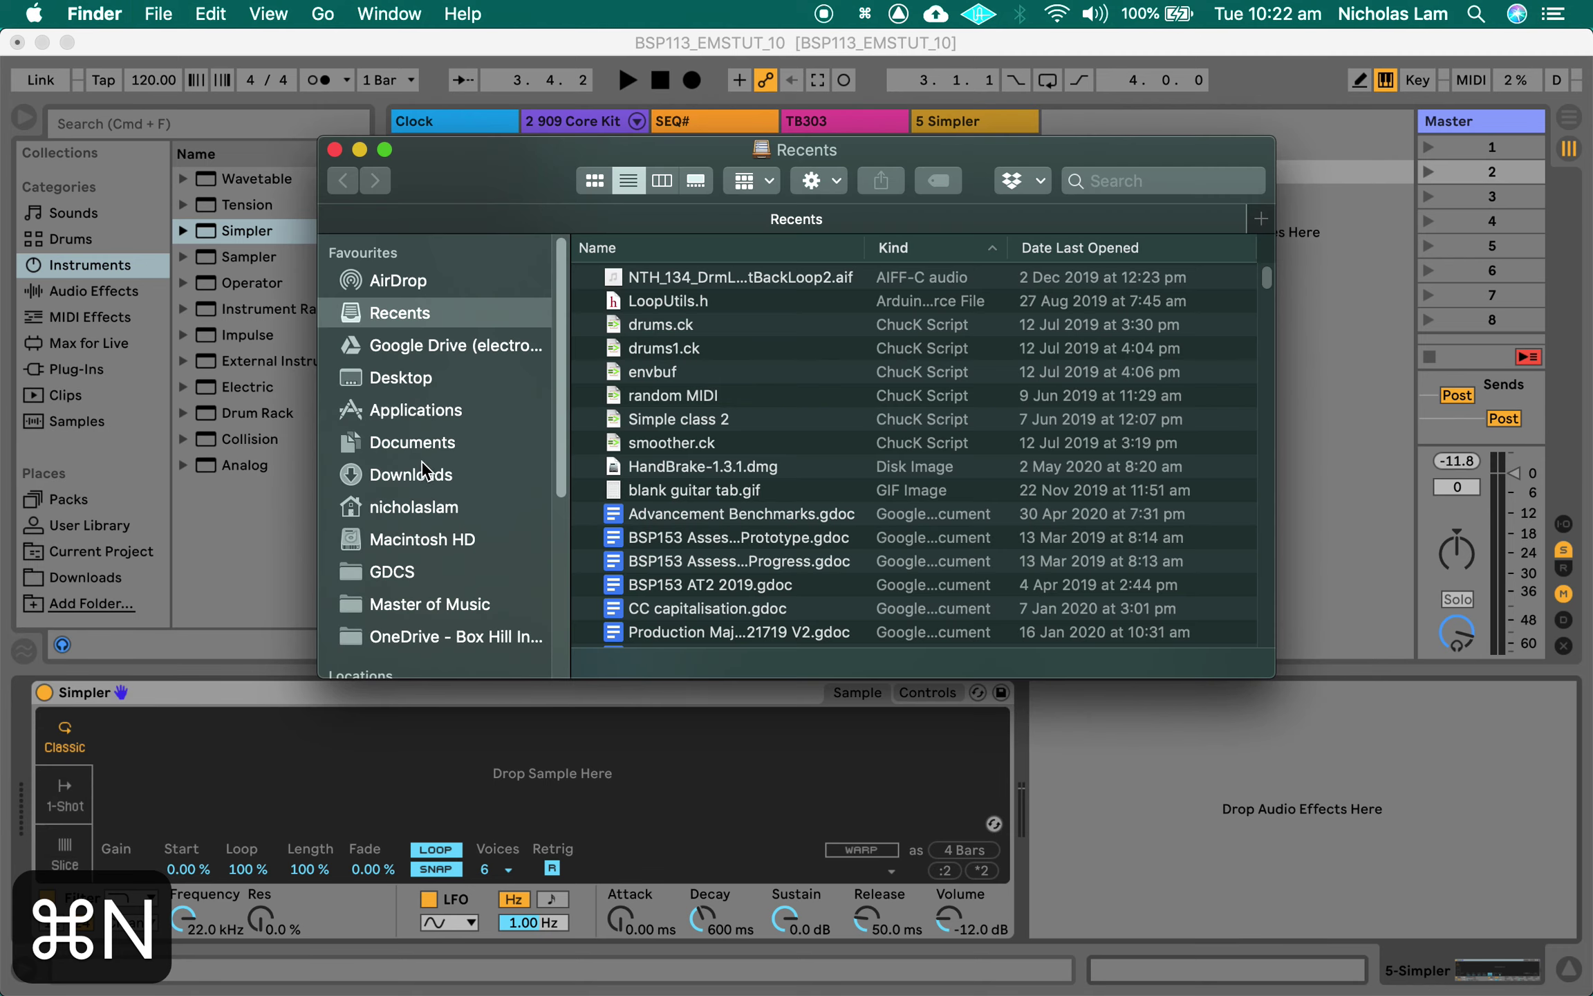
left_click(424, 472)
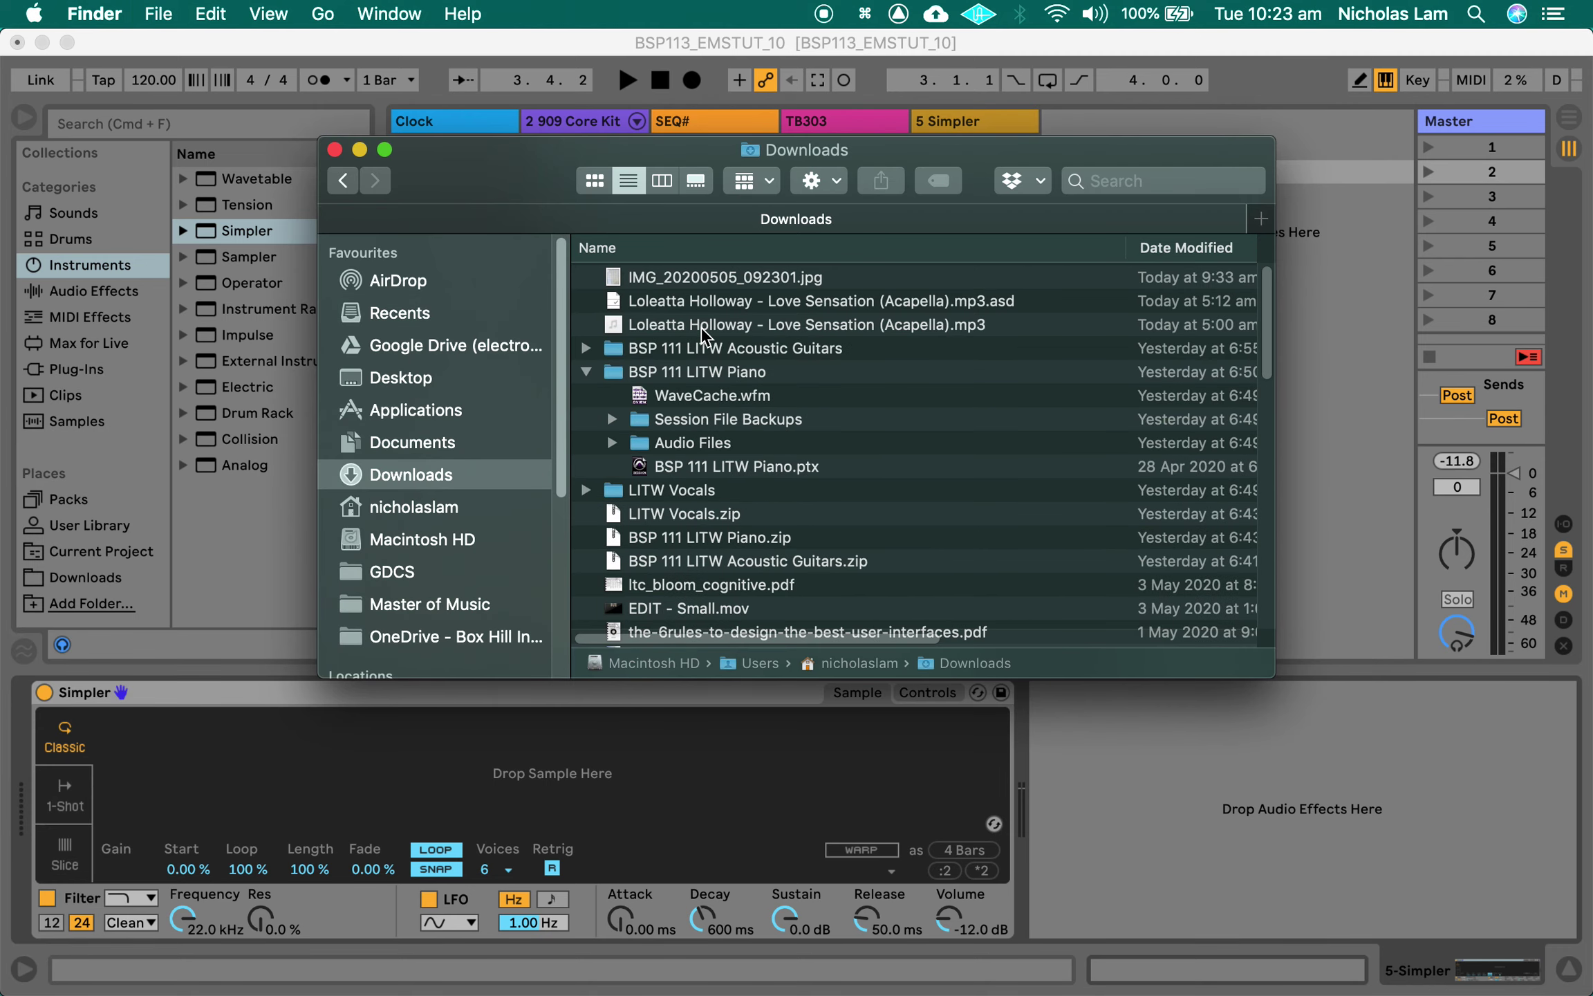
left_click_drag(703, 336, 527, 806)
left_click(1077, 761)
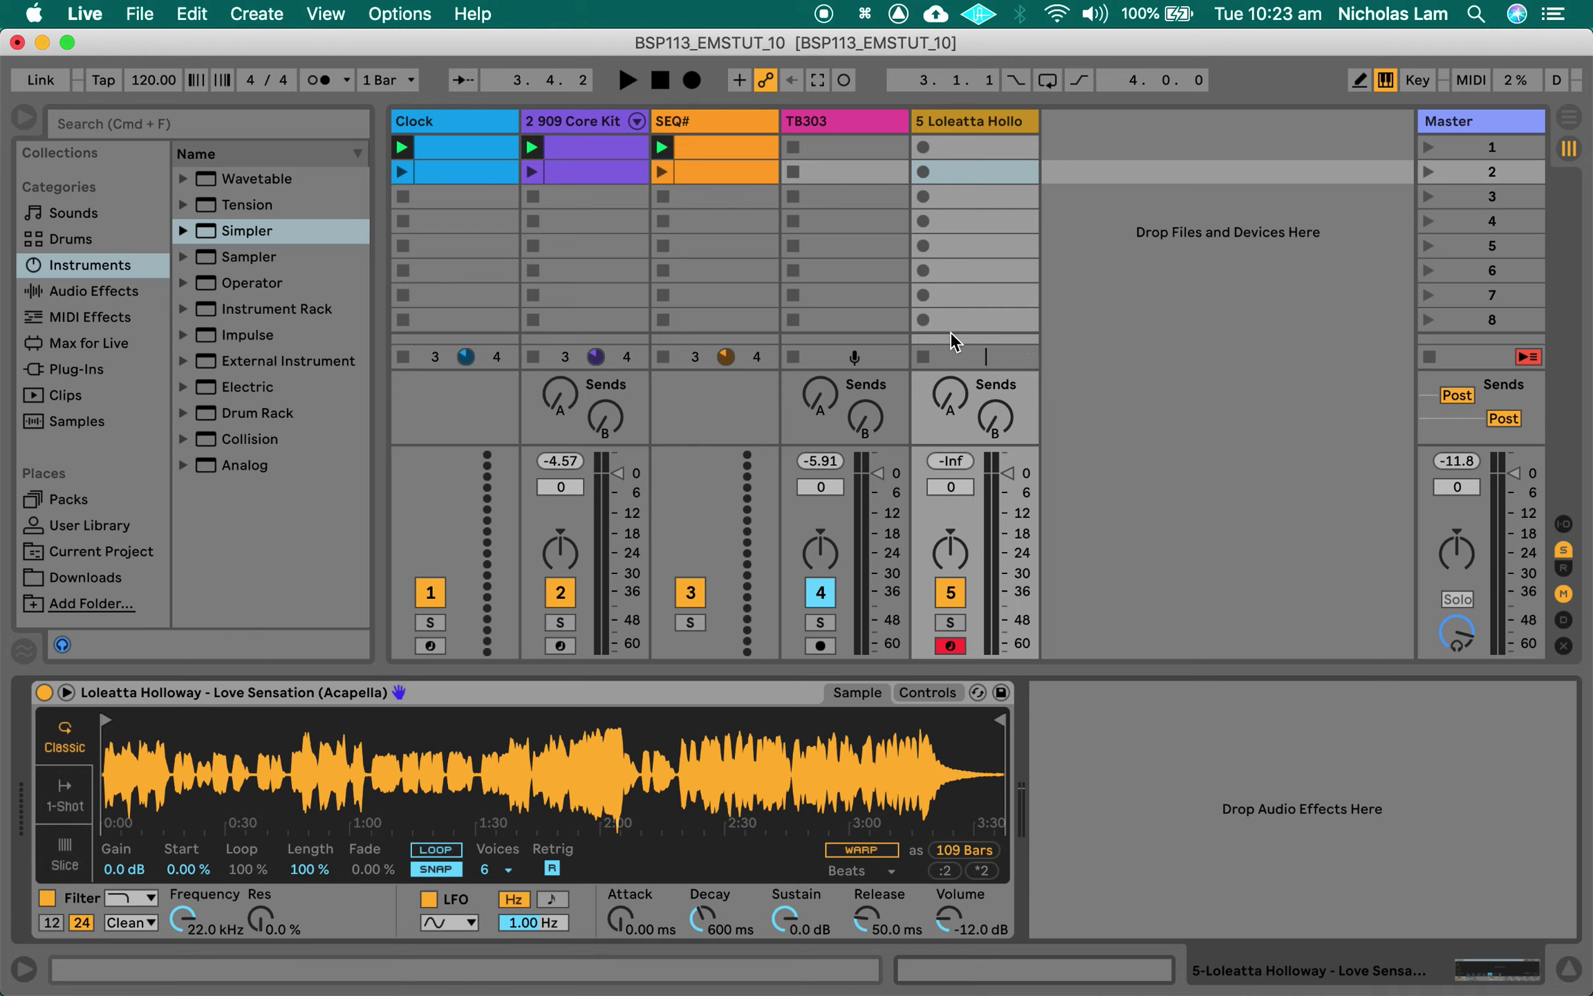
Audition the vocal sample and move its start marker to about 0:12, past the opening section
left_click(945, 146)
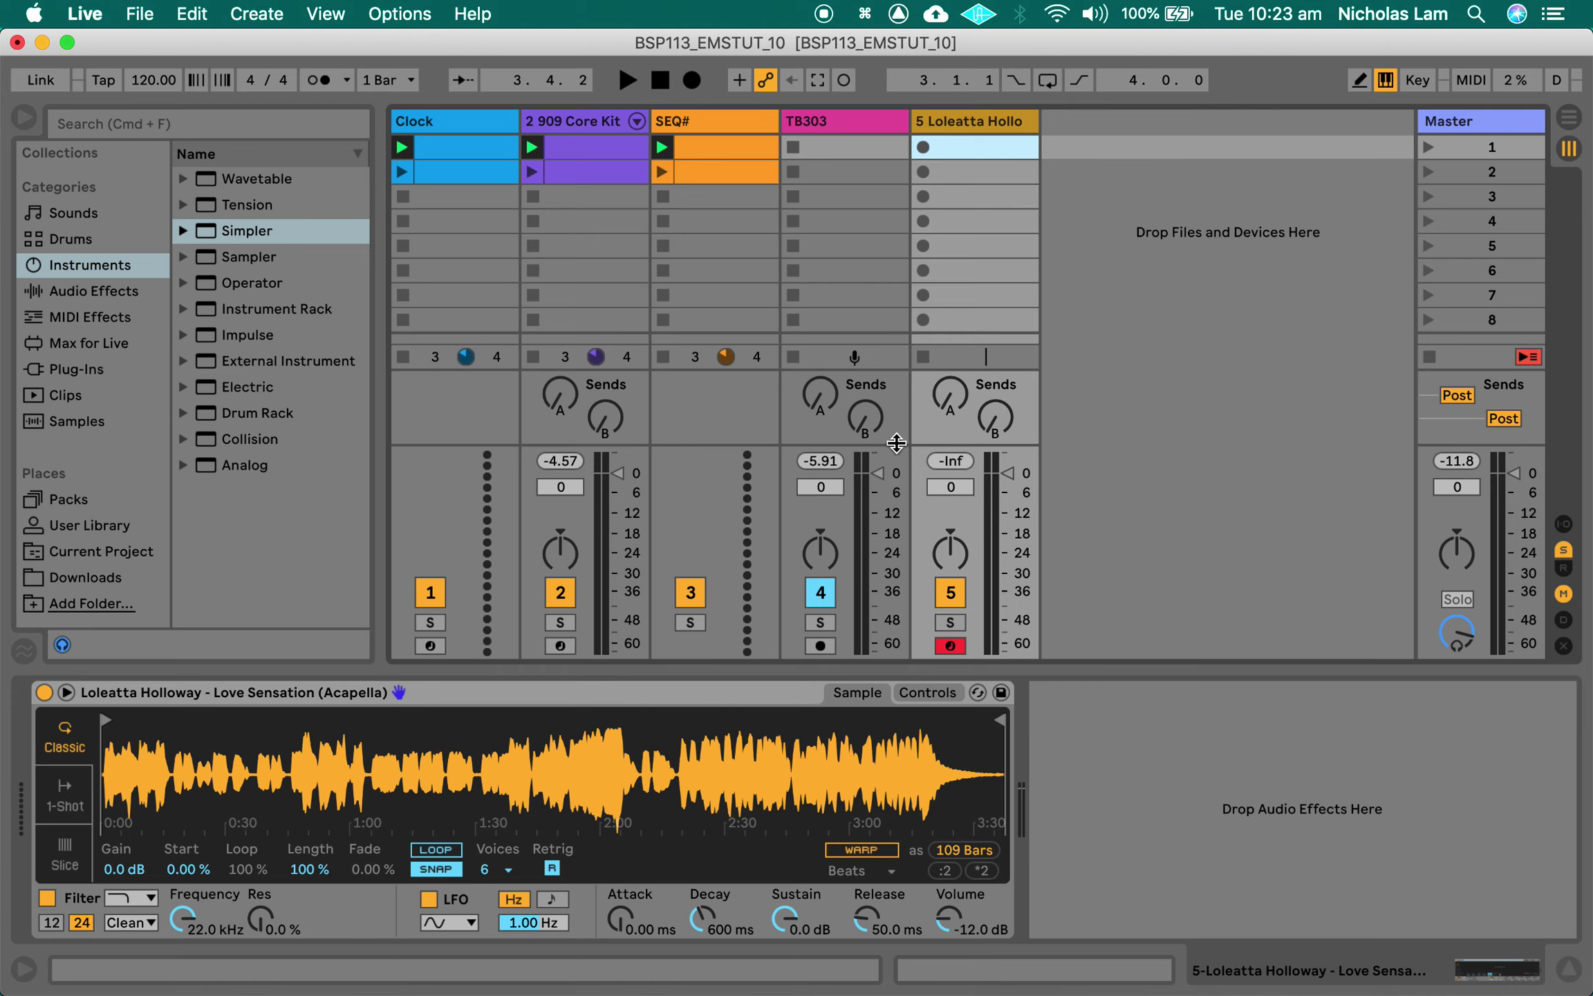
key("a")
key("a")
key("a")
key("a")
key("a")
key("a")
key("a")
key("a")
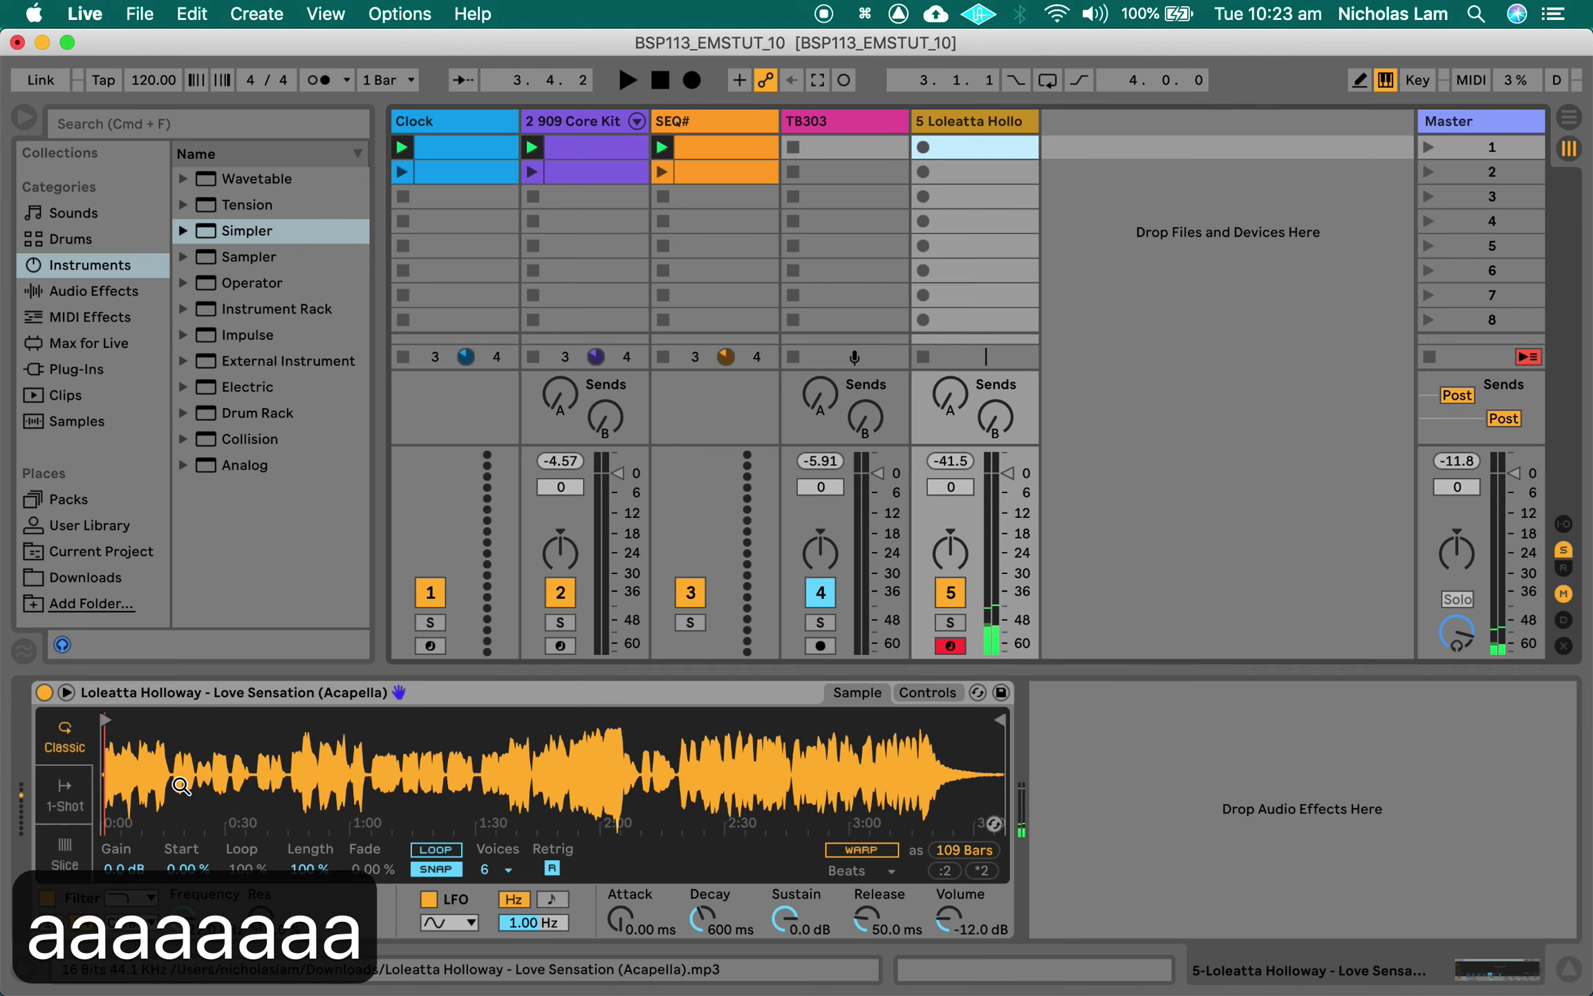
key("a")
key("a")
key("a")
key("a")
key("a")
key("a")
key("a")
key("a")
key("a")
key("a")
key("a")
key("a")
key("a")
key("a")
key("a")
key("a")
key("a")
key("a")
key("a")
key("a")
left_click_drag(110, 723, 157, 721)
key("a")
key("a")
key("a")
key("a")
key("a")
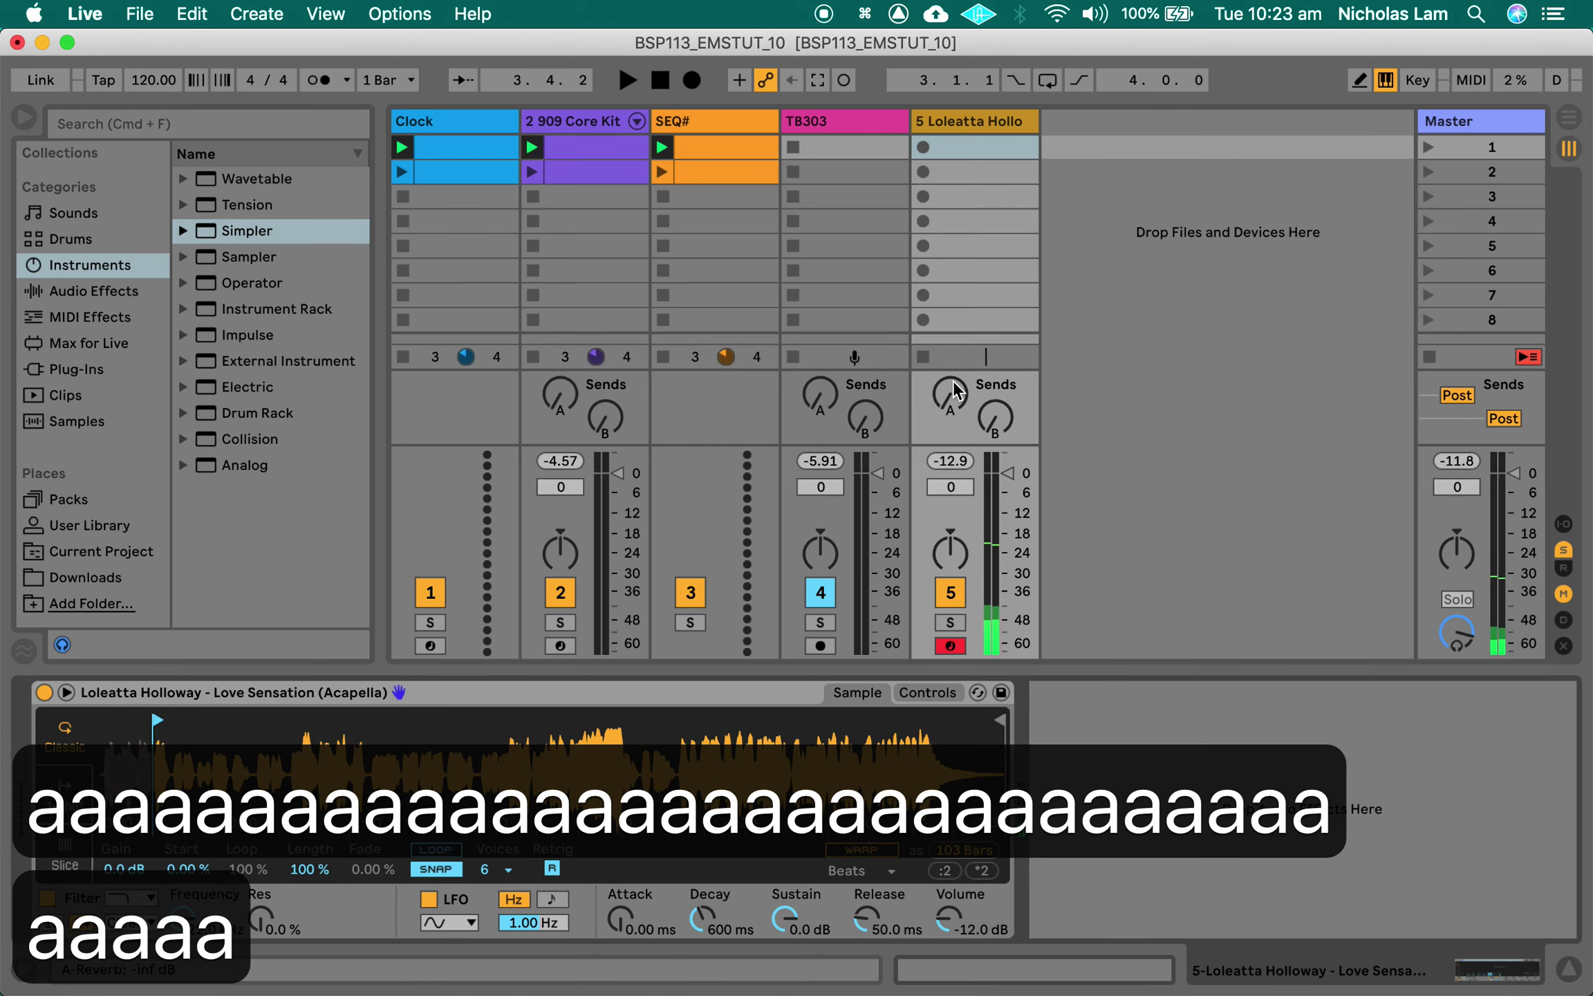
Search the computer for "keycast" and switch to the KeyCastr application
left_click(1473, 14)
type("quickkeycast")
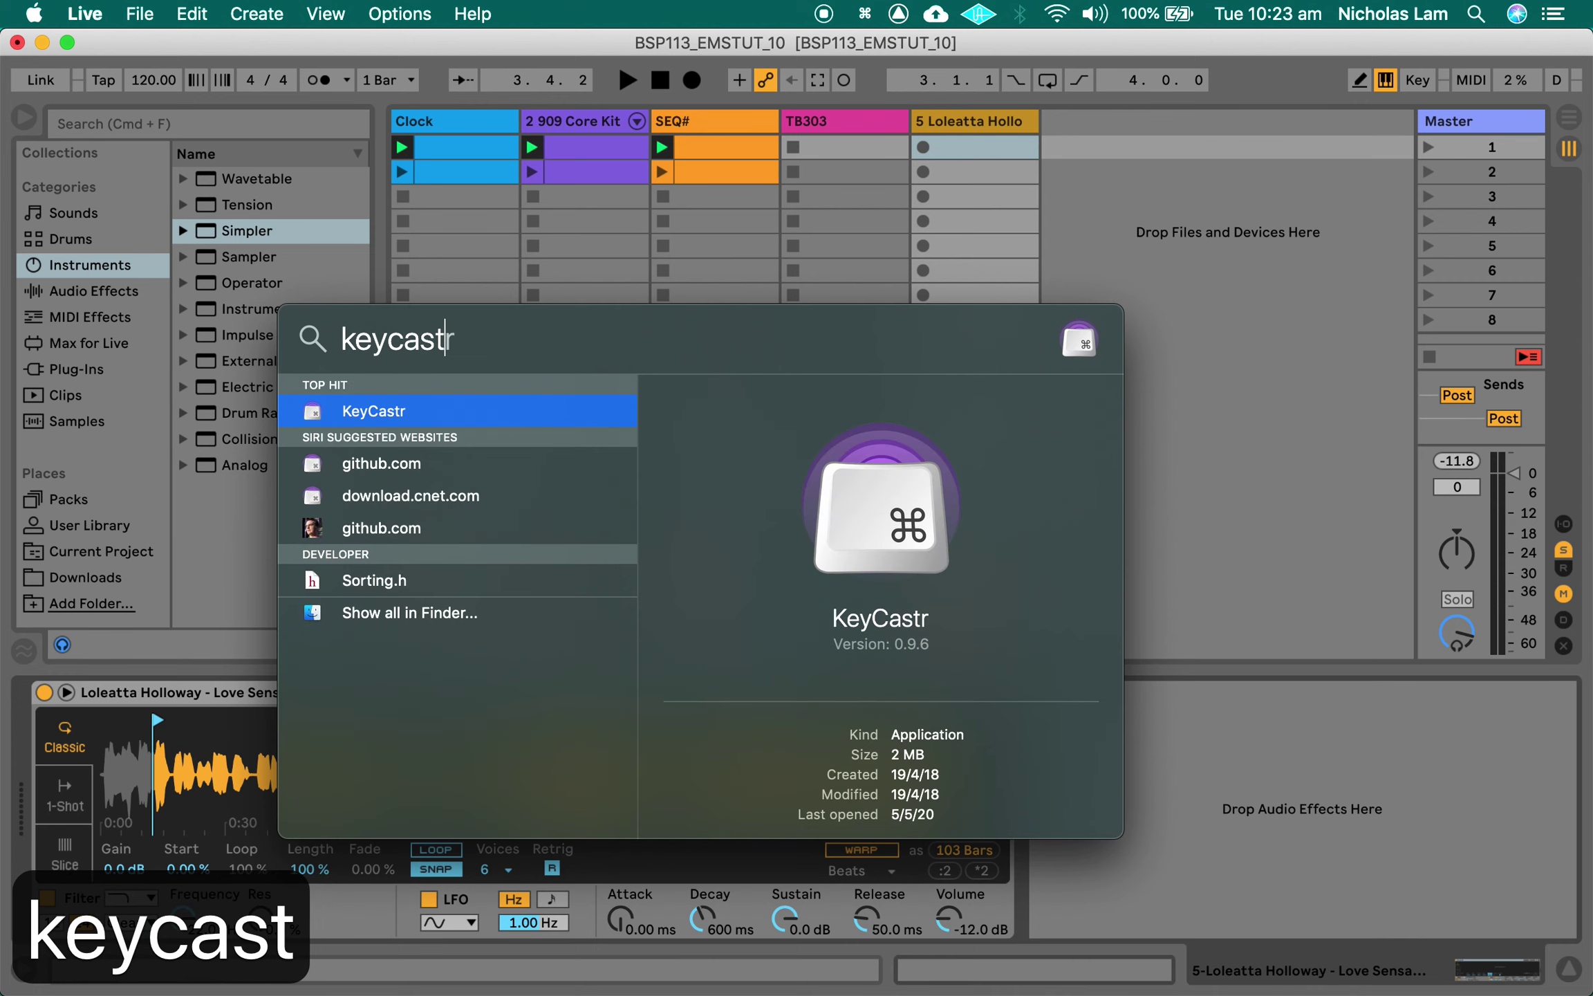
key("Return")
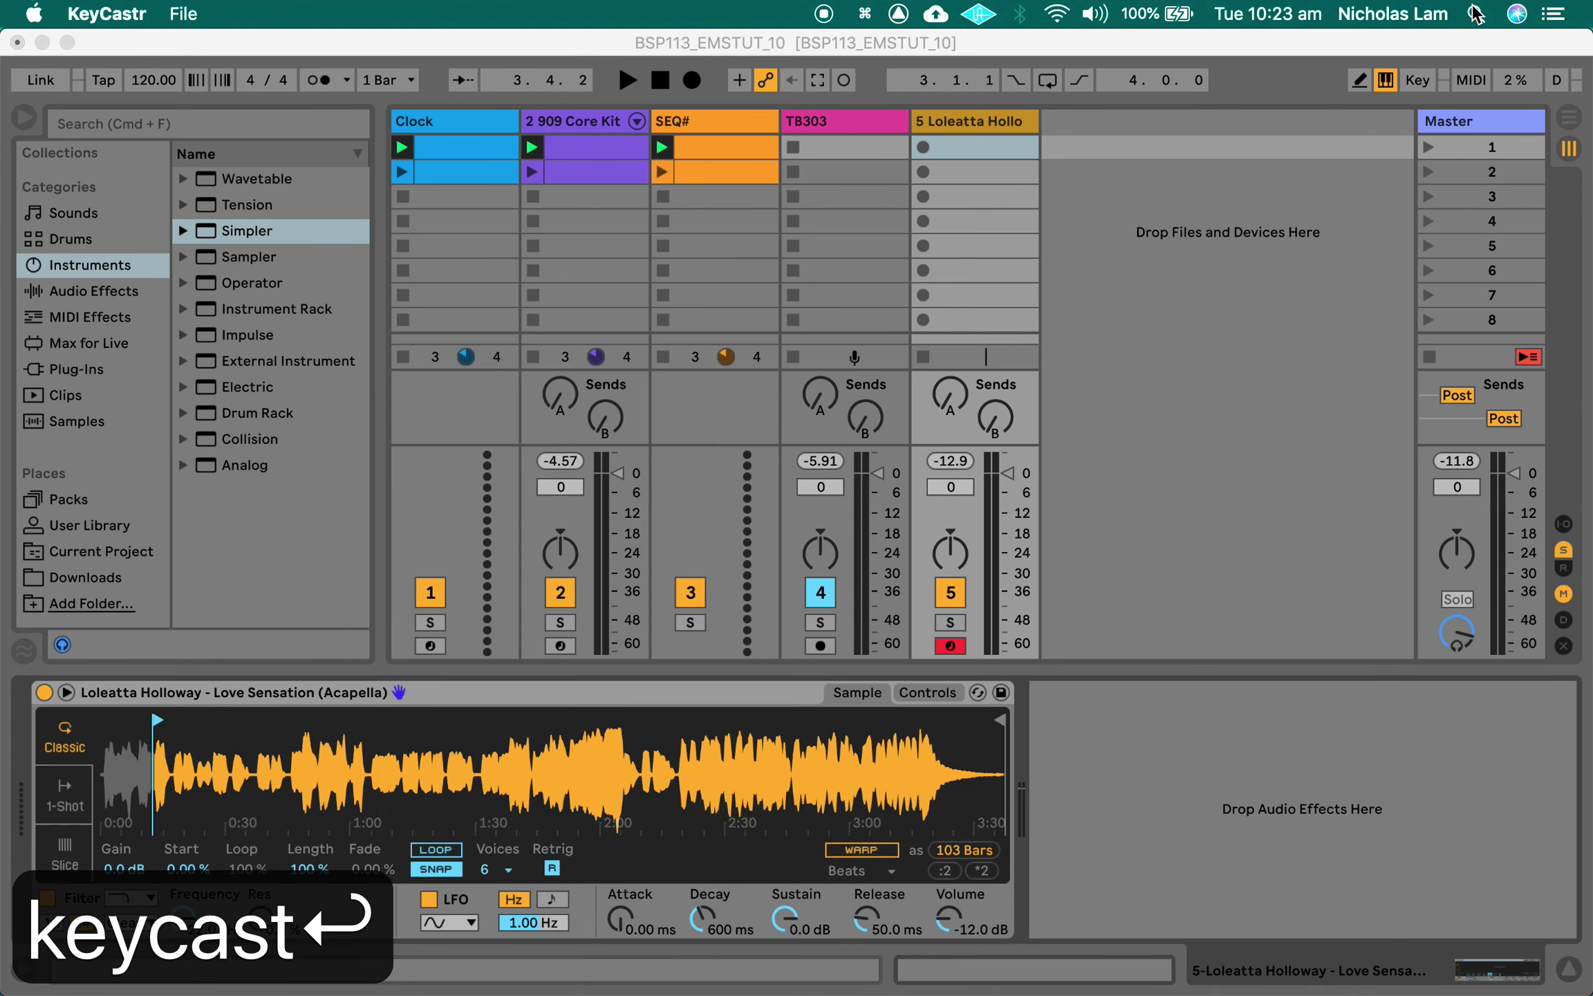
Stop KeyCastr from casting keystrokes on screen
left_click(866, 16)
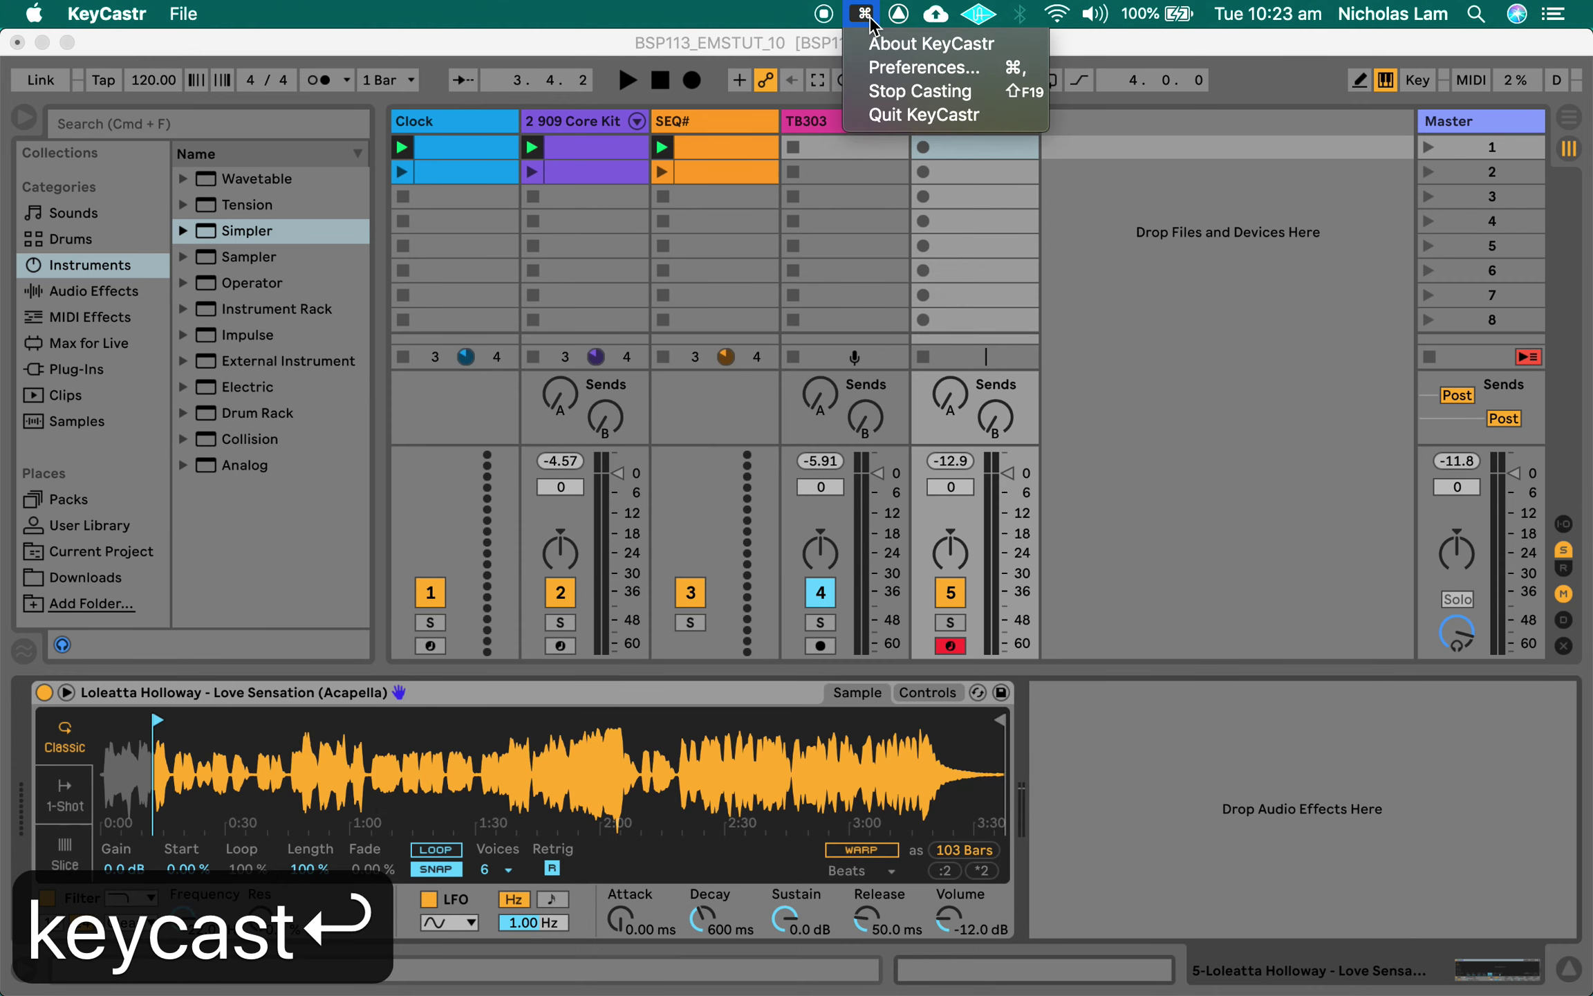
left_click(928, 97)
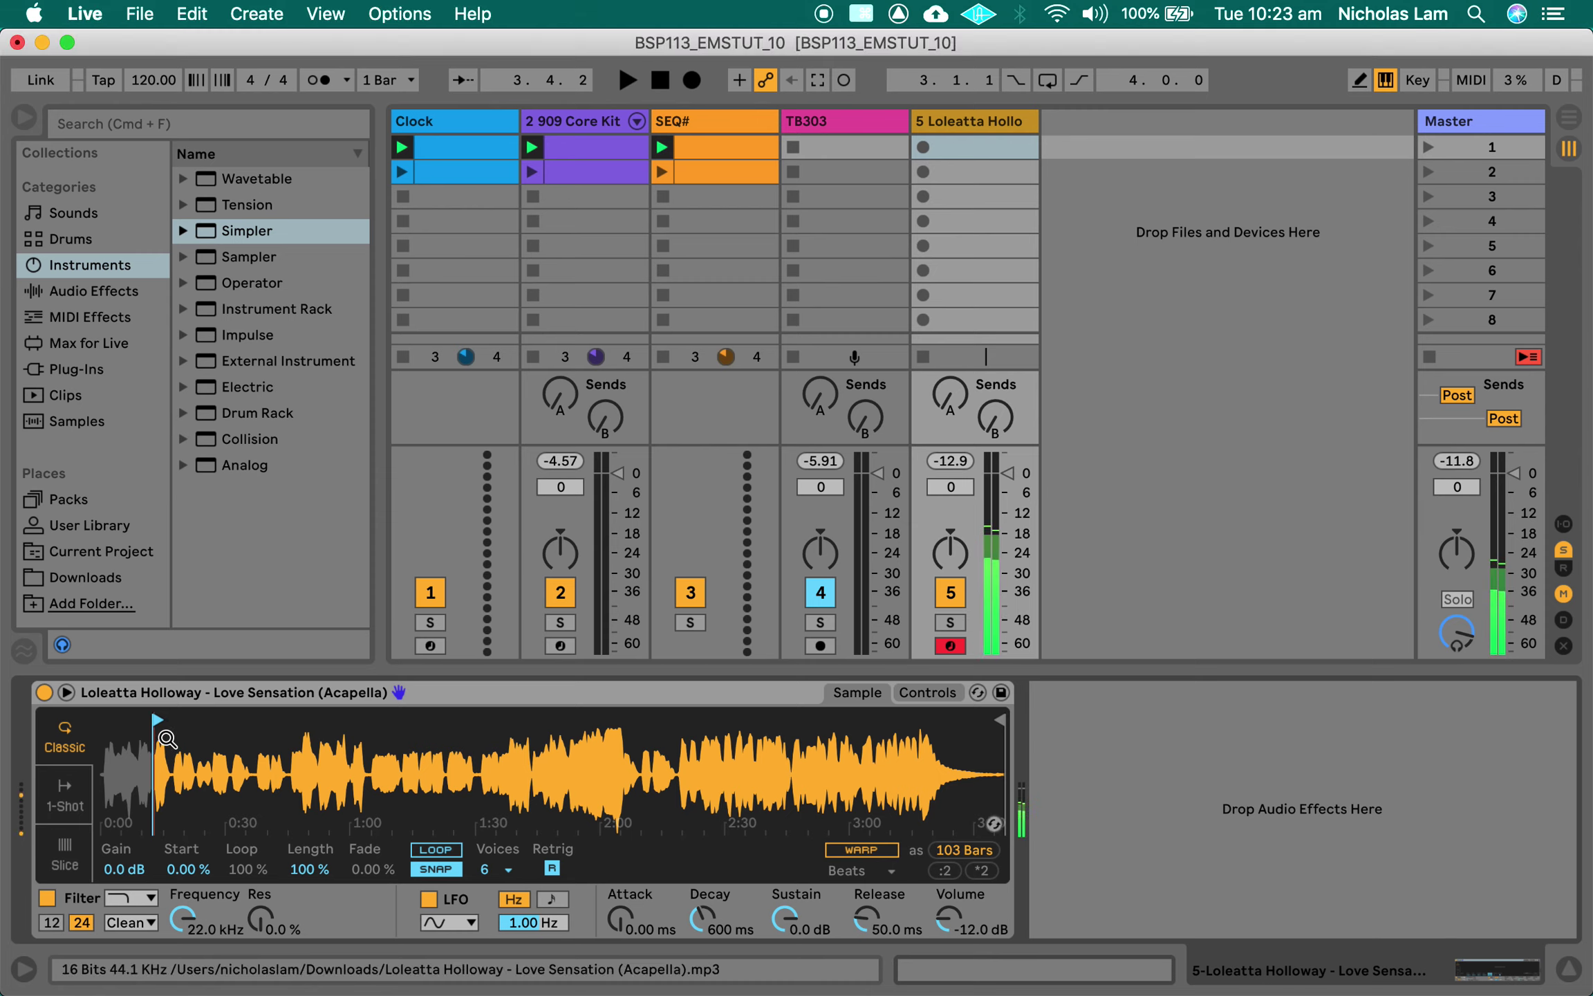
Return the vocal sample's start marker to 0:00 and try playback from about 0:33
left_click_drag(158, 720, 77, 725)
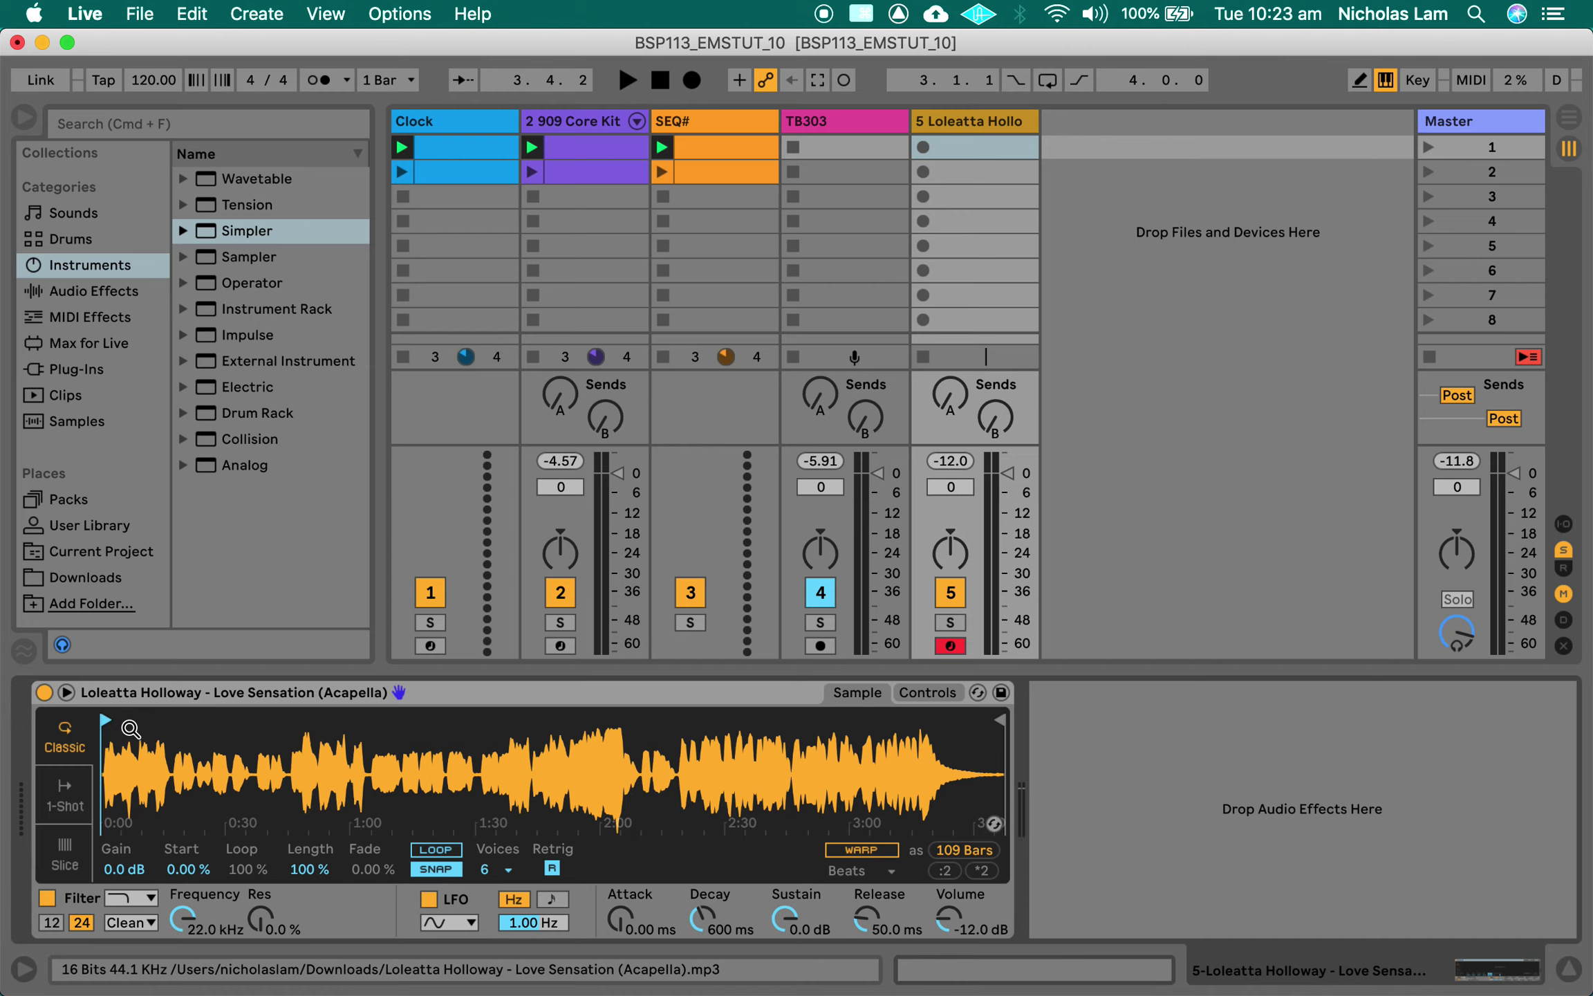
left_click_drag(127, 770, 127, 833)
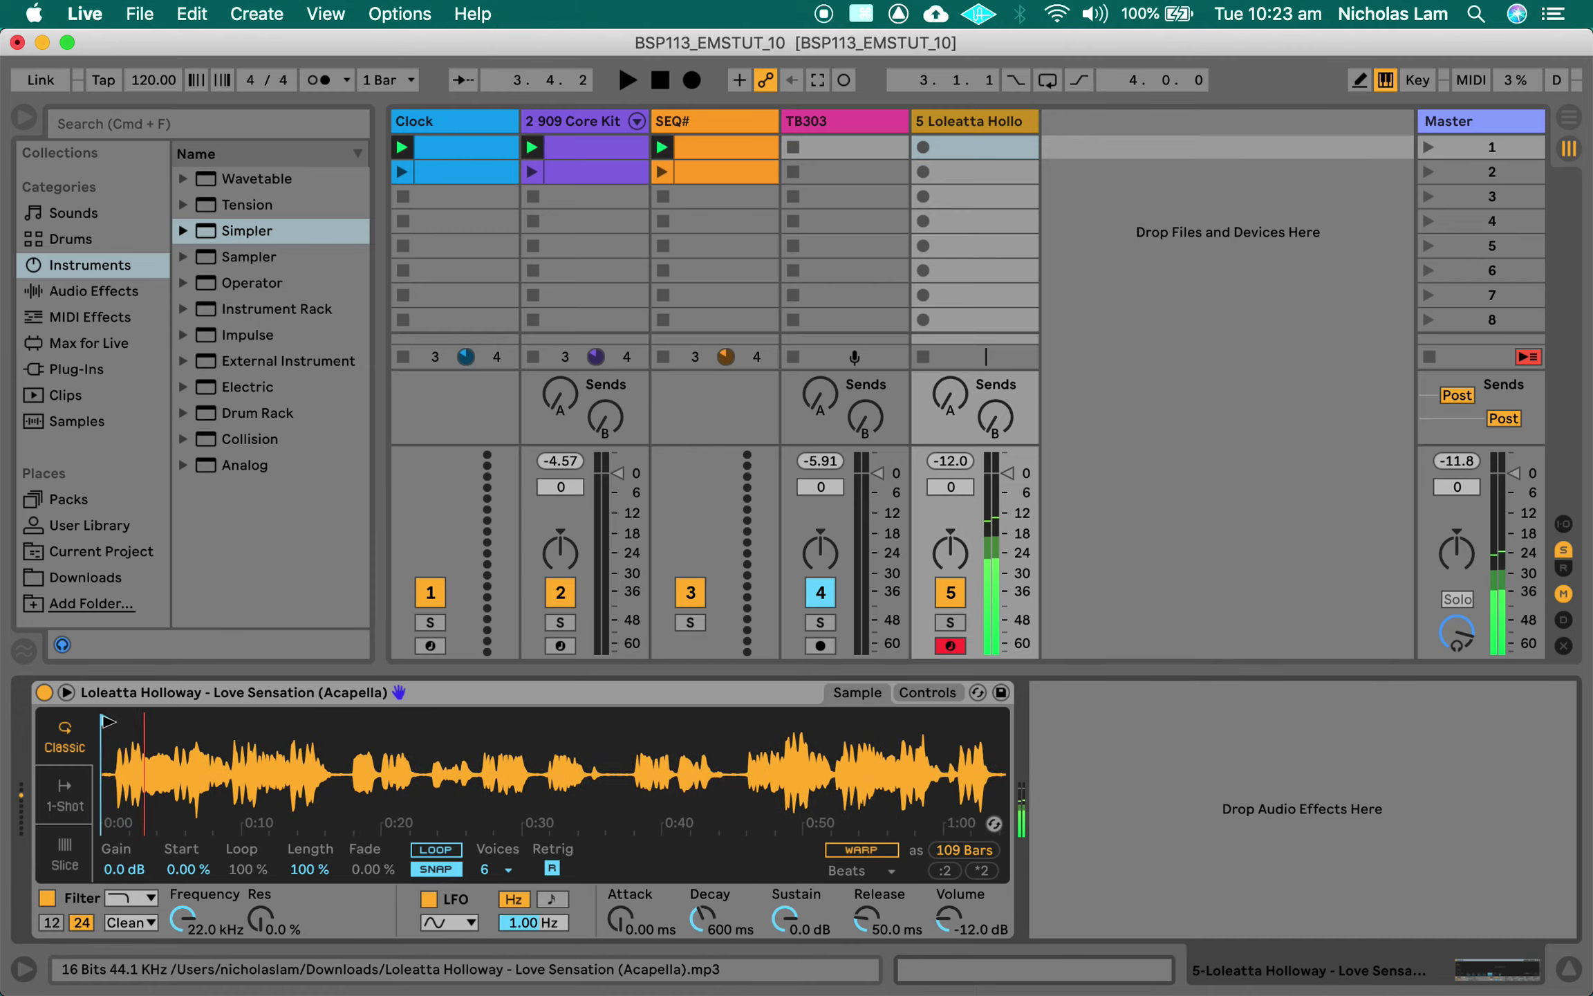
mouse_move(103, 722)
left_mouse_down()
mouse_move(578, 760)
mouse_move(266, 778)
left_mouse_up()
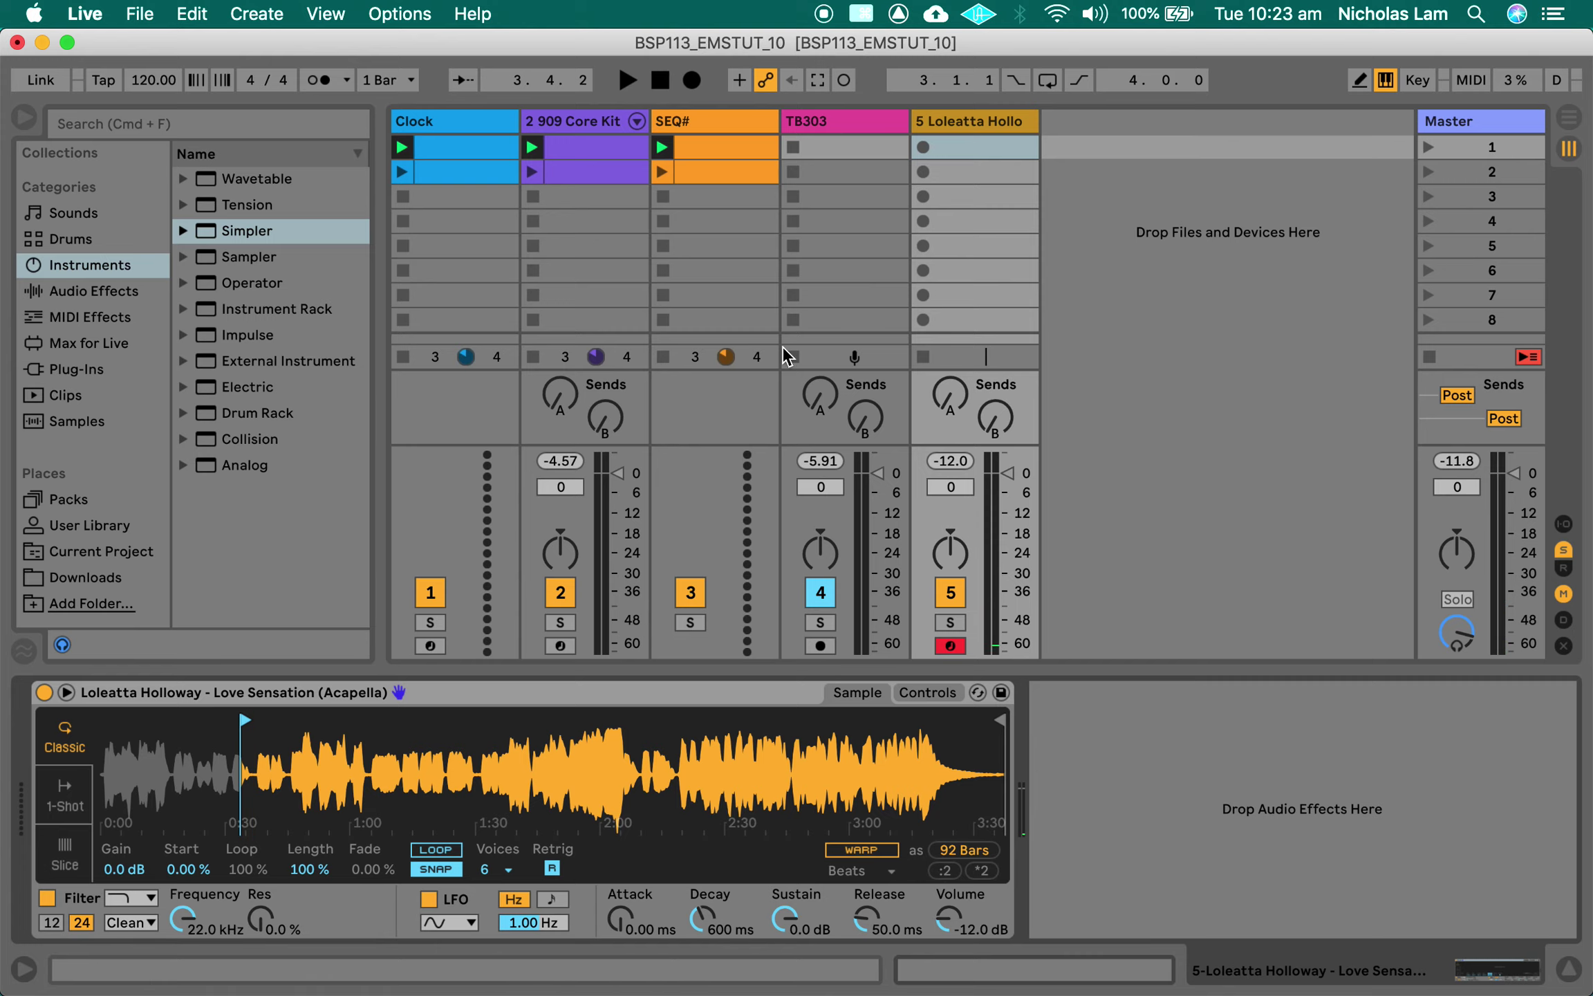
Create a one-bar MIDI clip in the vocal track's first slot with sixteenth-note C3s at 1.1.1, 1.1.4, 1.2.3, 1.3.1, 1.4.1, 1.4.3 and 1.4.4
double_click(961, 148)
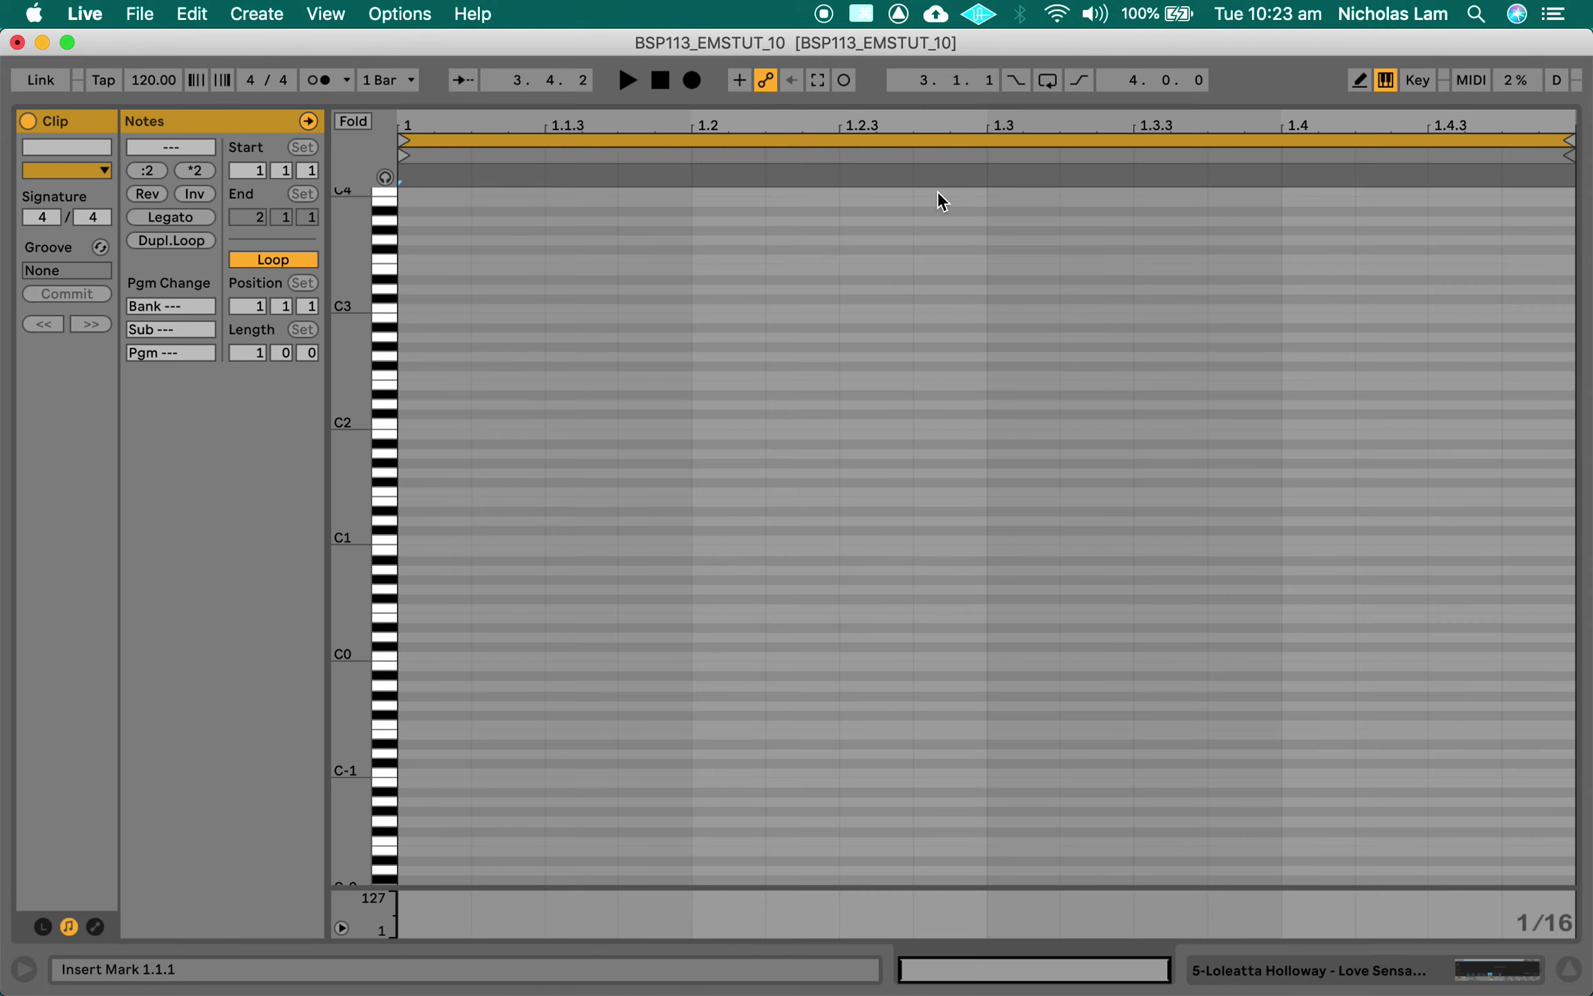
left_click_drag(339, 242, 349, 391)
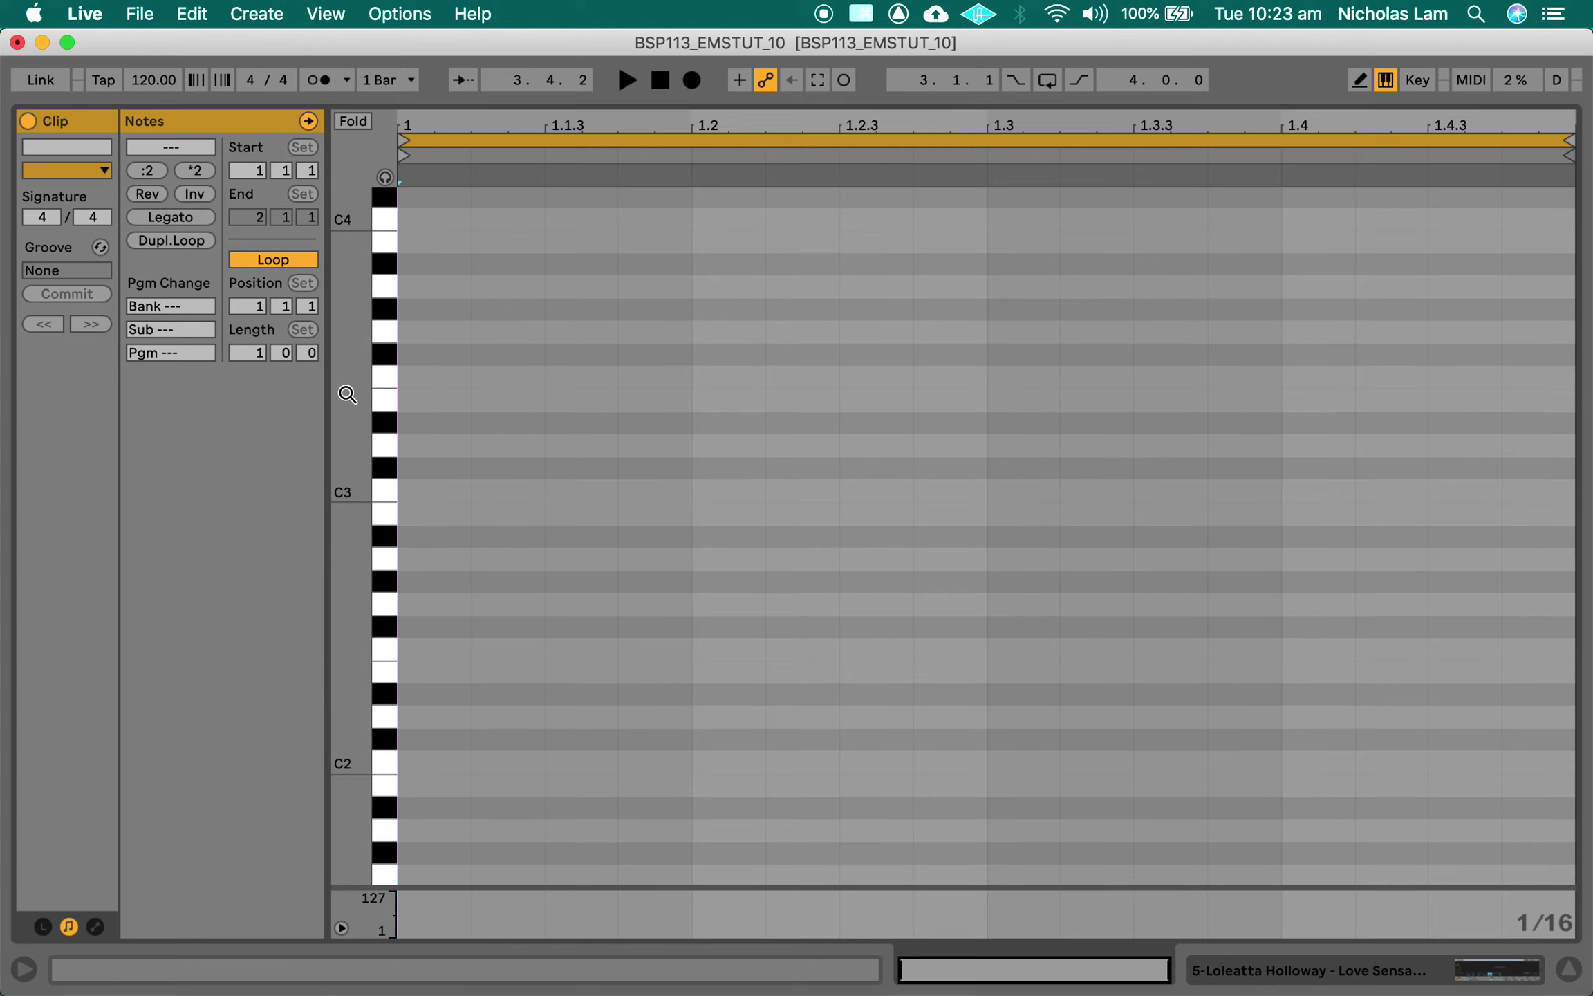
double_click(446, 491)
double_click(676, 491)
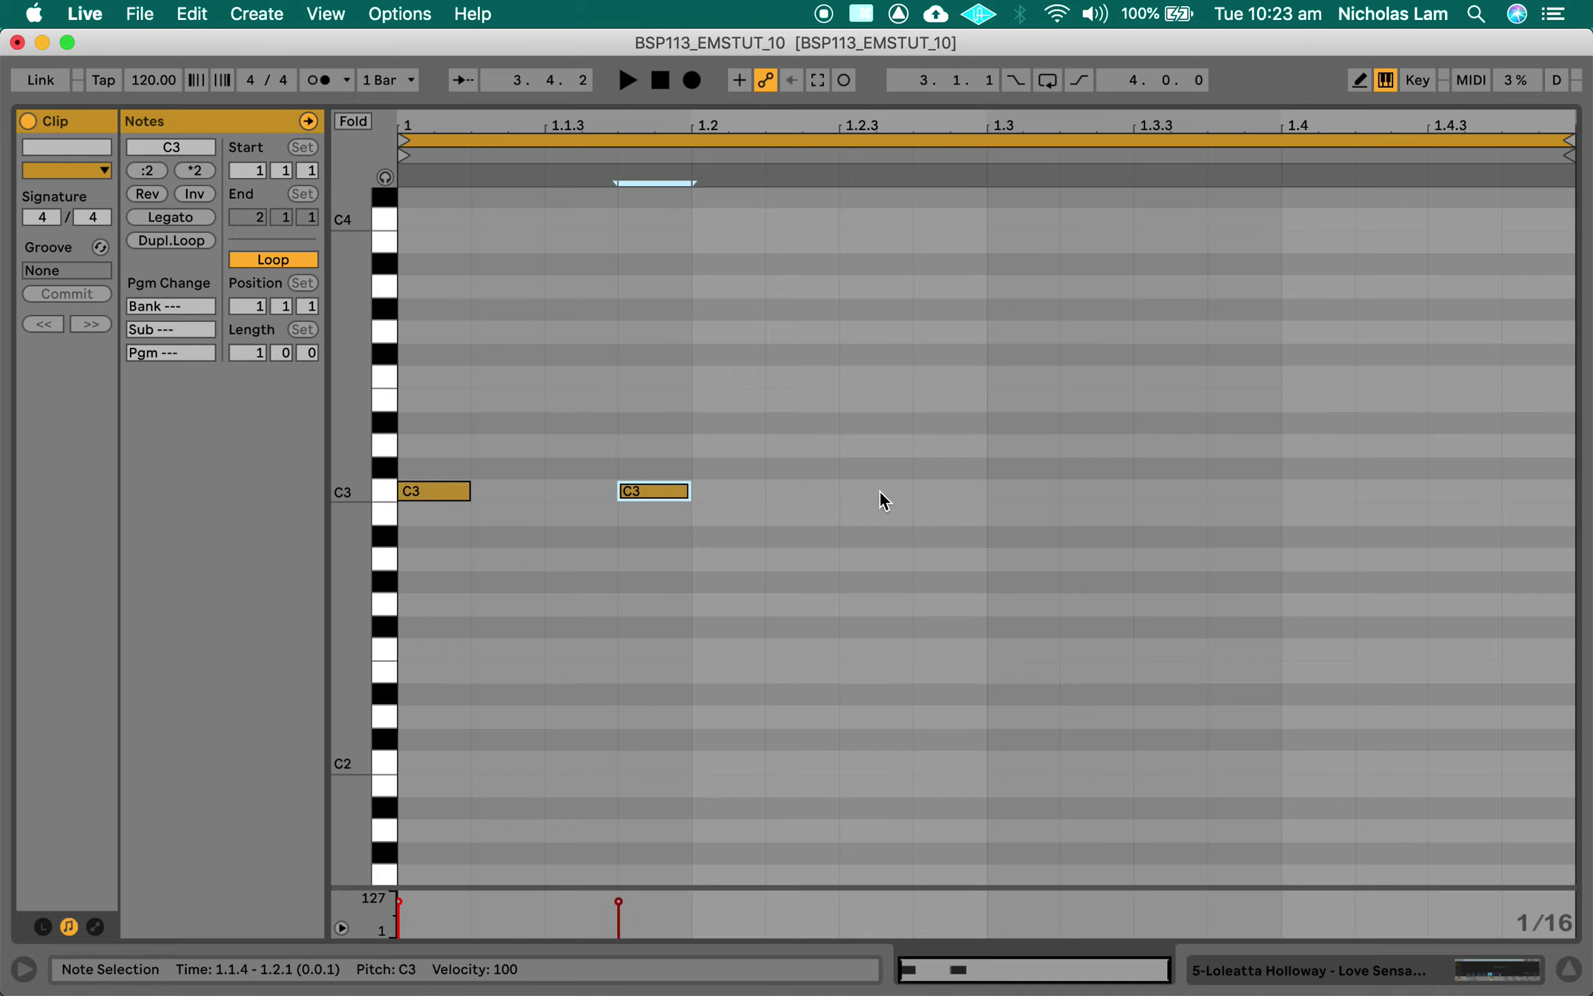
double_click(880, 490)
double_click(1022, 490)
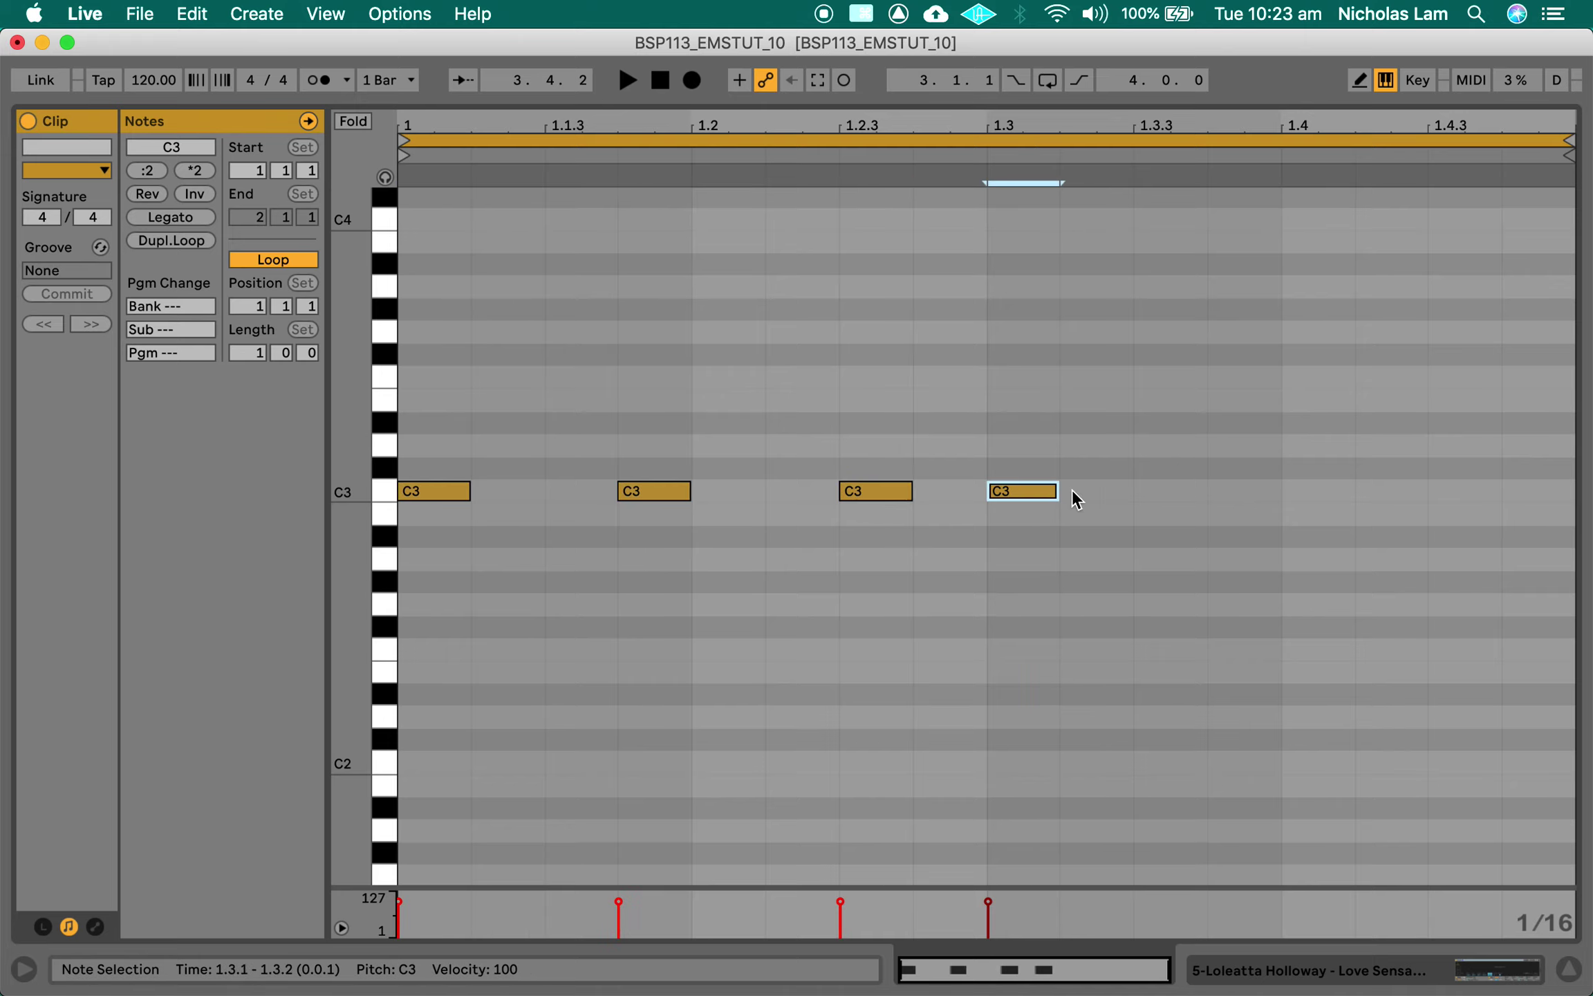
double_click(1334, 493)
double_click(1444, 491)
double_click(1522, 492)
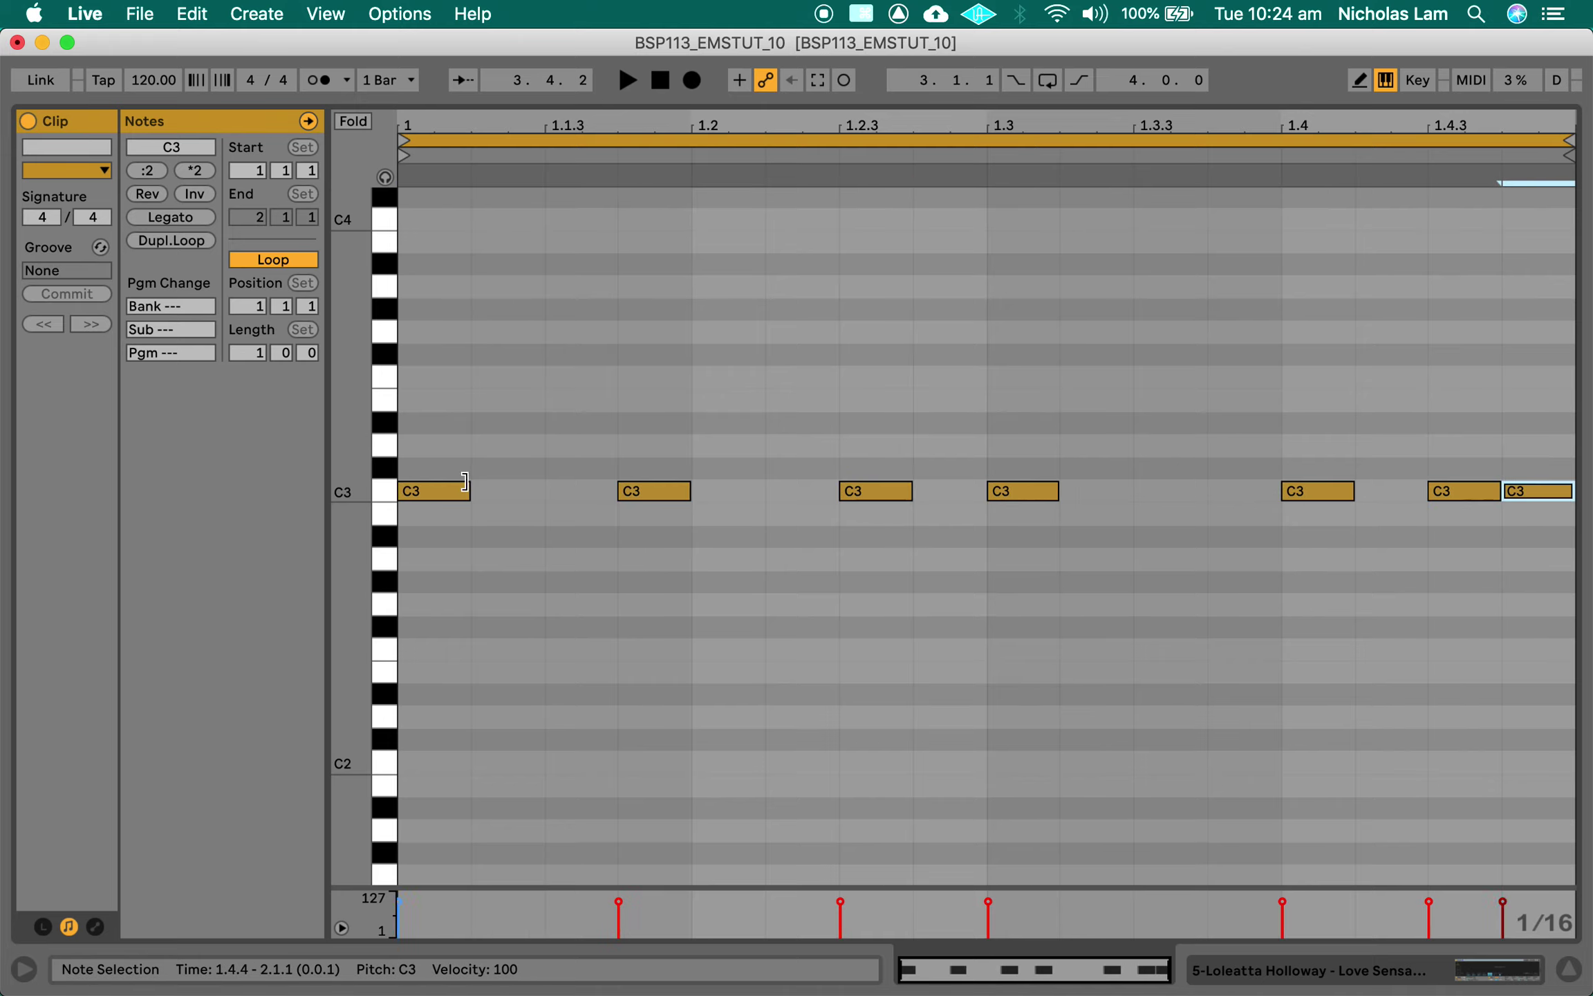
Return to the Session View, launch the new vocal clip and solo its track
key("Tab")
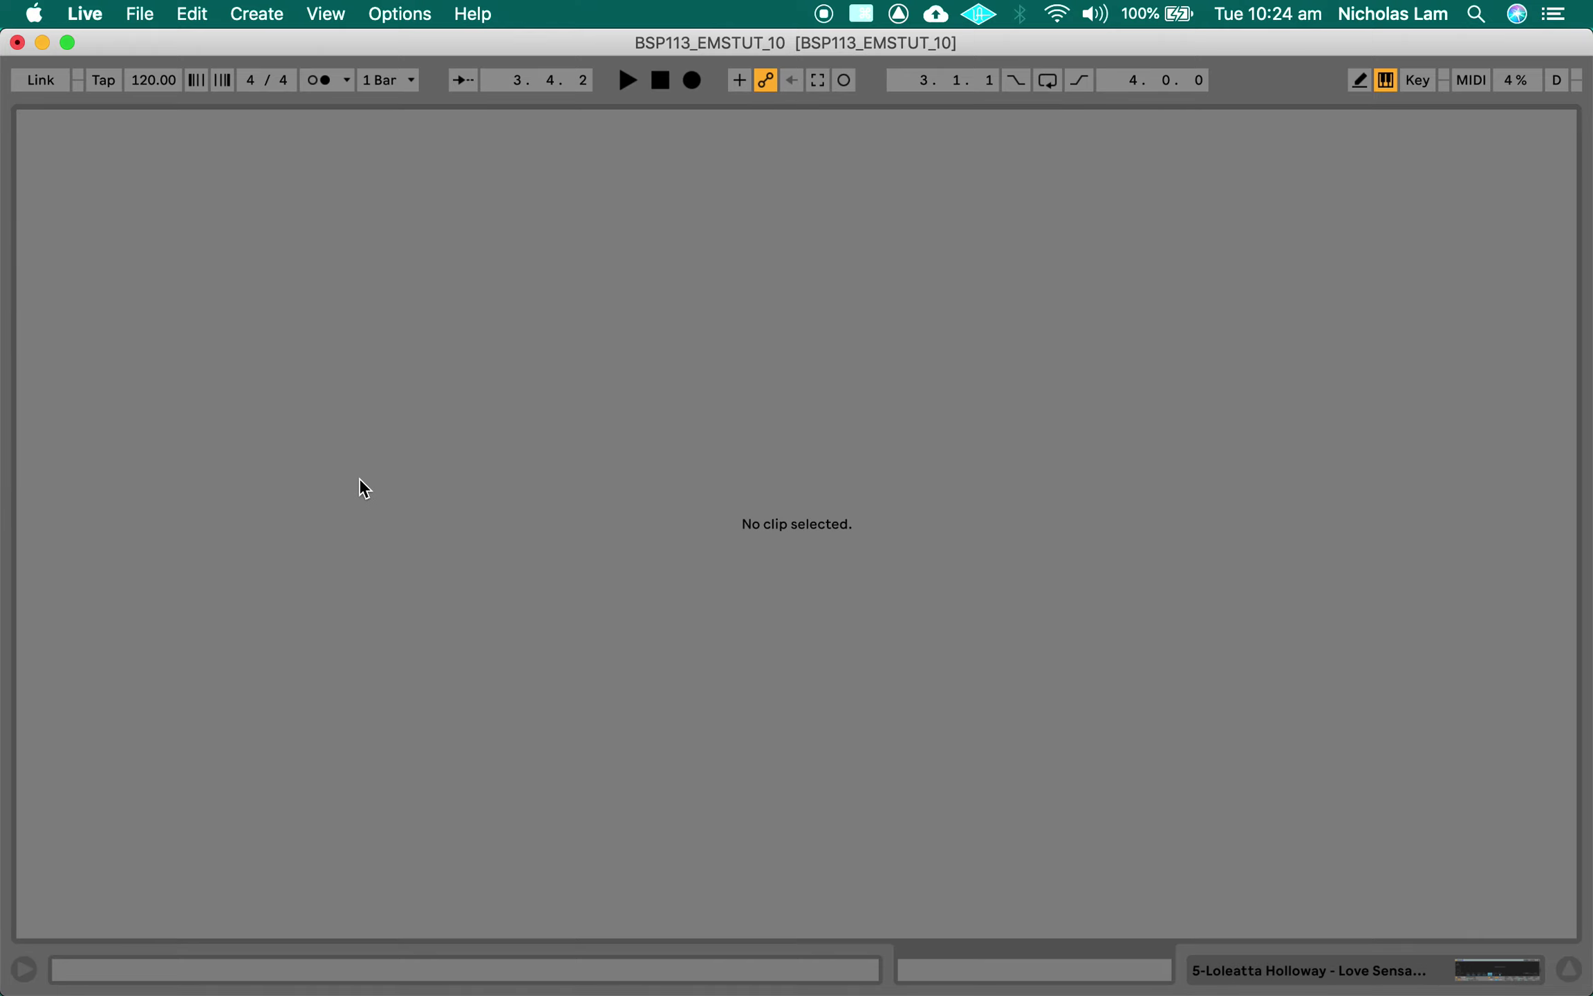
key("Tab")
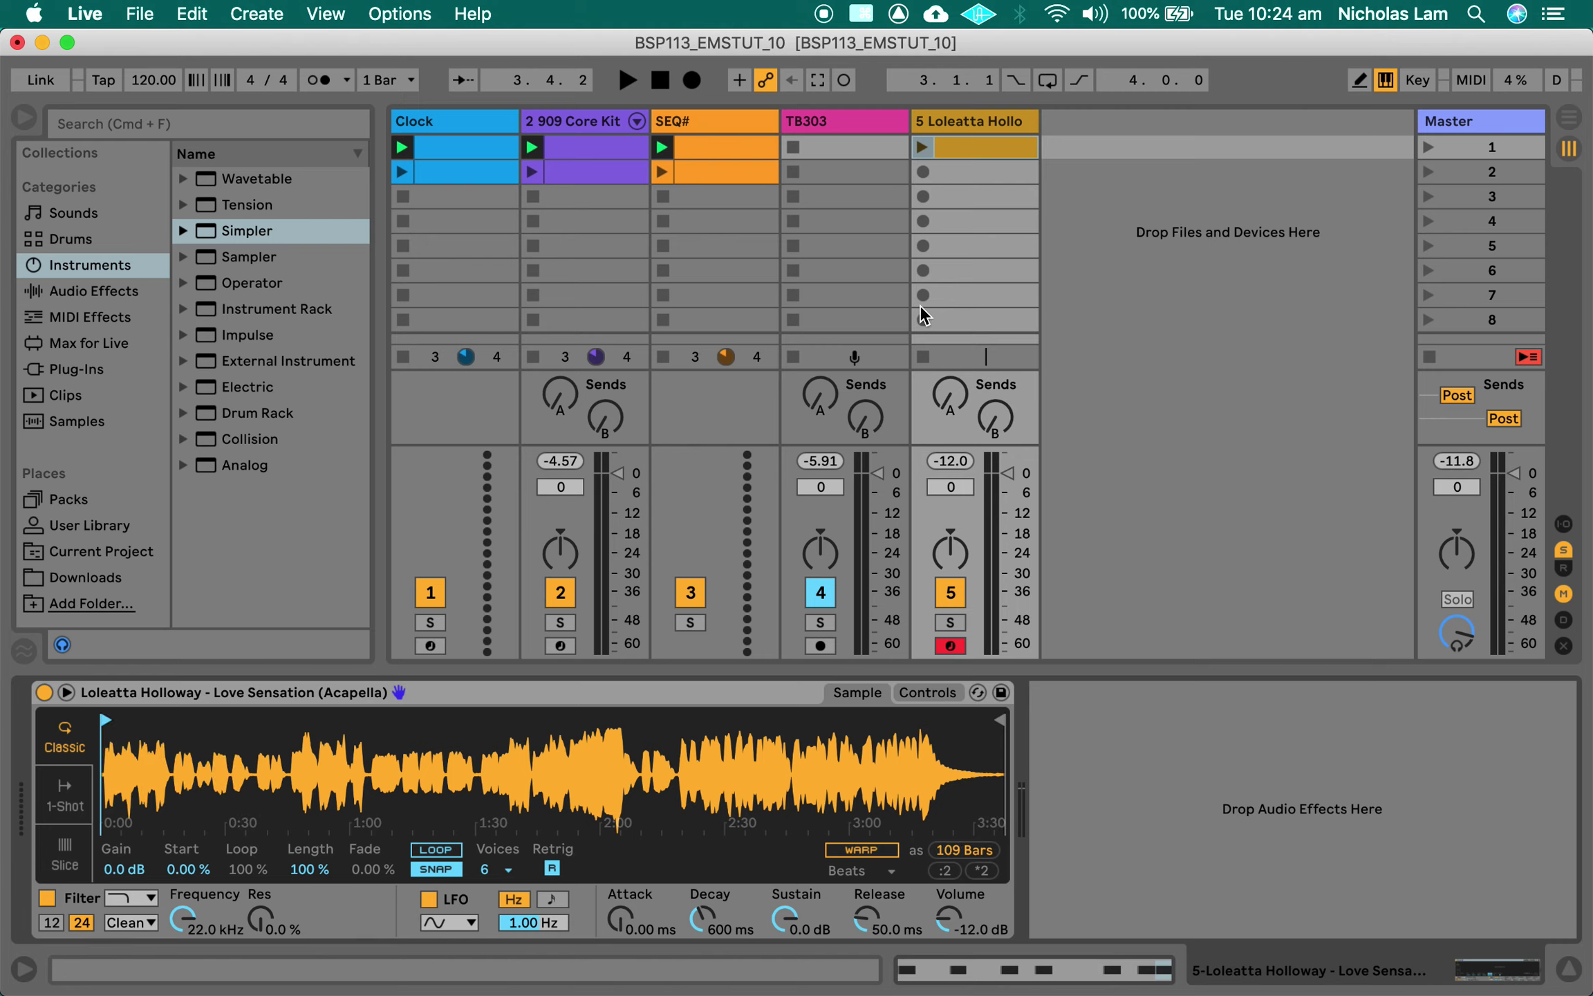
left_click(923, 147)
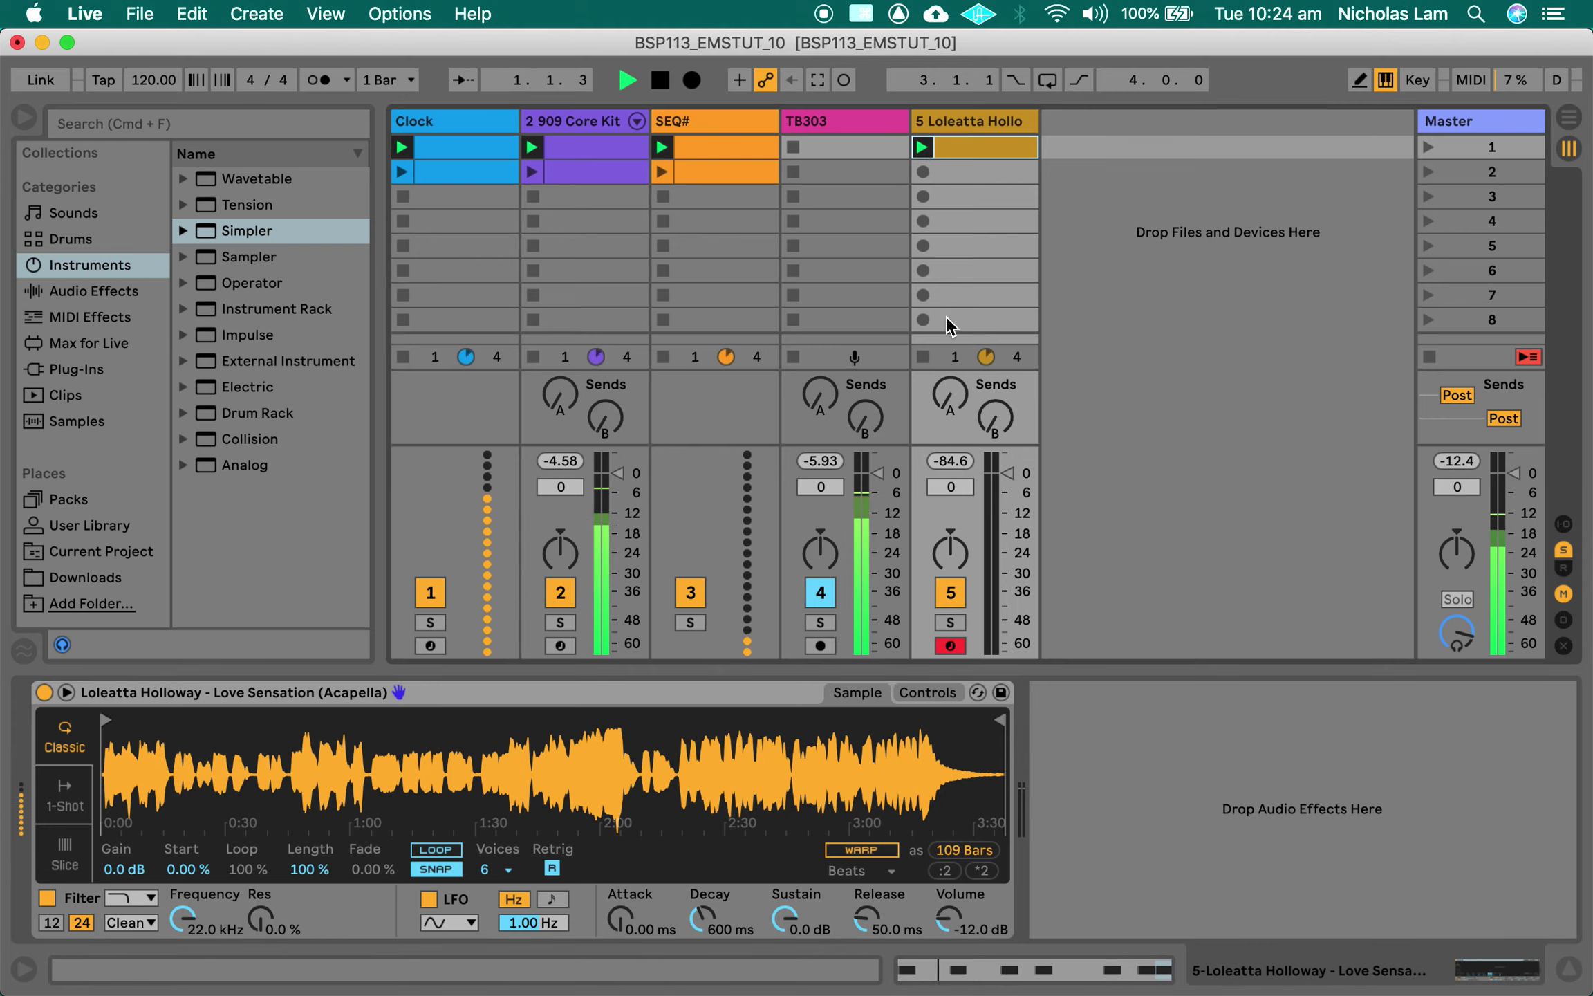
left_click(950, 622)
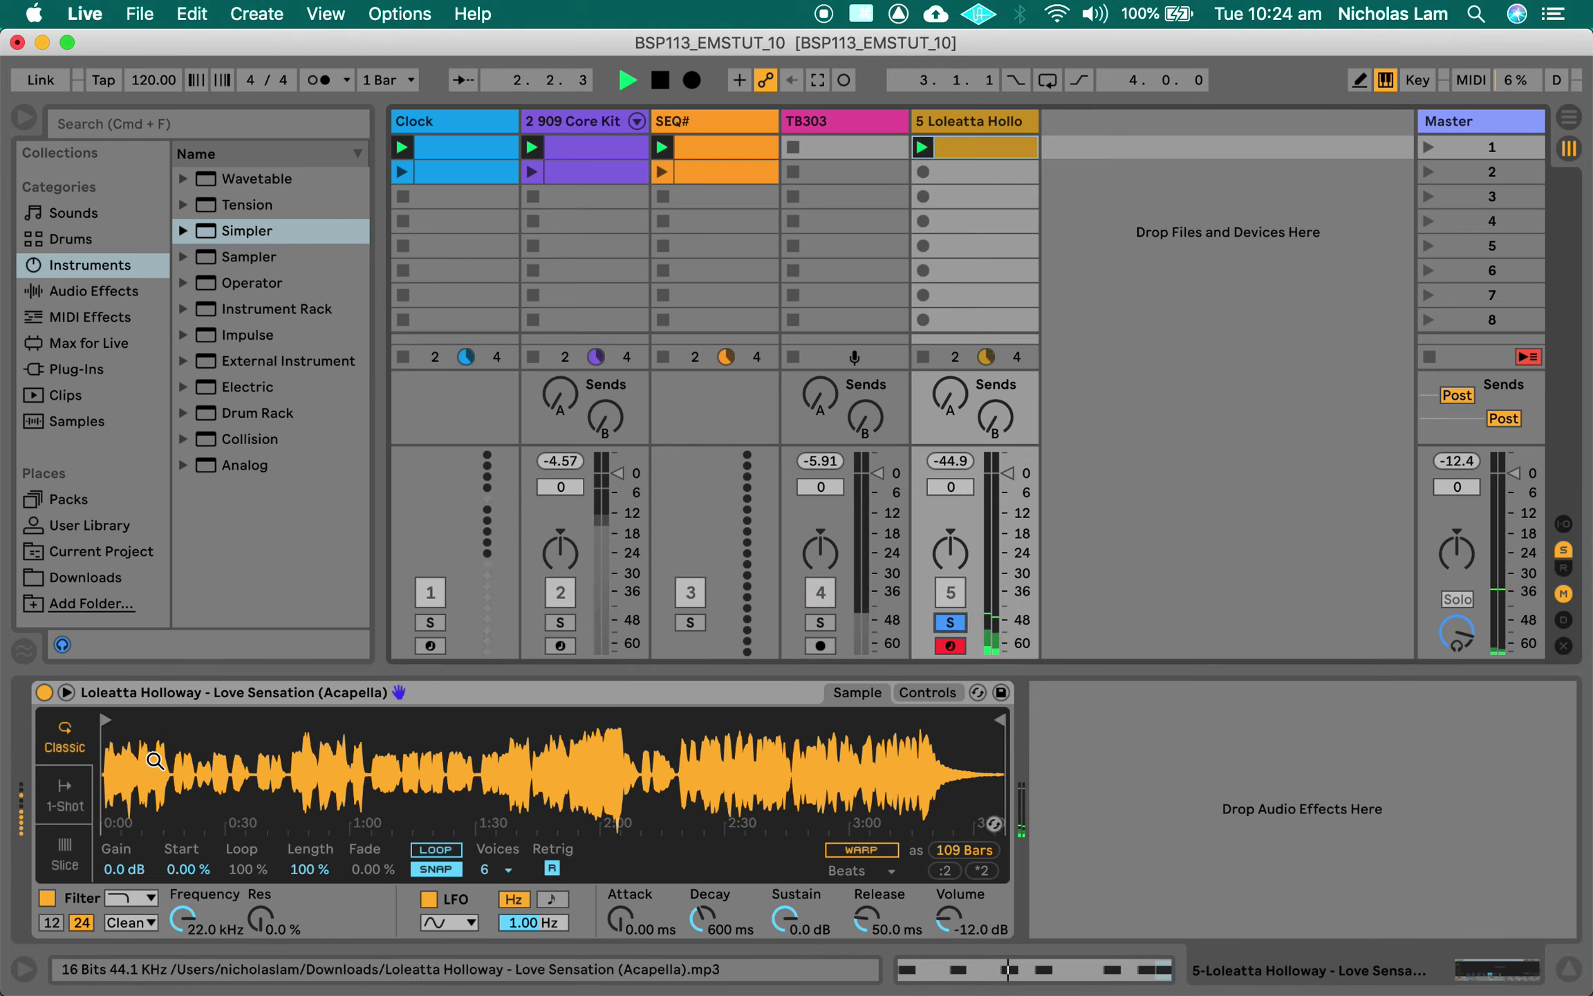
Try moving the sample's start marker to about 0:03 while the clip plays
left_click_drag(144, 767, 238, 757)
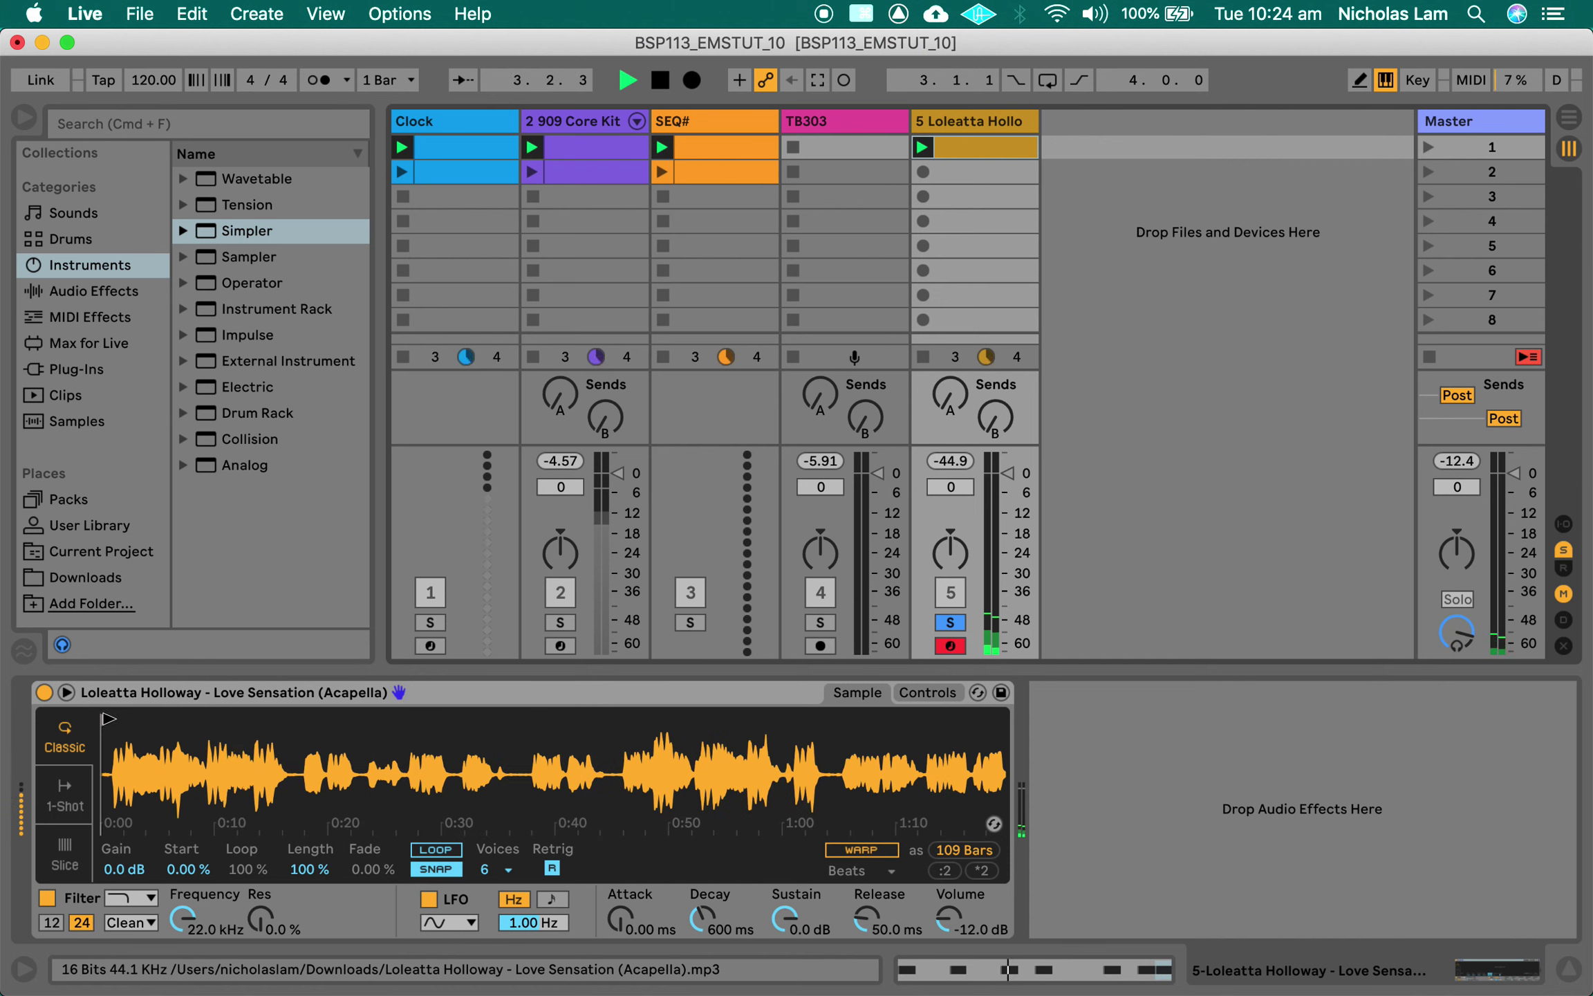
left_click_drag(108, 719, 126, 724)
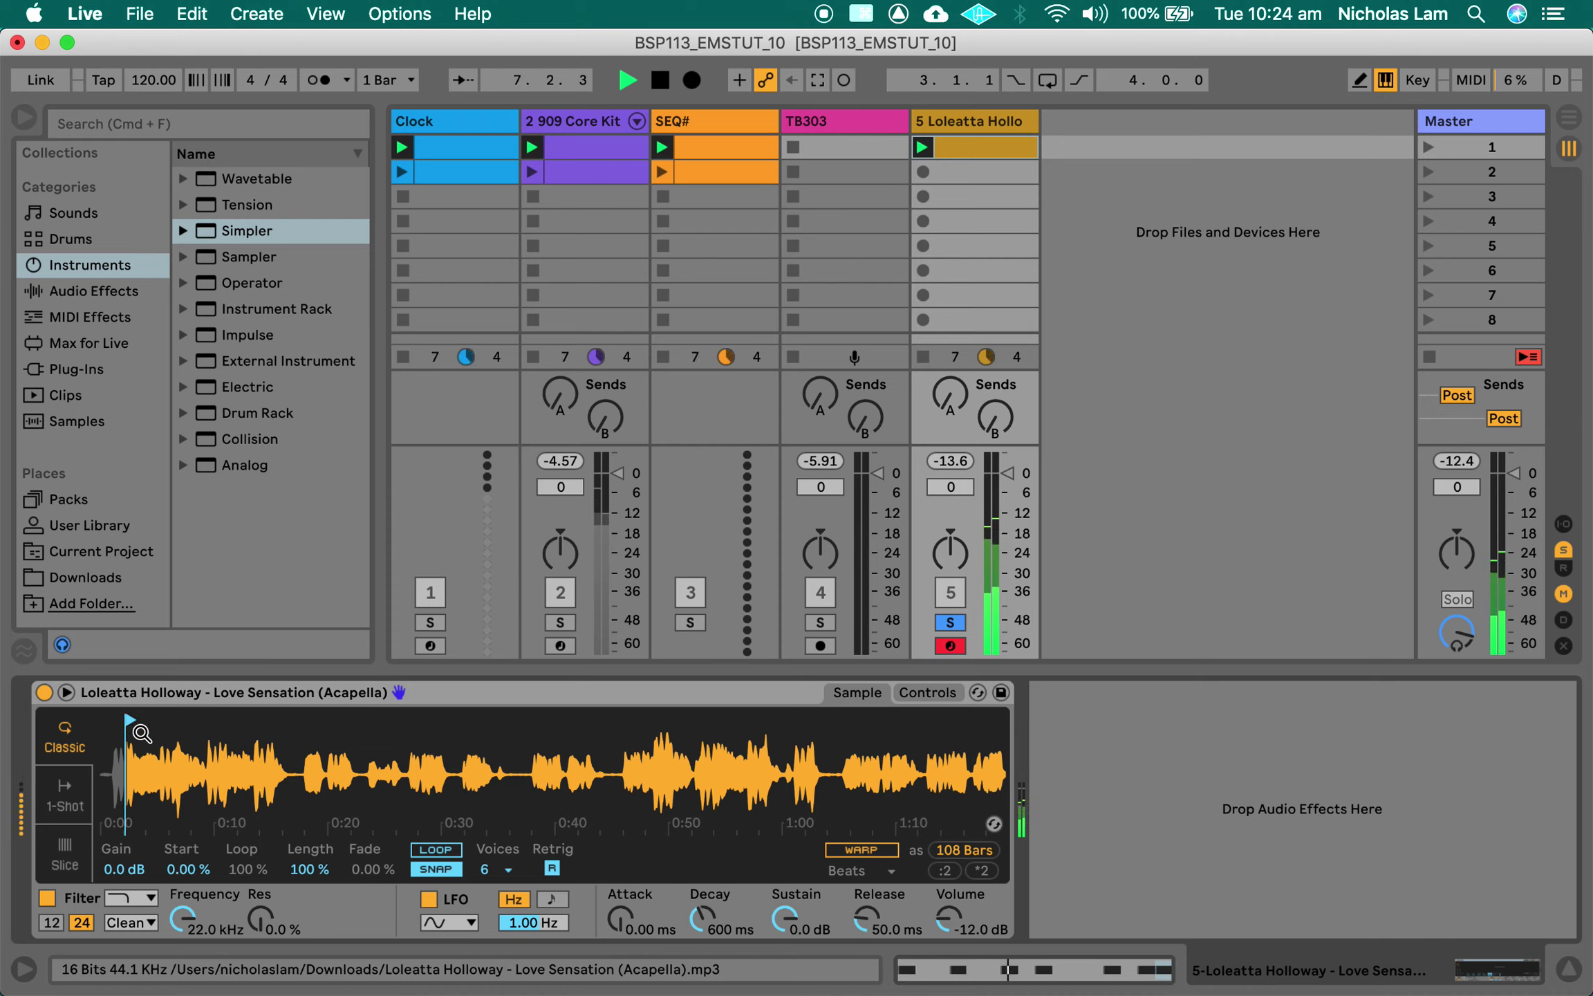
left_click_drag(128, 721, 136, 721)
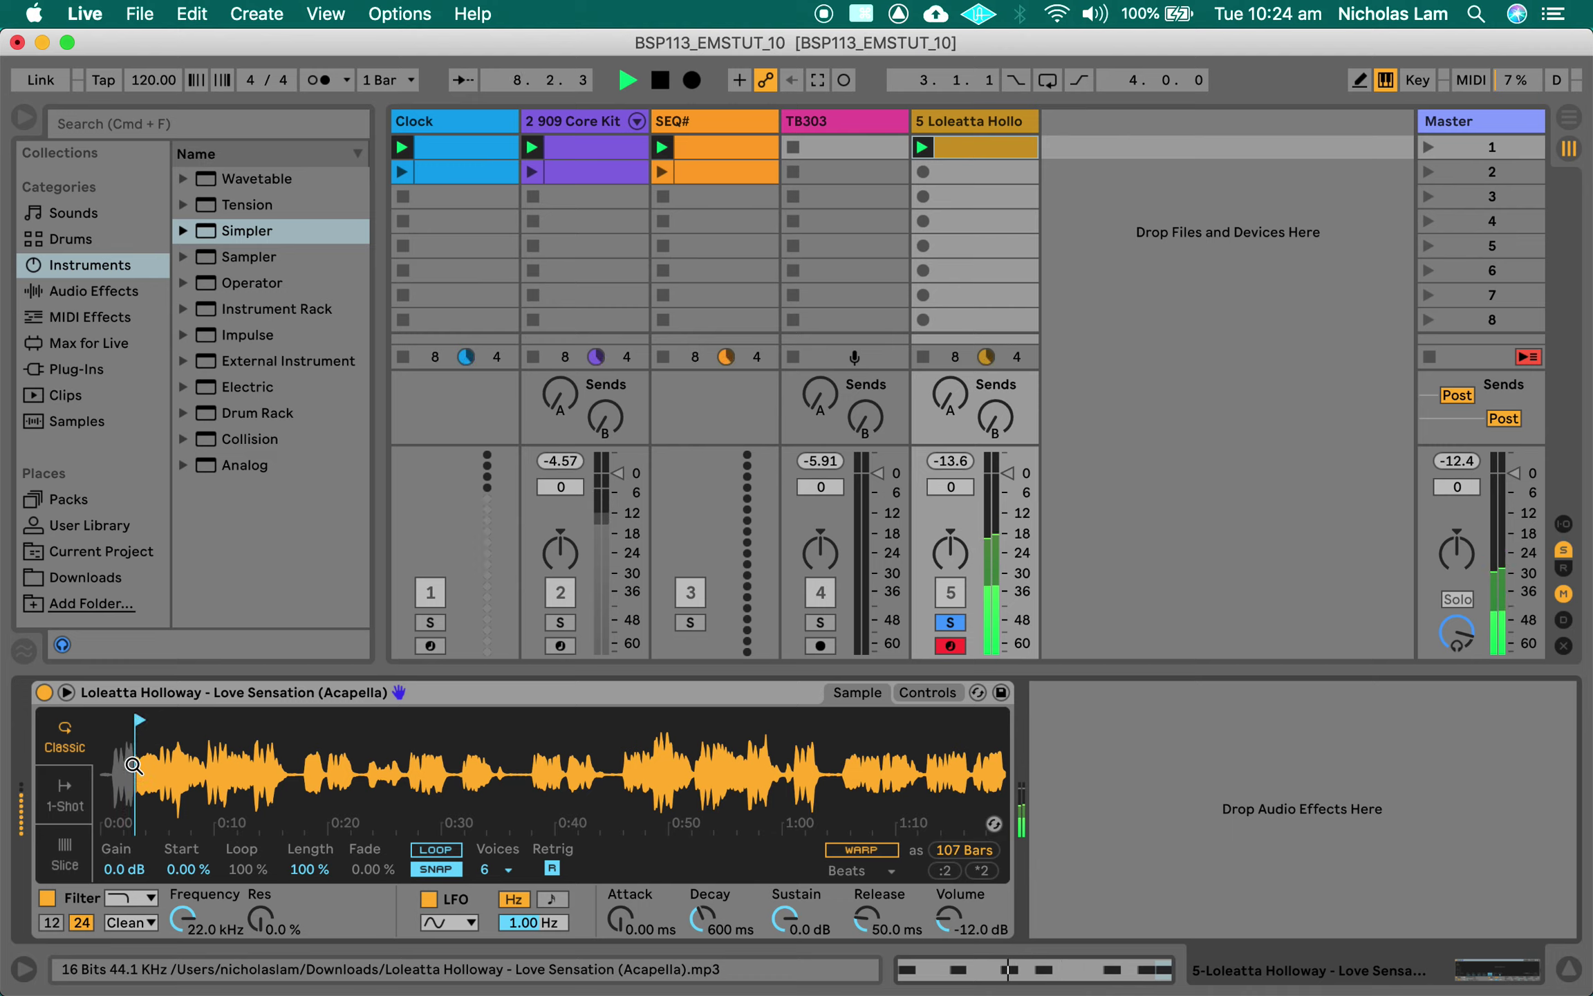
Move the start marker back to 0:00 and try Simpler's Start parameter at about 15.6 %
left_click(188, 869)
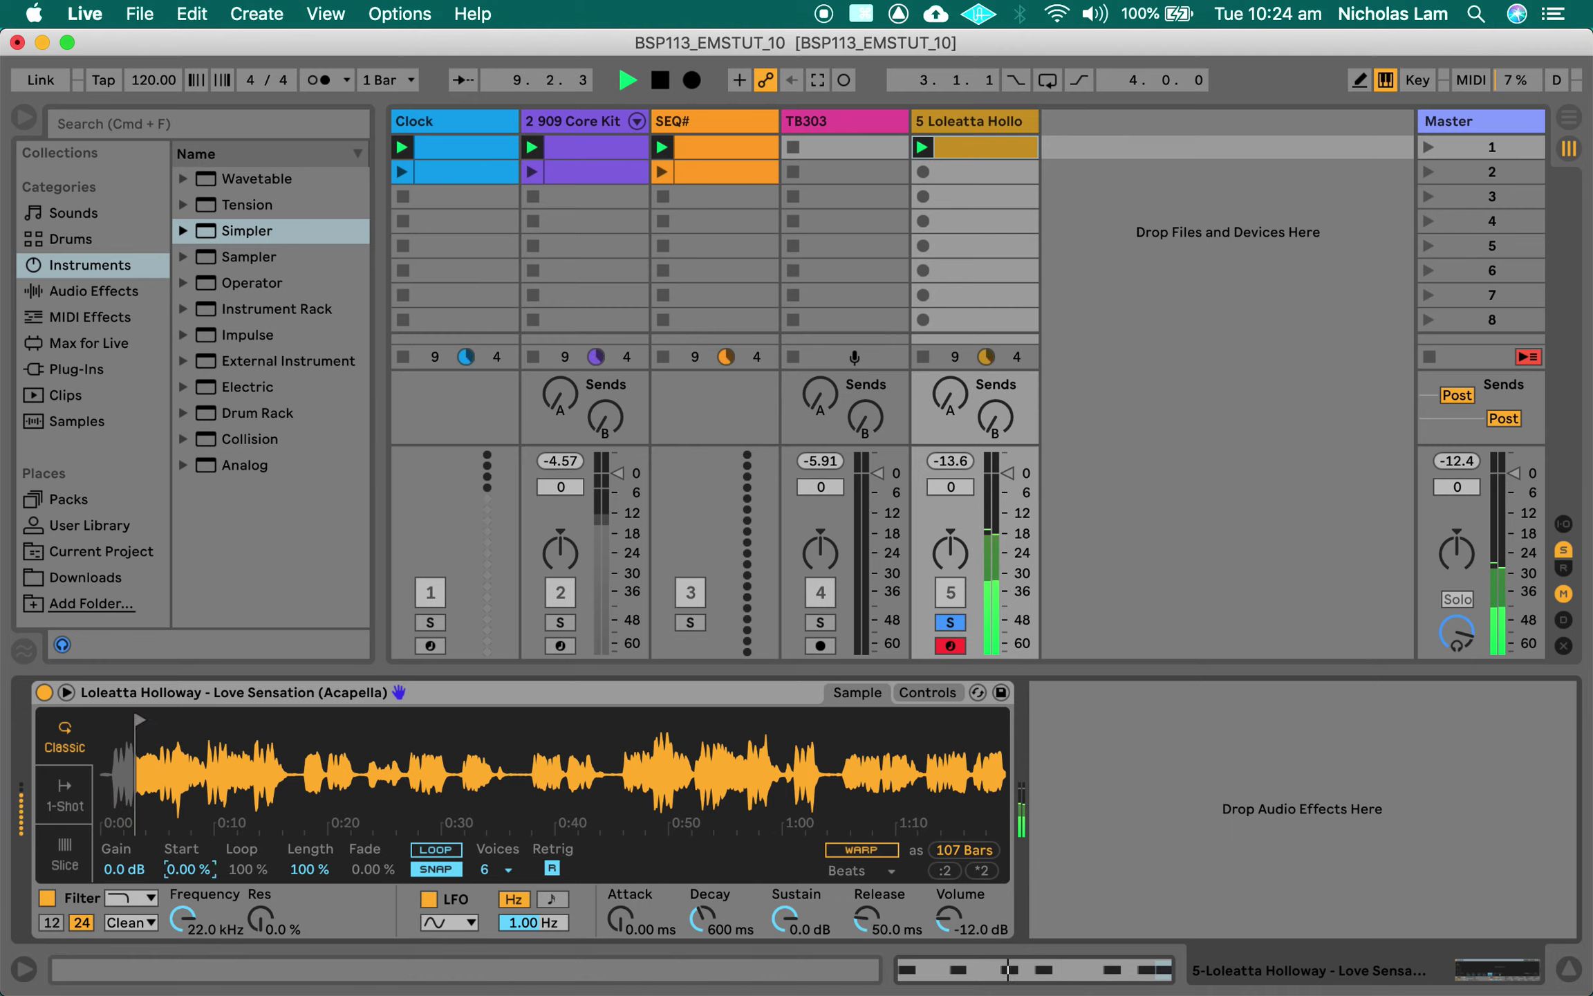
mouse_move(188, 869)
left_mouse_down()
mouse_move(188, 829)
mouse_move(189, 879)
left_mouse_up()
left_click_drag(141, 721, 74, 721)
left_click_drag(181, 867, 188, 836)
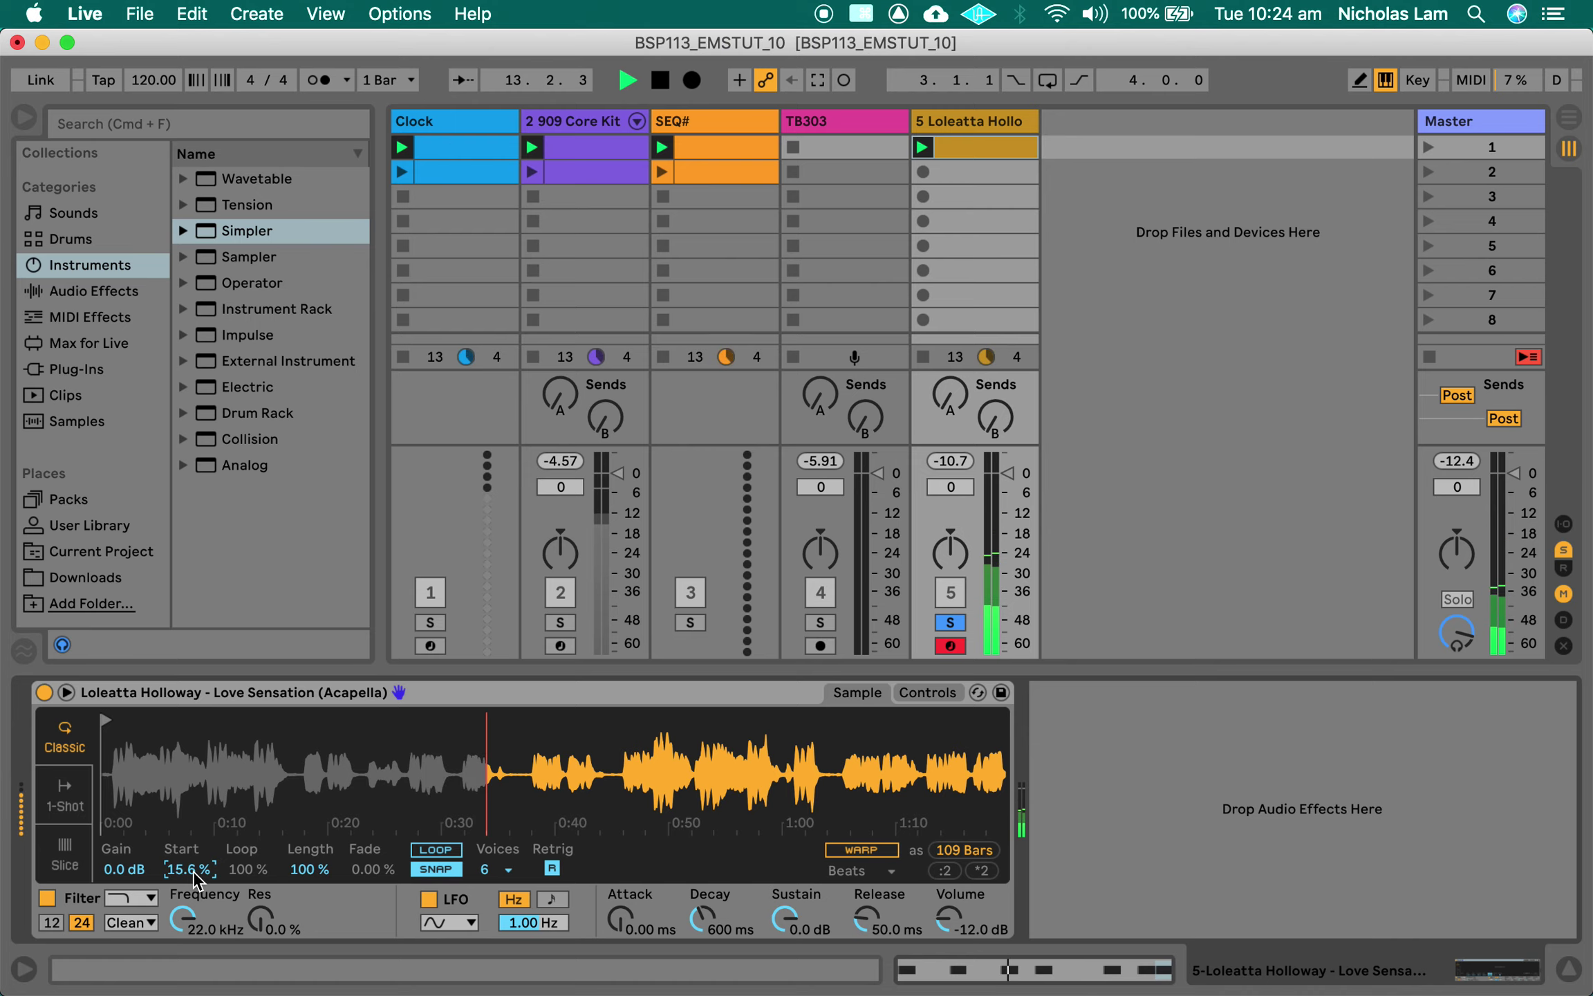
Show the Info View, reset Simpler's Start to 0.00 % and move the sample's start marker to about 0:18
left_click(24, 970)
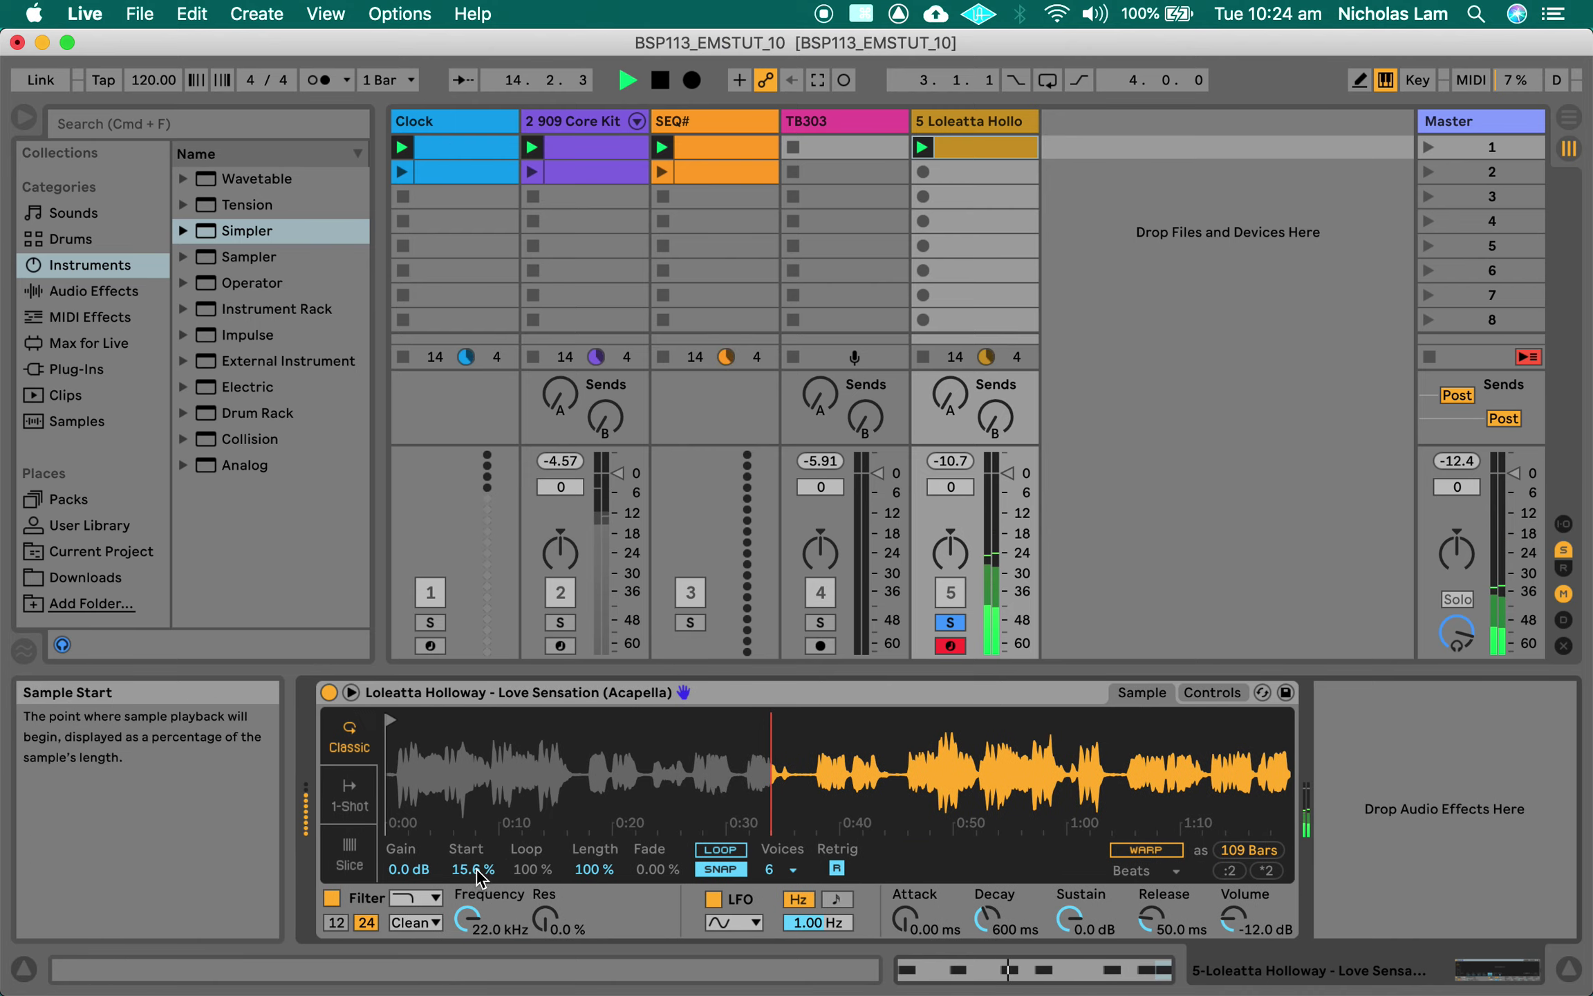
key("Delete")
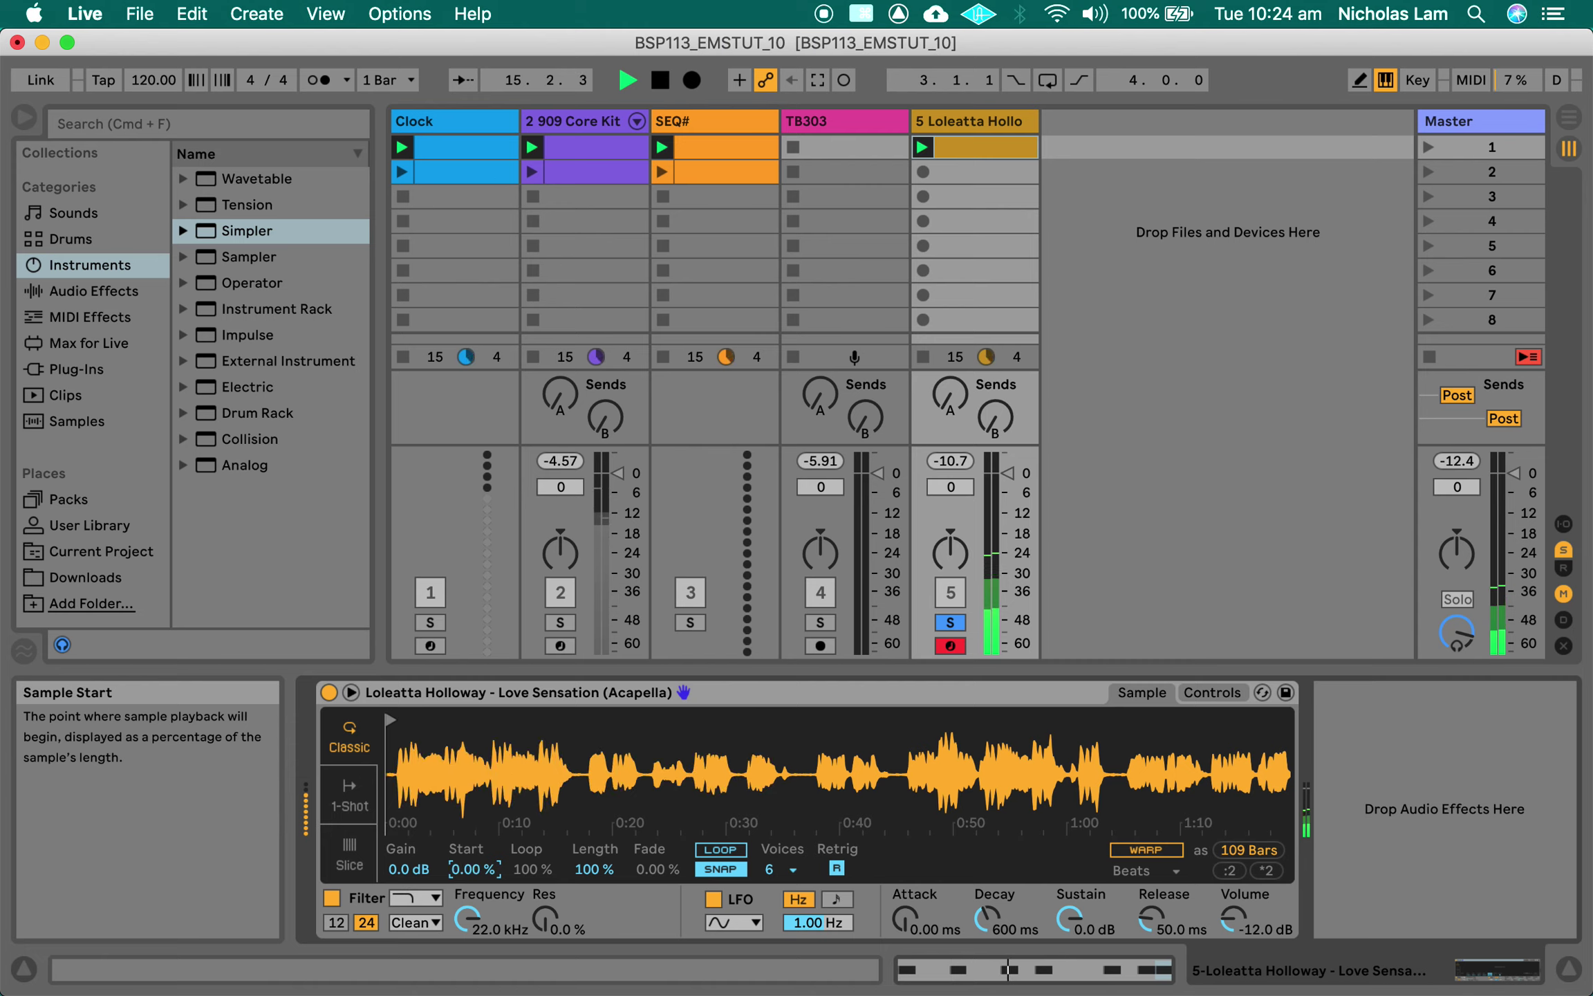
left_click_drag(410, 723, 470, 723)
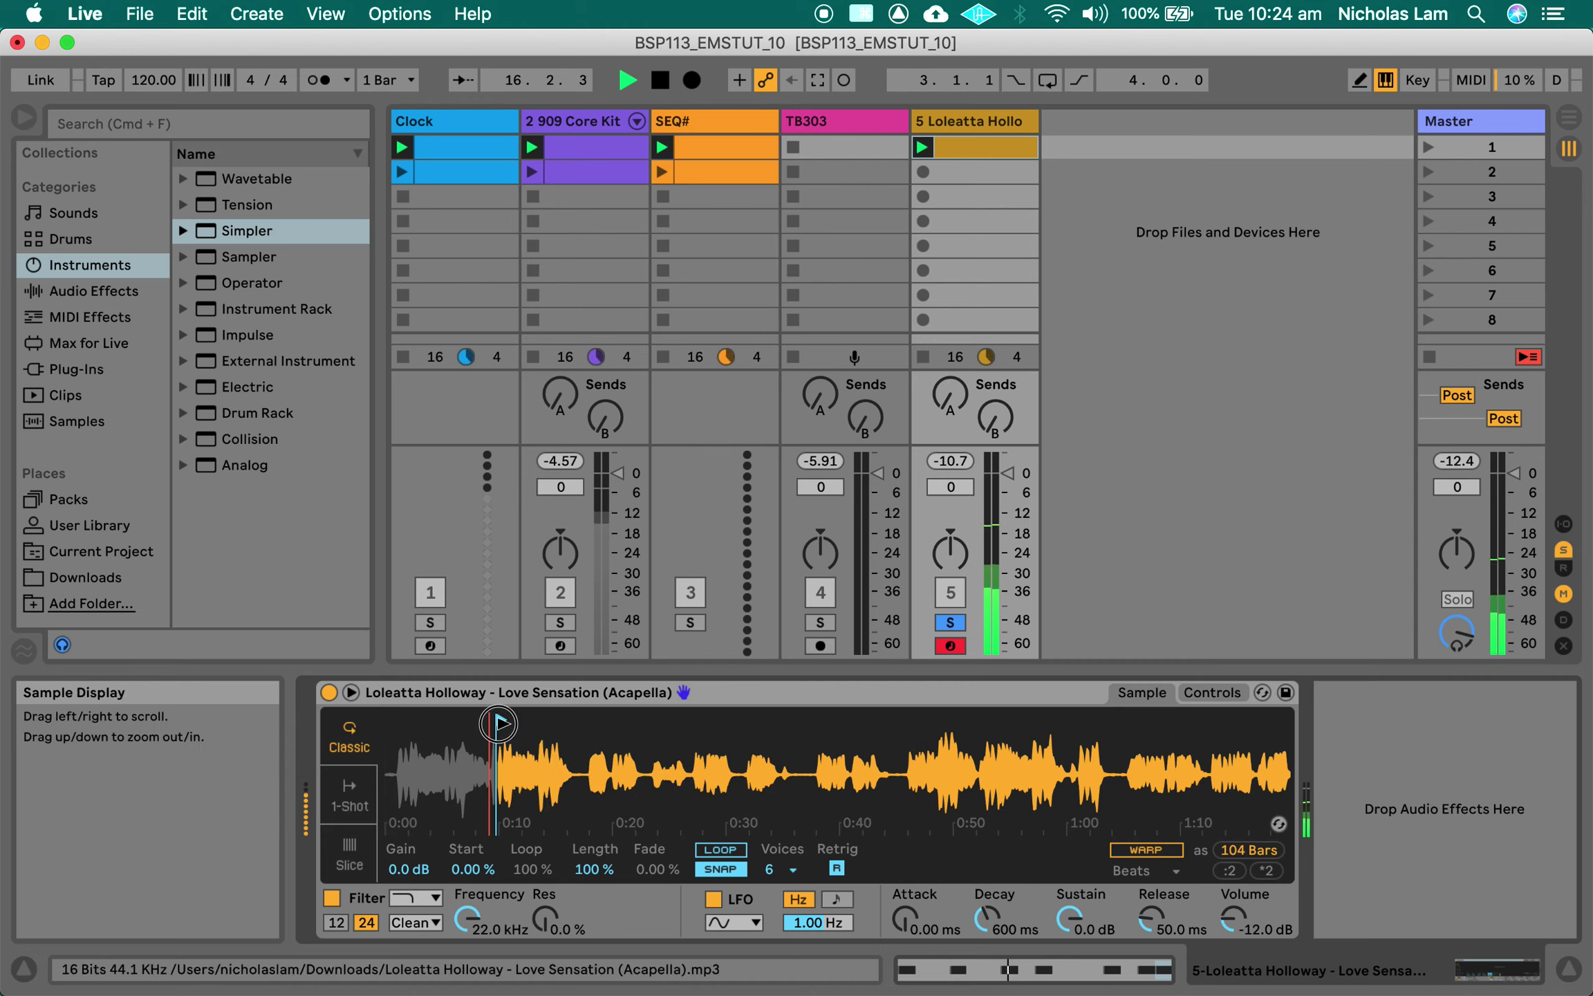
left_click_drag(500, 723, 593, 731)
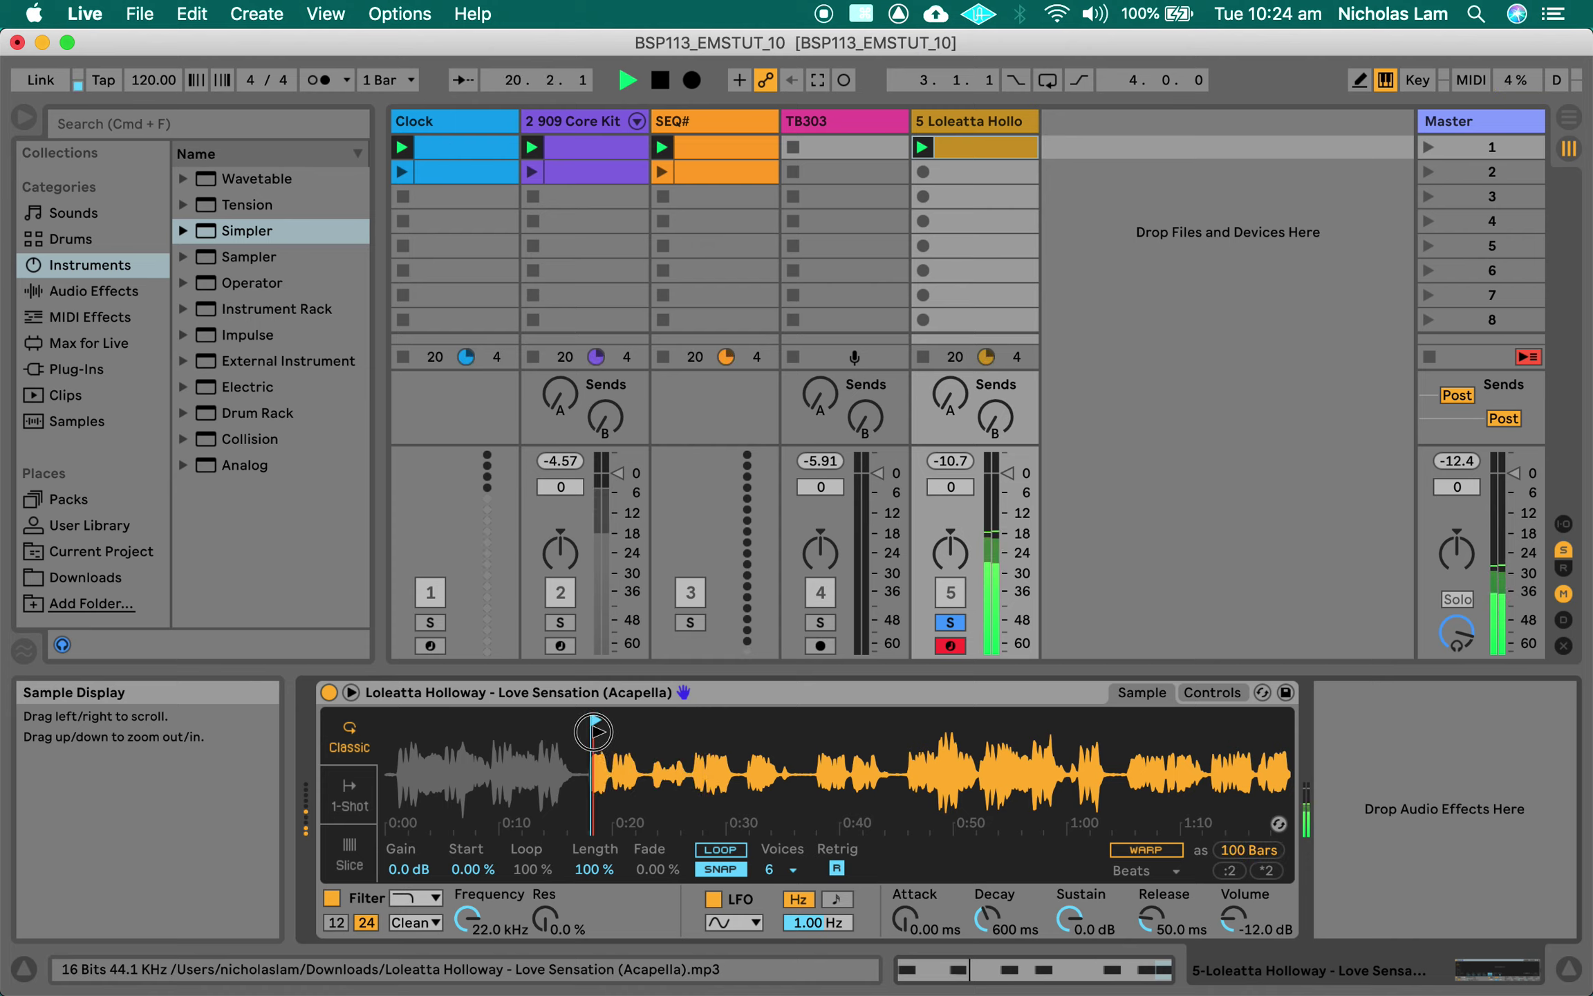
Raise the vocal track's Send A level and compare the track soloed and in the full mix
left_click_drag(950, 394, 951, 325)
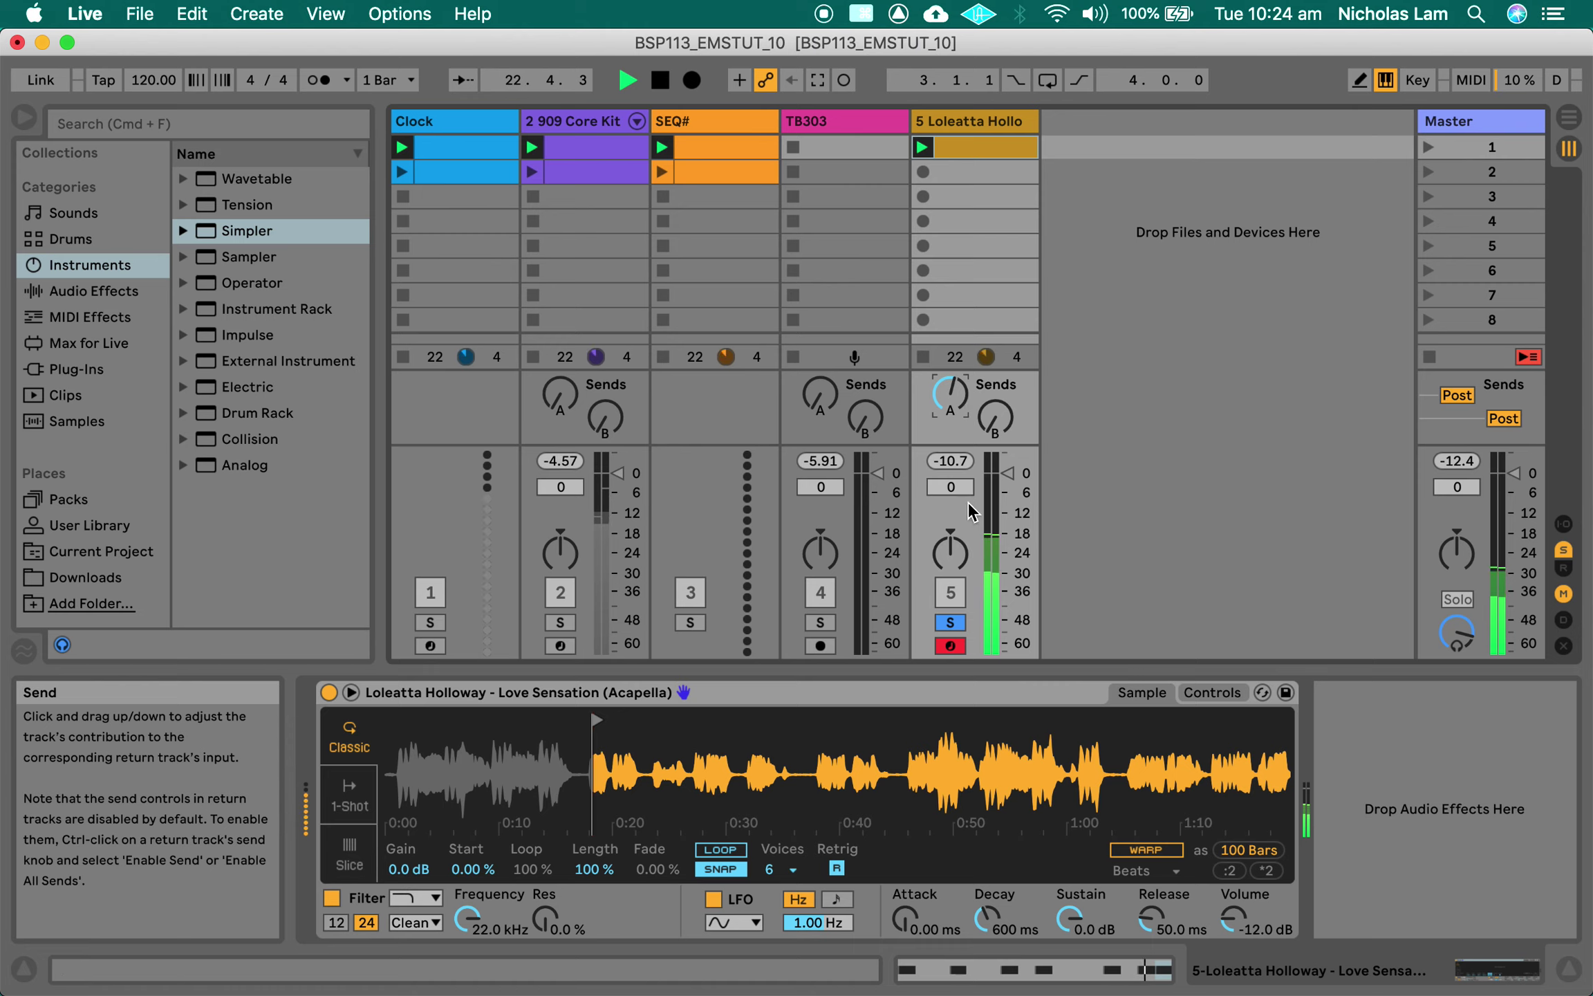
left_click(949, 624)
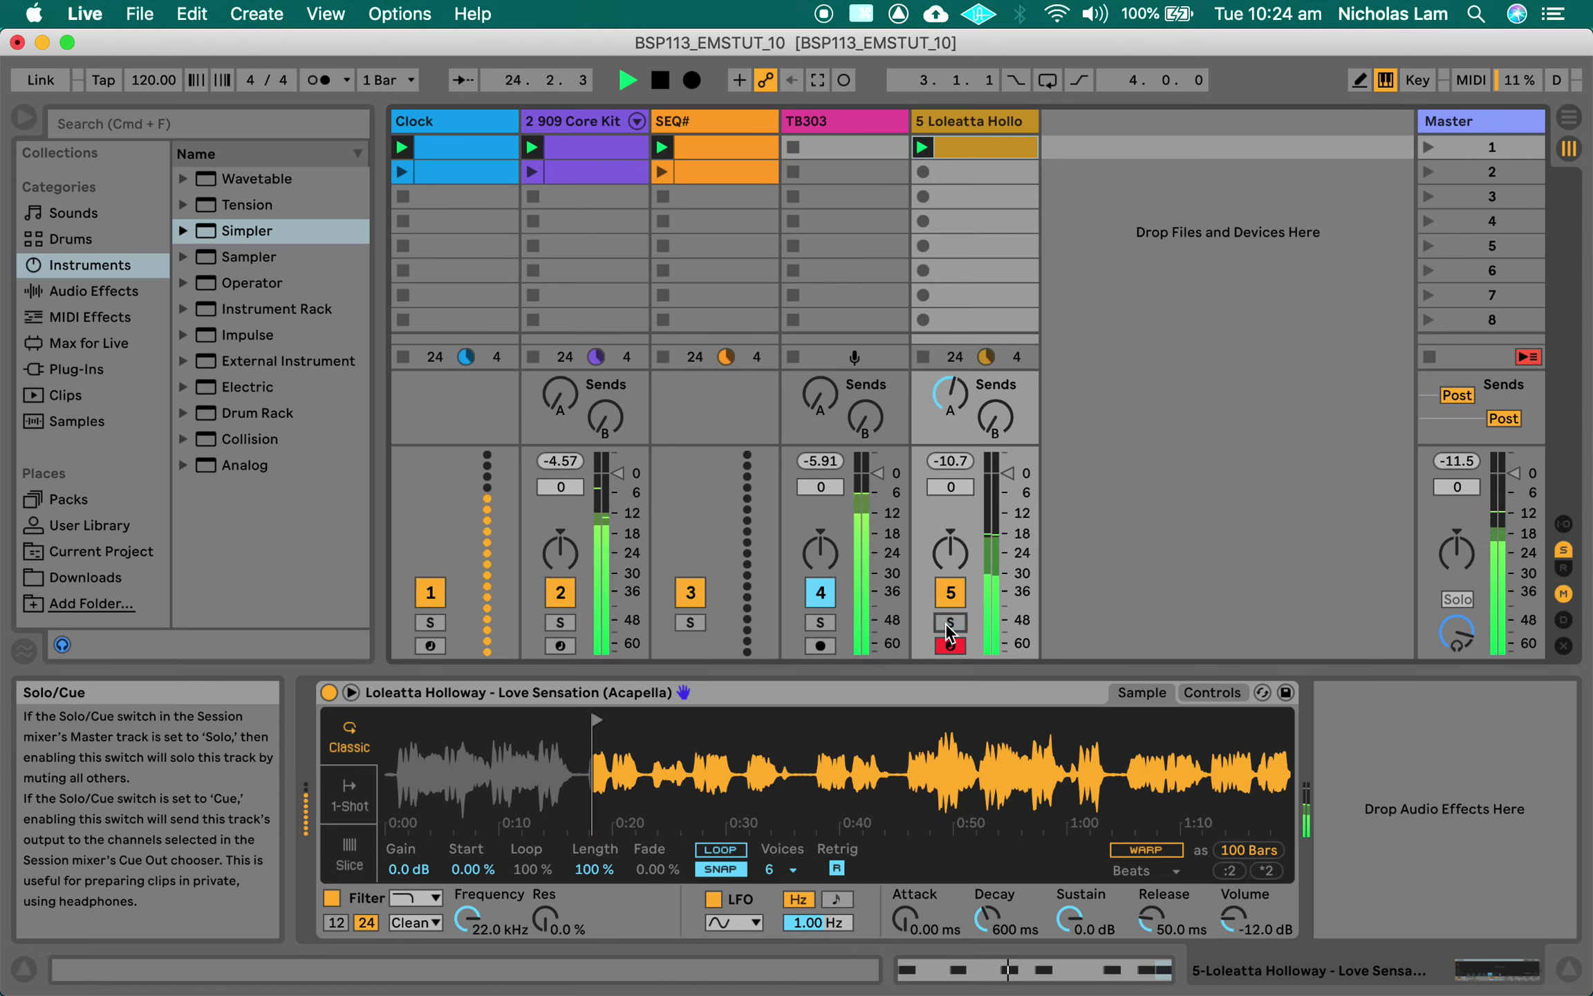
left_click(949, 624)
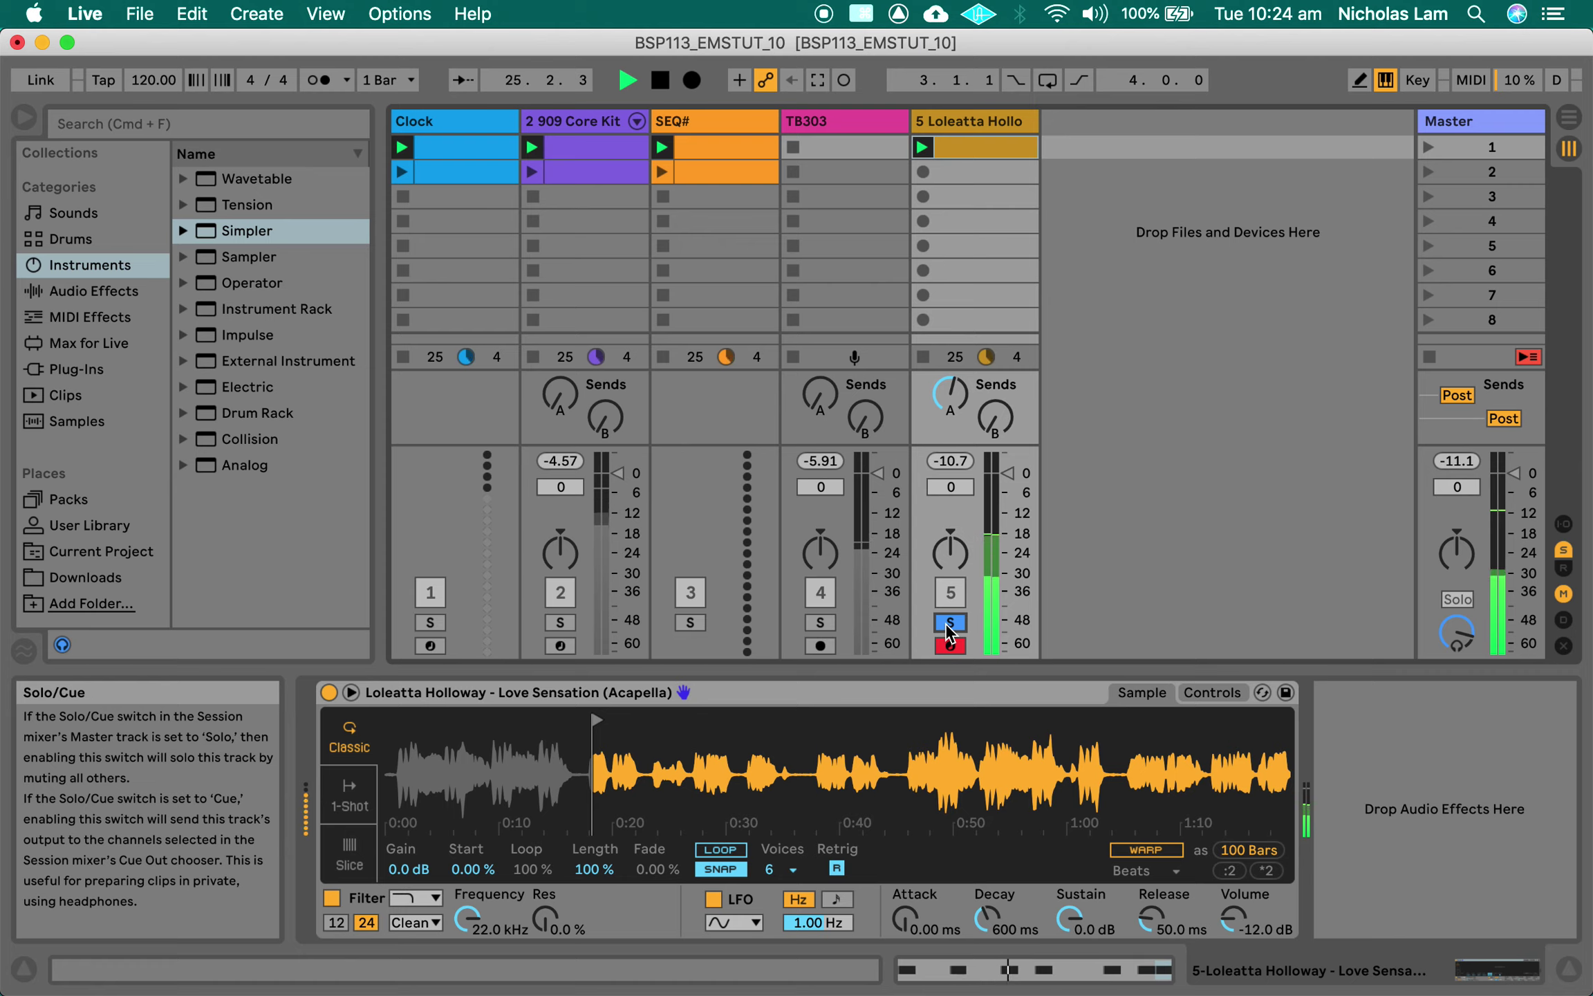
left_click(948, 624)
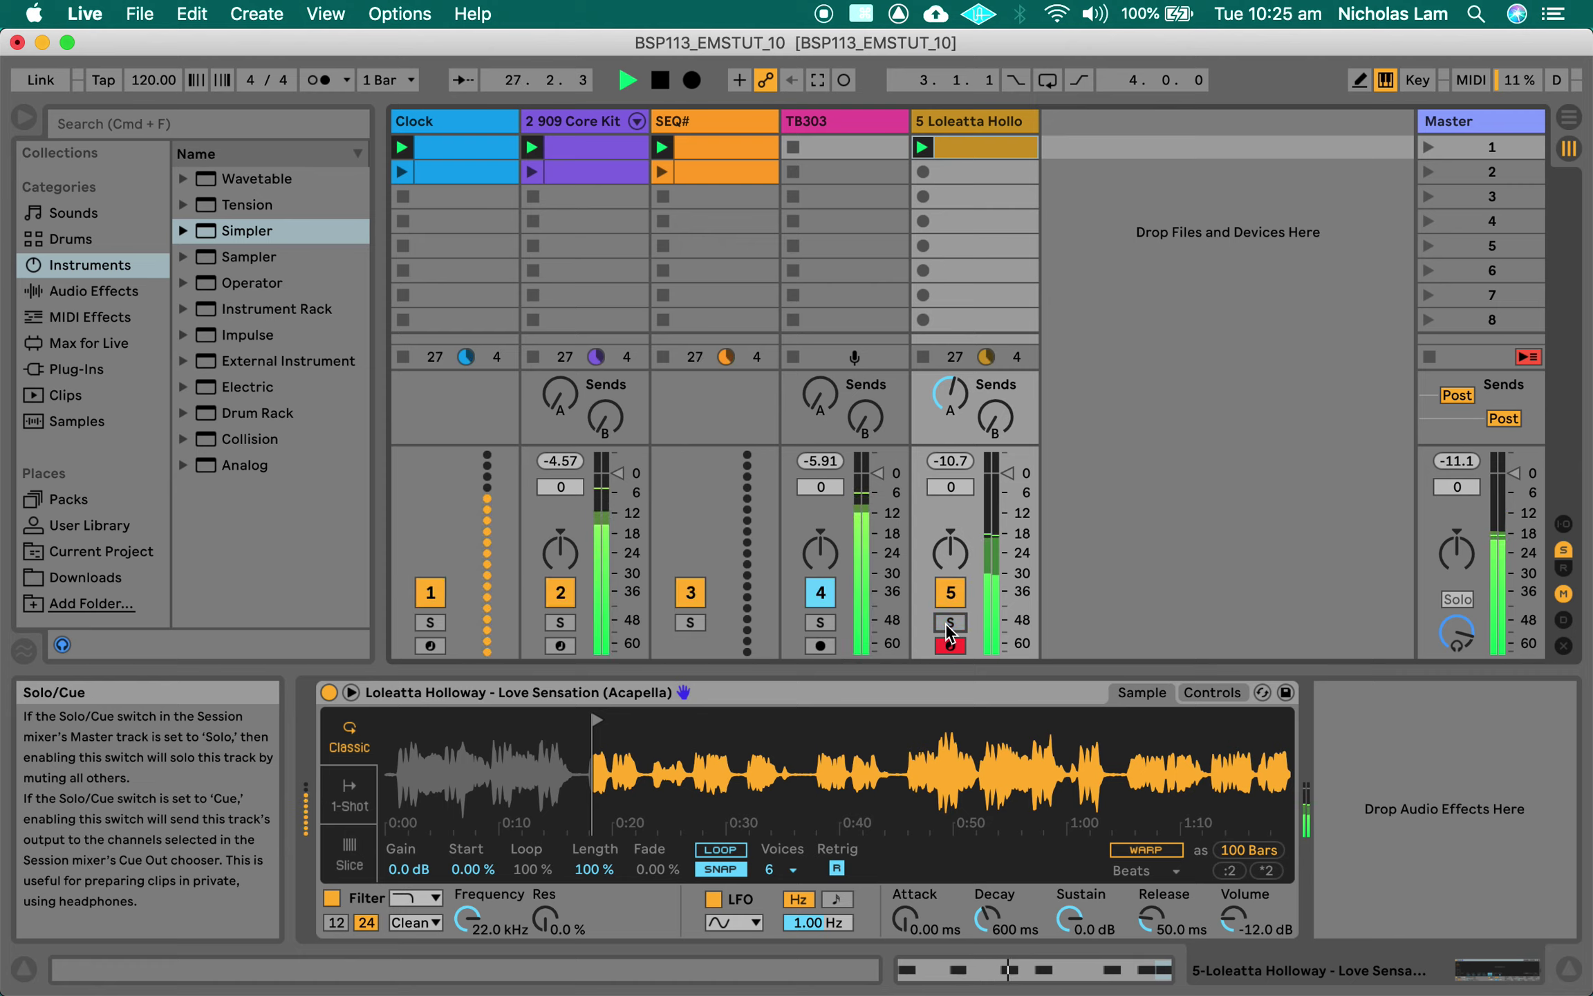
left_click(950, 624)
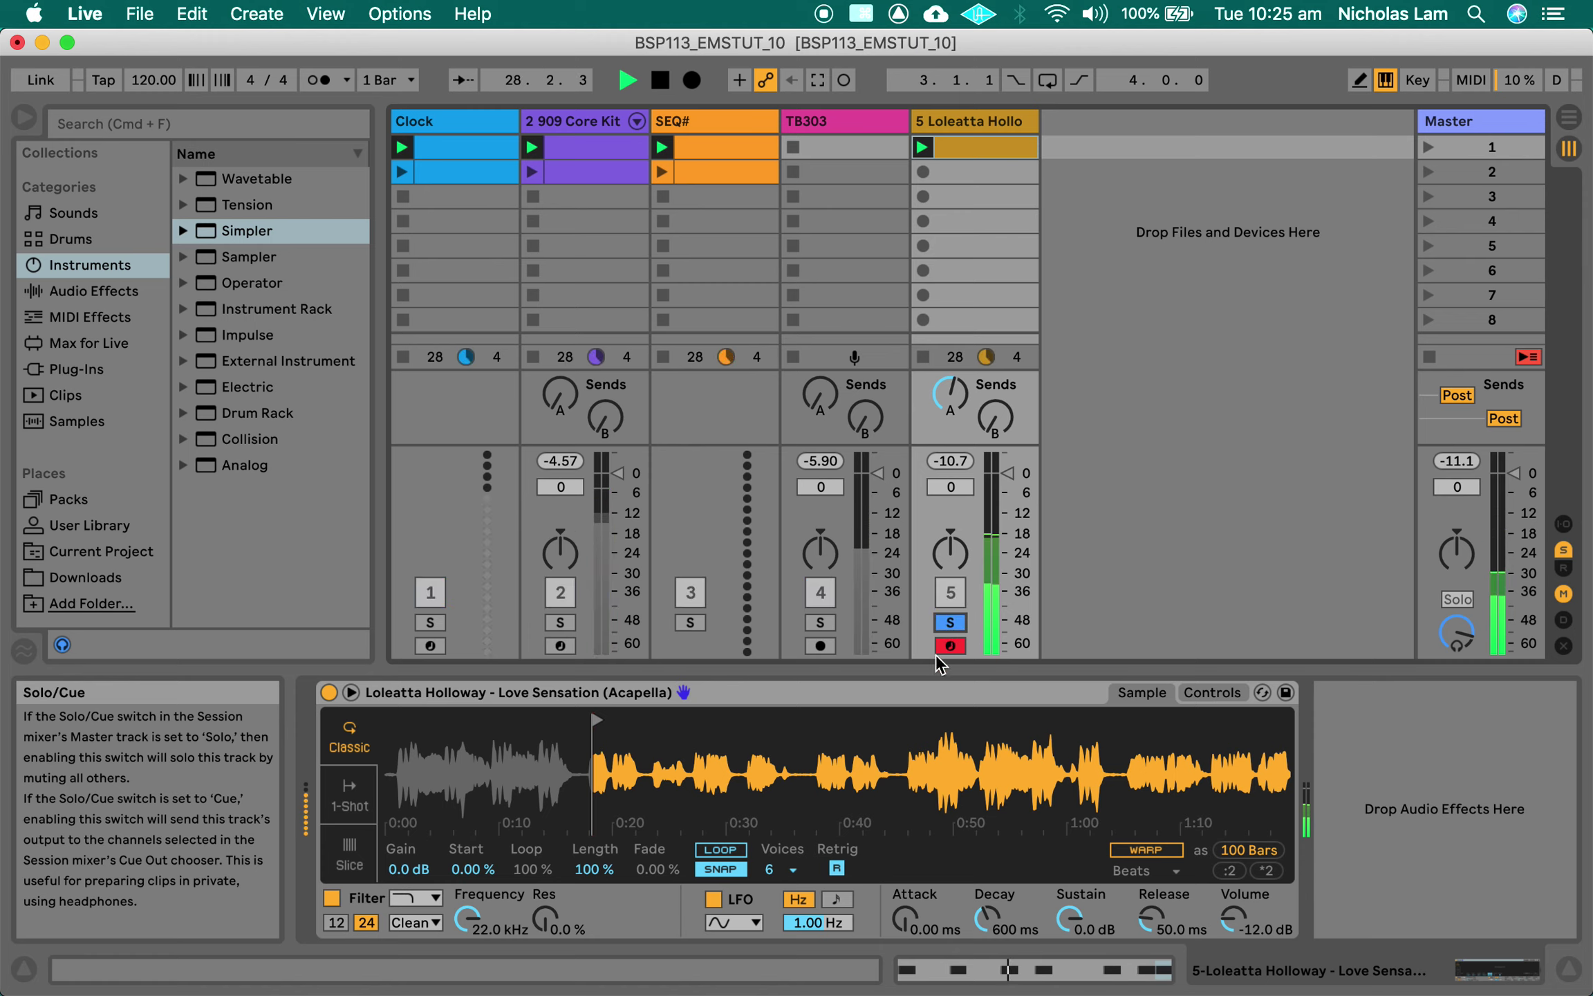
Reveal the In/Out section, set the vocal track's MIDI From to No Input and take the track out of solo
key("super+alt+i")
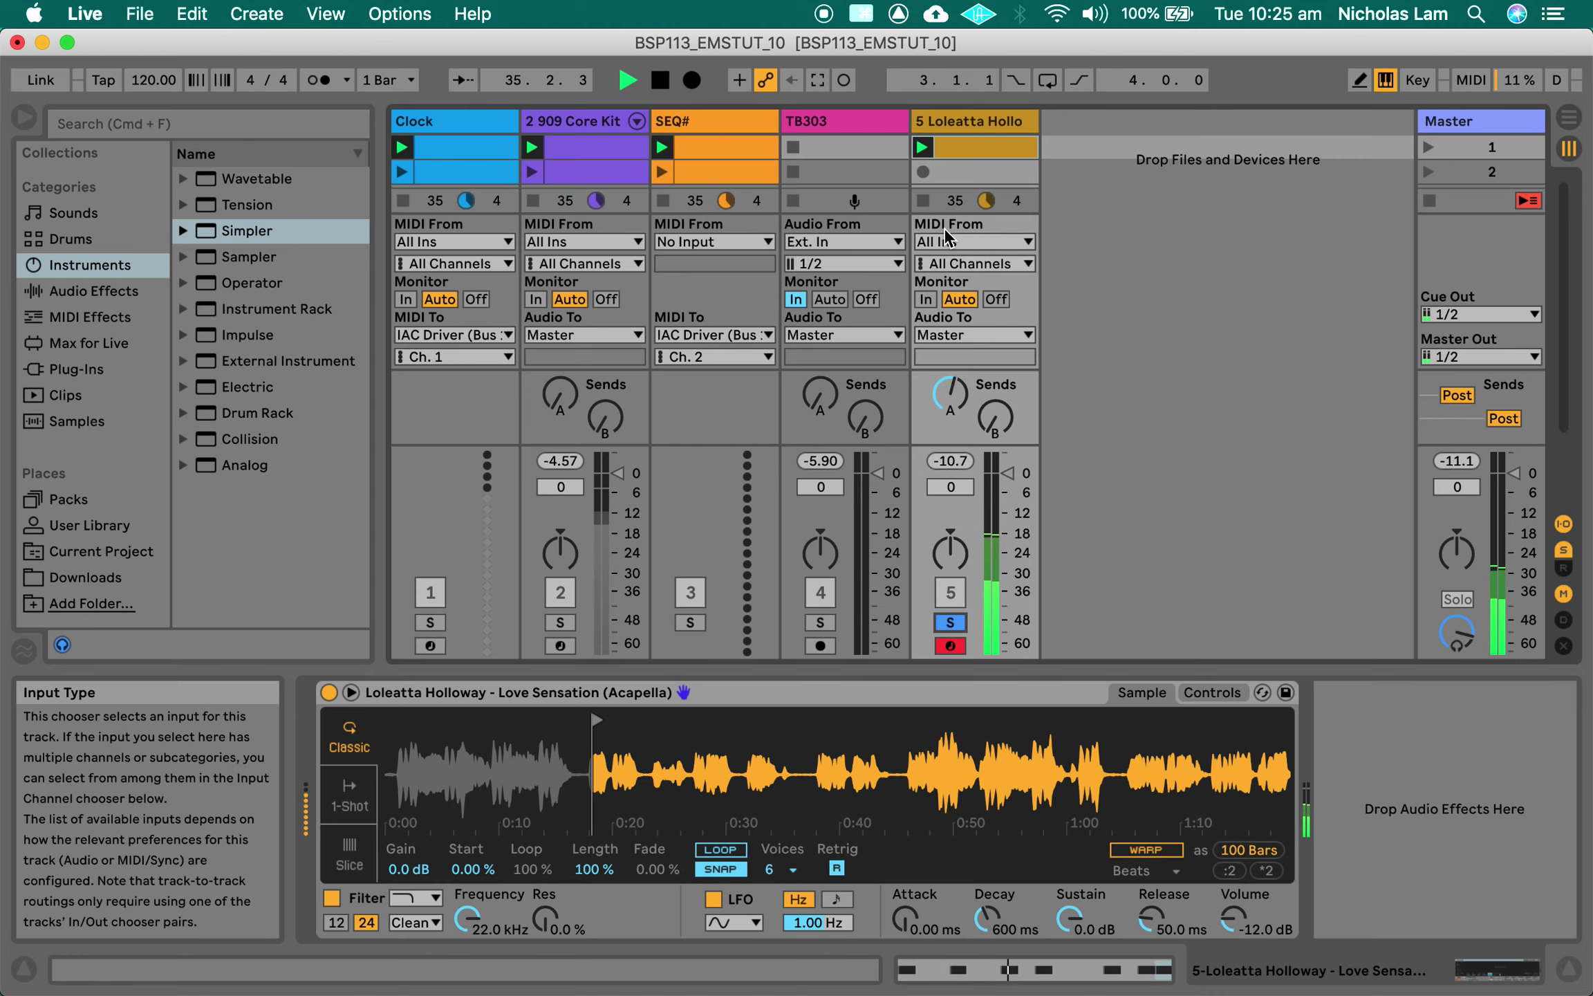
left_click(973, 243)
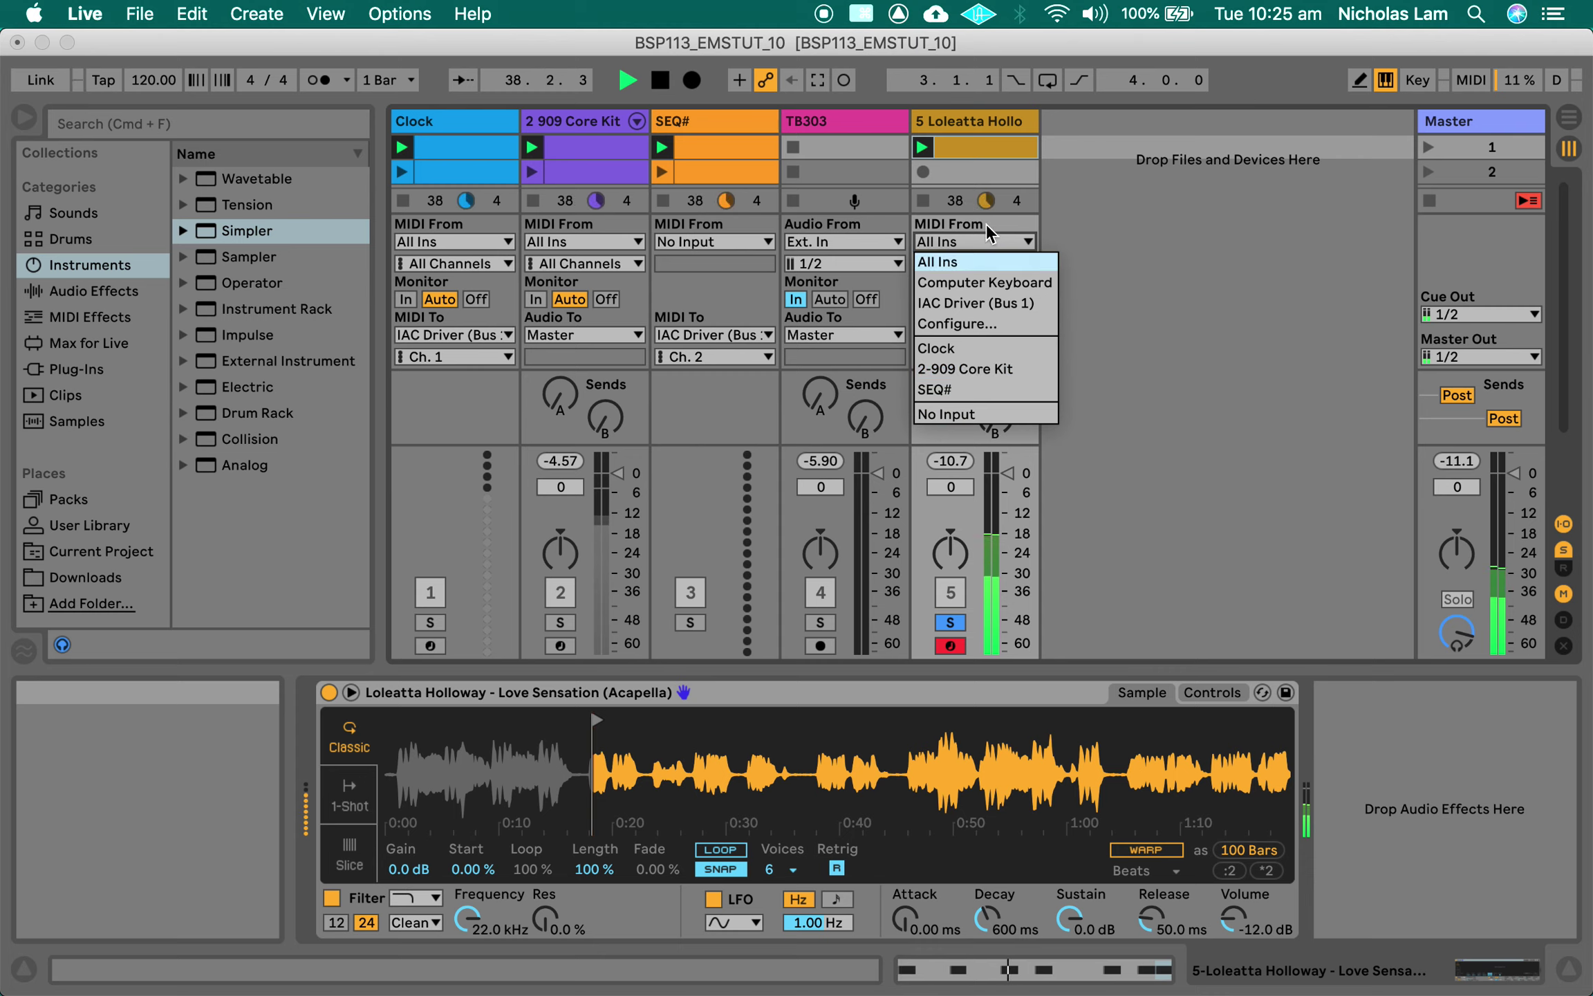
left_click(990, 415)
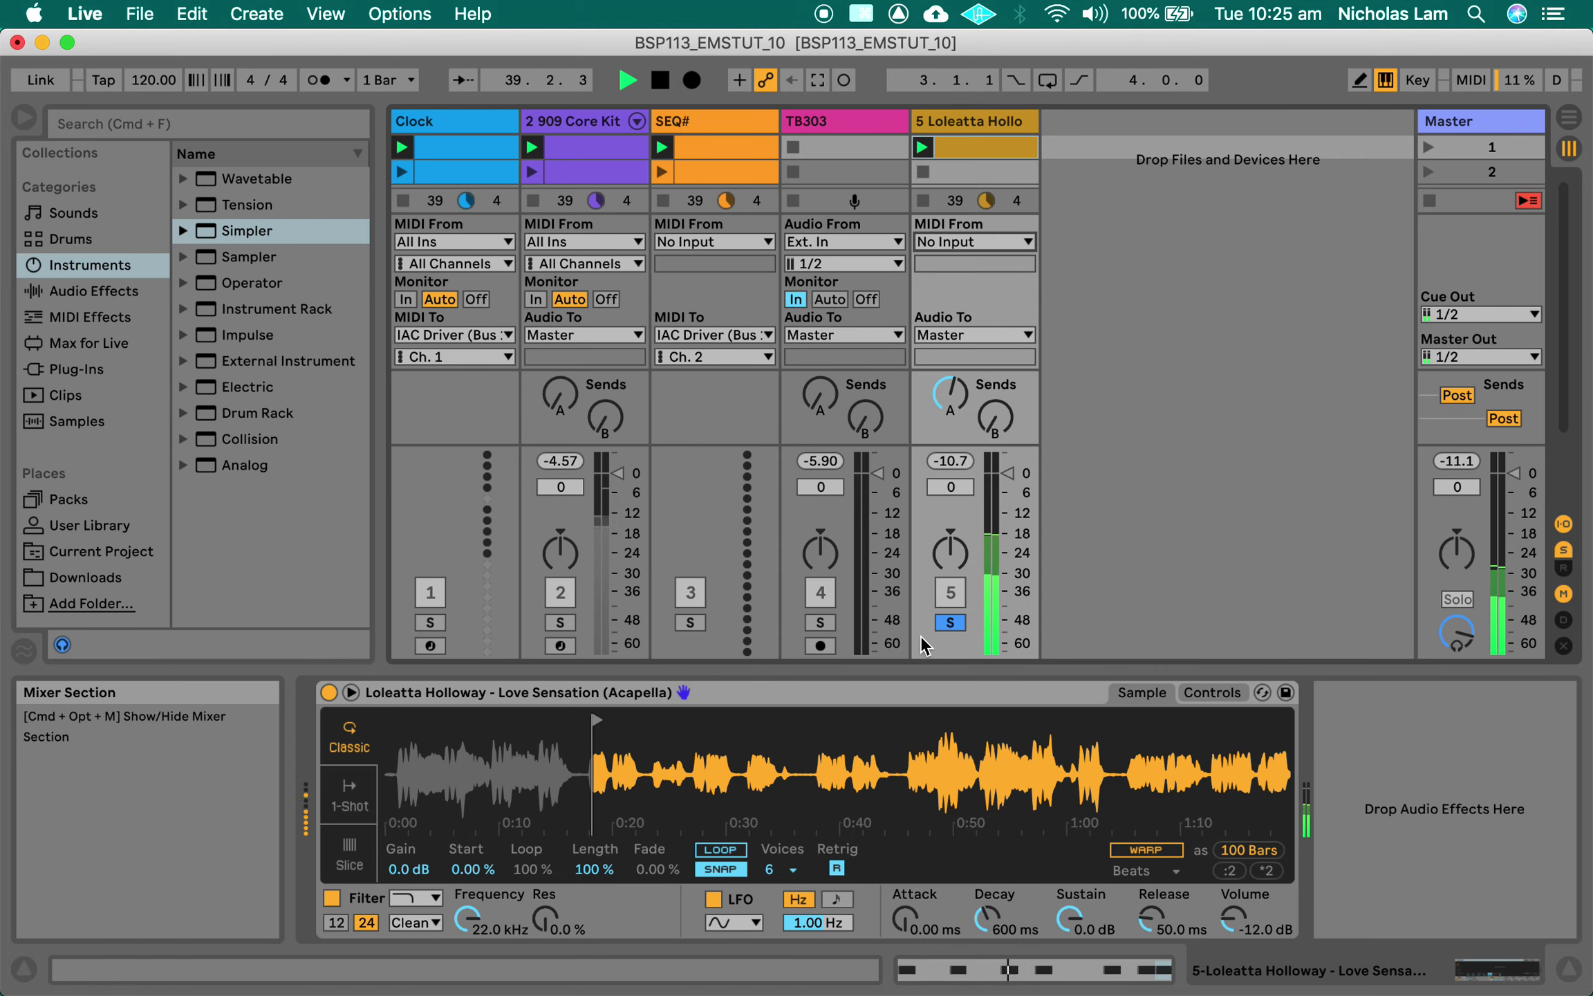
left_click(955, 624)
left_click(952, 623)
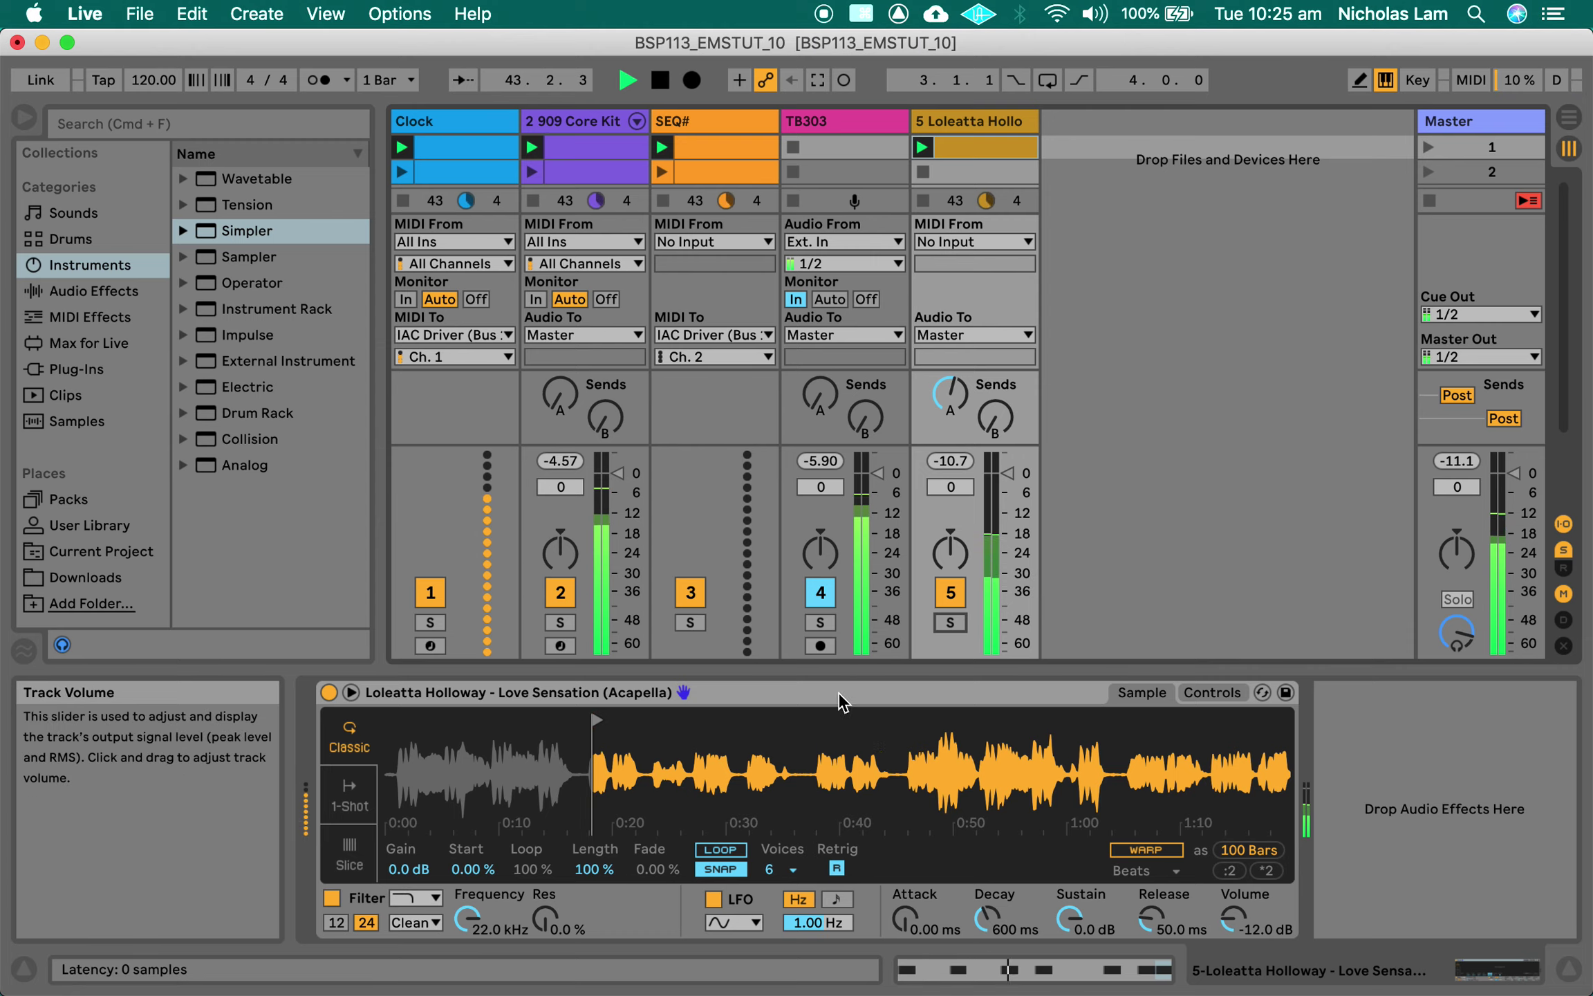
Transpose all notes in the vocal clip down two semitones to A#2
double_click(974, 150)
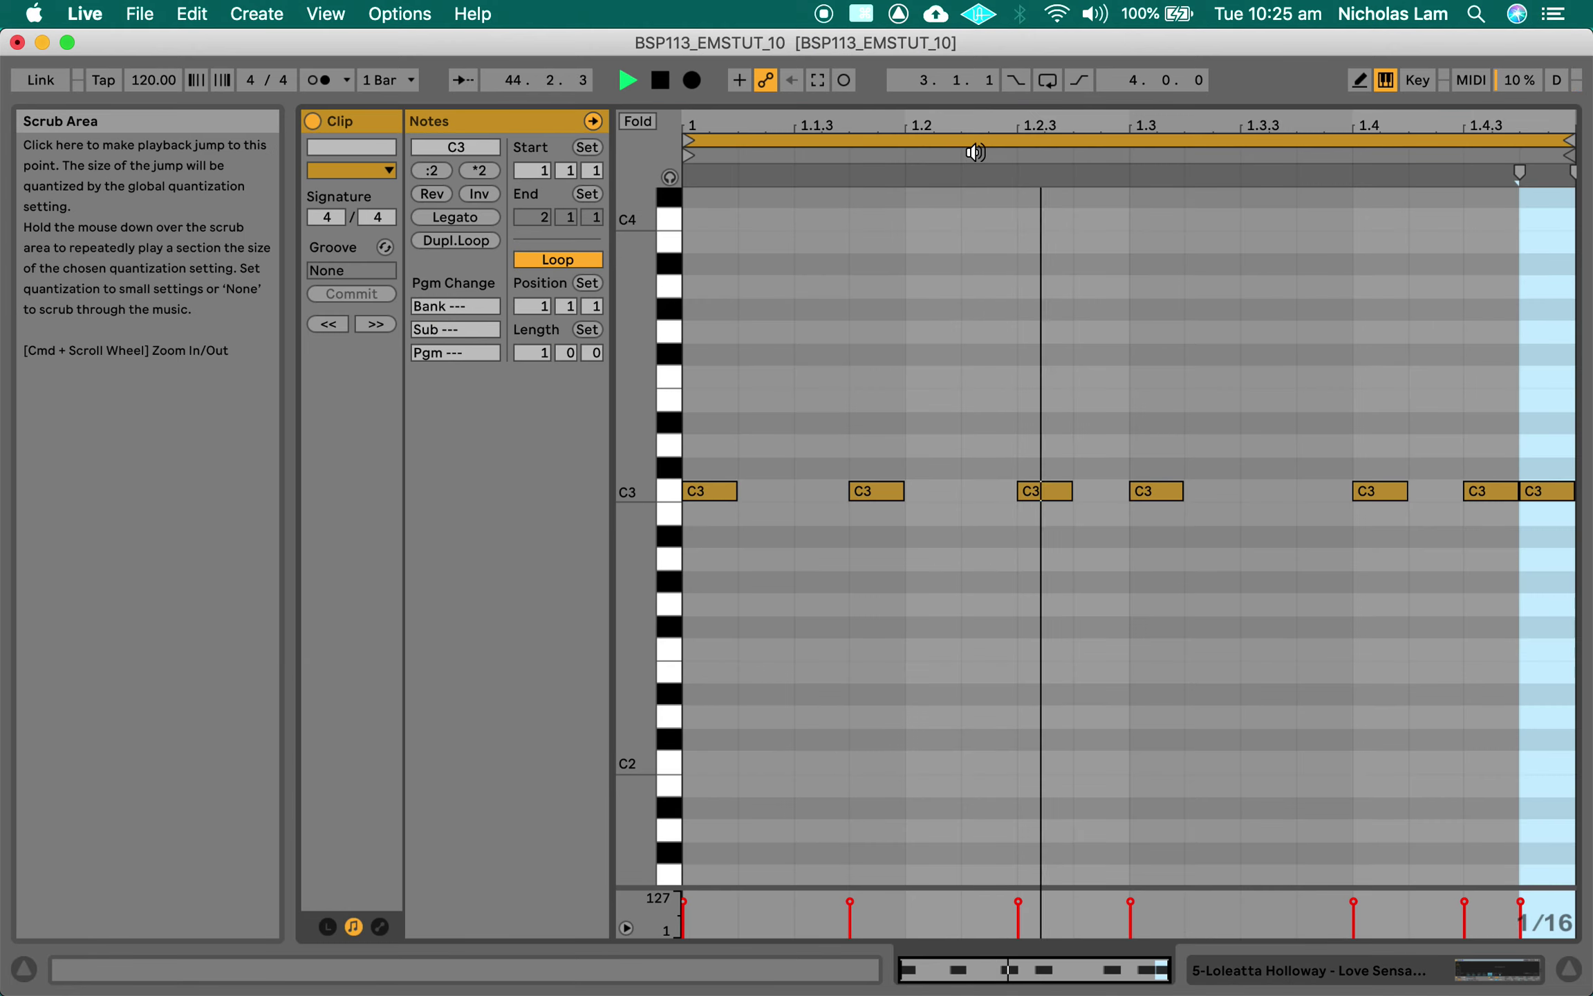
key("super+a")
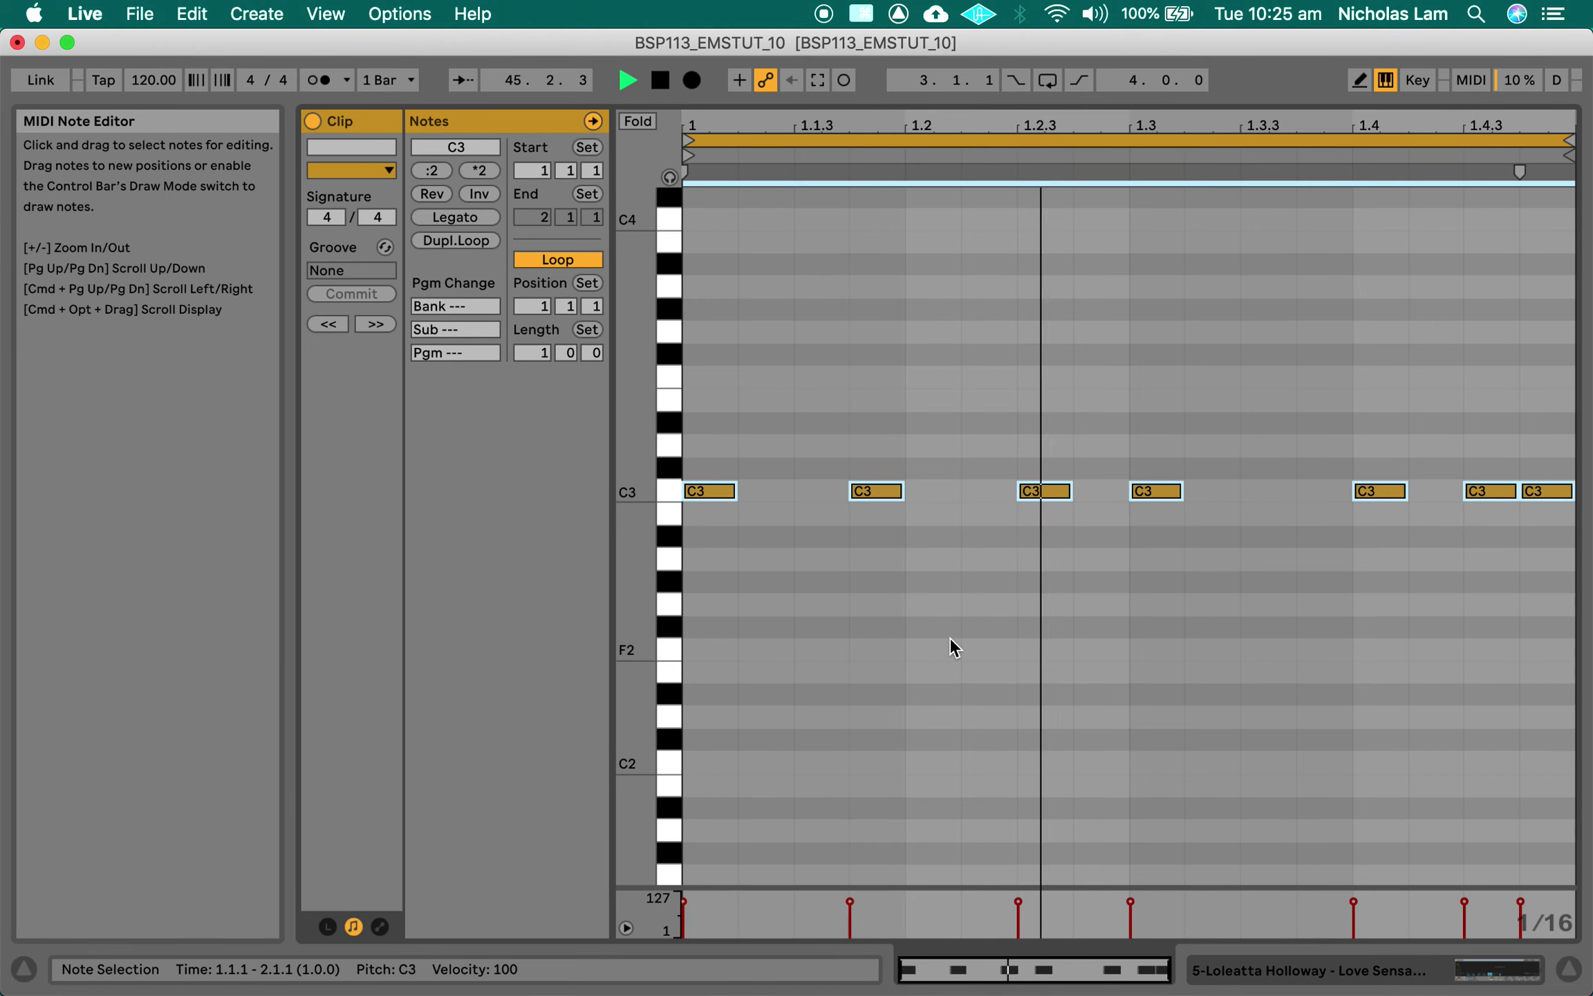
key("Down")
key("Down")
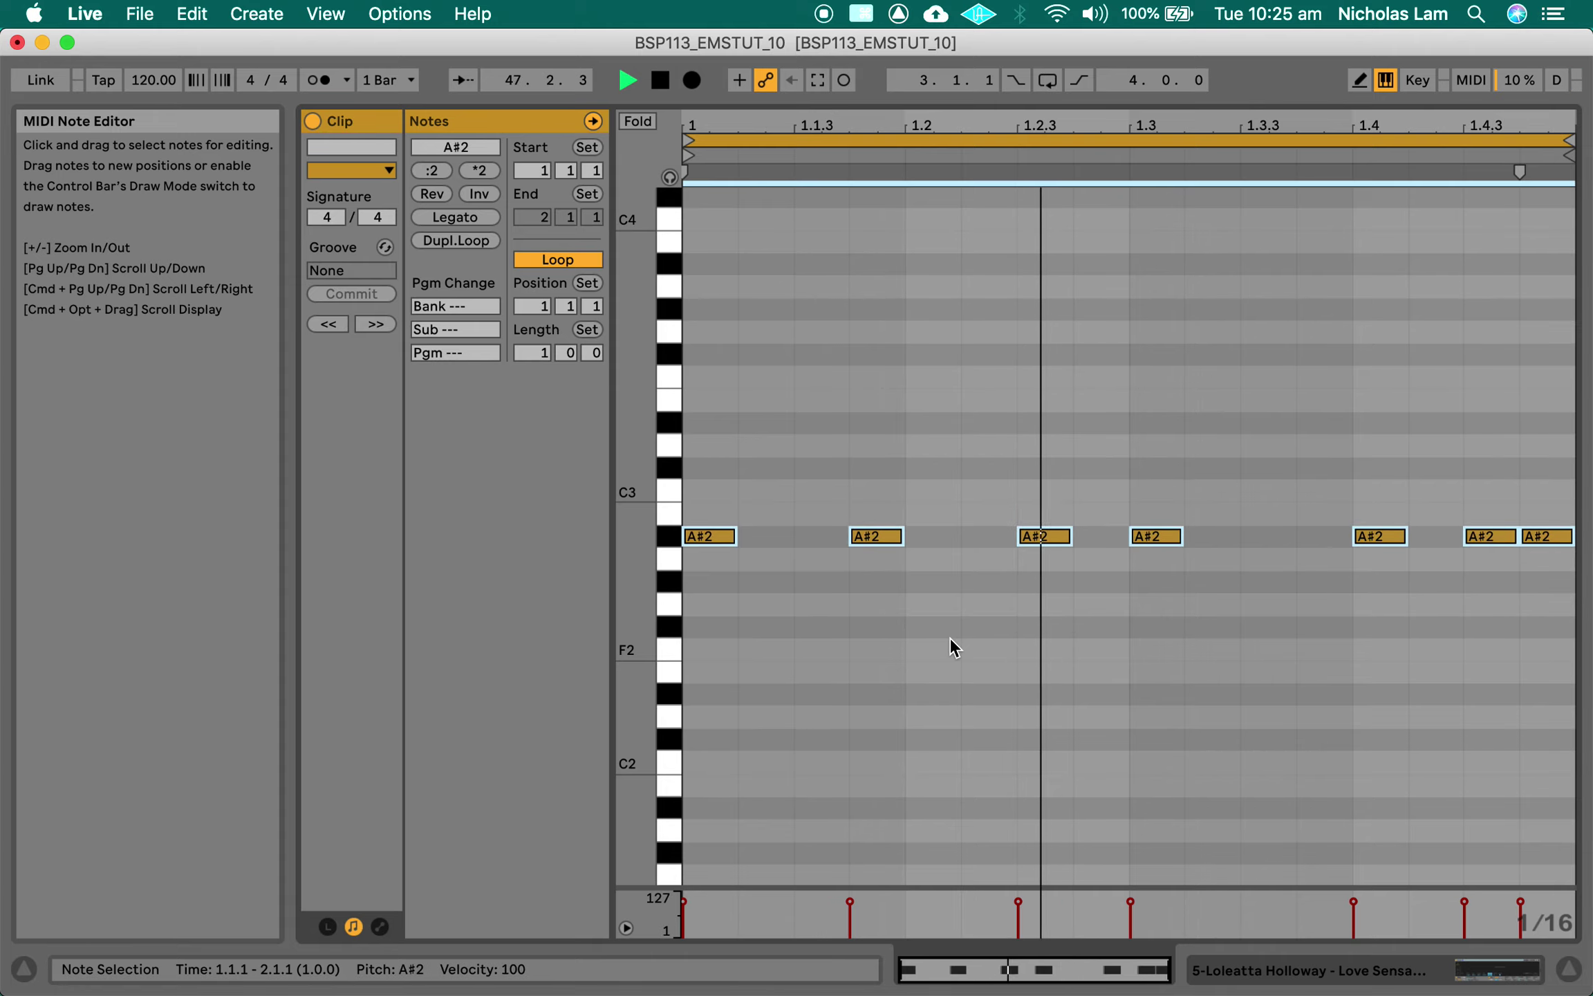
Lengthen all notes in the vocal clip by a sixteenth, and shorten them by a sixteenth again
key("shift+Right")
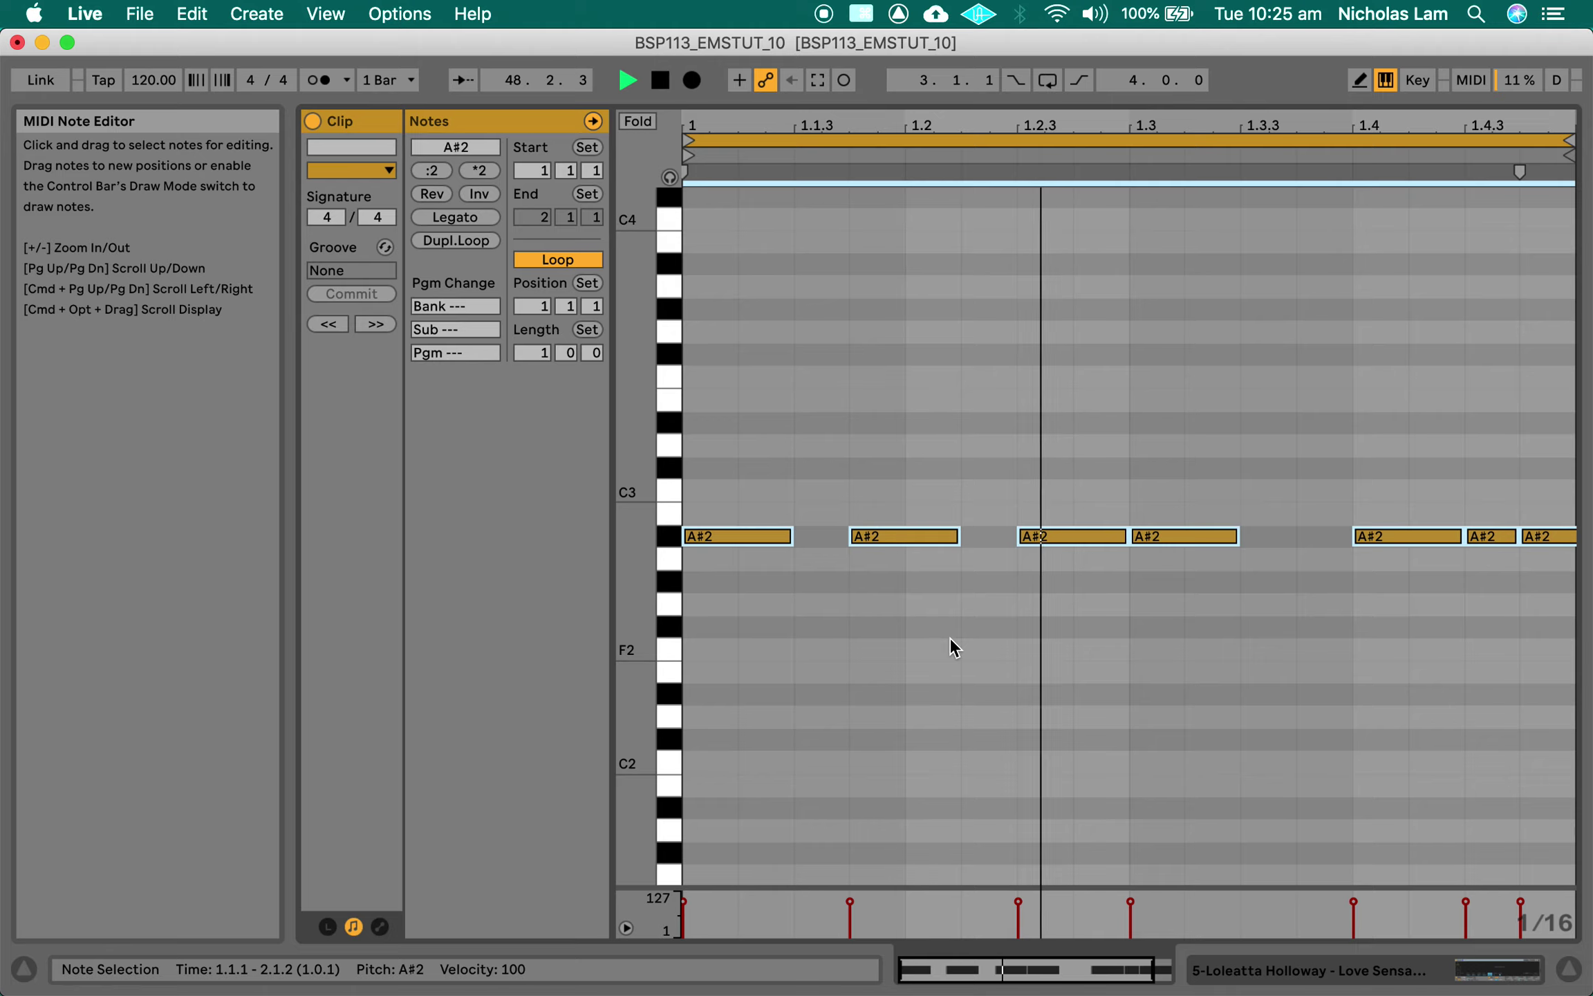
key("shift+Left")
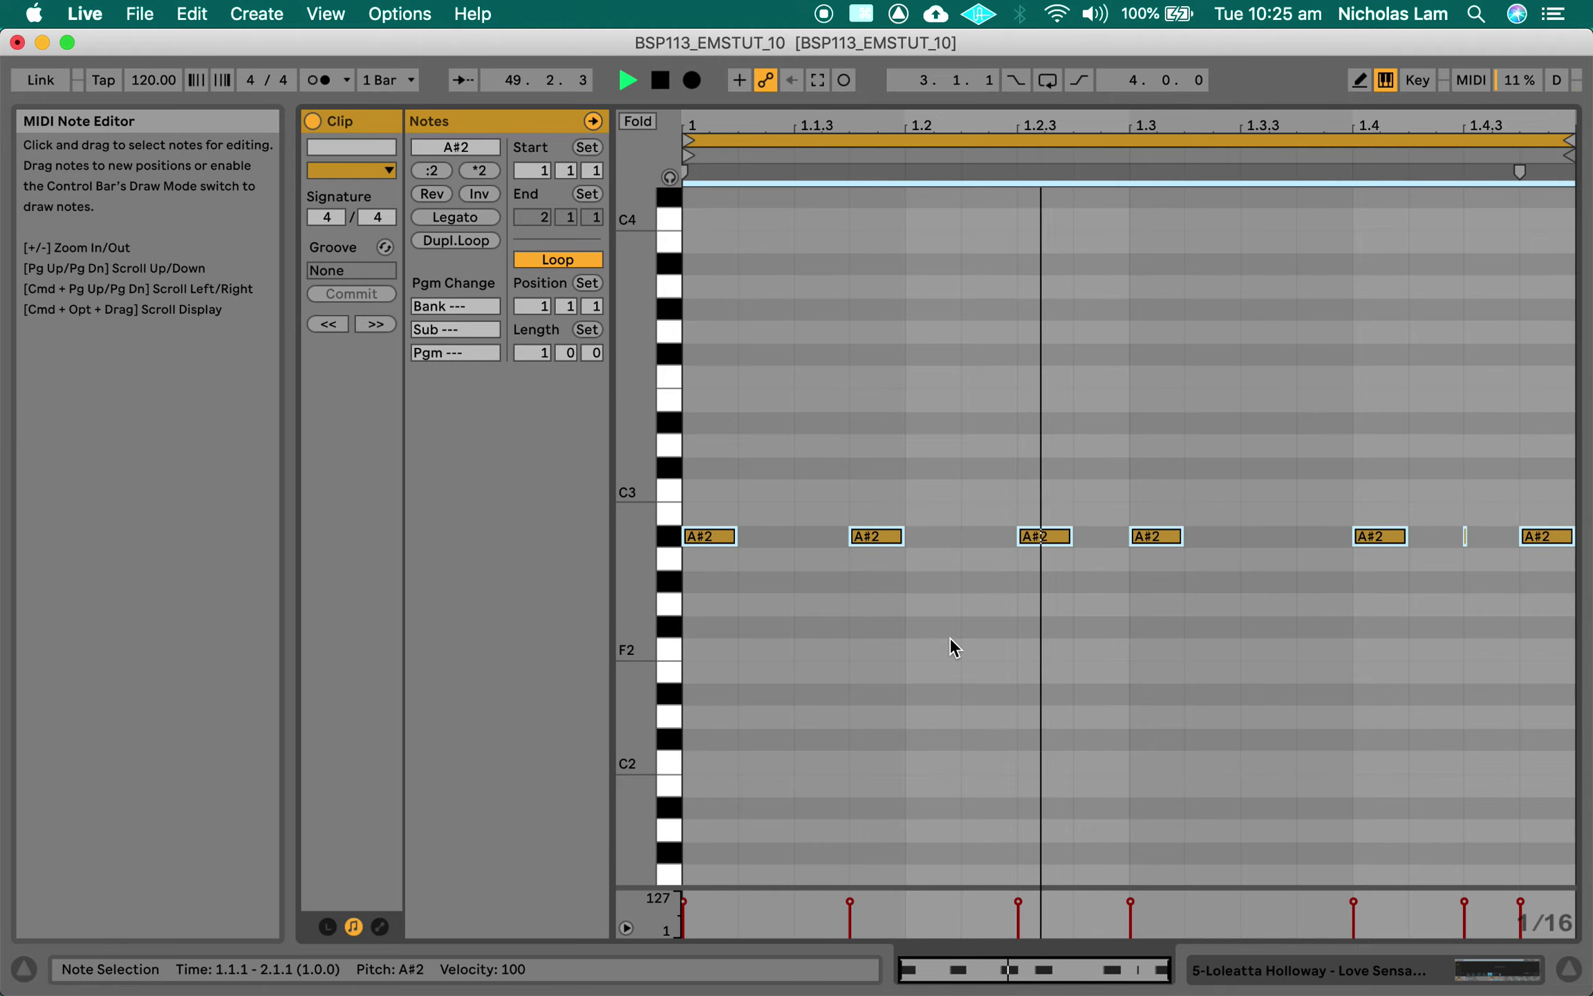
key("super+Tab")
Set the vocal track's Simpler to 1-Shot mode with the start marker at about 0:13, and lower the track's Send A
key("shift+Tab")
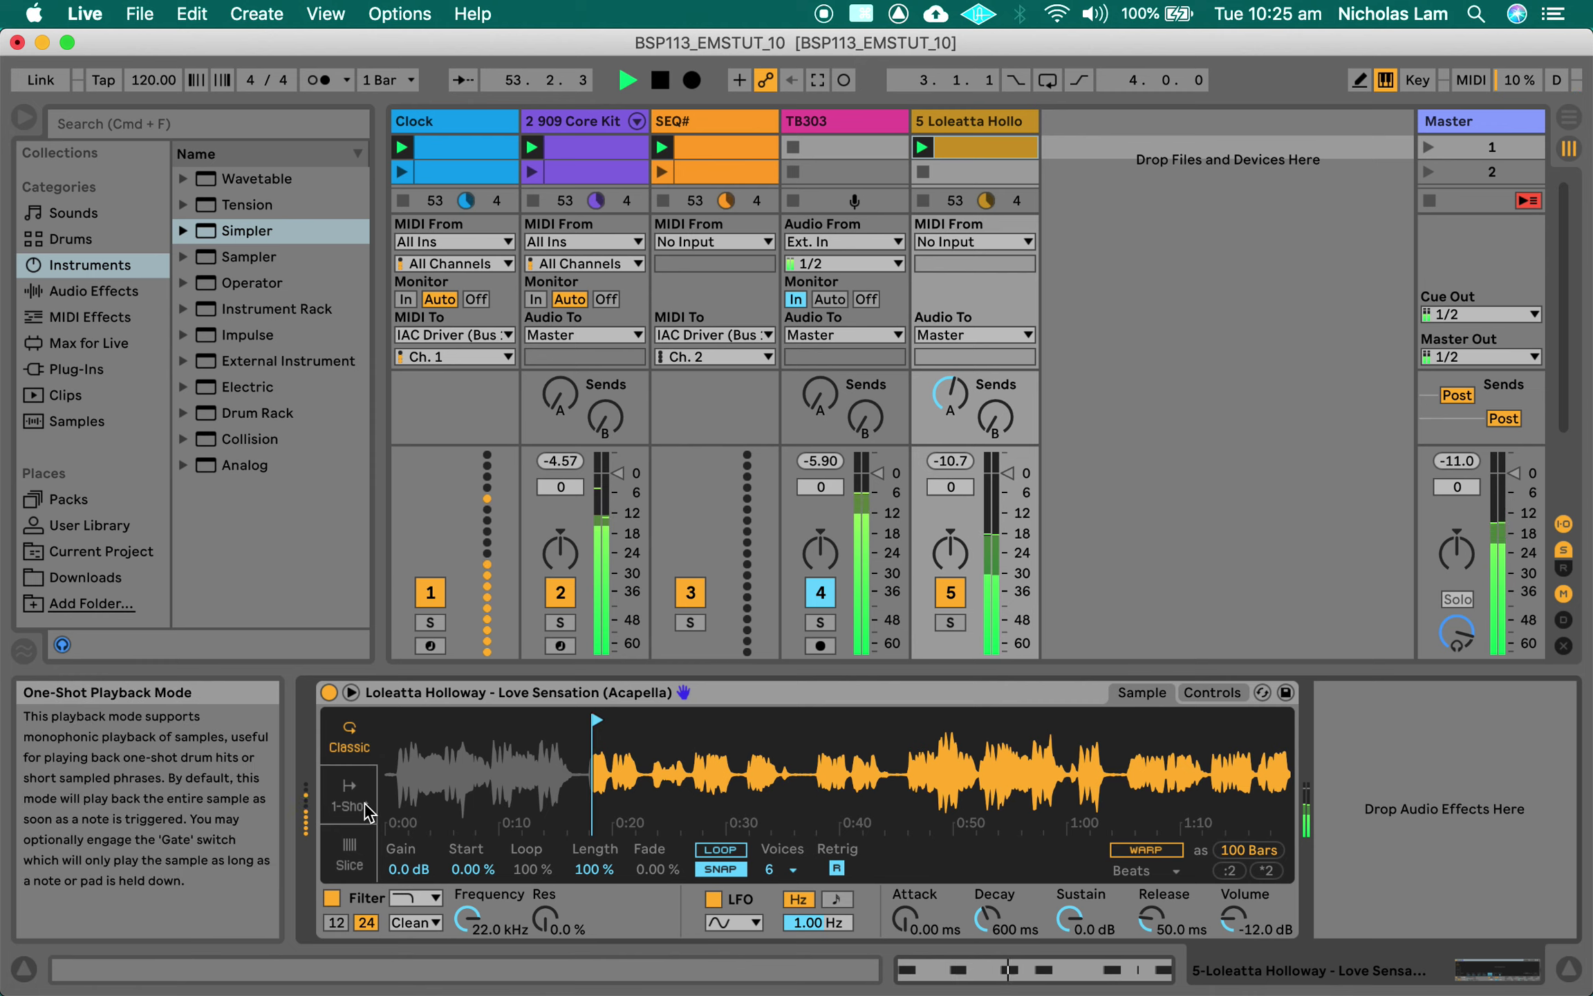
mouse_move(596, 721)
left_mouse_down()
mouse_move(703, 734)
mouse_move(736, 713)
mouse_move(588, 725)
mouse_move(633, 724)
mouse_move(655, 742)
mouse_move(655, 775)
mouse_move(561, 719)
mouse_move(655, 721)
left_mouse_up()
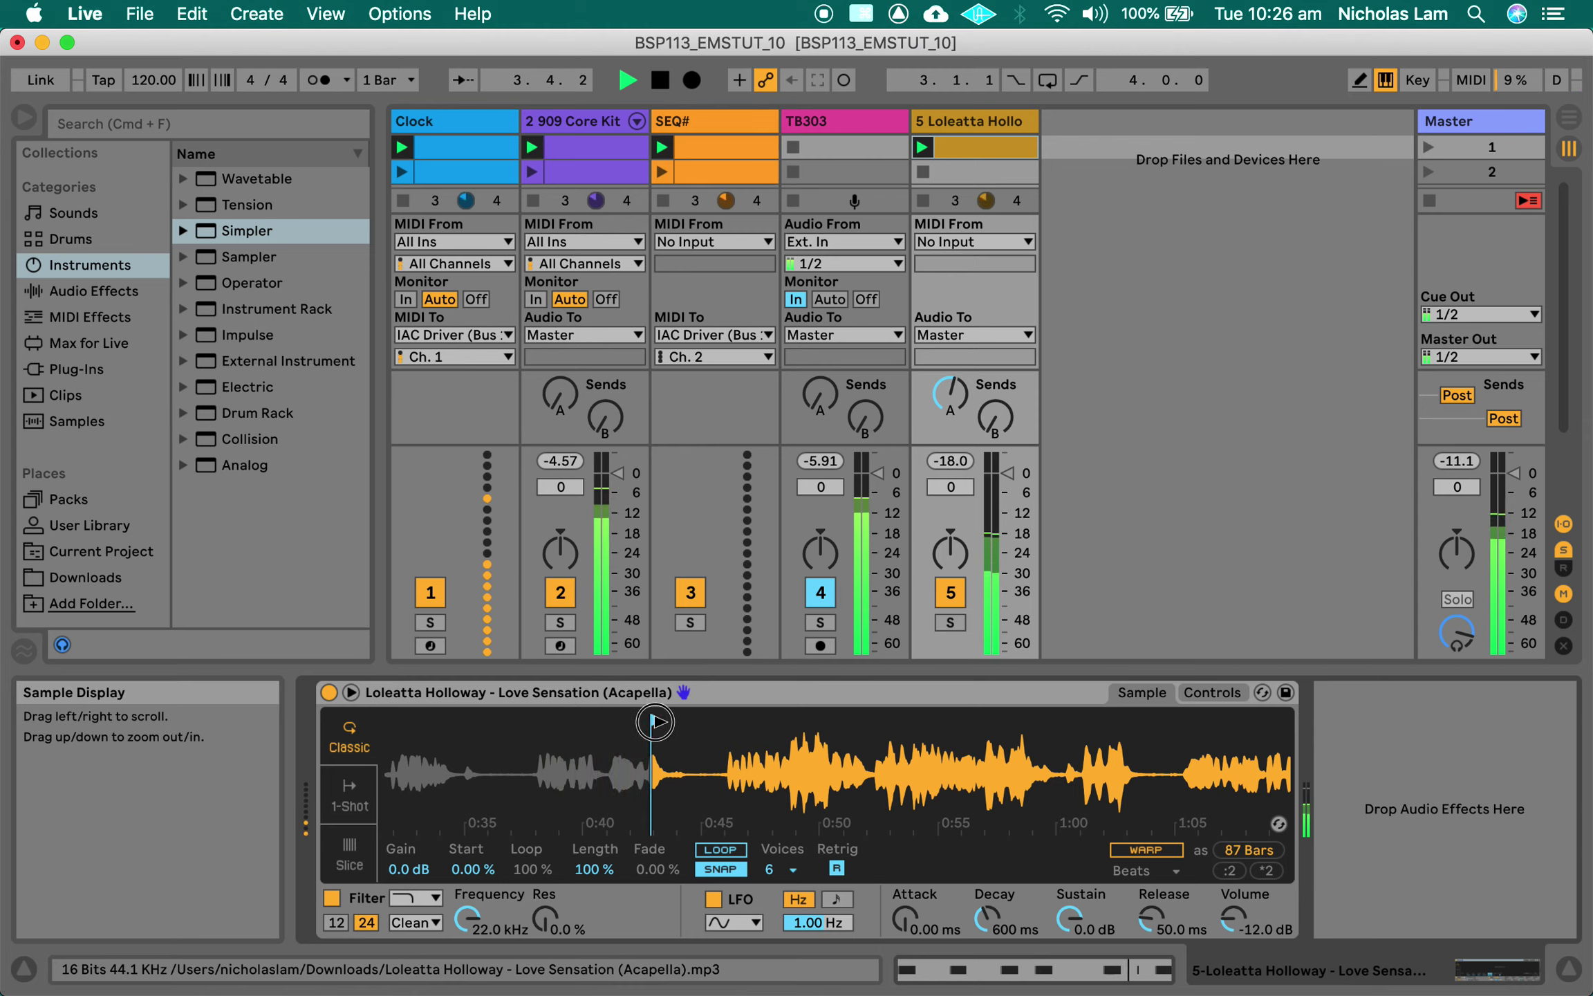
left_click(350, 795)
mouse_move(653, 725)
left_mouse_down()
mouse_move(555, 727)
mouse_move(800, 733)
mouse_move(374, 754)
mouse_move(733, 731)
mouse_move(718, 771)
mouse_move(825, 748)
mouse_move(705, 730)
mouse_move(488, 739)
mouse_move(503, 743)
mouse_move(387, 722)
left_mouse_up()
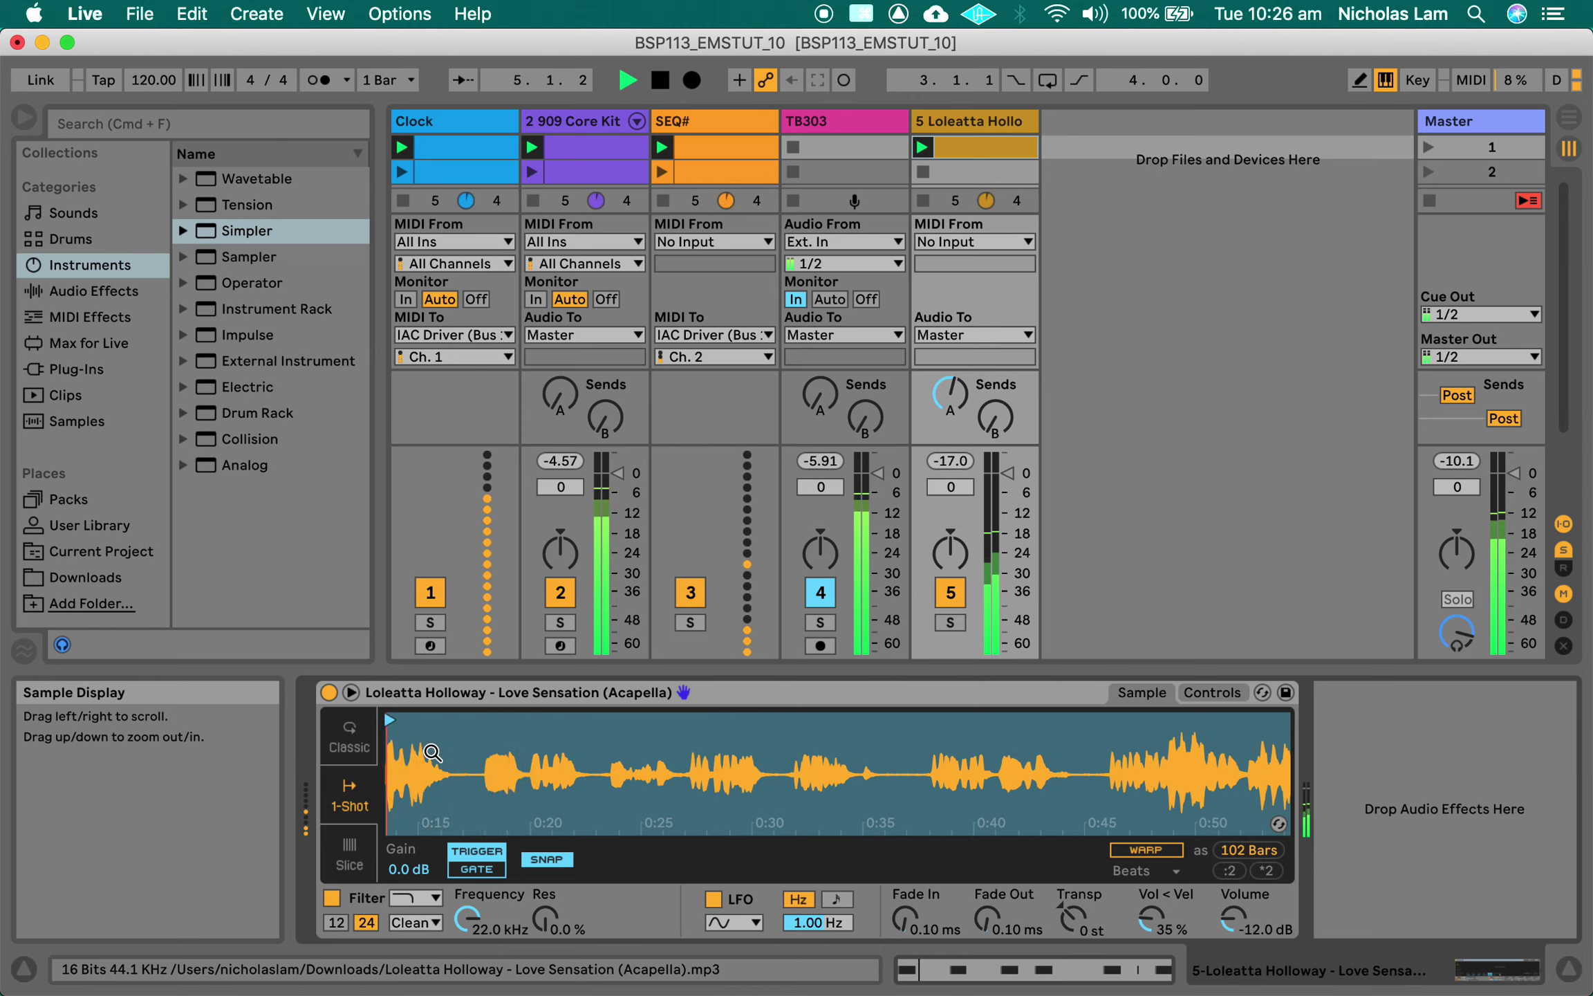
left_click_drag(949, 394, 950, 422)
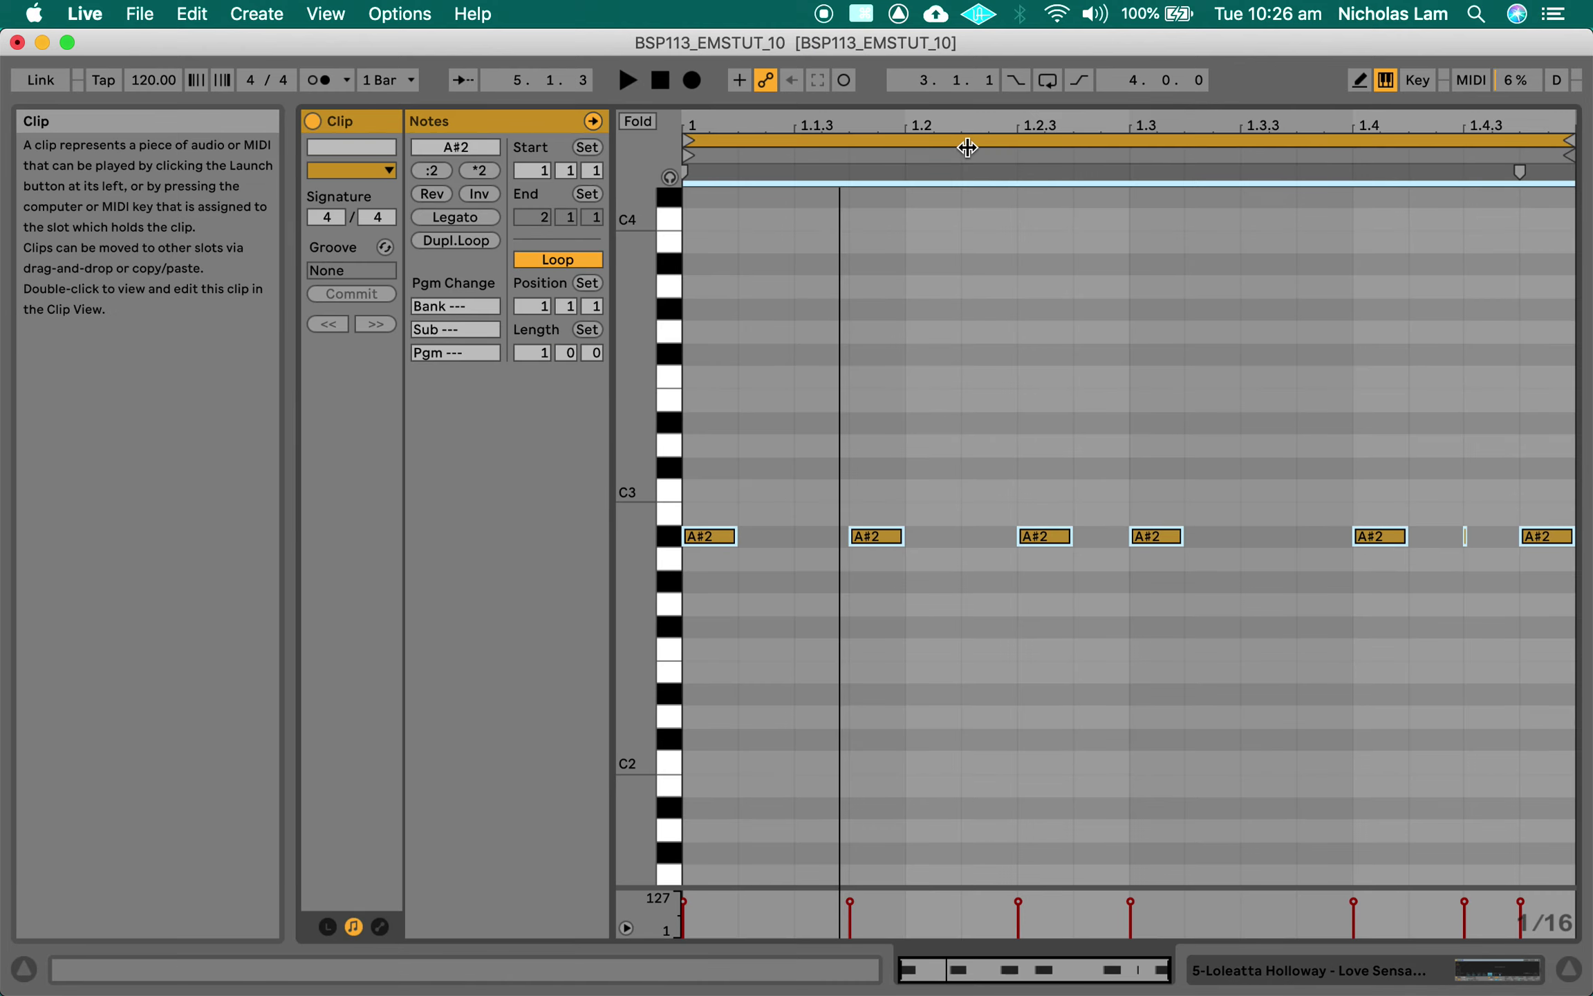
Replace all but the first note of the vocal clip with A#2 sixteenth notes at 1.2, 1.3, 1.3.4 and 1.4.3
left_click_drag(800, 420, 1535, 646)
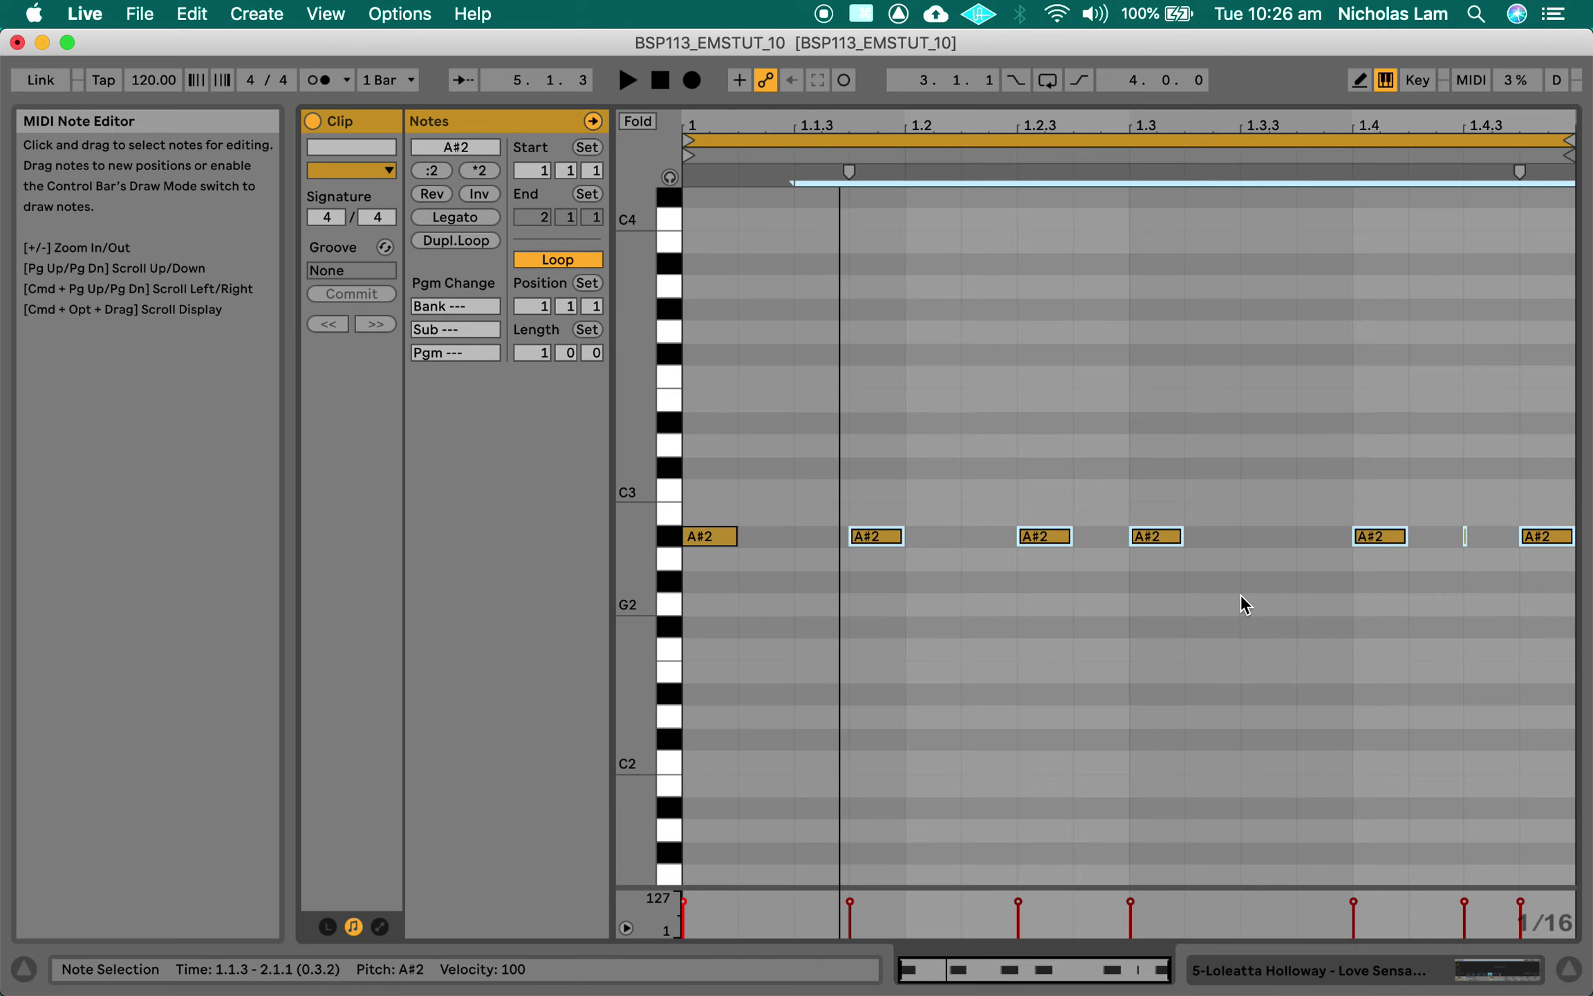
key("Delete")
double_click(924, 536)
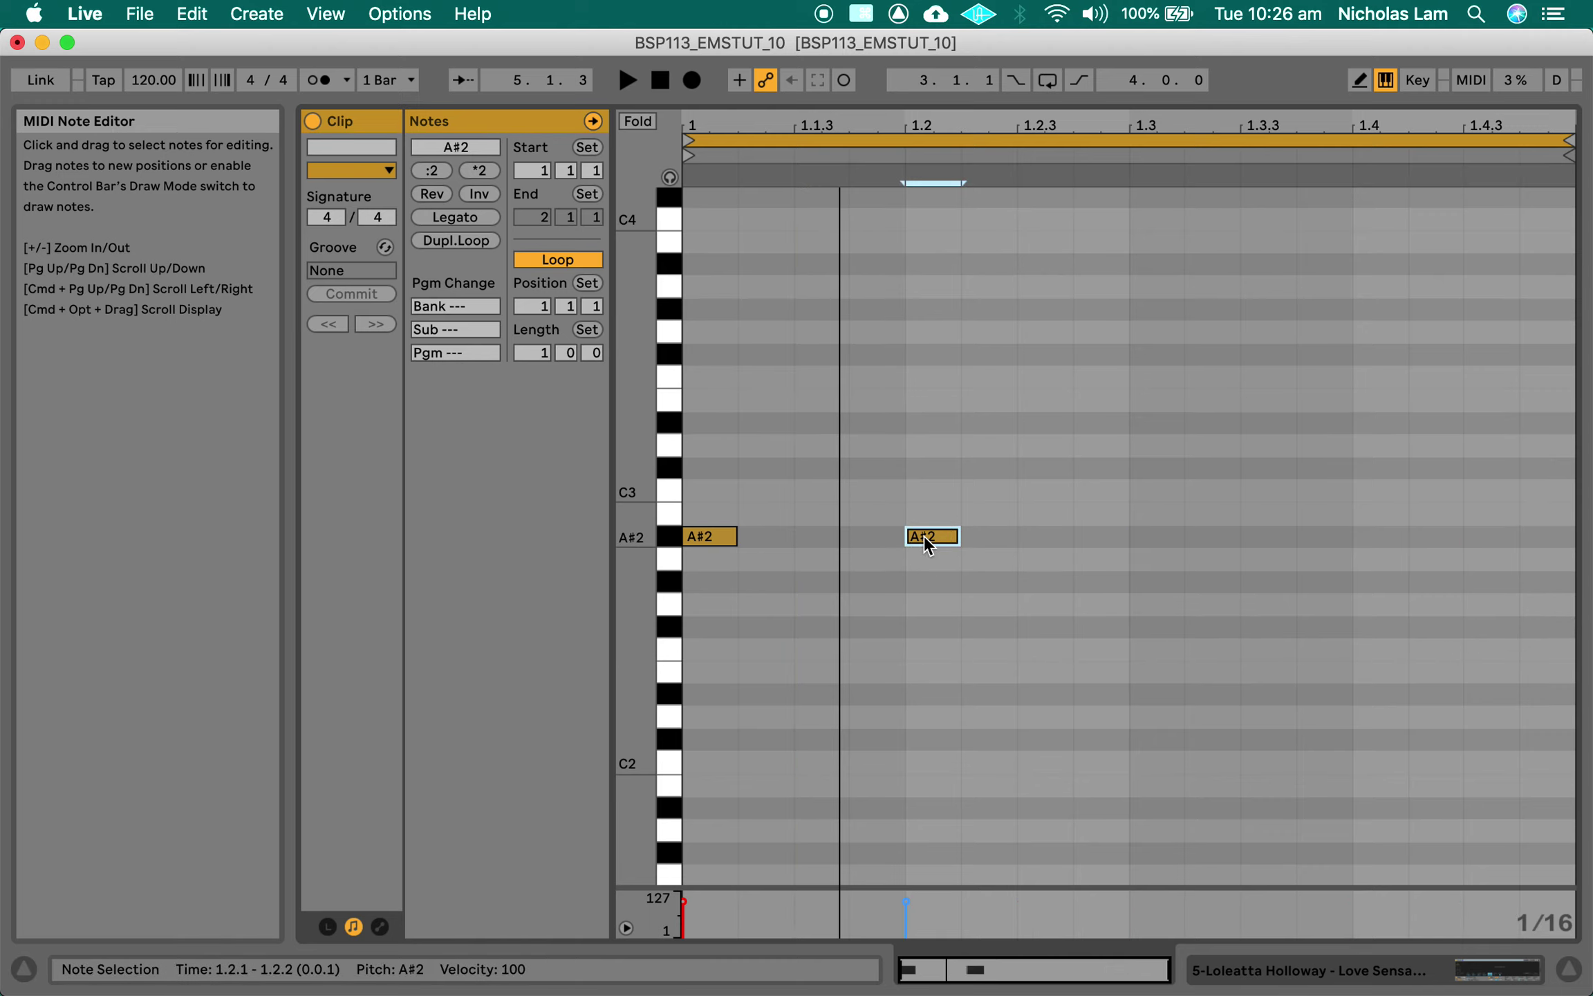
double_click(1153, 538)
double_click(1317, 536)
double_click(1492, 536)
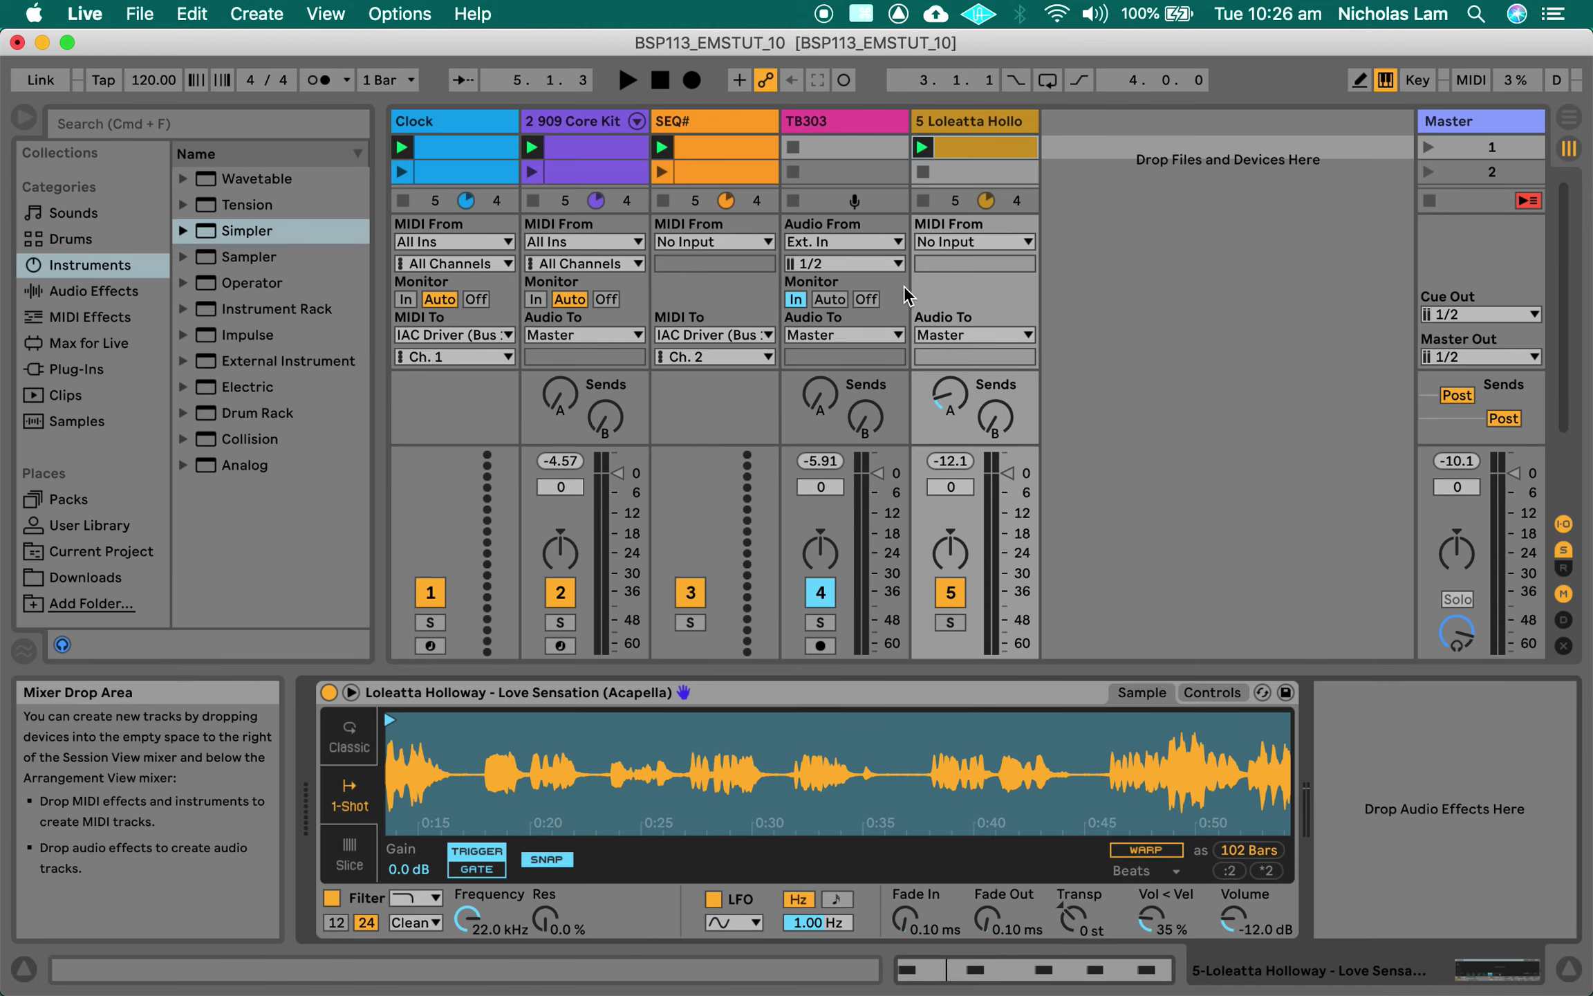
Launch the vocal clip, and set Simpler to Classic mode with the sample's start marker at about 0:27
left_click(924, 147)
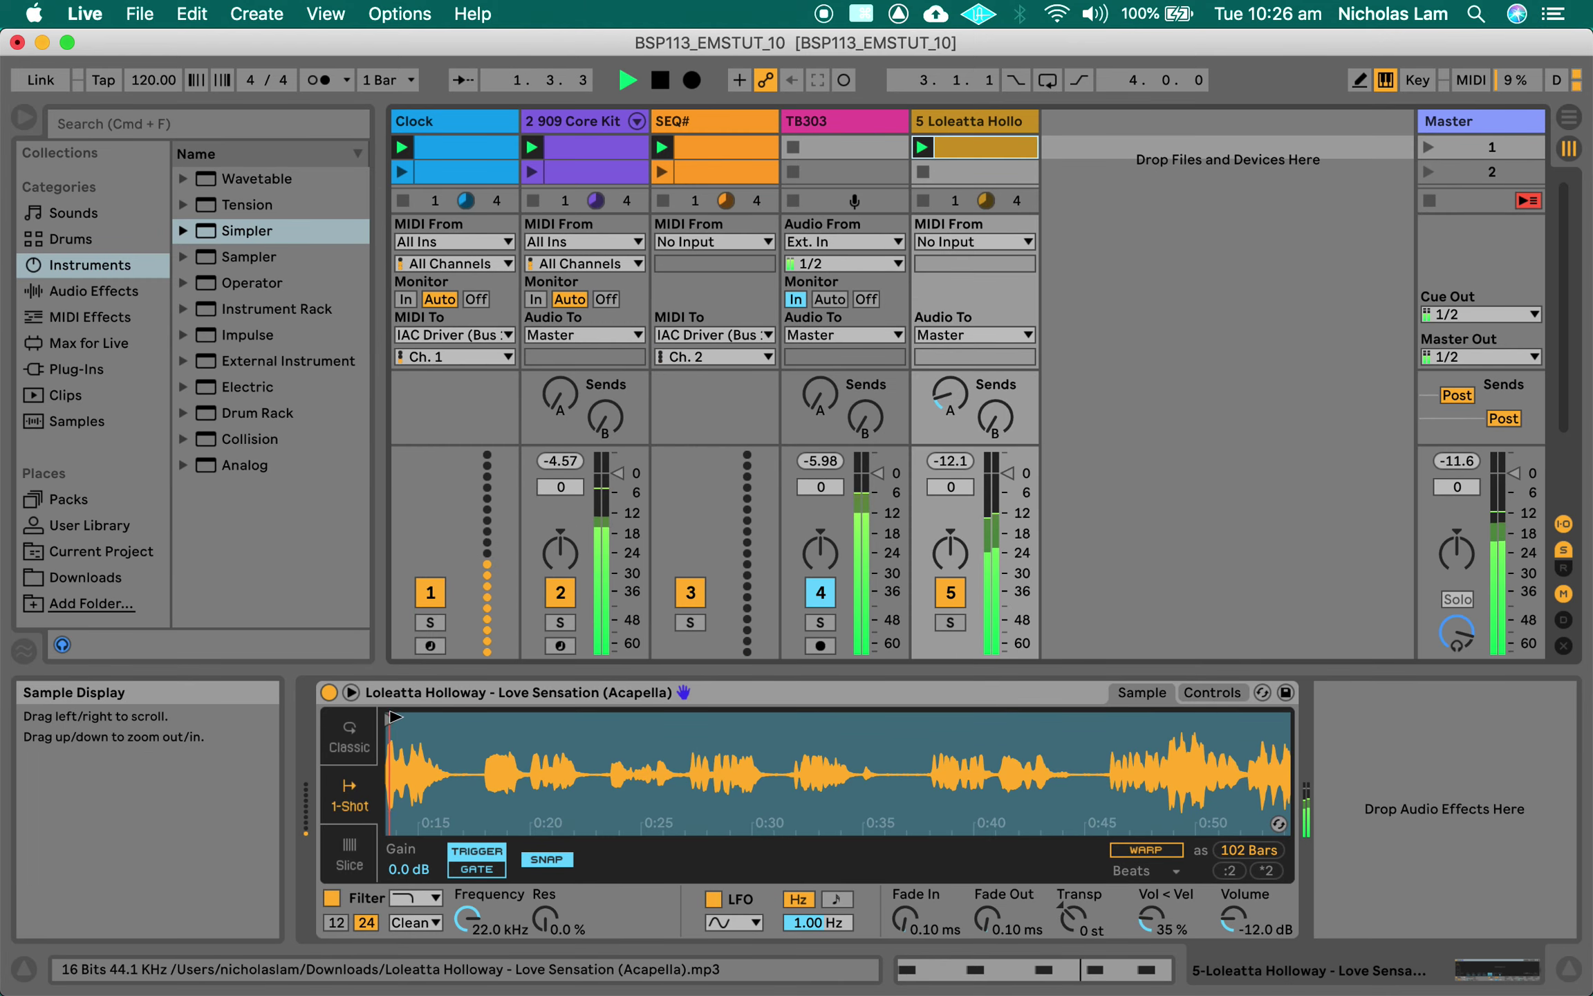
left_click_drag(391, 719, 706, 737)
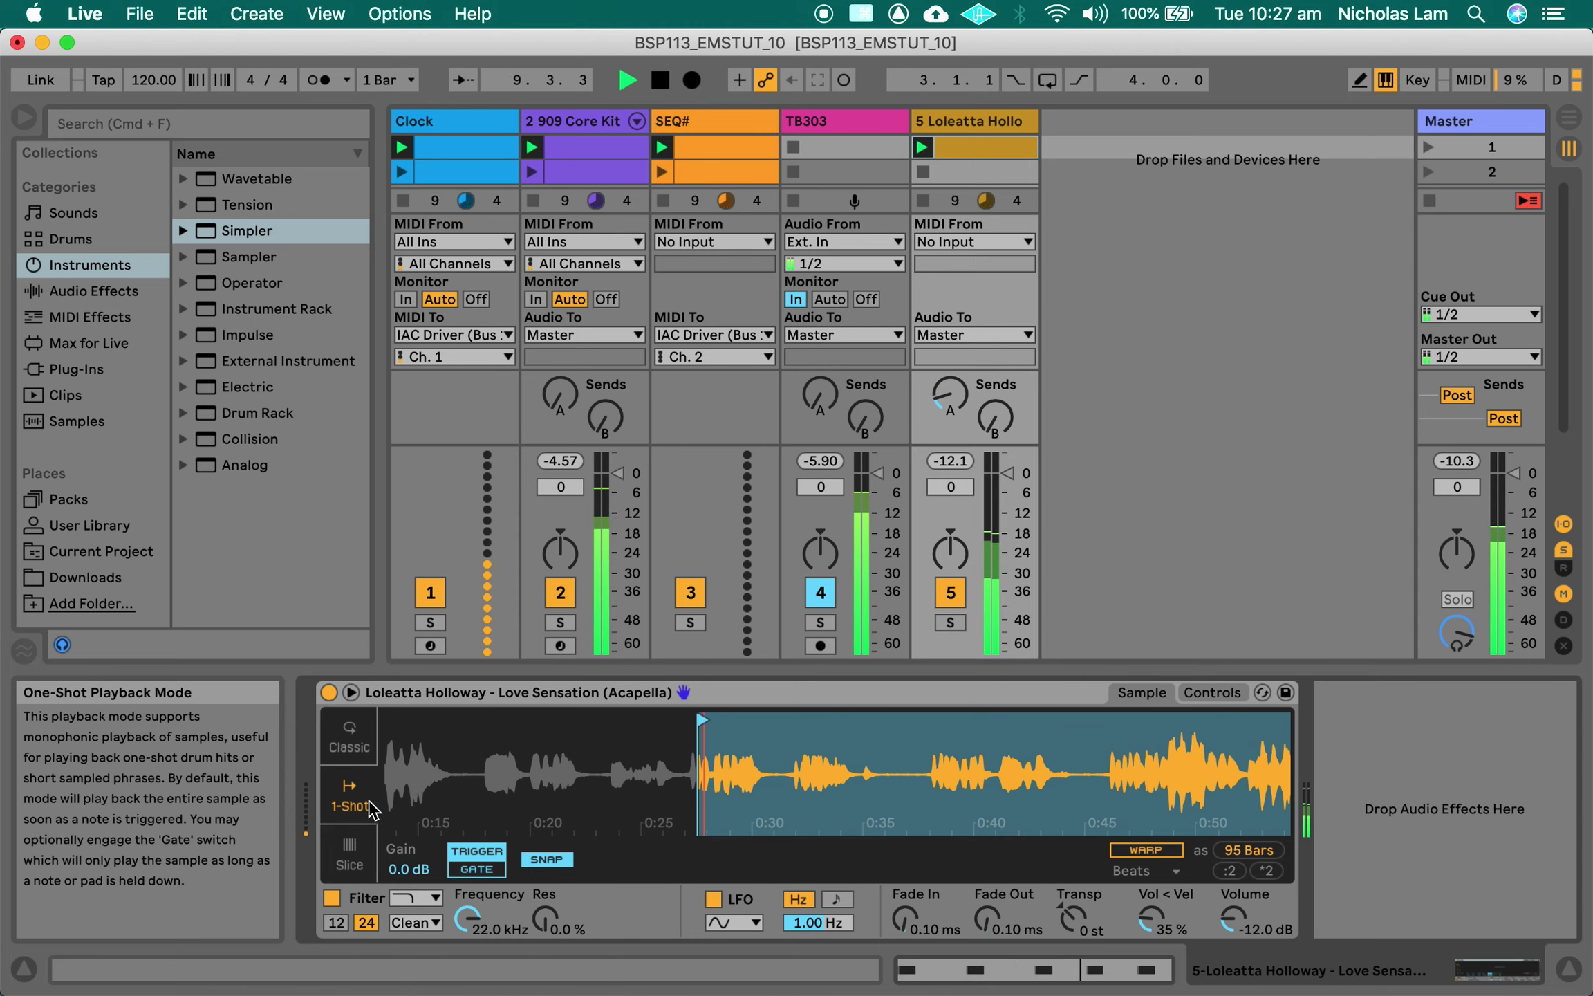
left_click(363, 755)
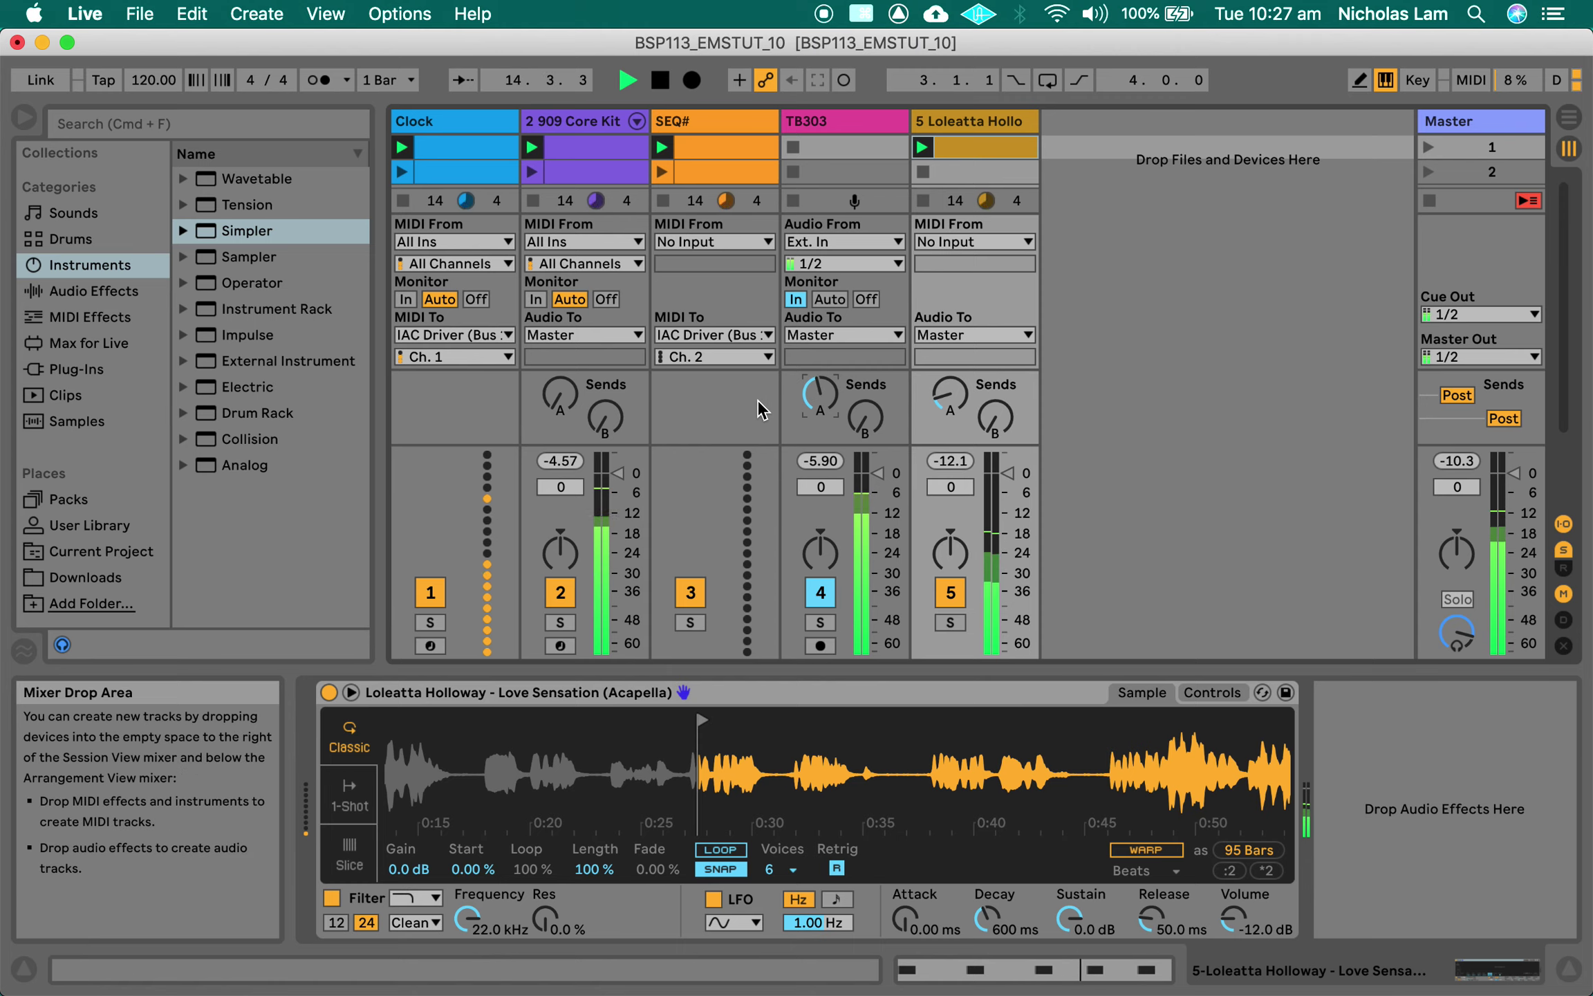
Raise the TB303 track's Send A level and hide the In/Out section
left_click_drag(815, 394, 816, 349)
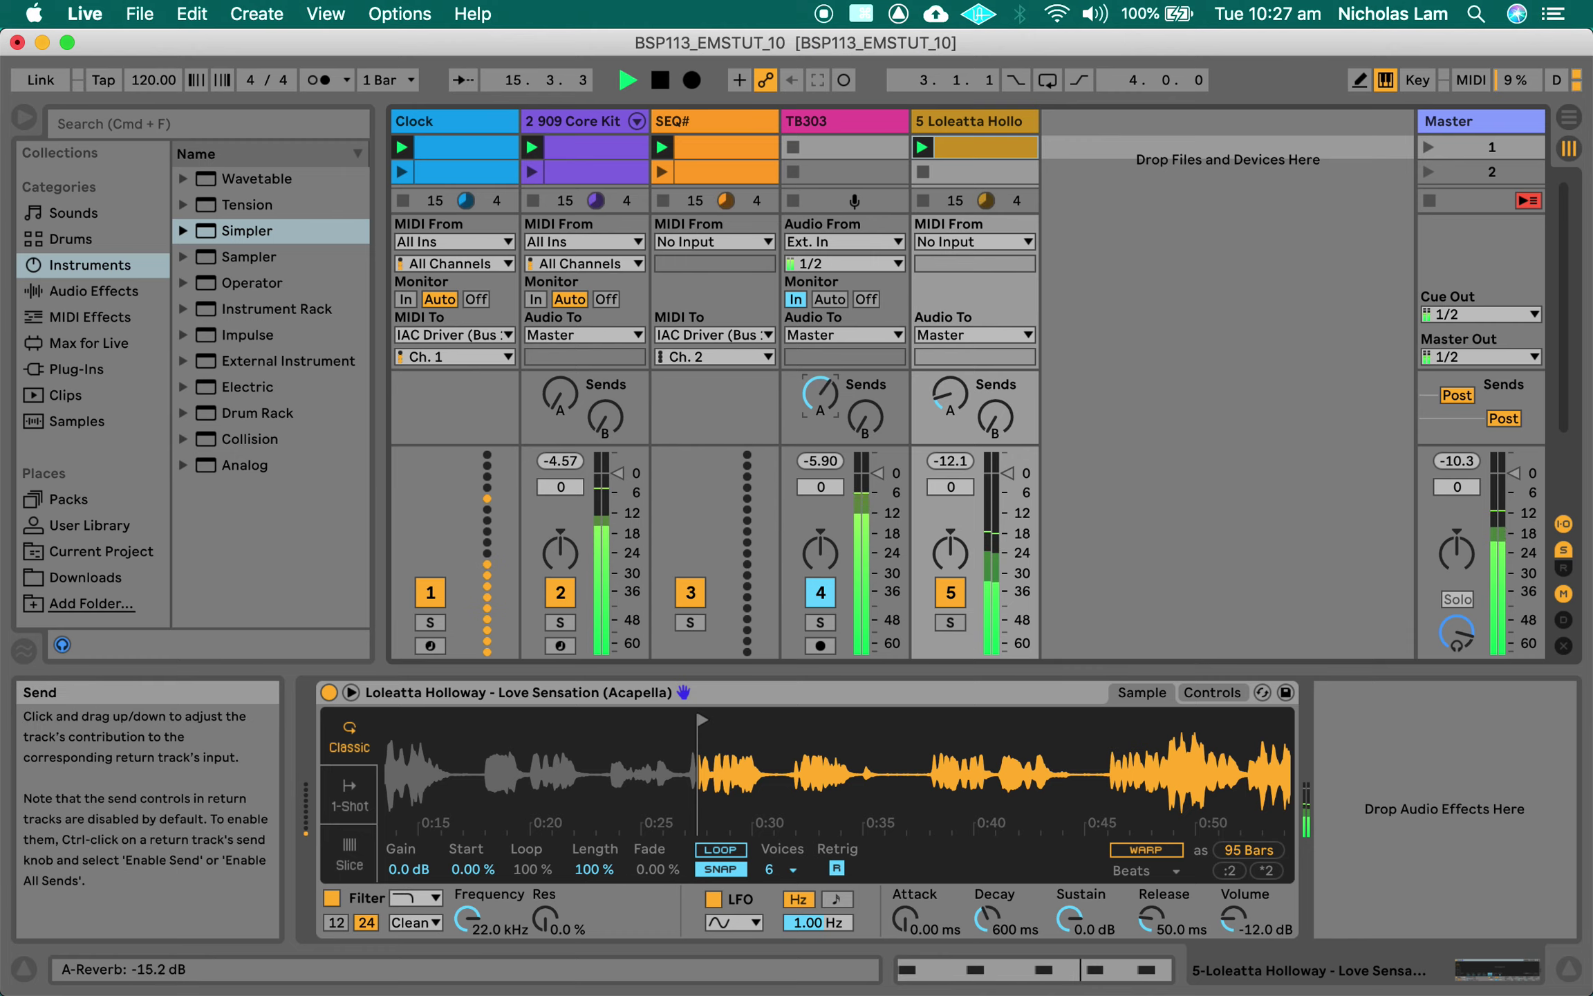
key("super+alt+i")
Add Hihat Open 909 notes at 1.1.3, 1.2.3, 1.3.3 and 1.4.3 to the first 909 Core Kit clip
double_click(590, 147)
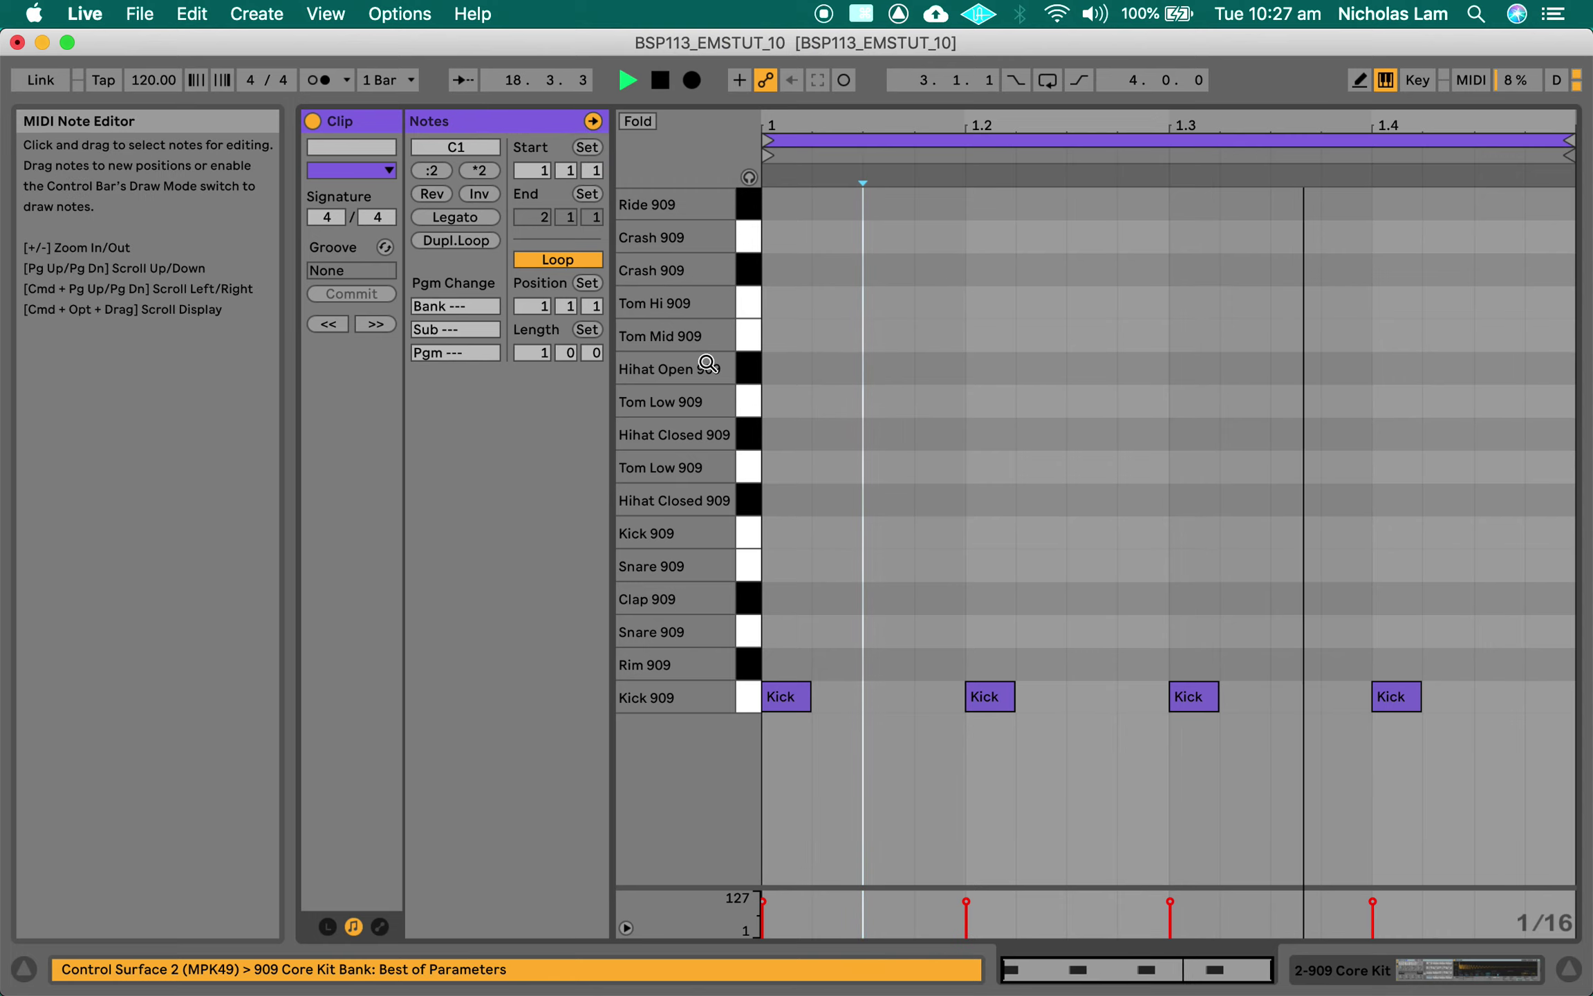
double_click(892, 369)
double_click(1093, 369)
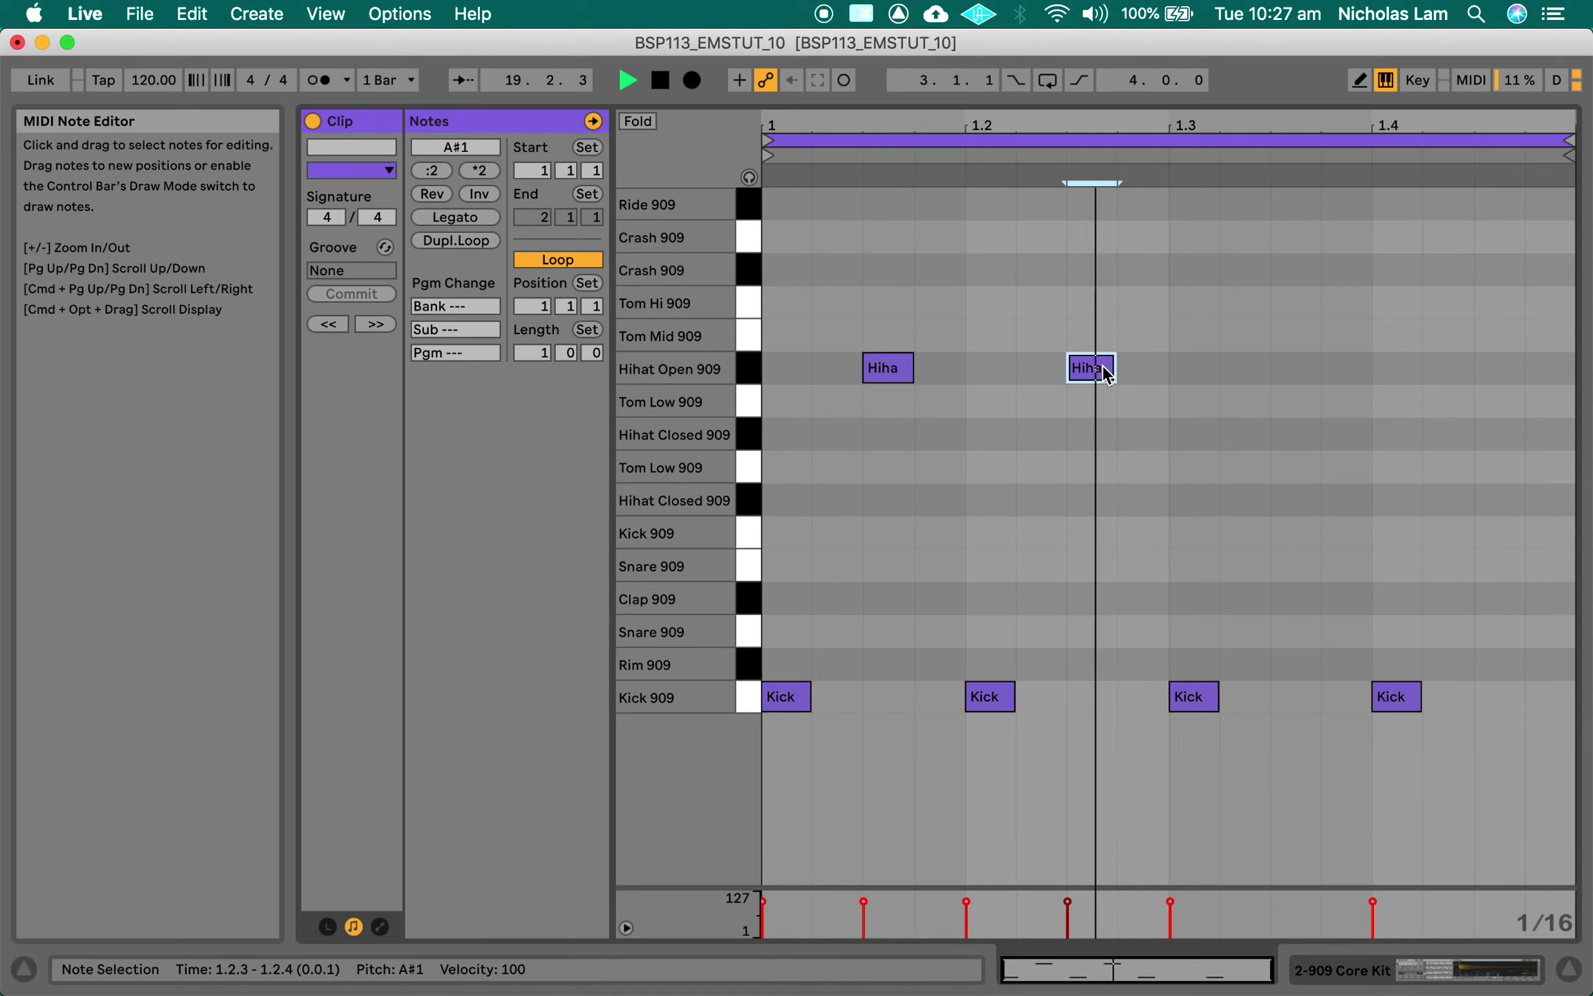
double_click(1295, 369)
double_click(1497, 369)
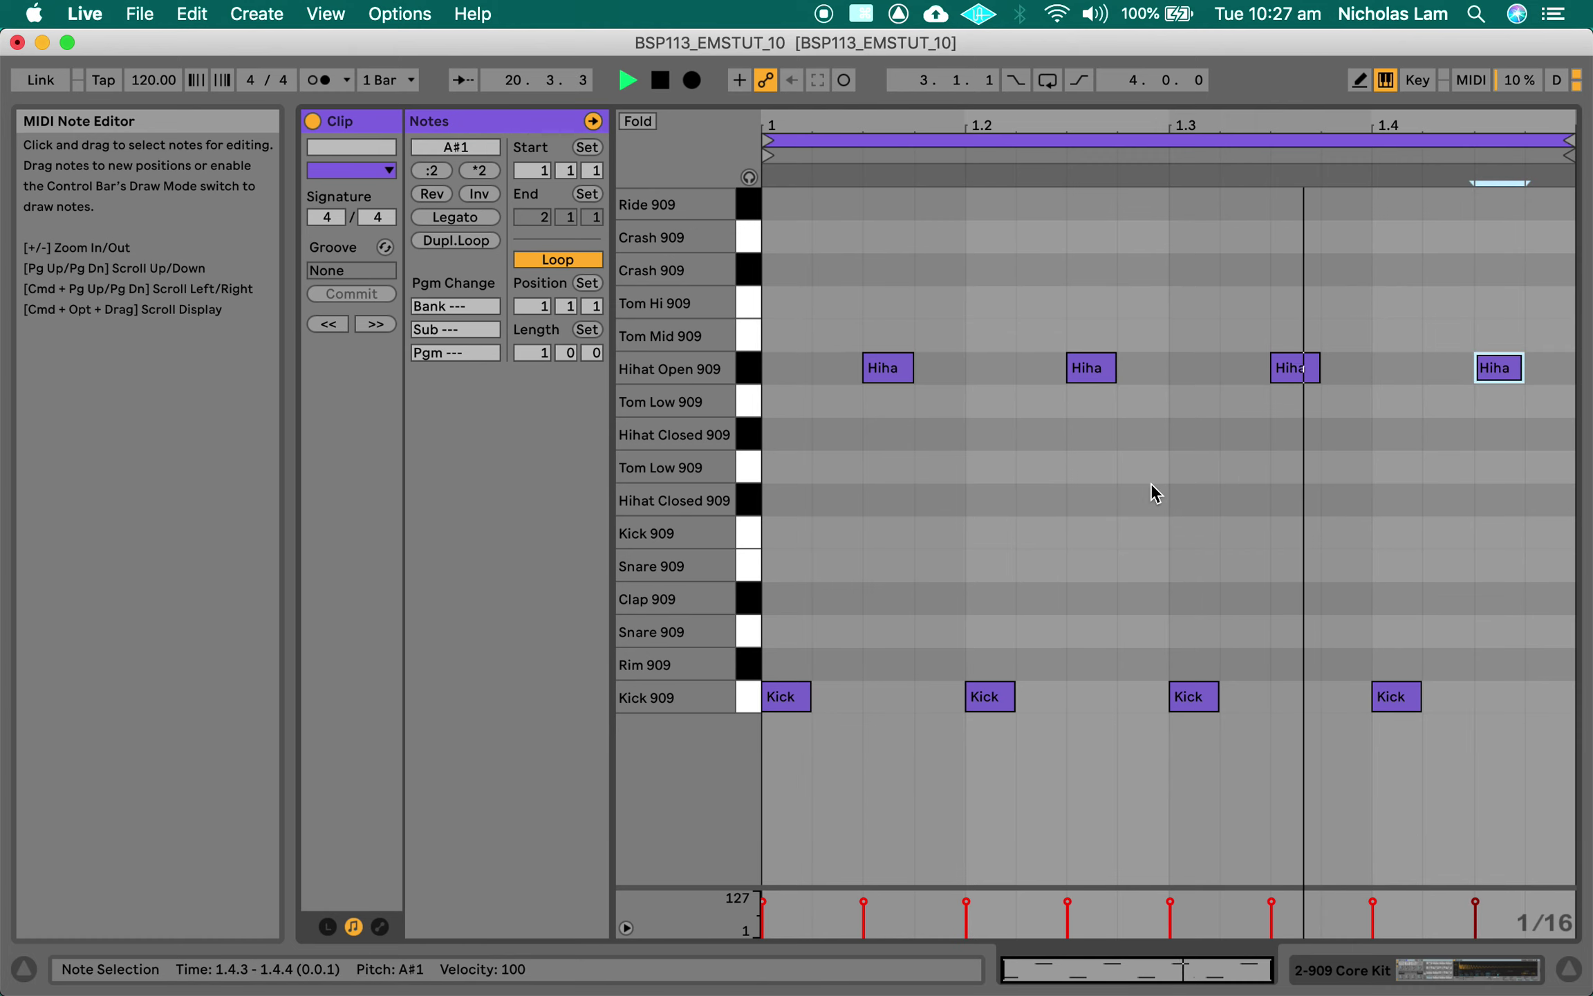
Set the Release of the drum kit's Hihat Open 909 sample to 318 ms
key("shift+Tab")
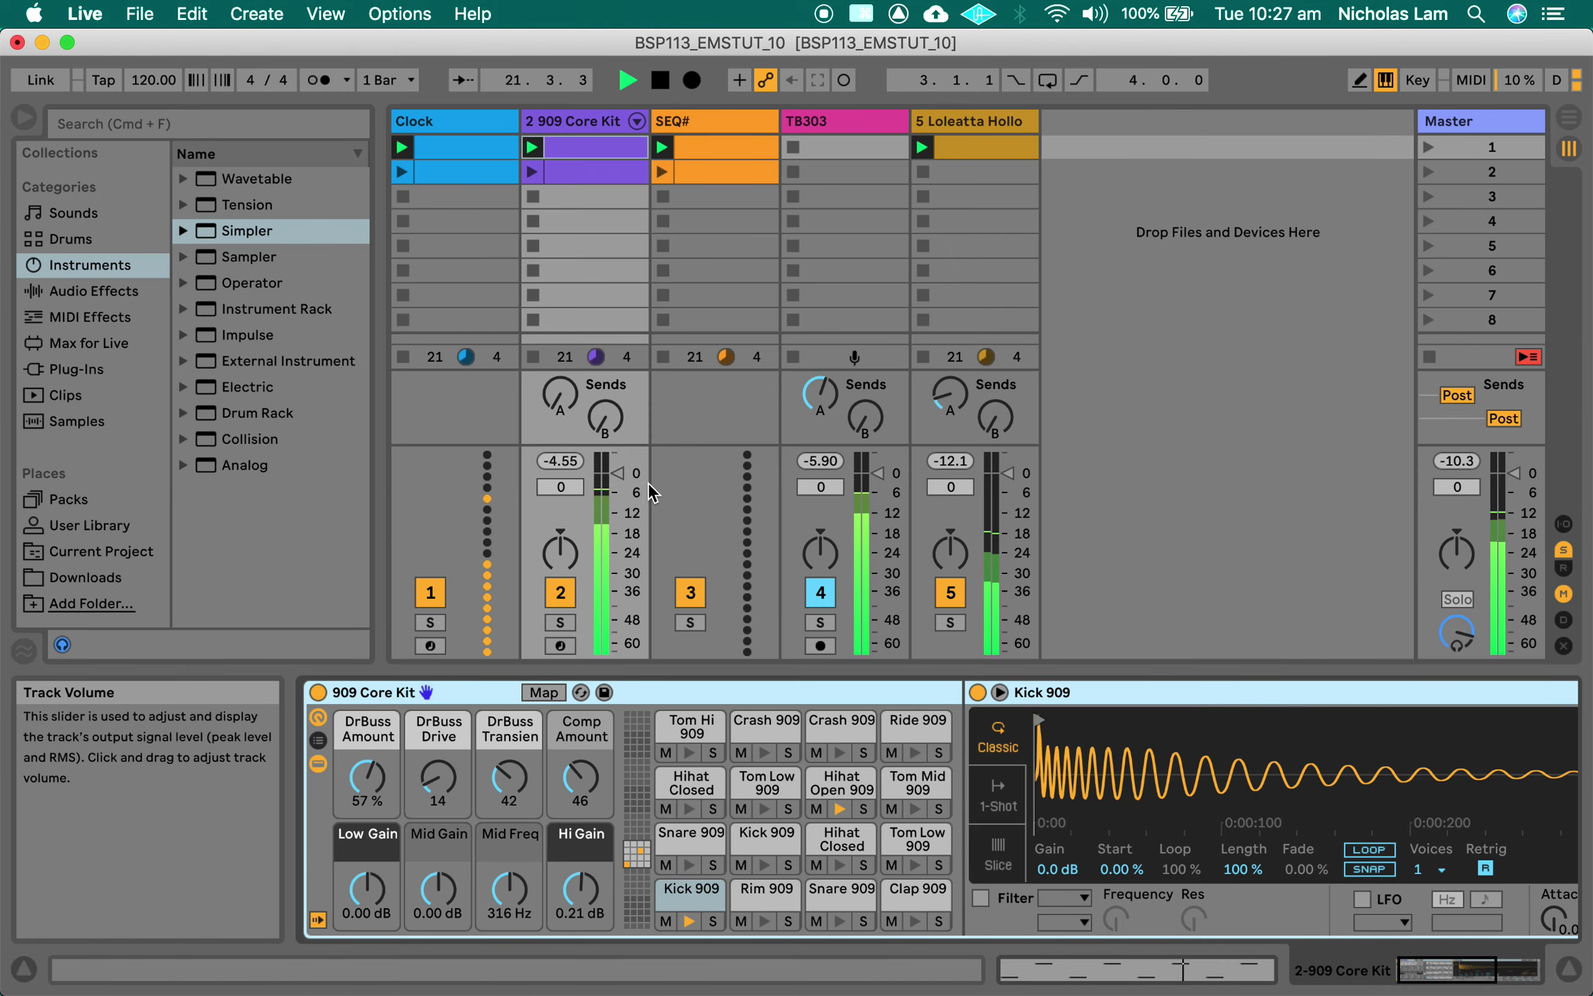
left_click(620, 130)
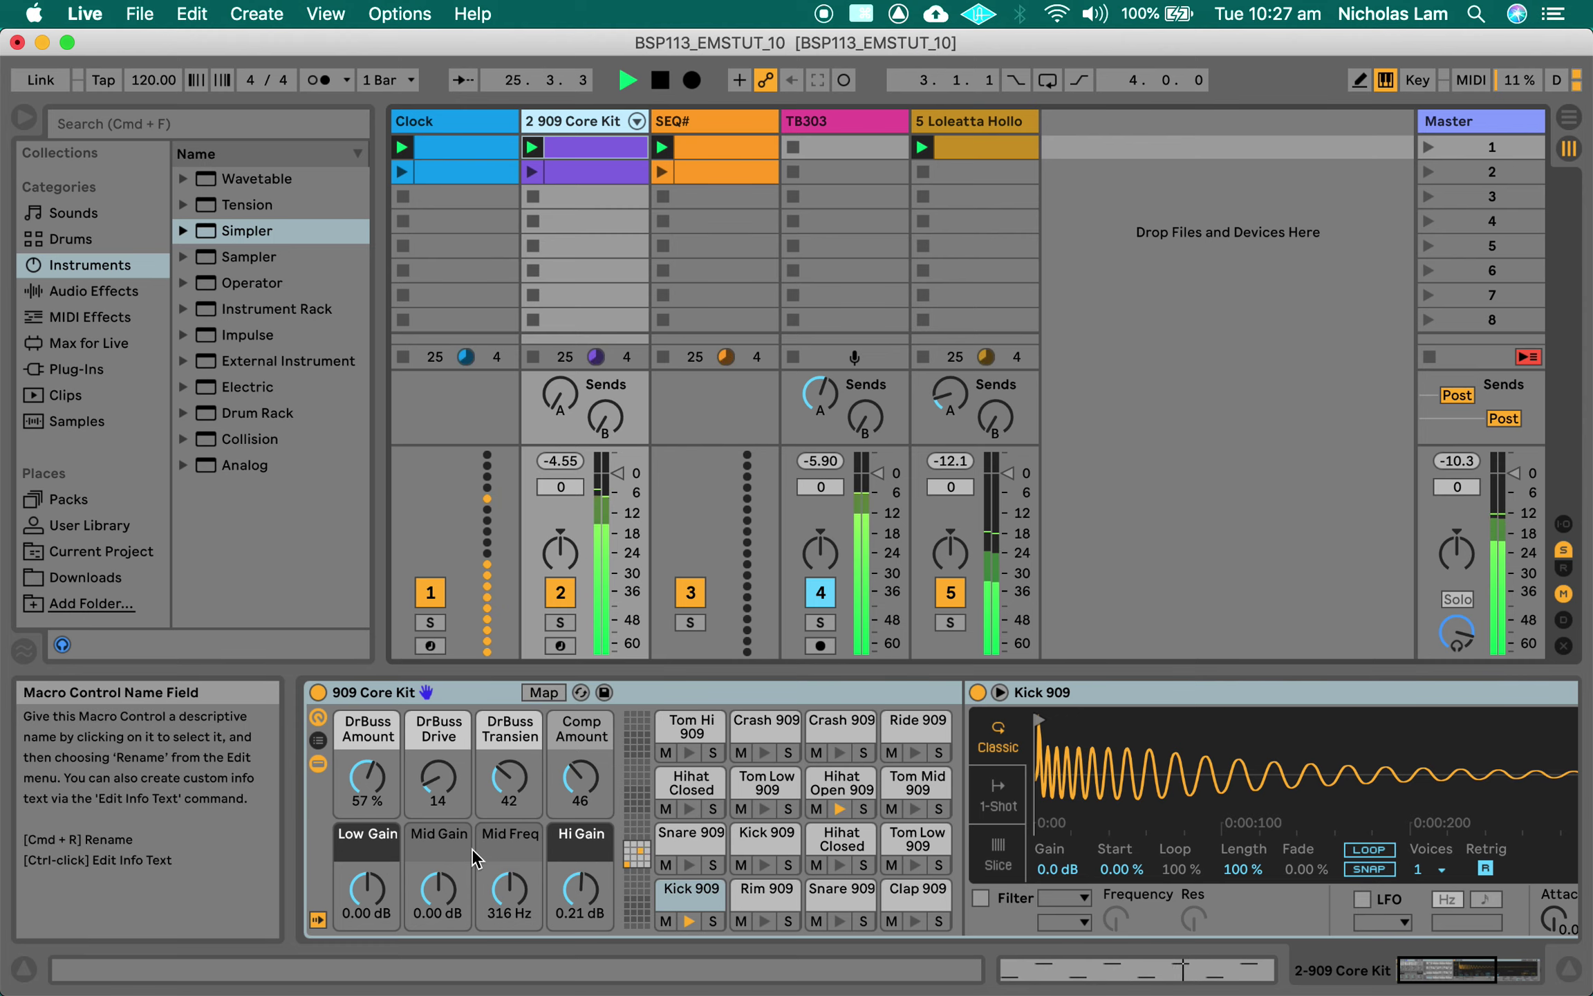
left_click(839, 787)
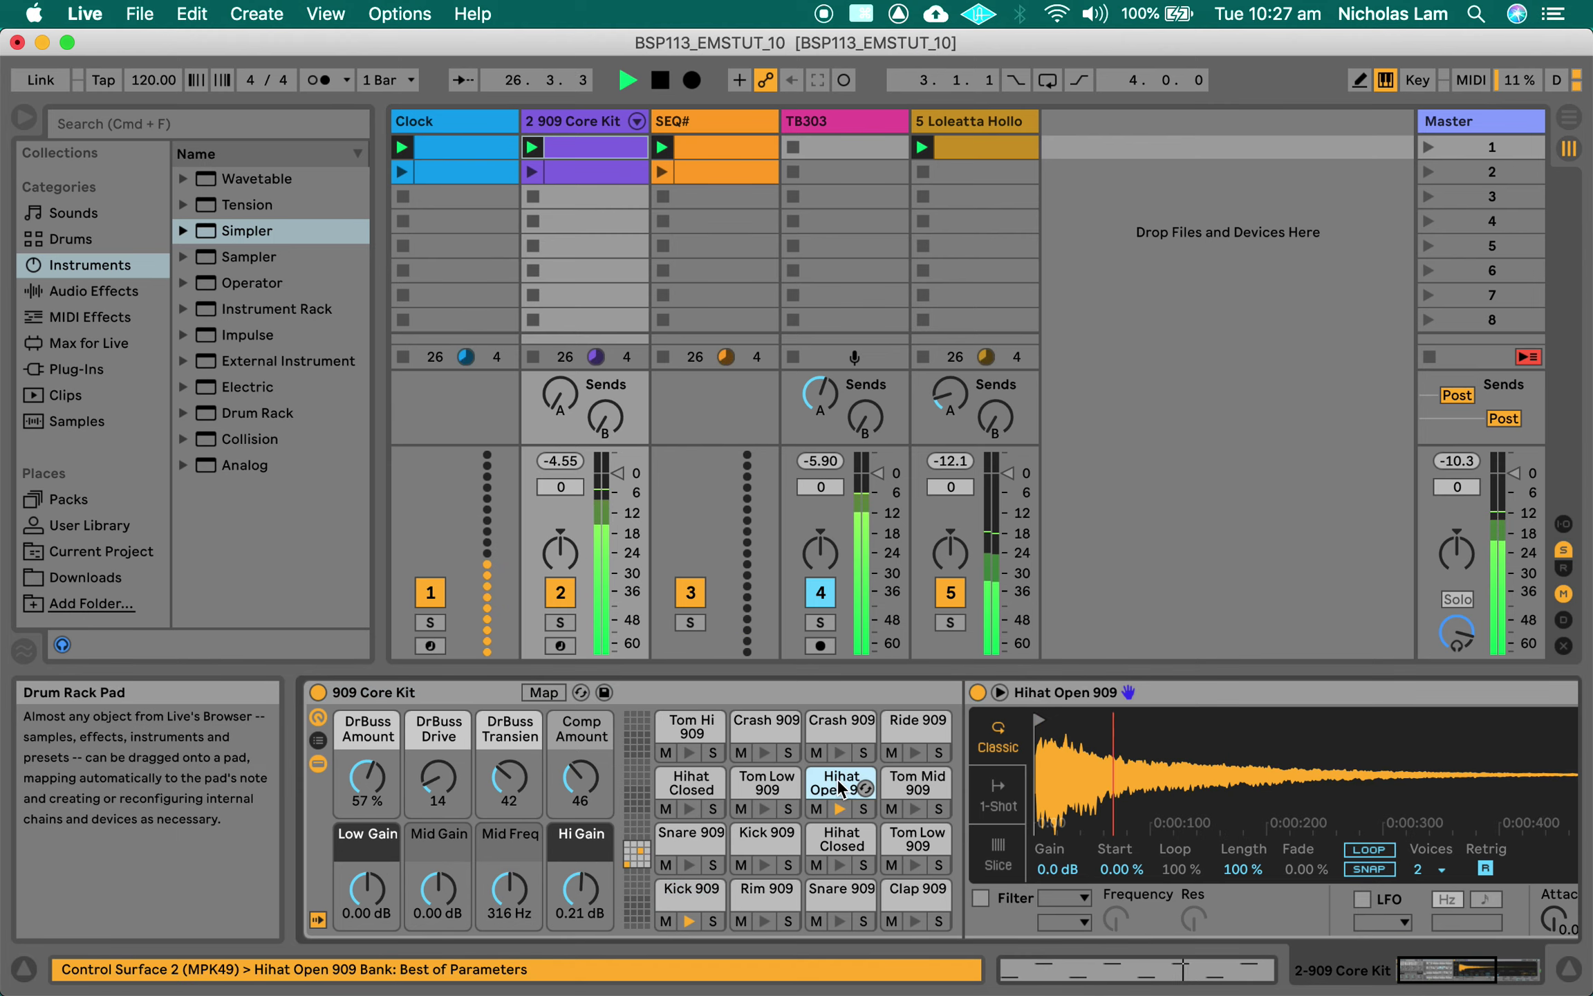
scroll(829, 809, "right", 5)
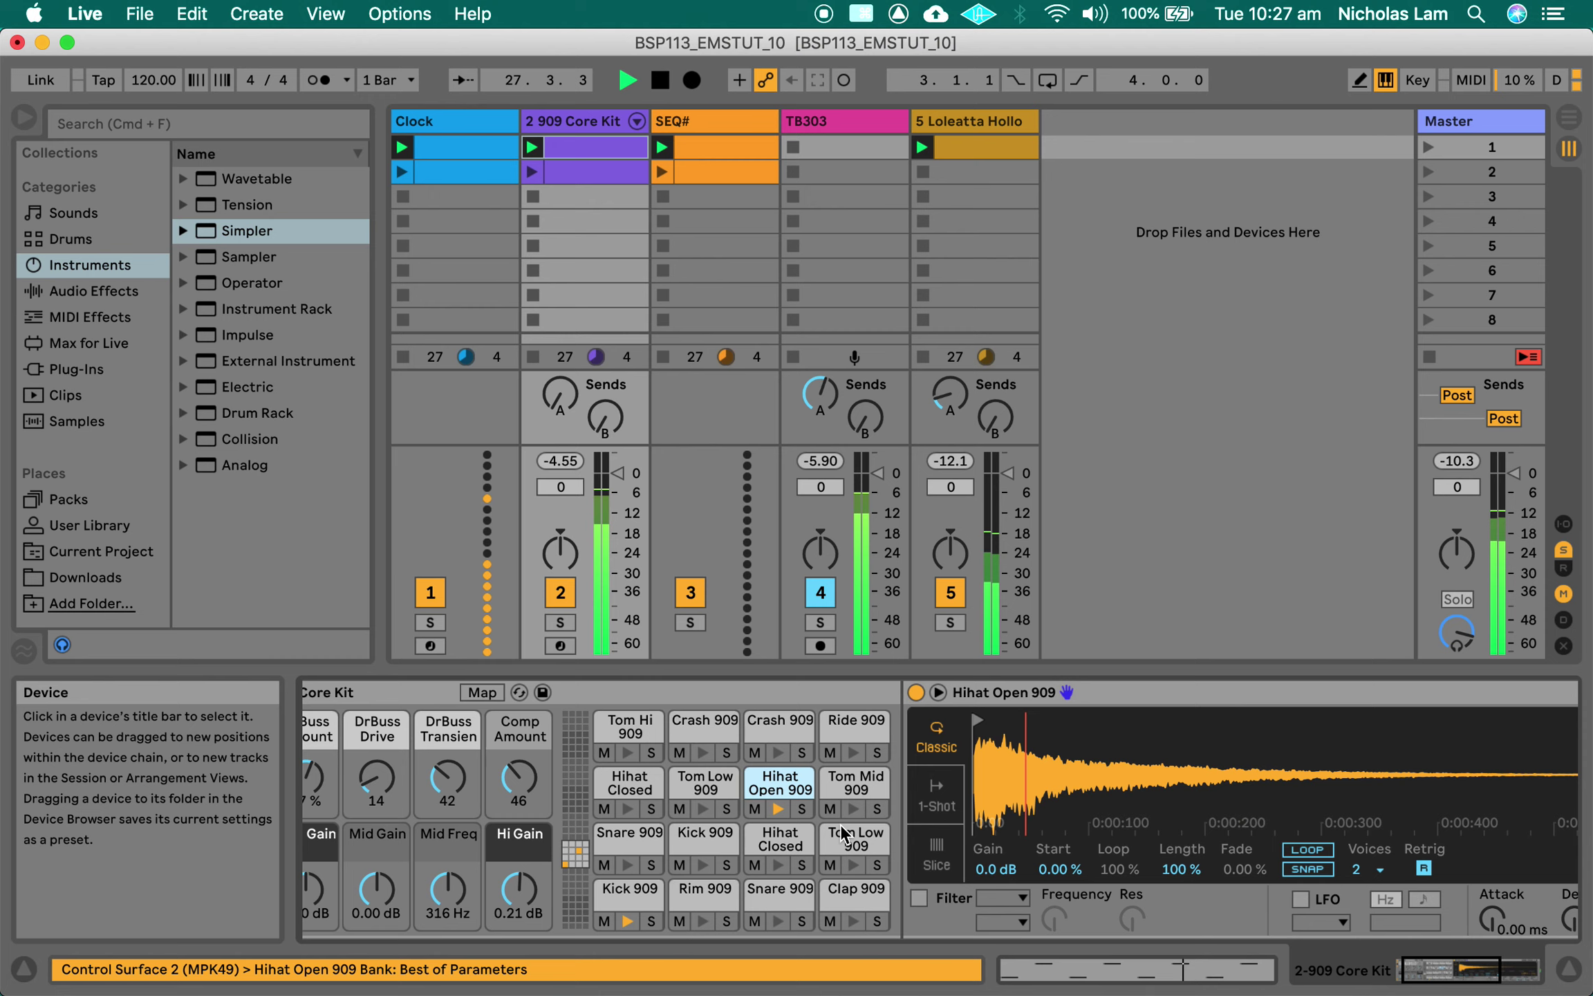
scroll(844, 833, "left", 5)
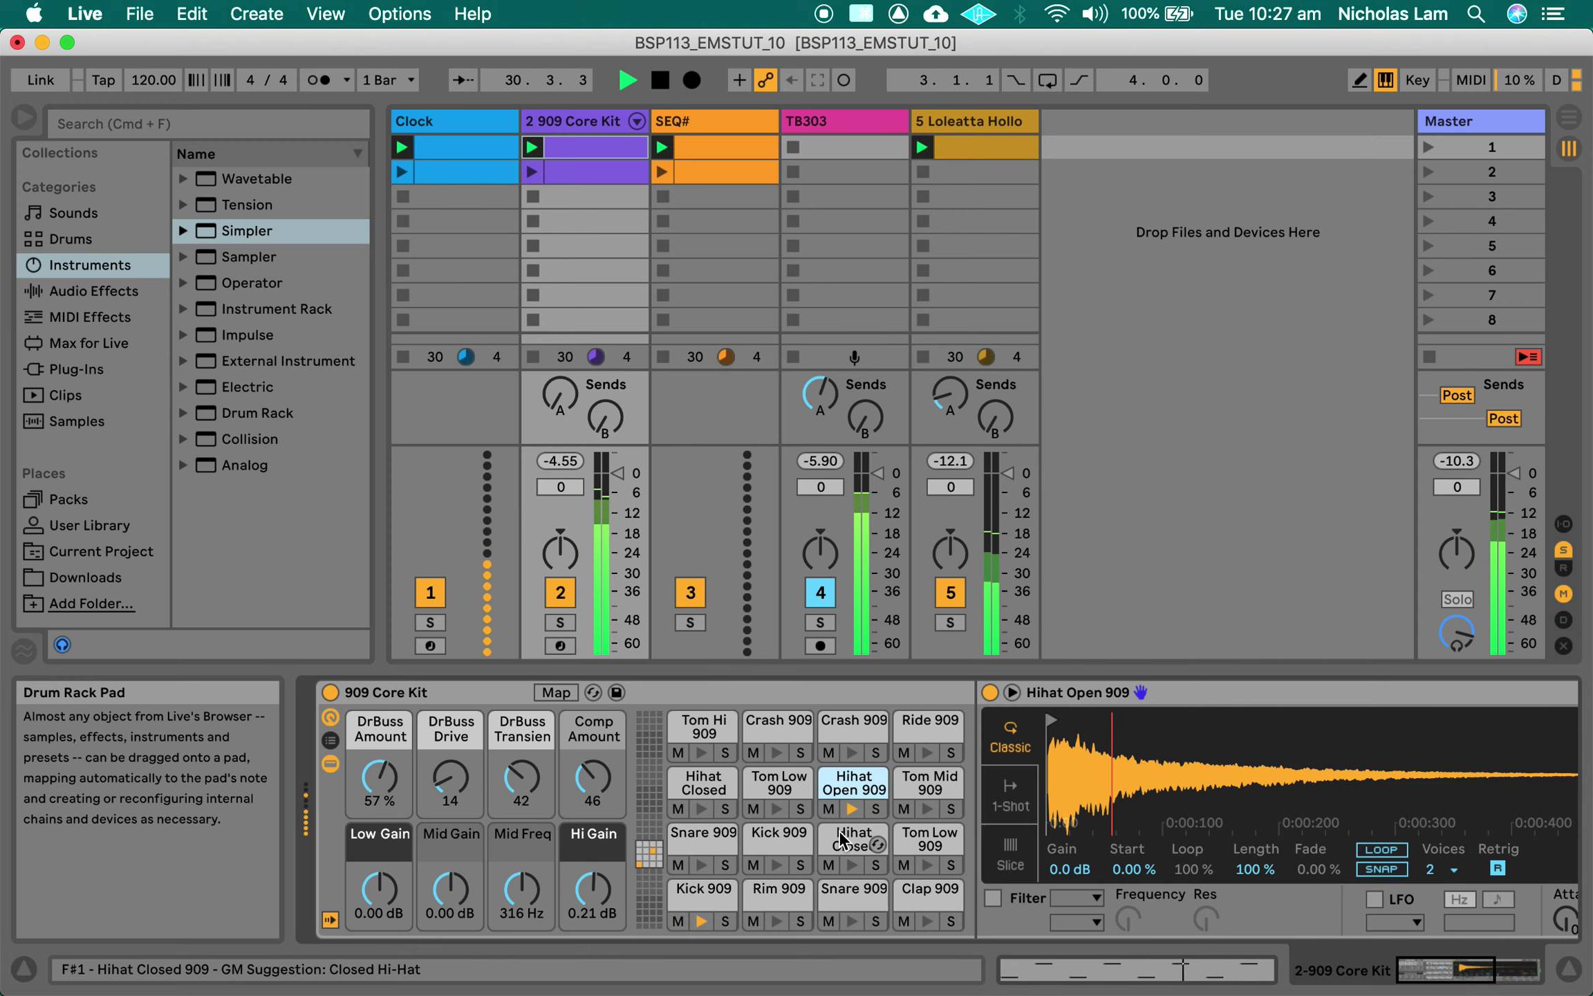
scroll(841, 840, "right", 10)
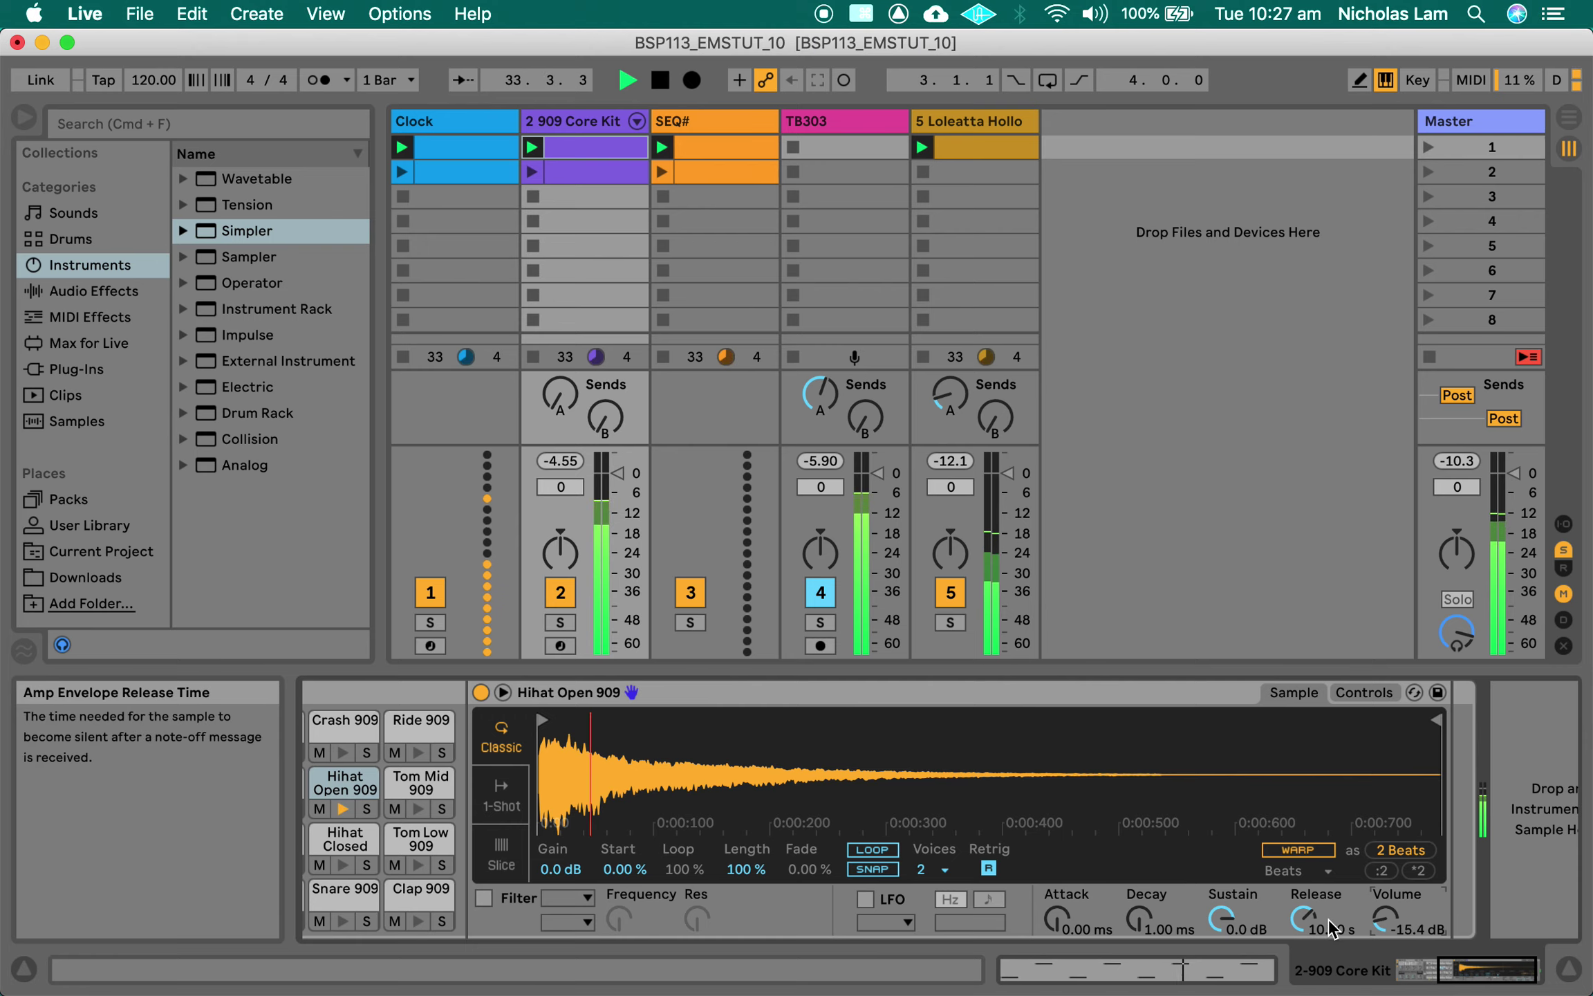
left_click(1304, 917)
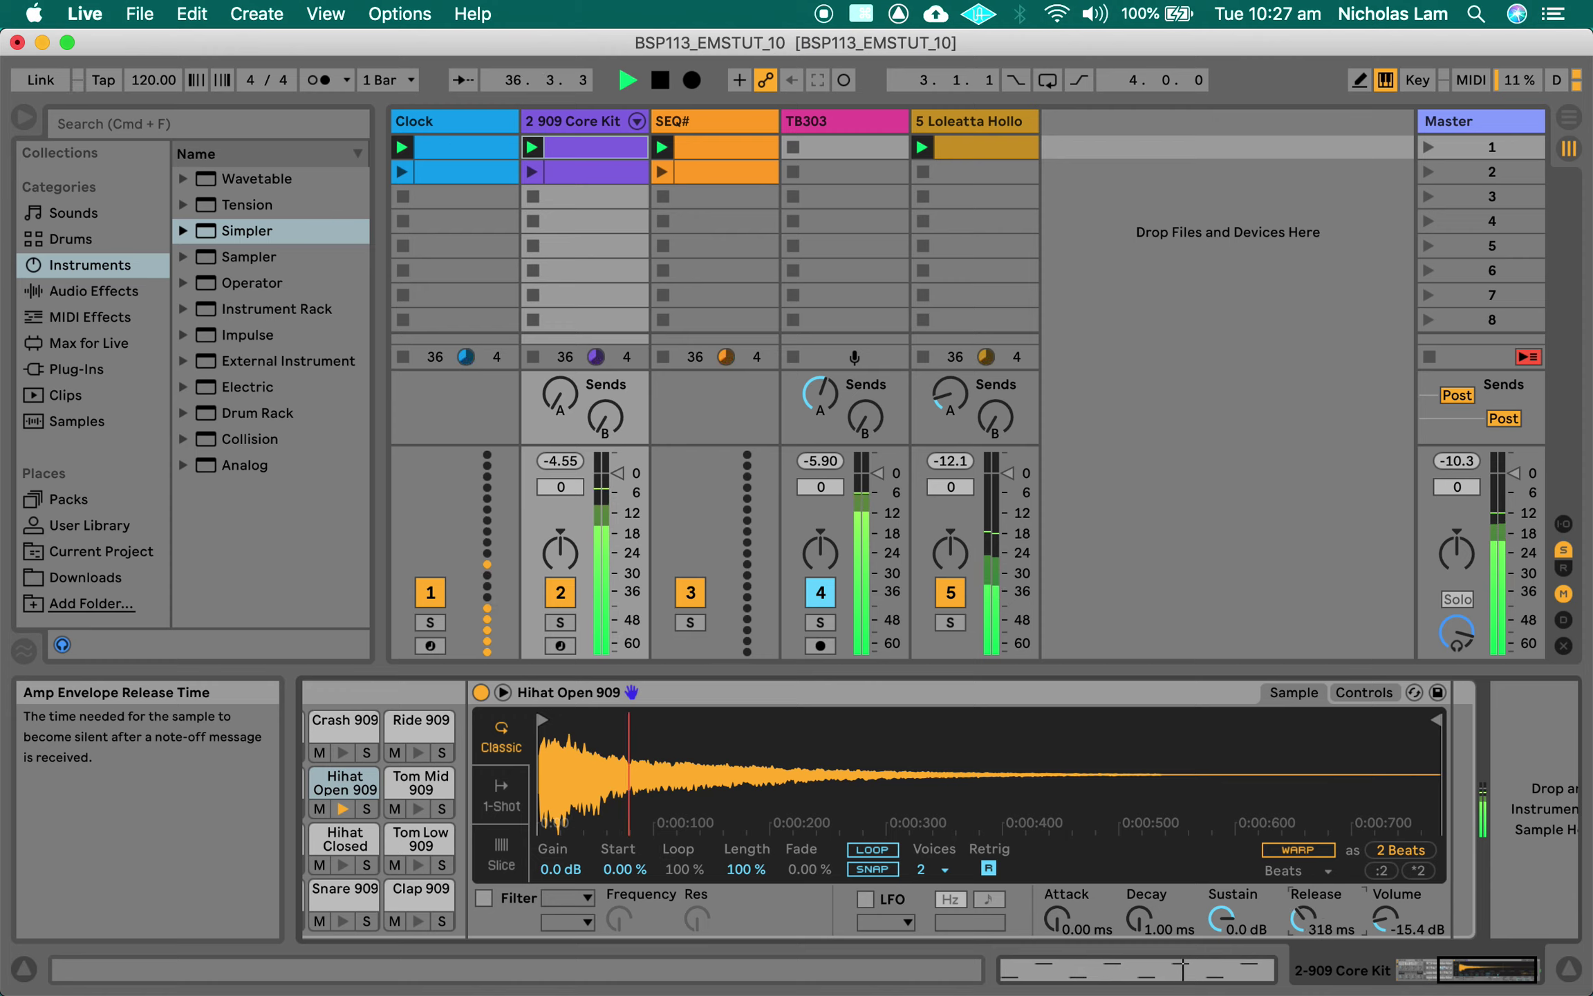
Raise the vocal track's Send A to 0.0 dB and duplicate its clip into the second scene's slot
left_click_drag(950, 394, 950, 422)
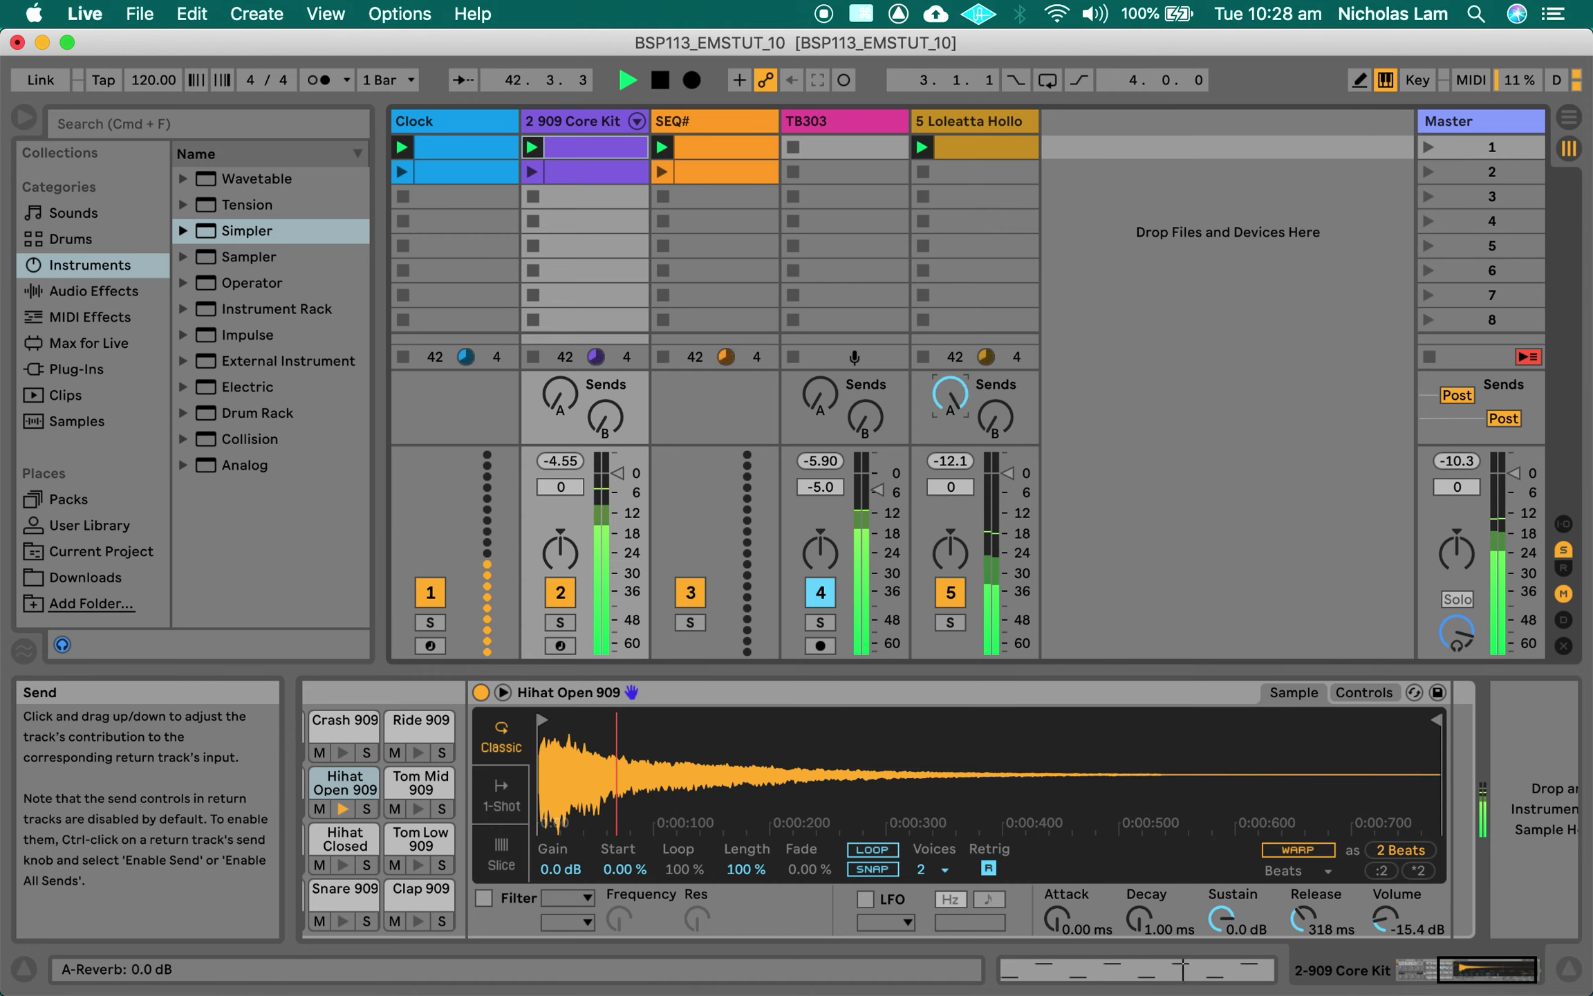
left_click(995, 150)
key("super+d")
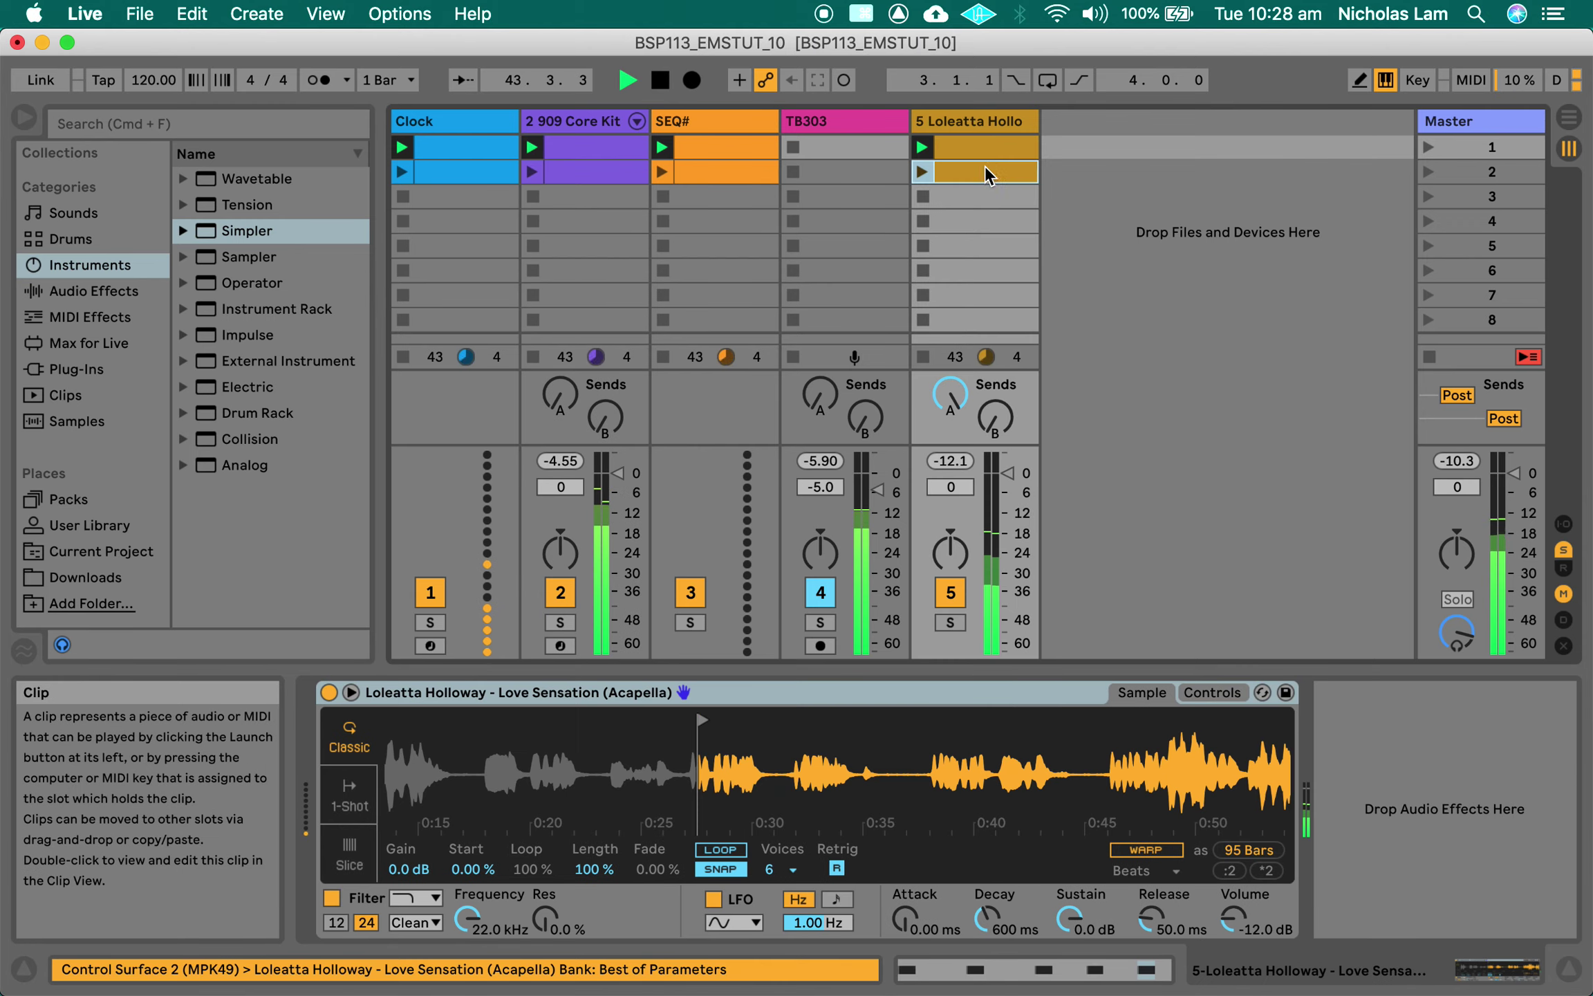
Launch the duplicated vocal clip, add A#2 notes at 1.1.2, 1.1.4 and 1.4.4, and remove the note at 1.2
double_click(983, 172)
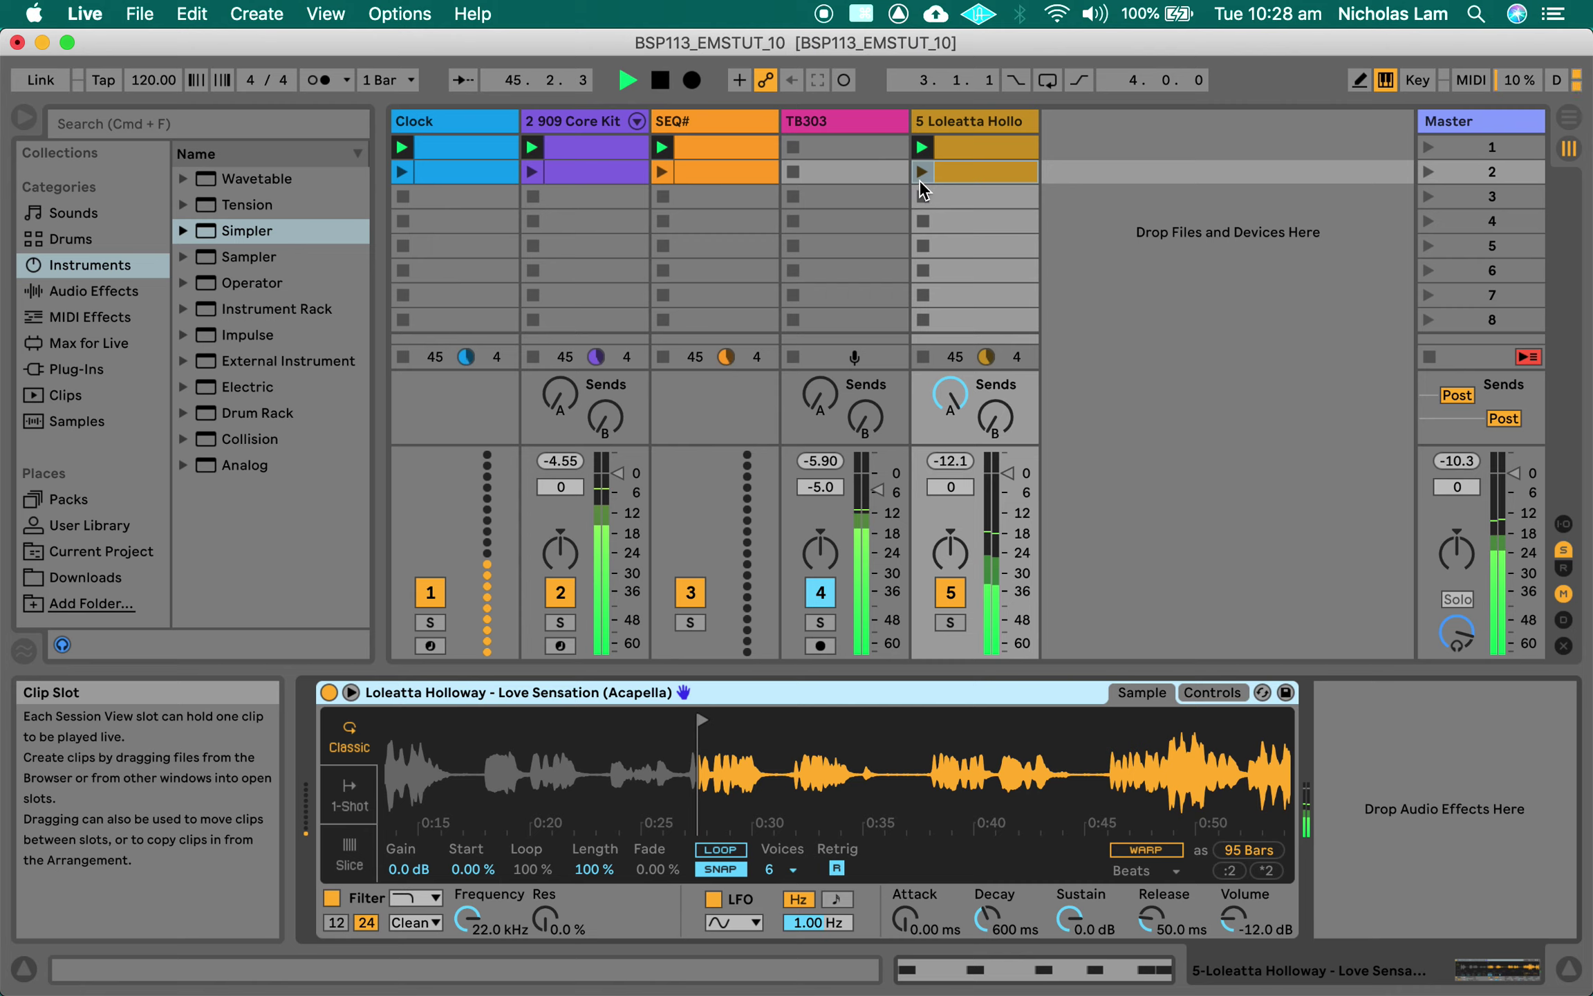
left_click(965, 176)
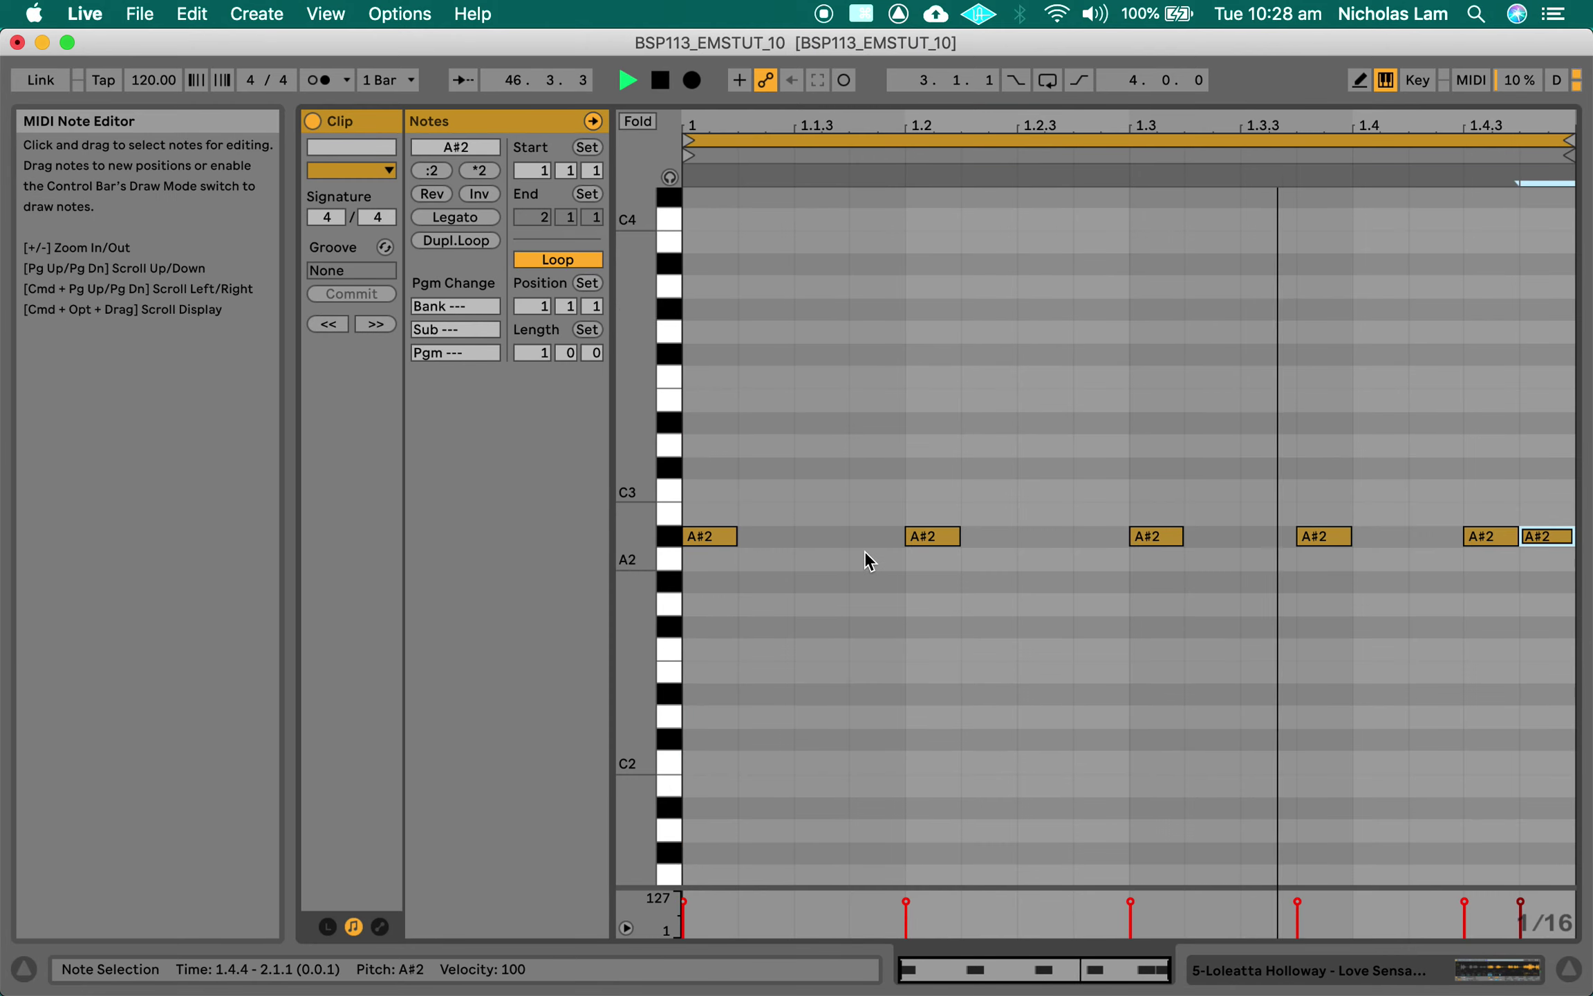
double_click(771, 537)
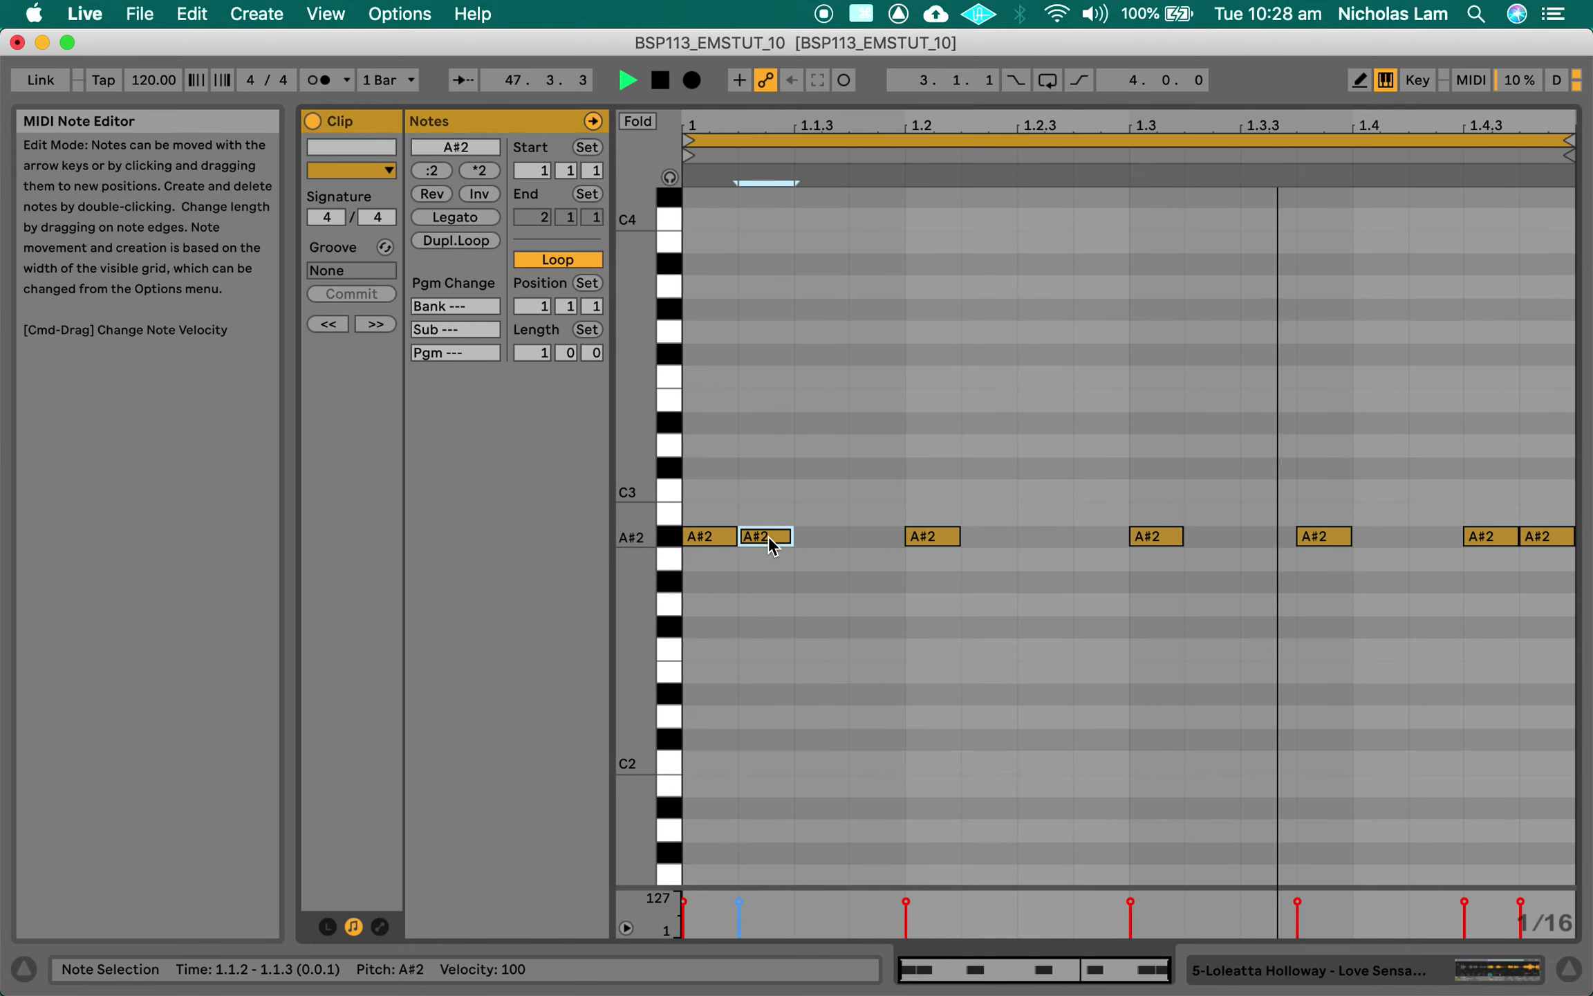
double_click(885, 537)
left_click(925, 538)
left_click_drag(925, 538, 1051, 551)
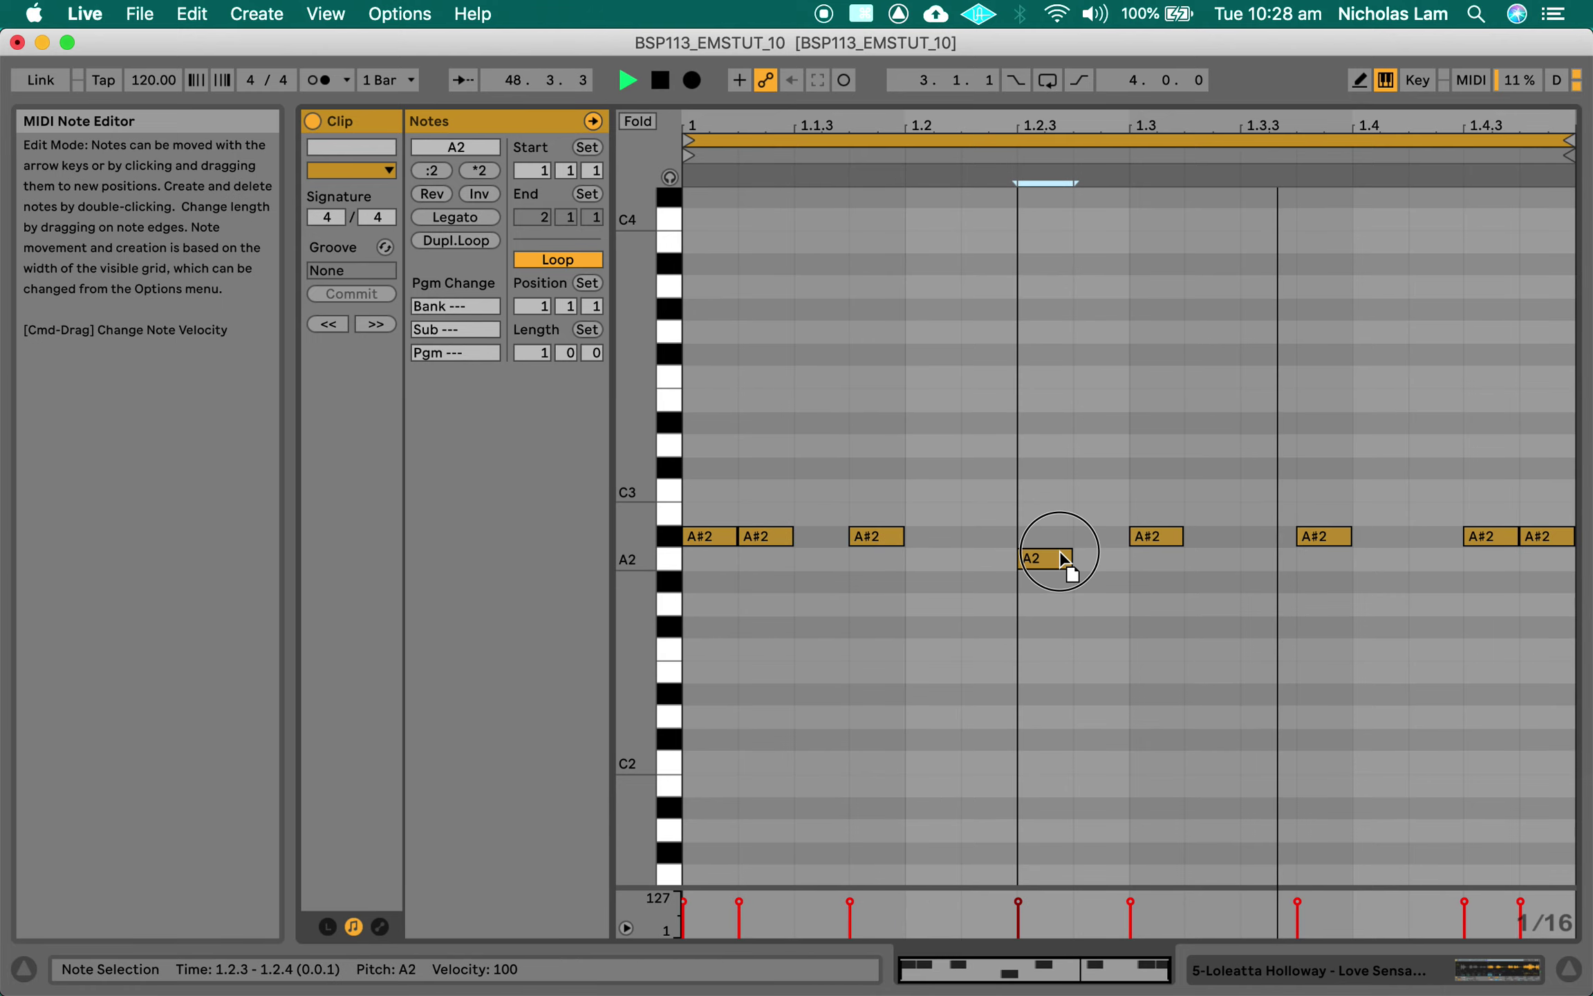
double_click(1050, 551)
Switch the vocal track's Simpler from Classic to 1-Shot playback mode
key("shift+Tab")
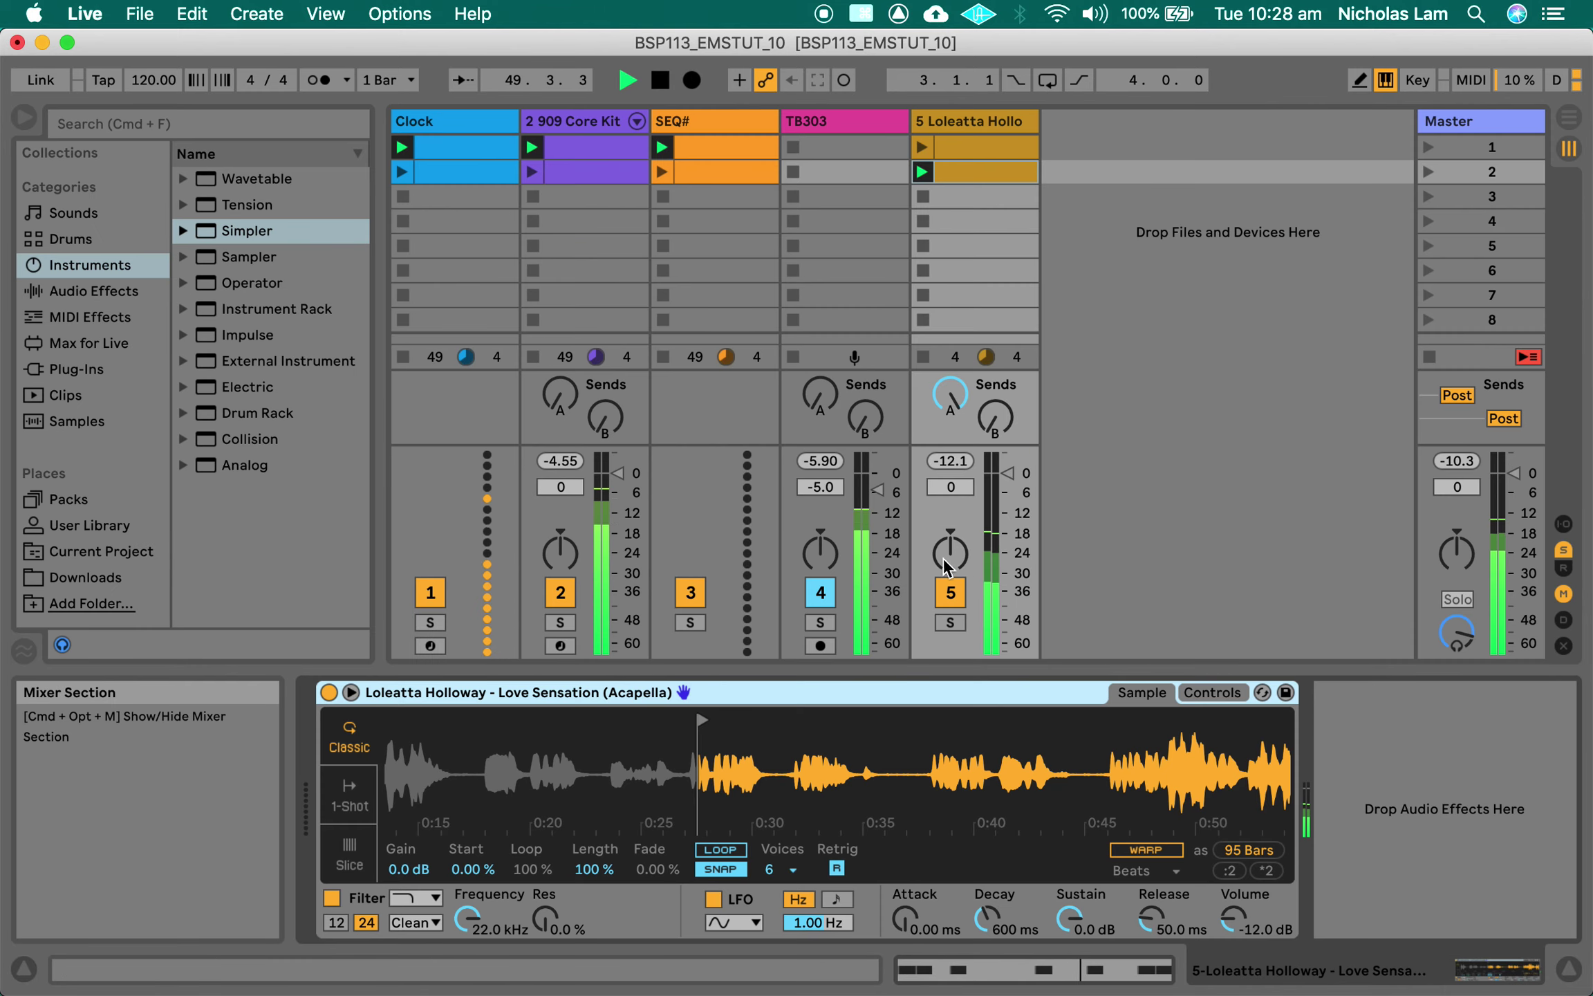
left_click(345, 806)
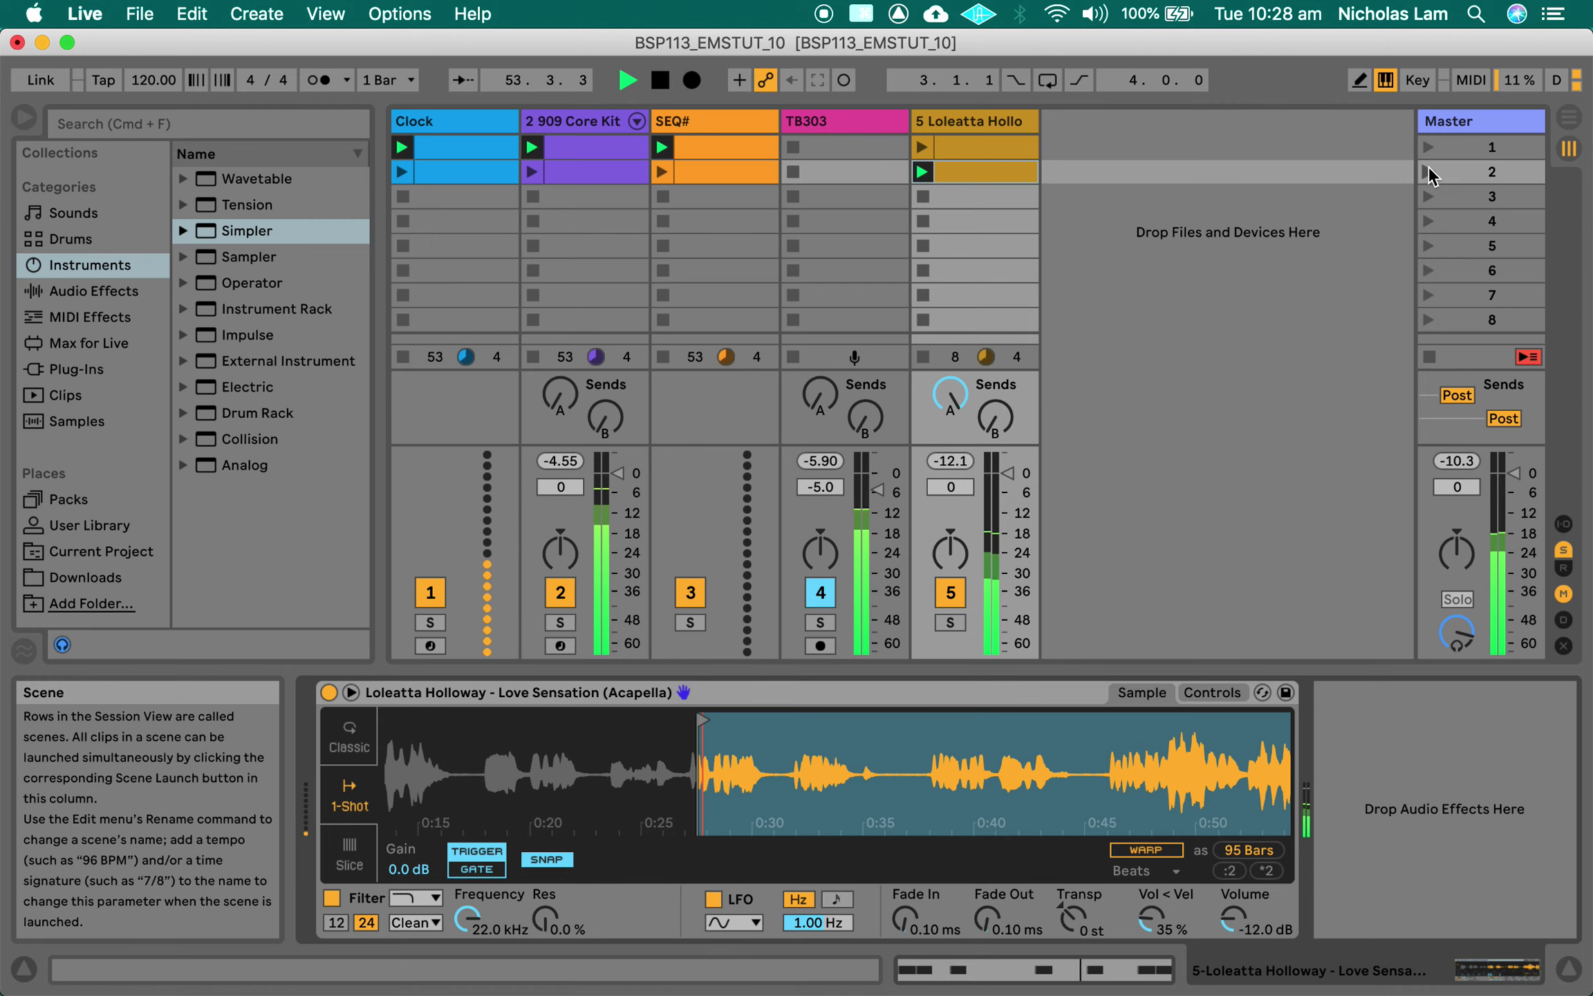
Delete all the kick notes from the second 909 Core Kit clip
double_click(588, 176)
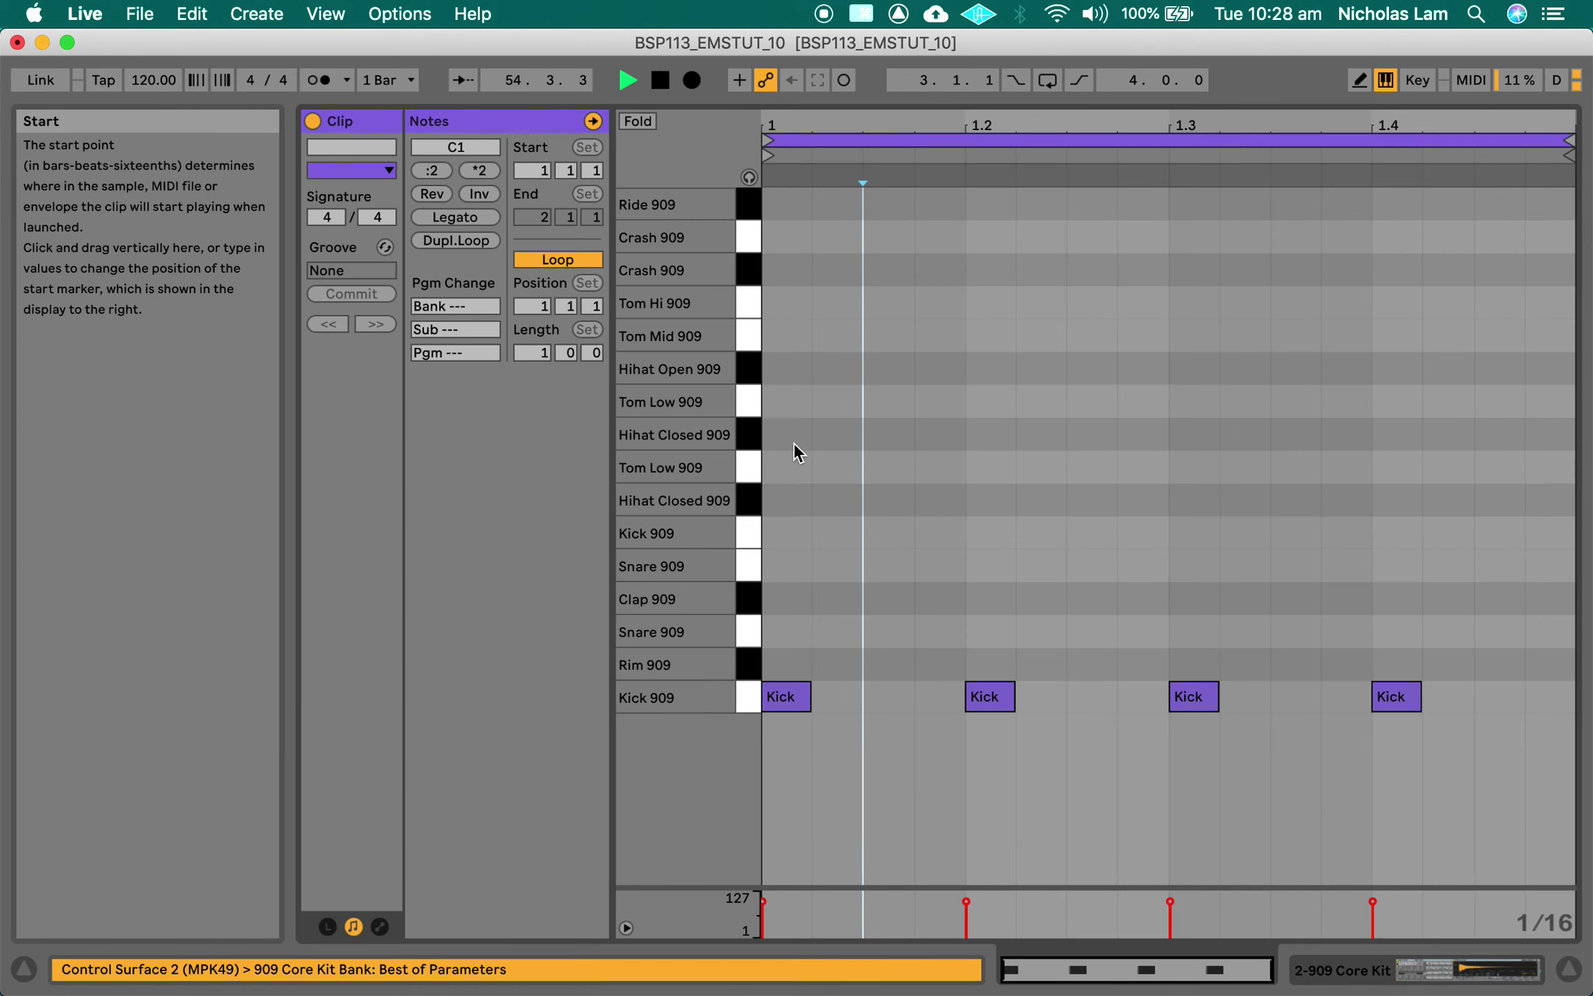
left_click_drag(1471, 761, 738, 630)
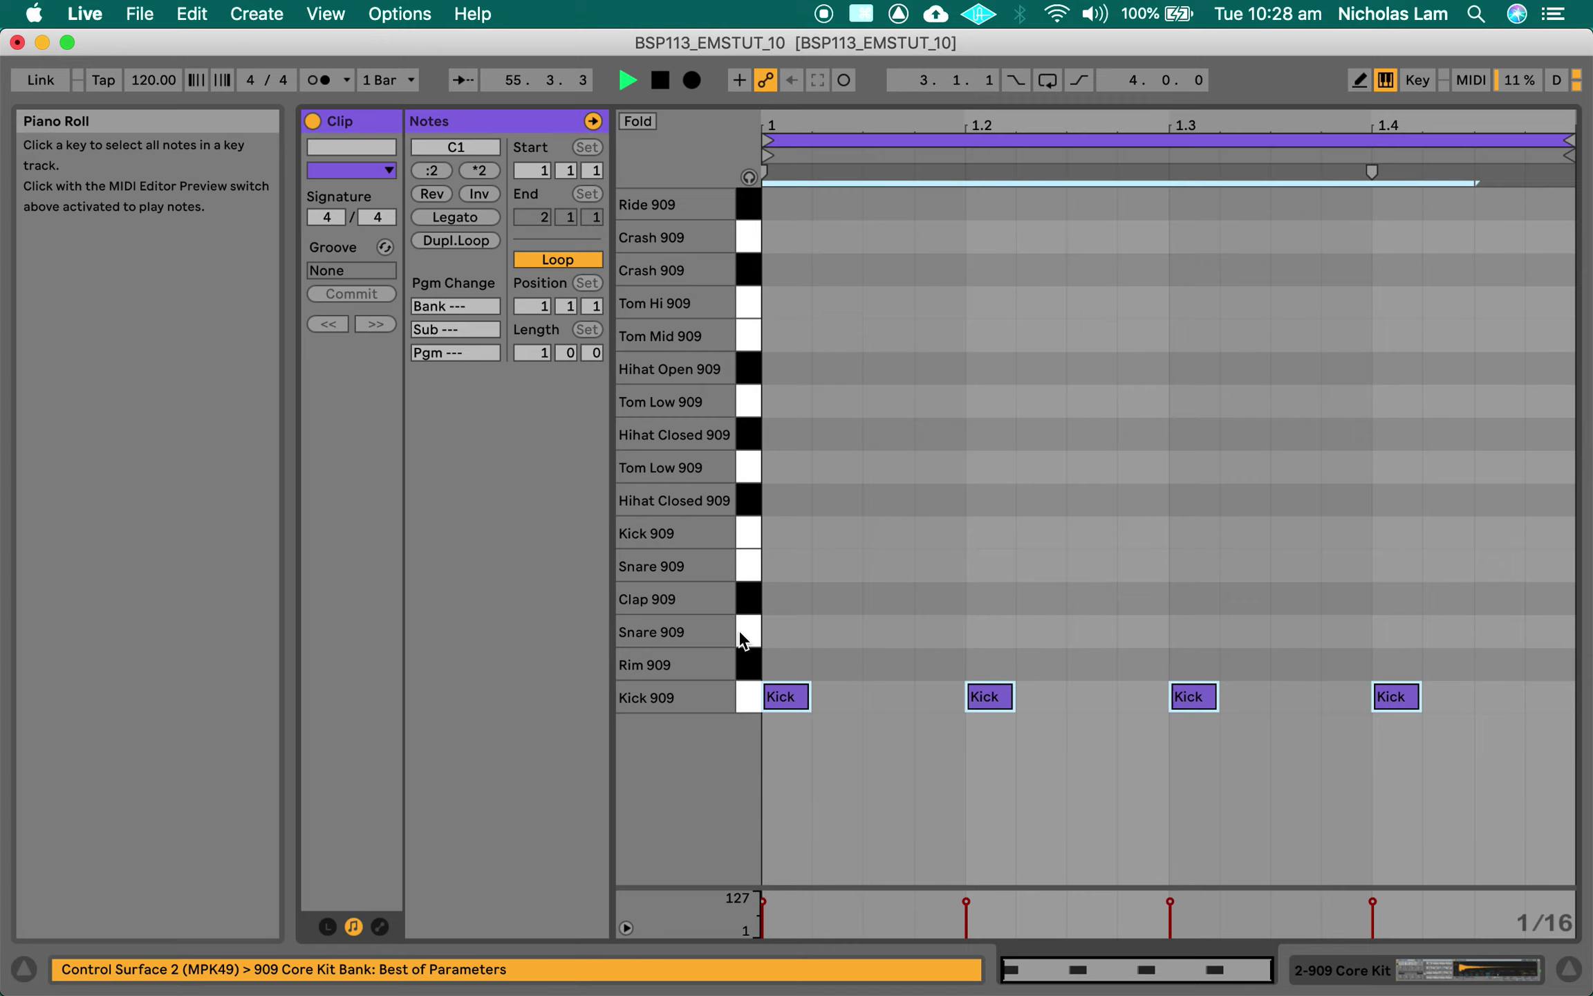
key("Delete")
left_click(798, 540)
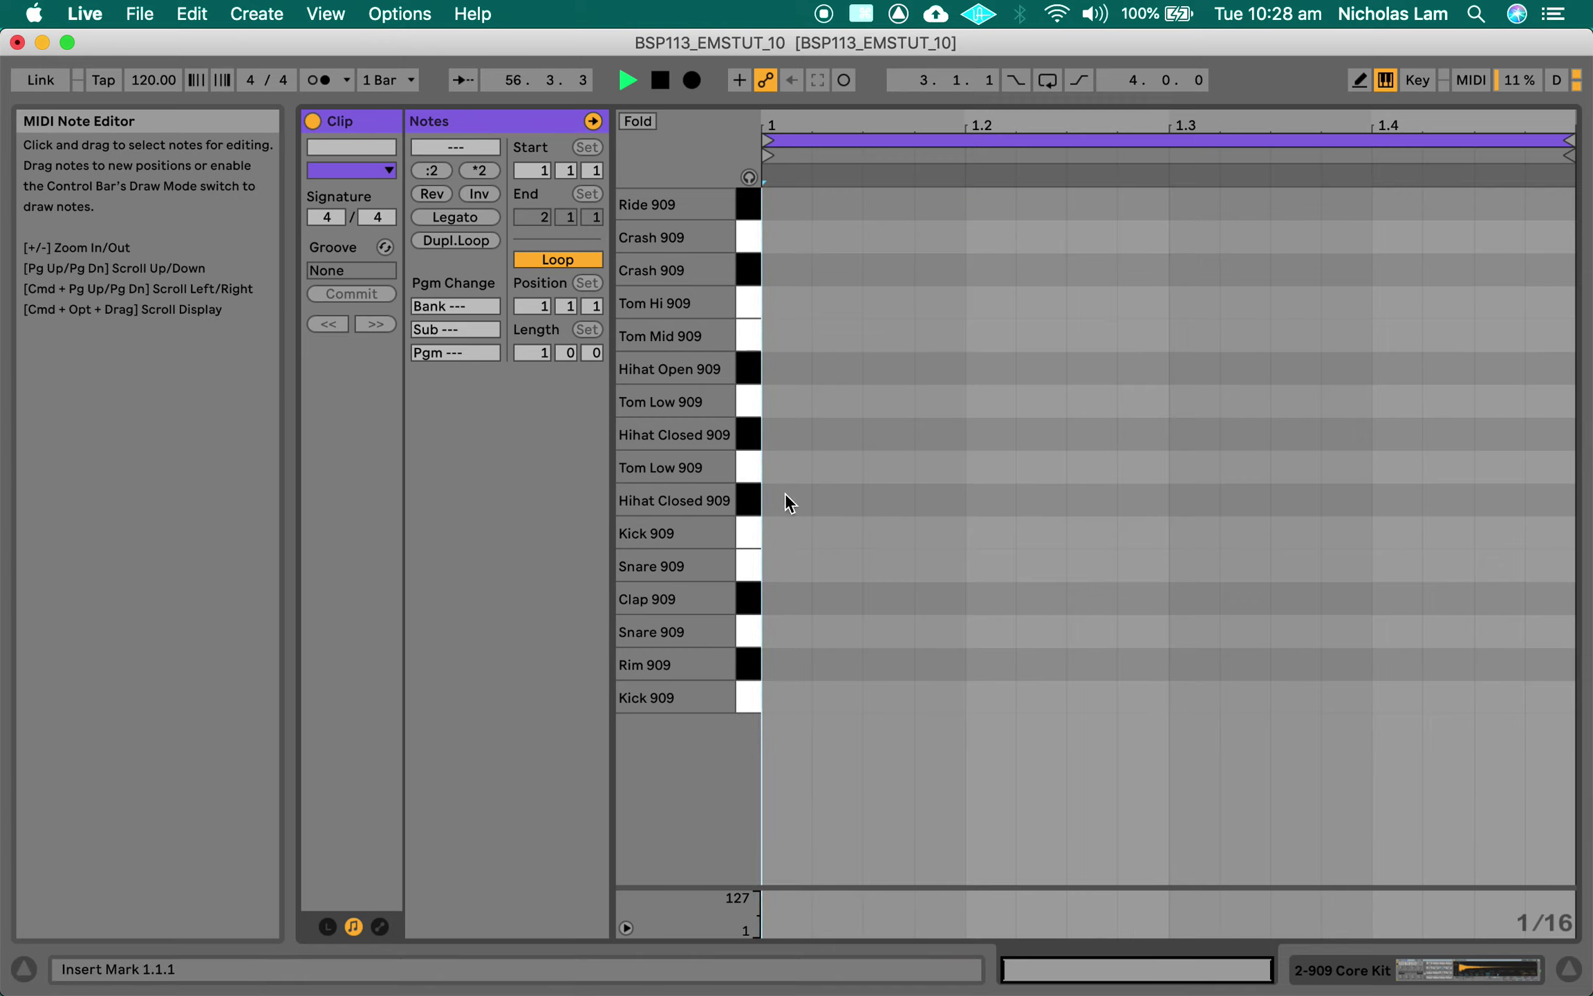
Add Hihat Open 909 notes at 1.1.3, 1.2.3, 1.3.3 and 1.4.3 in the second 909 Core Kit clip
double_click(905, 367)
left_click(1098, 386)
double_click(1095, 377)
double_click(1300, 377)
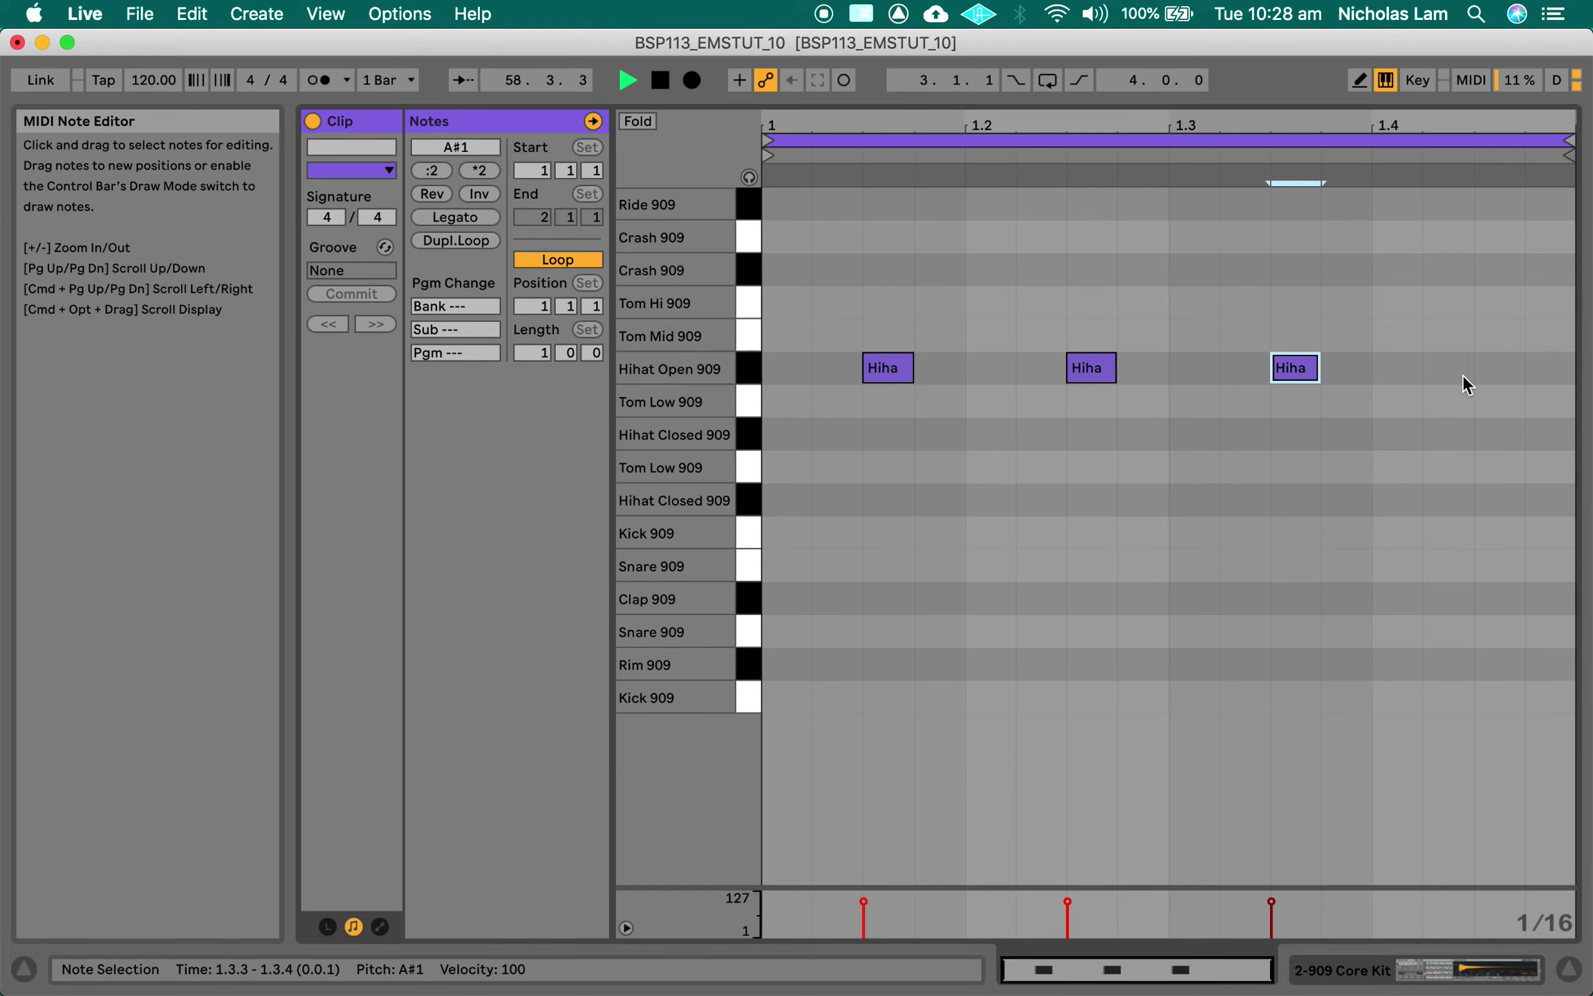
double_click(1497, 376)
Audition the second scene in the Session View and switch playback back to the first scene
key("Tab")
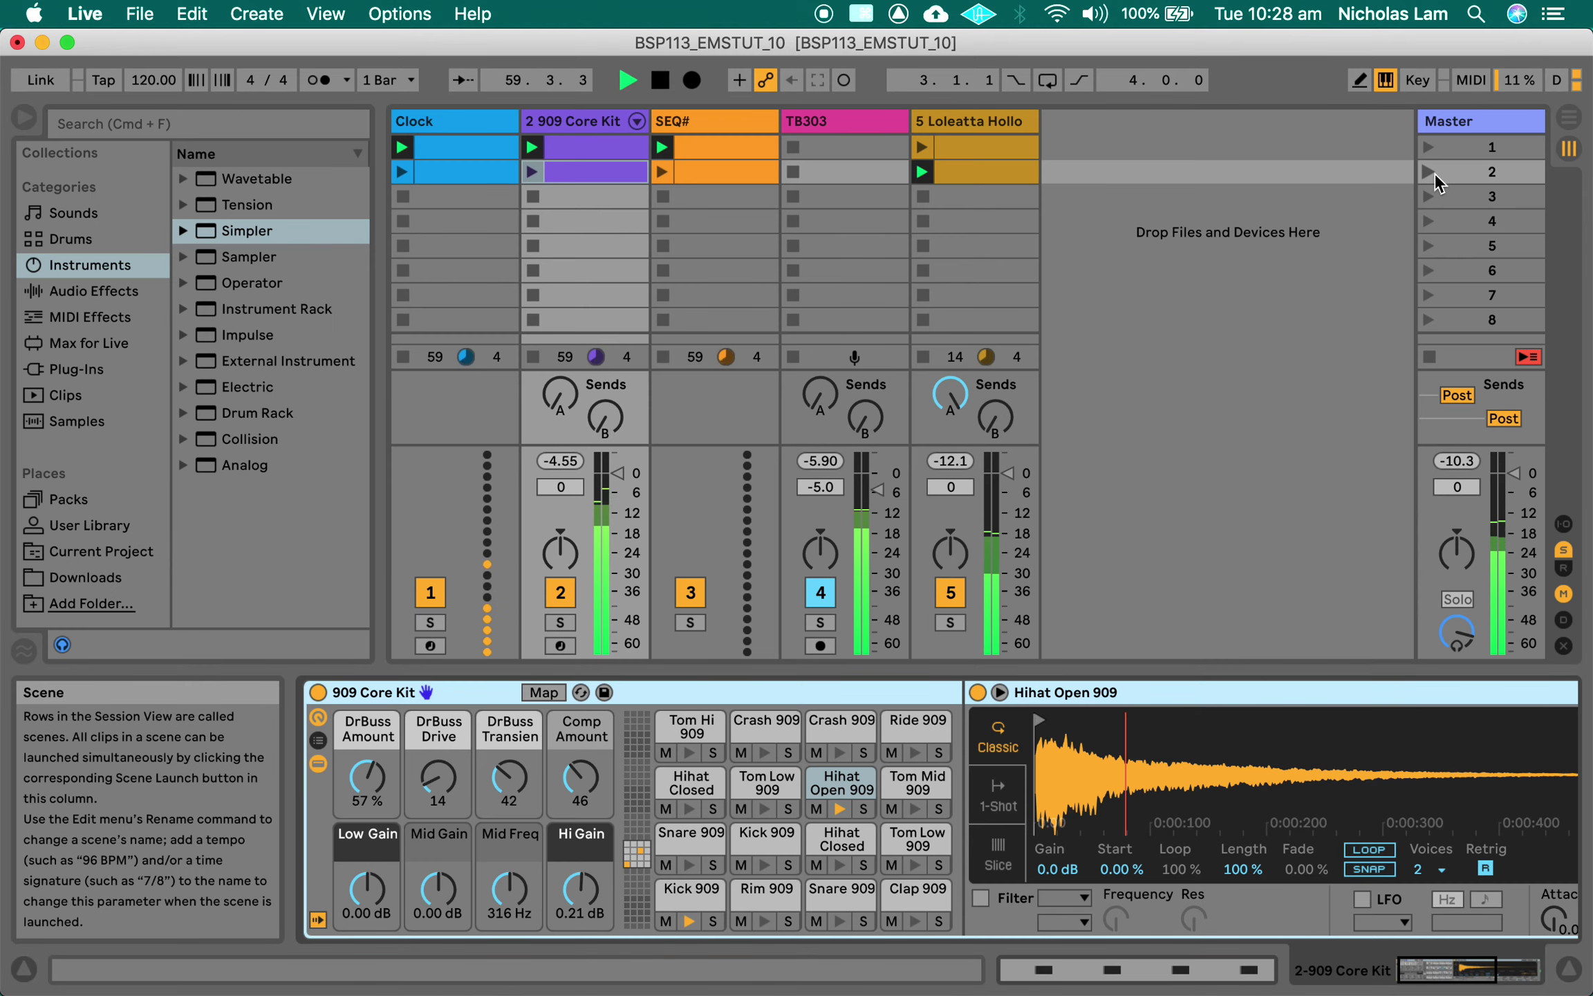
key("Tab")
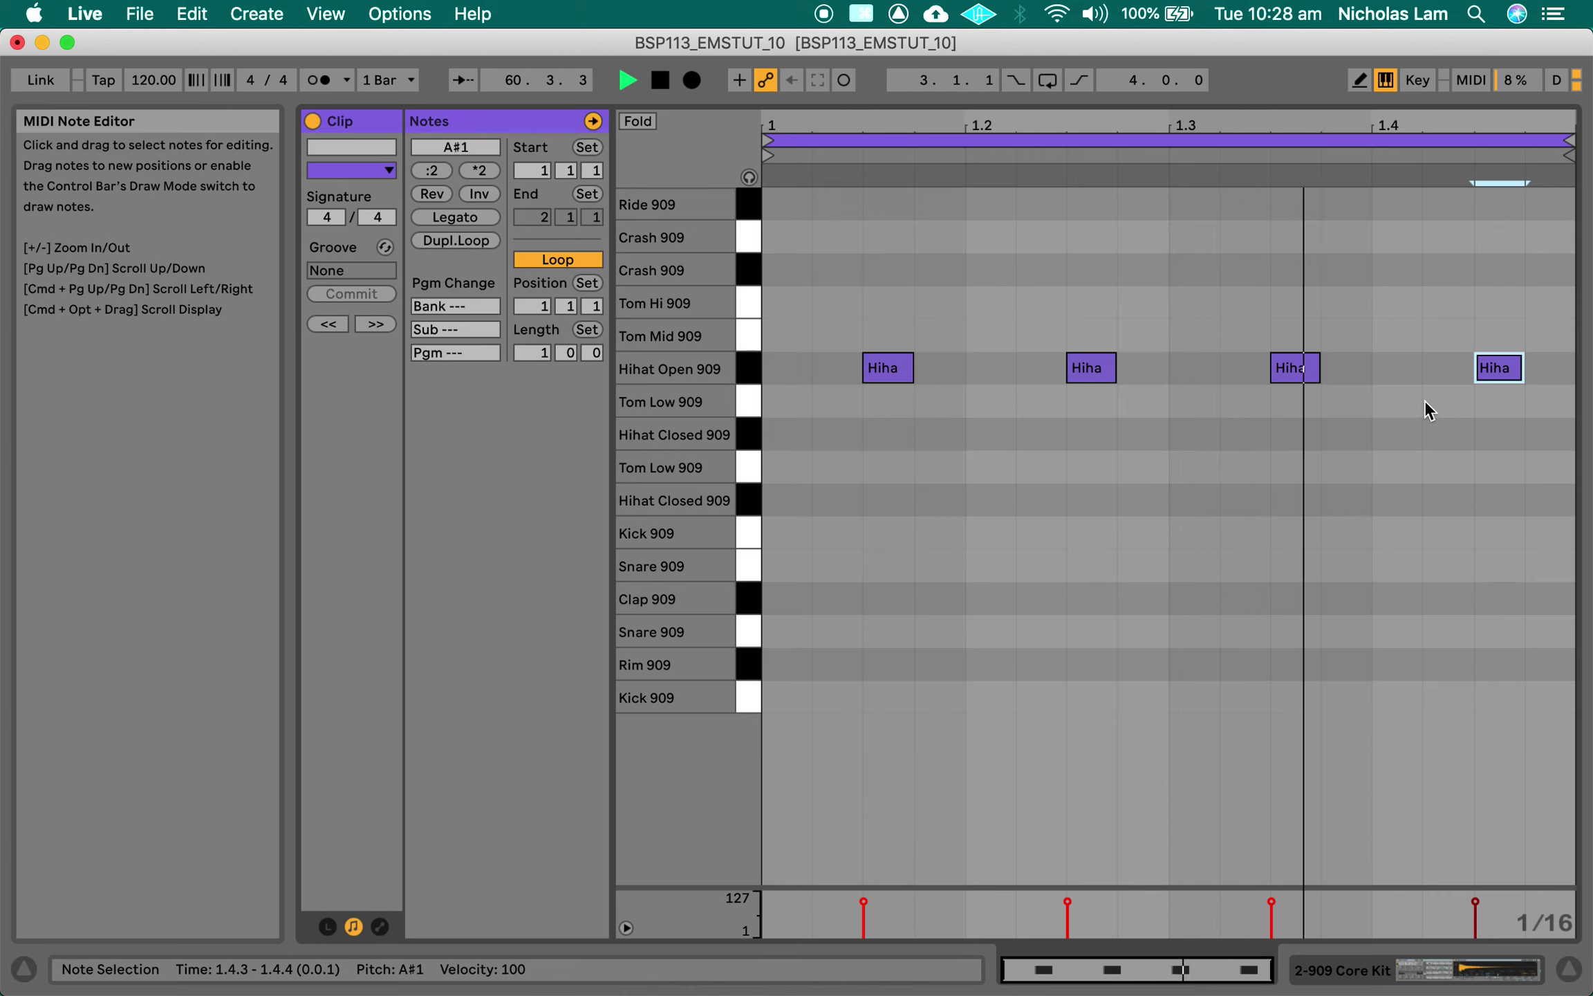
key("Tab")
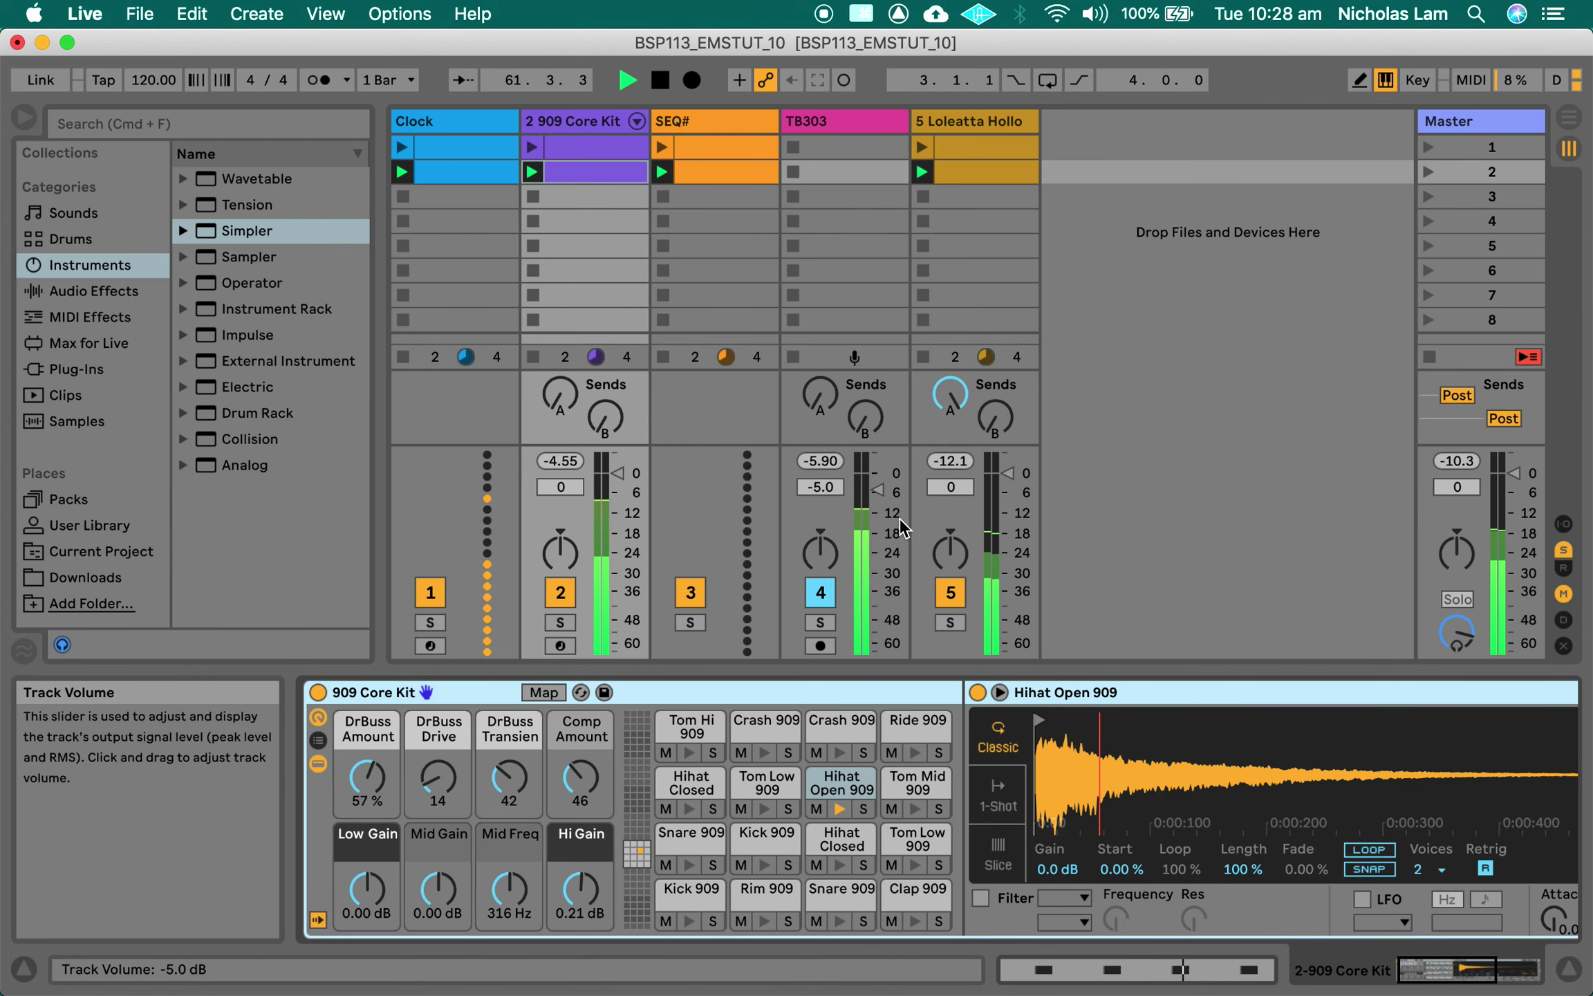
key("super+Tab")
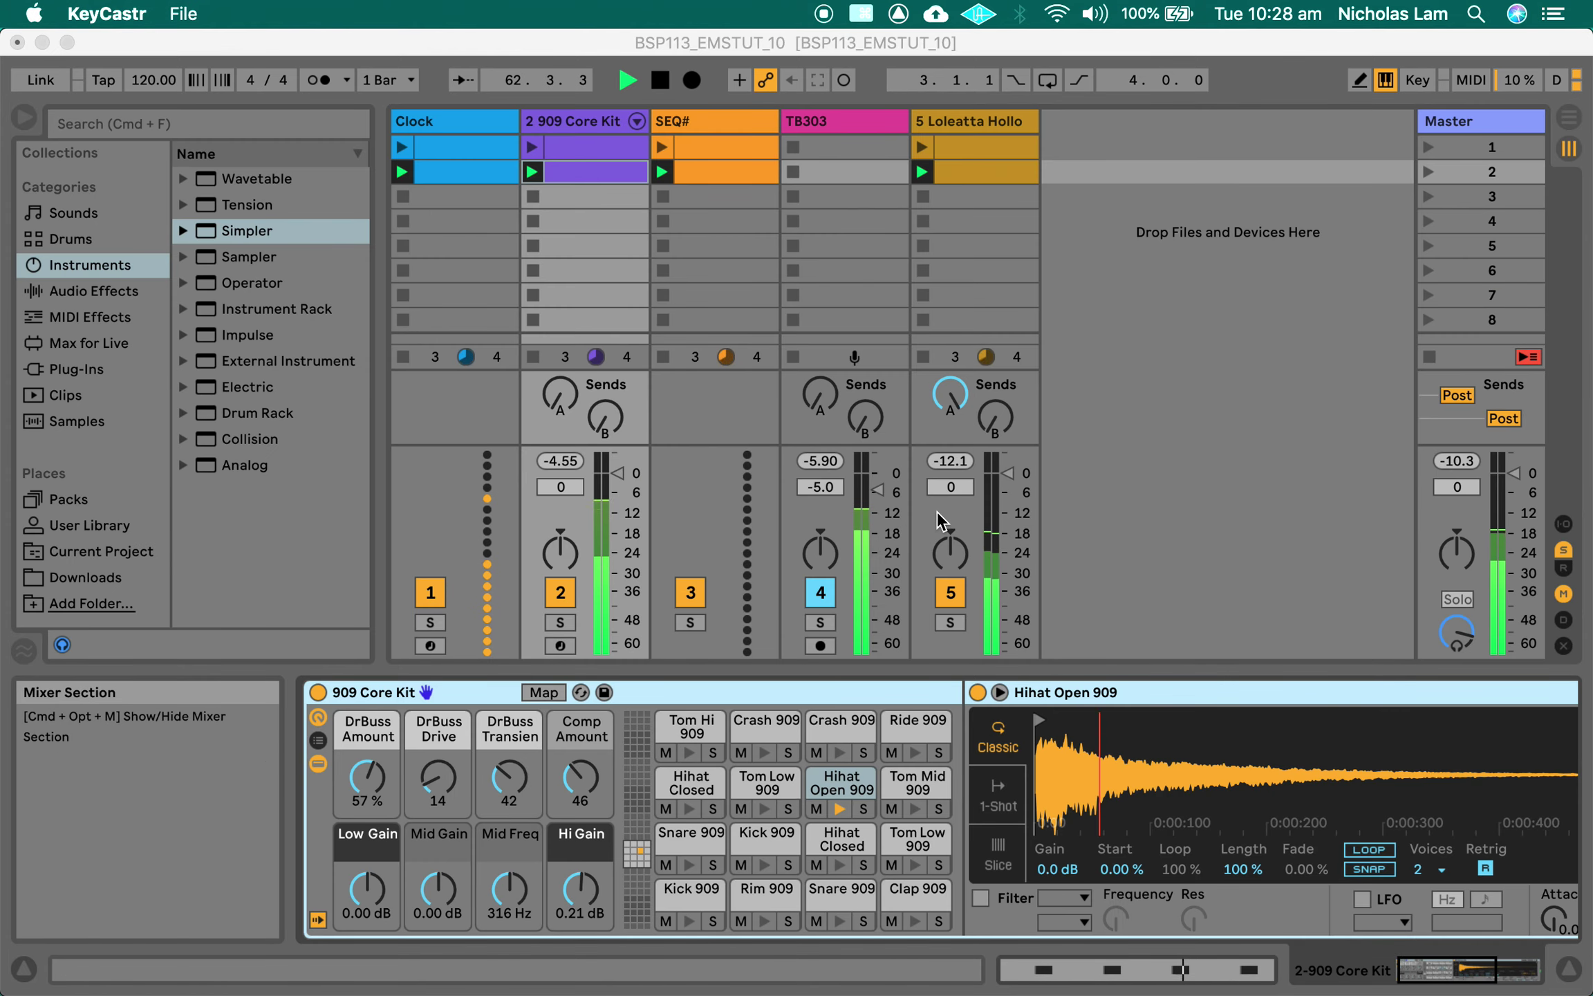
left_click(1425, 169)
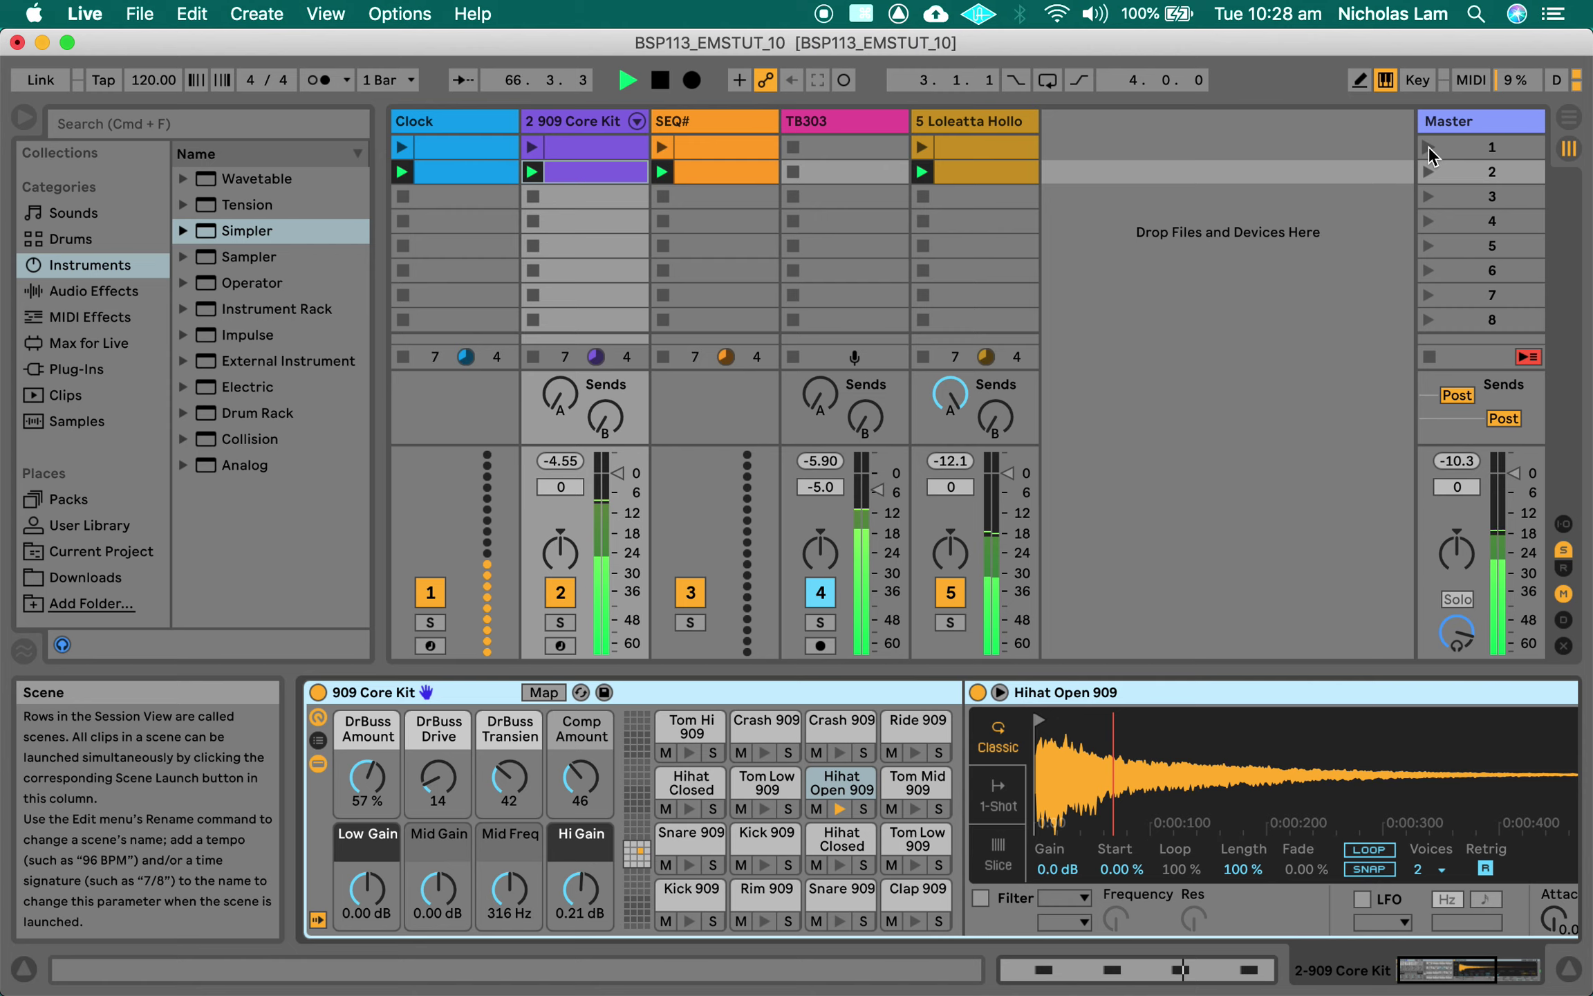
left_click(1428, 147)
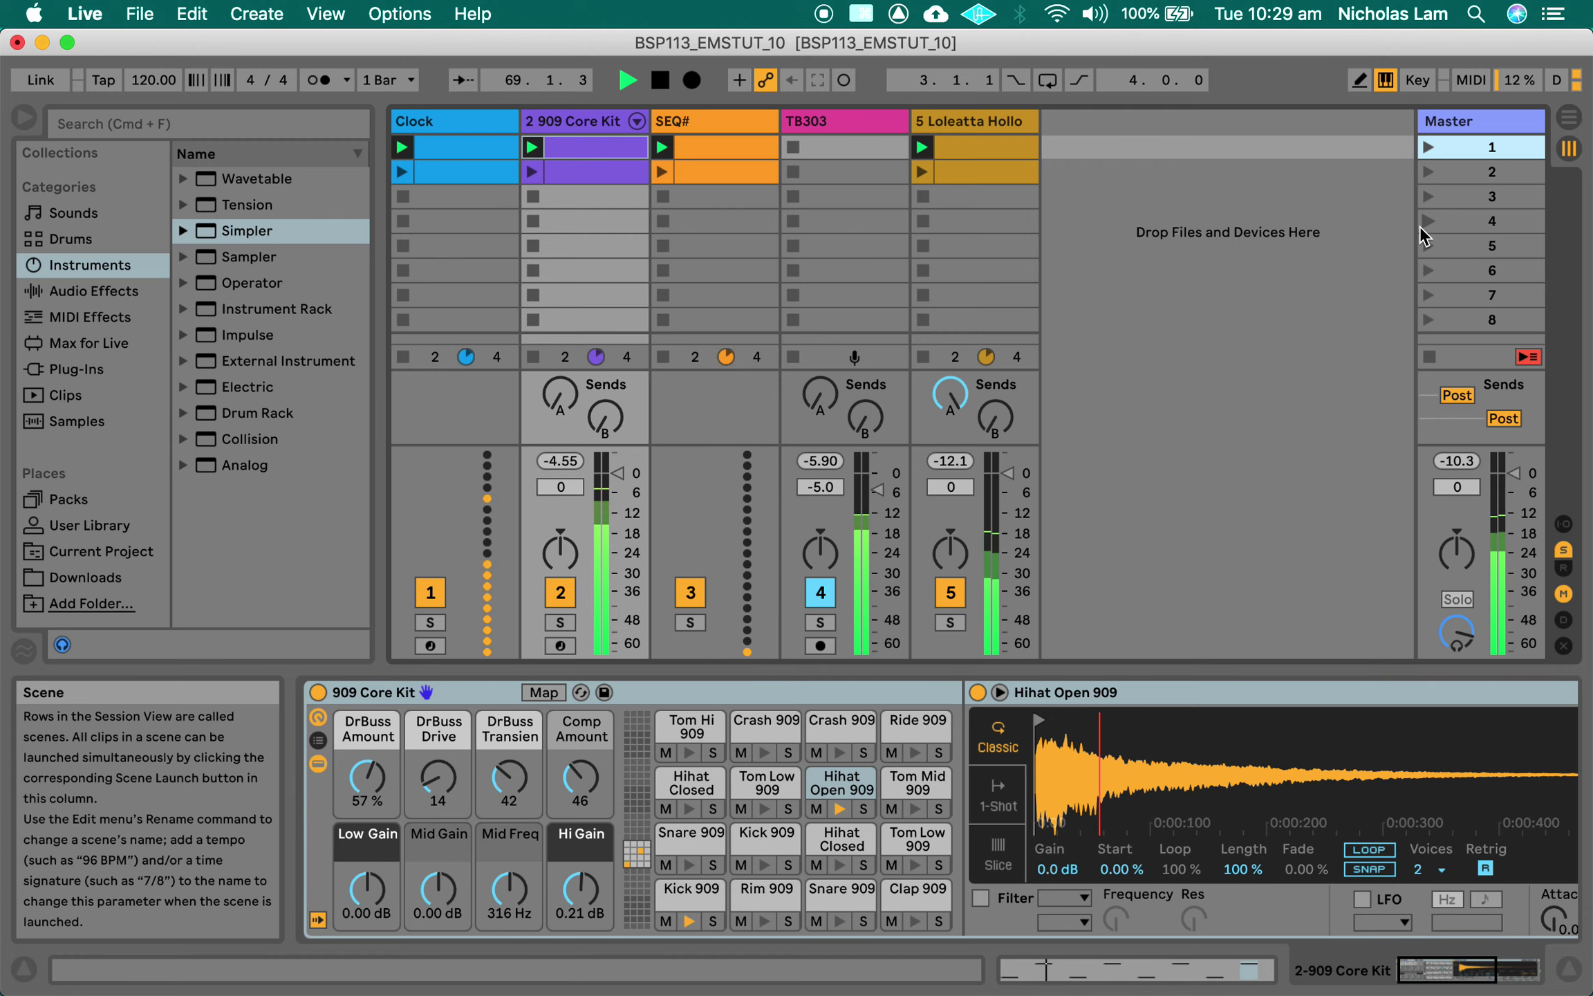
Set the first vocal clip's loop length to 4 bars and duplicate its one-bar A#2 pattern three times to fill it
double_click(978, 151)
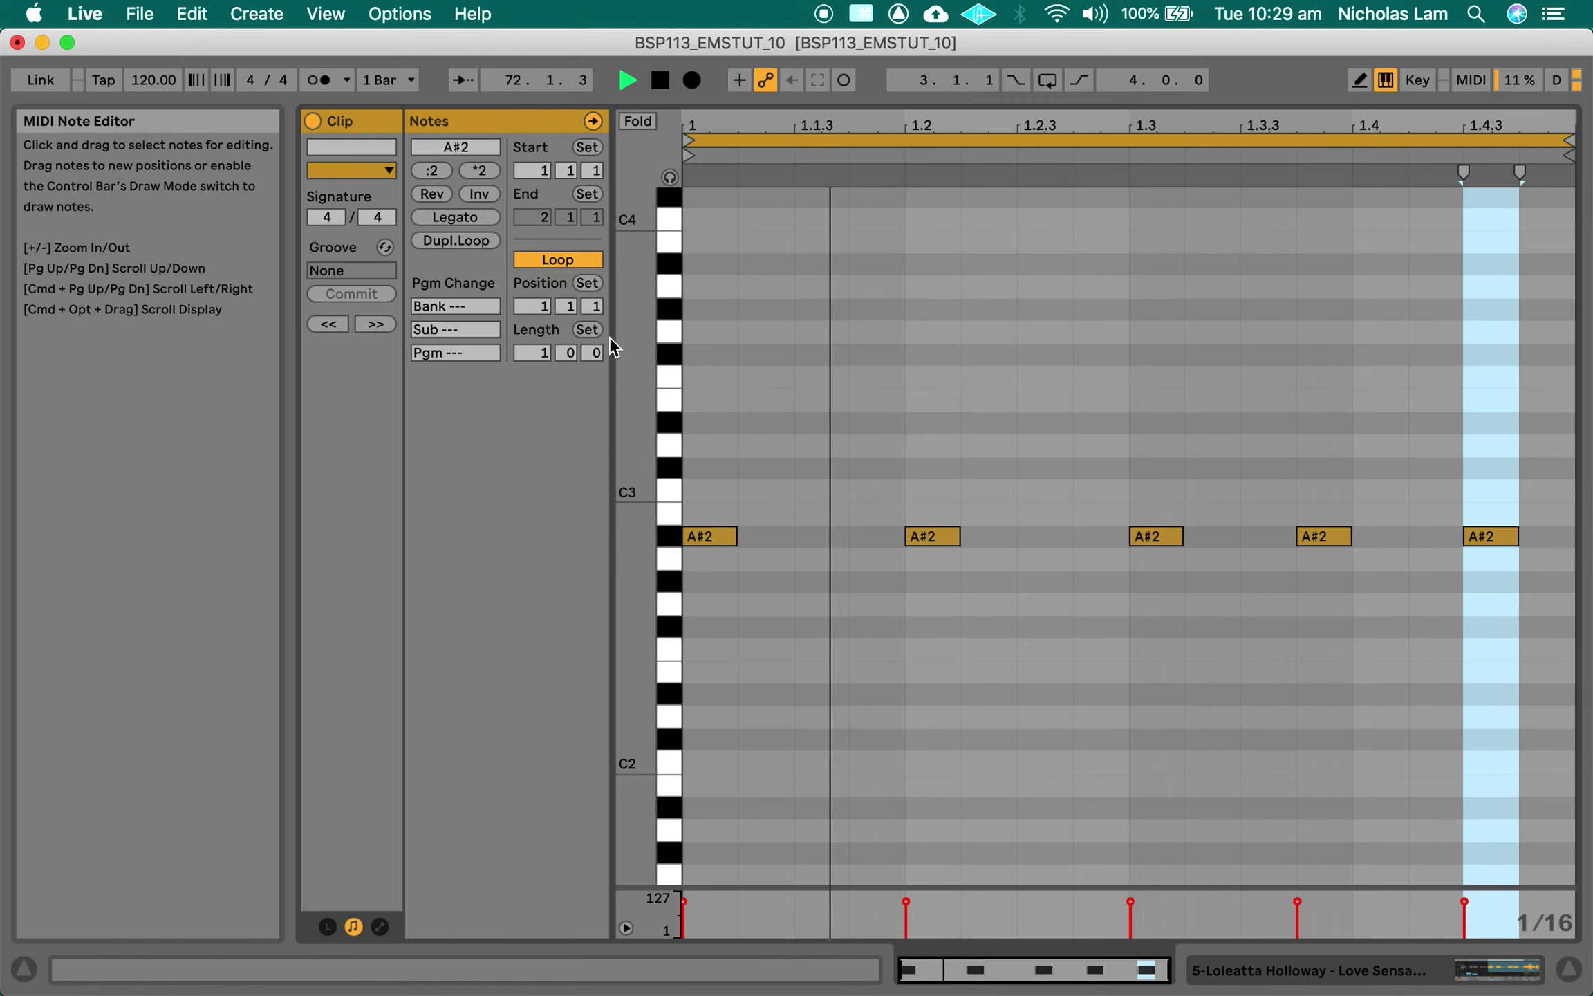
left_click(533, 353)
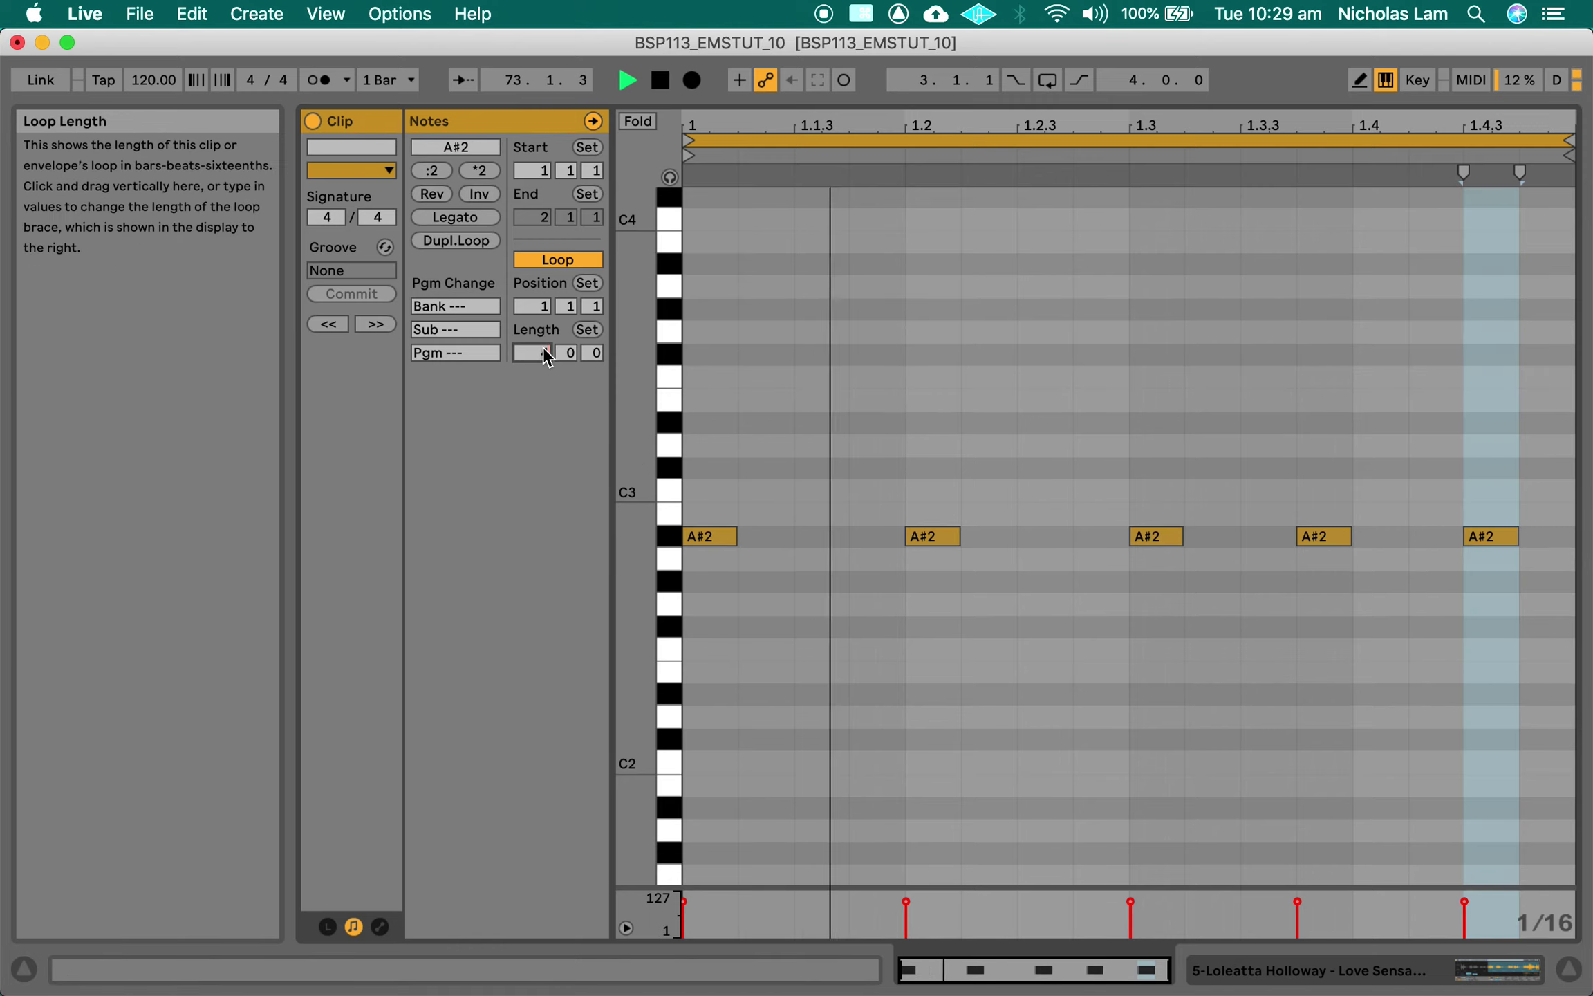
type("4")
key("Return")
left_click_drag(902, 581, 665, 522)
key("super+d")
key("super+d")
key("super+d")
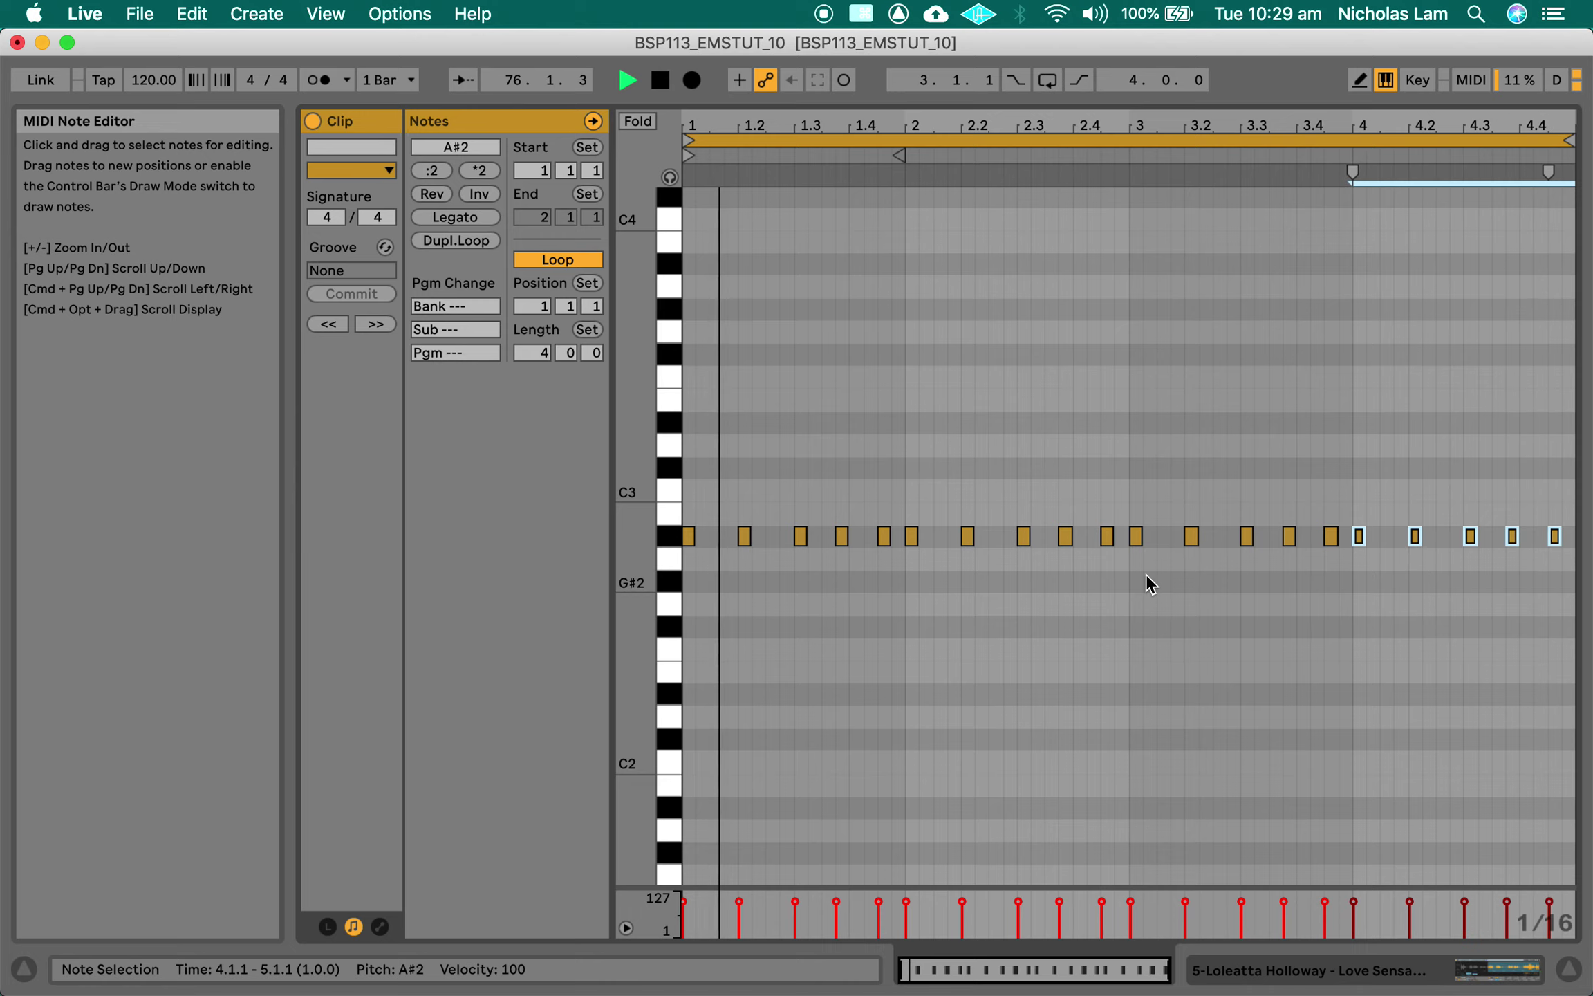
Hide the info view and add A#2 notes at 2.3.2 and 4.1.2 in the first vocal clip
left_click(24, 969)
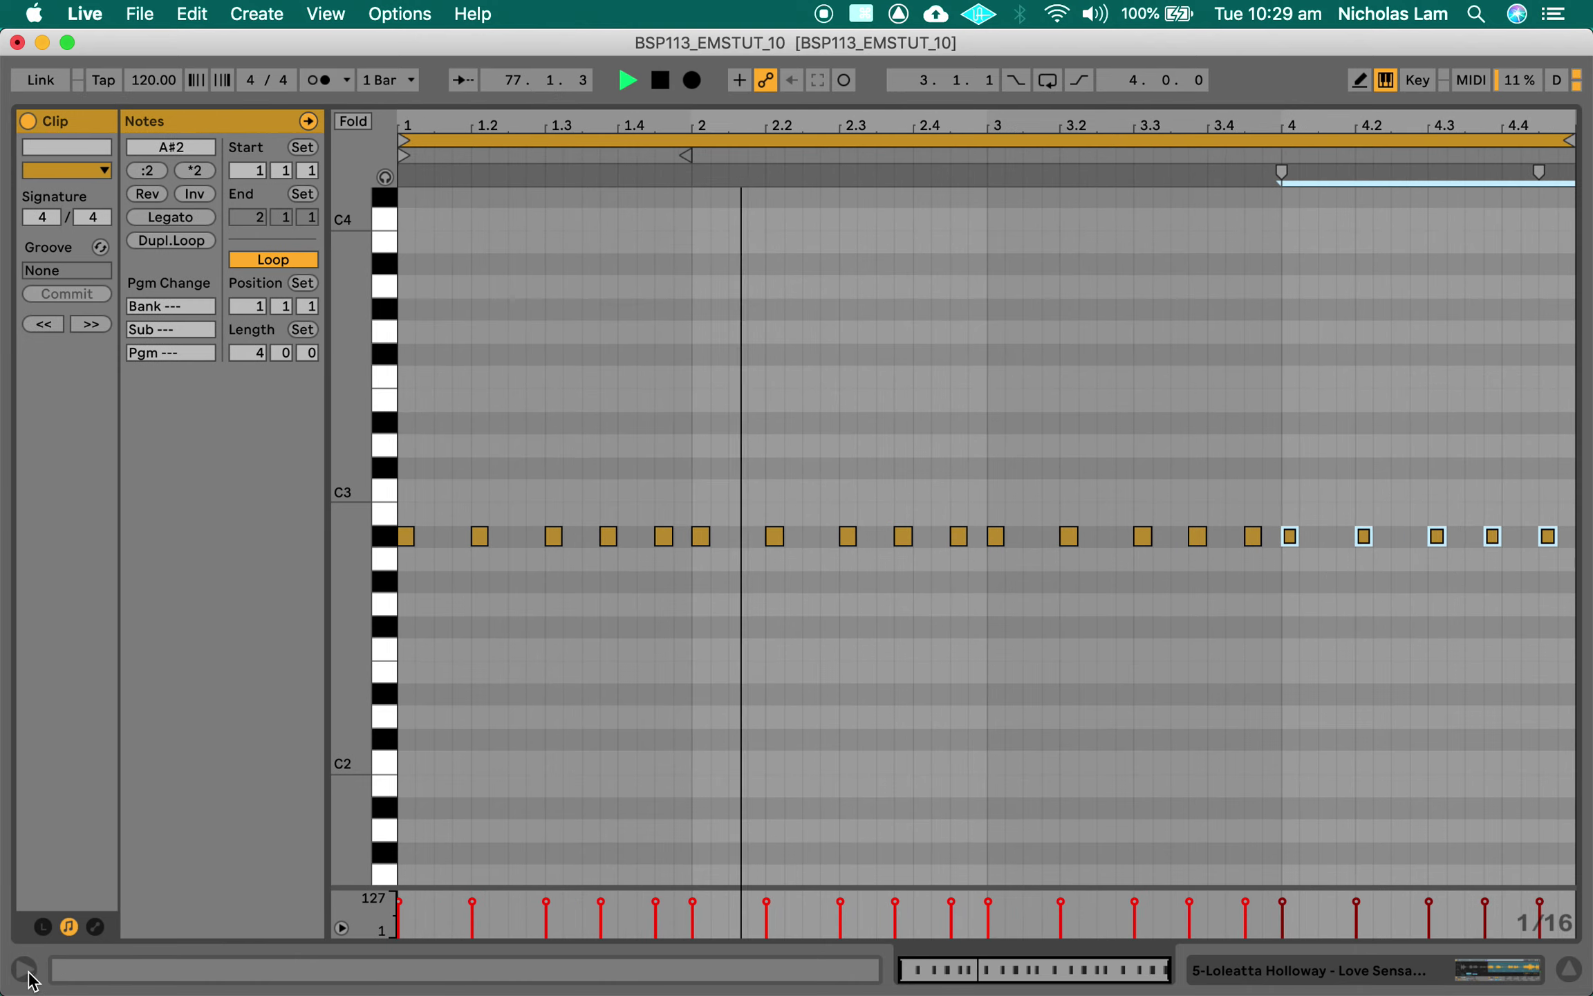
double_click(867, 538)
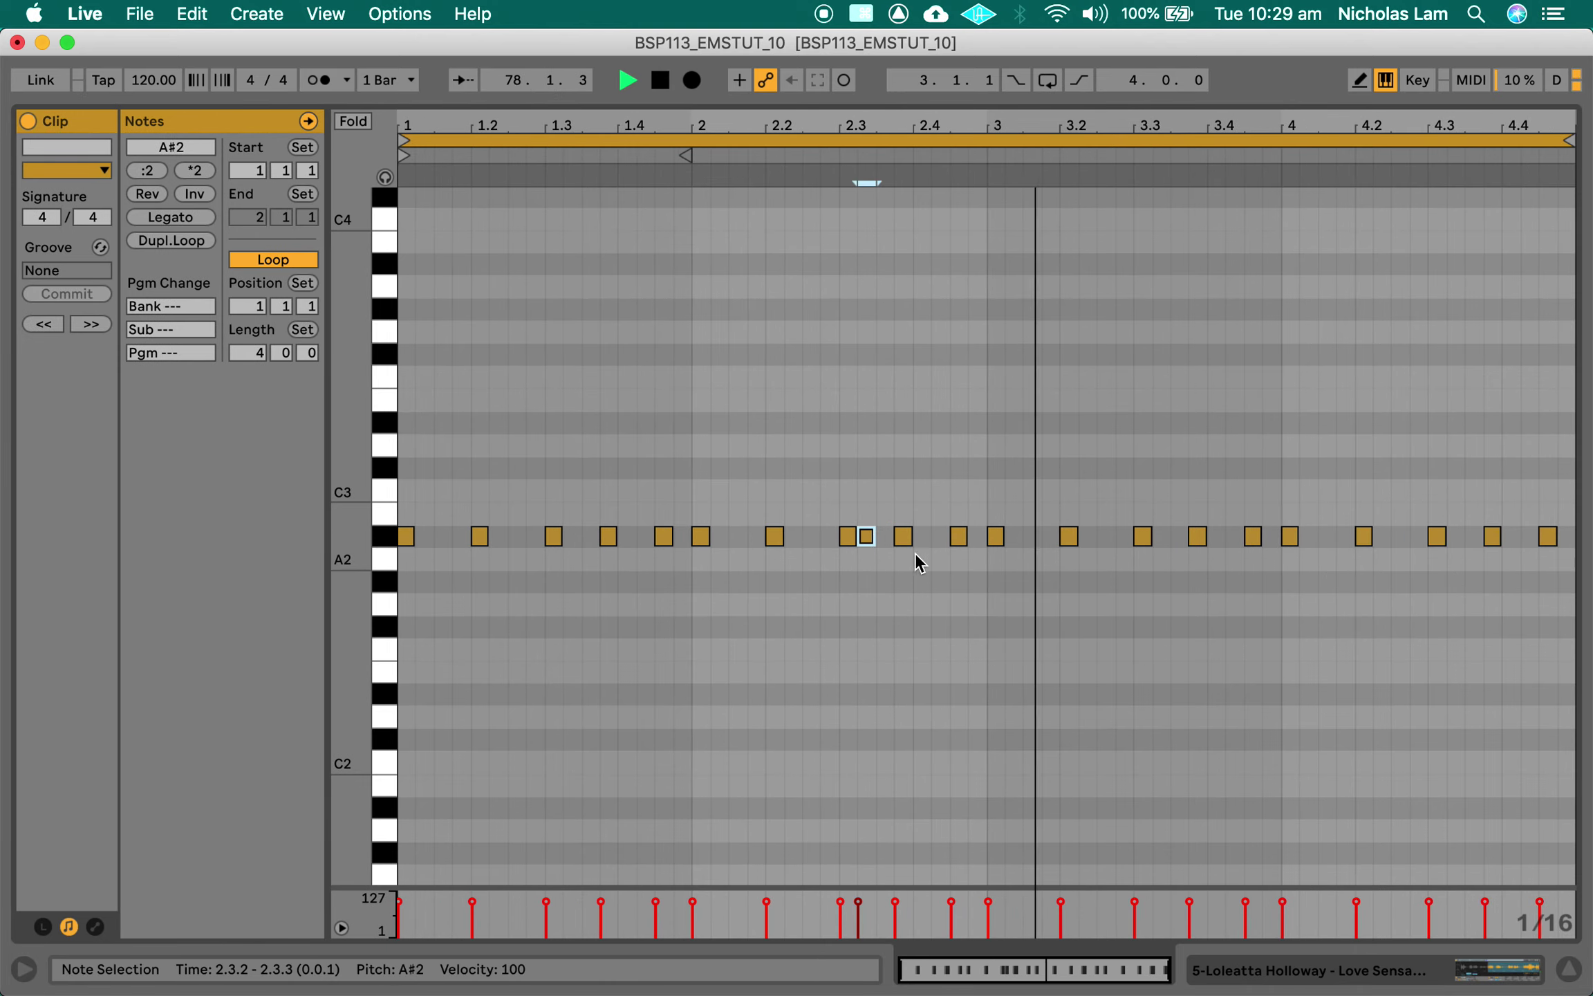
double_click(1311, 538)
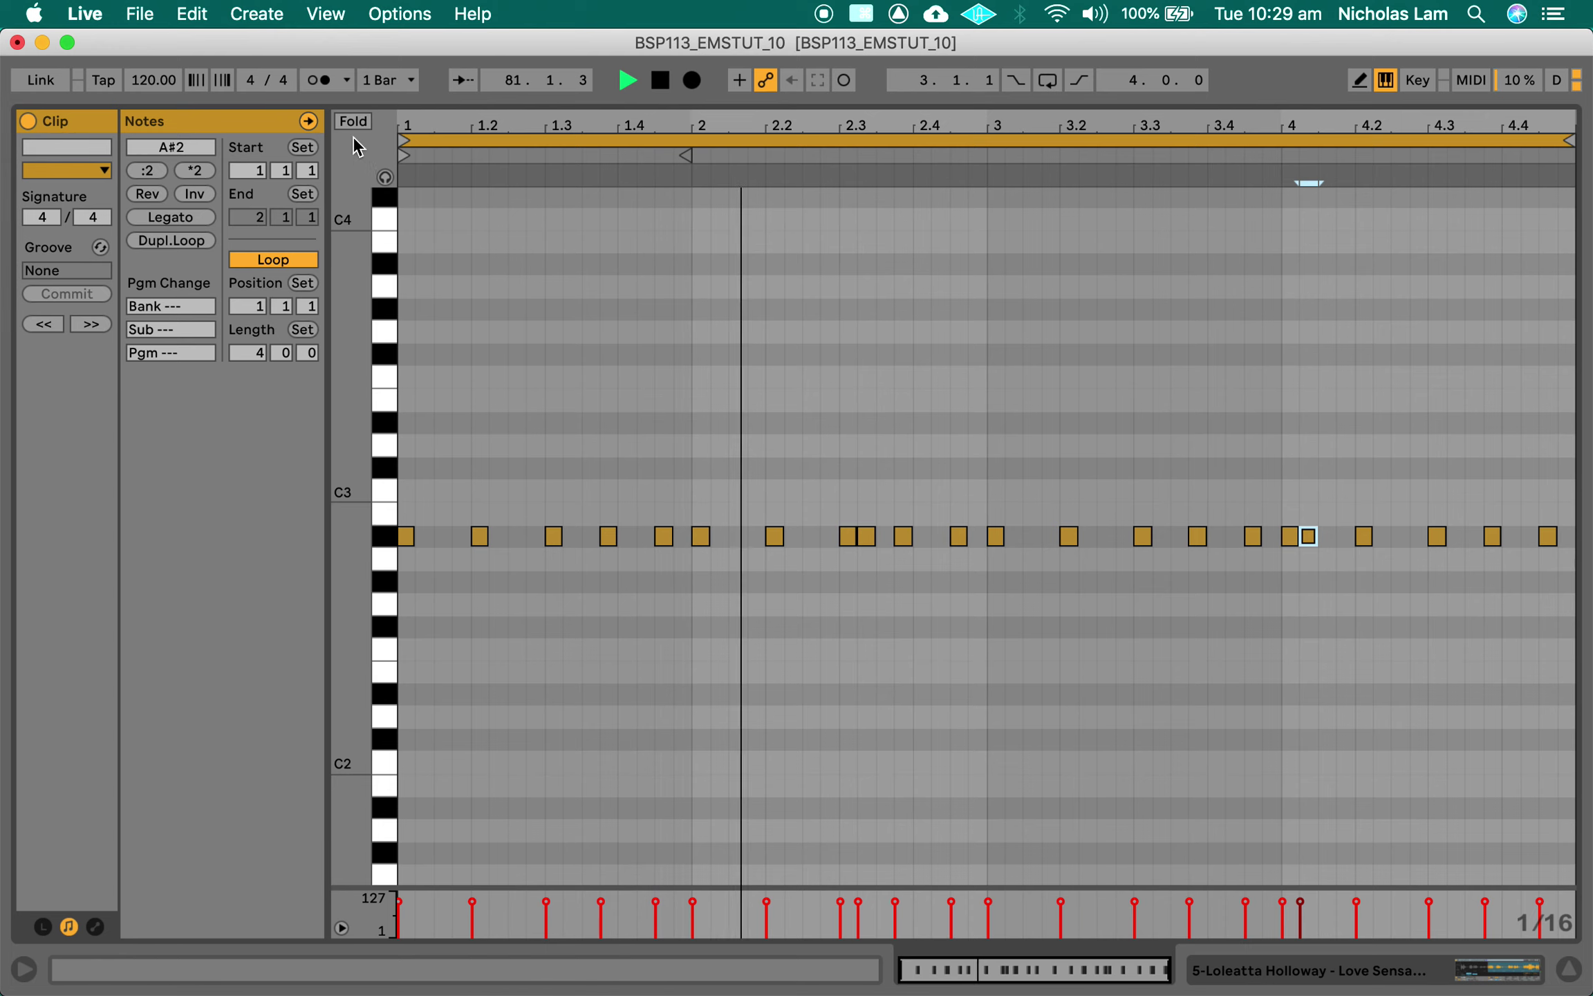
key("f")
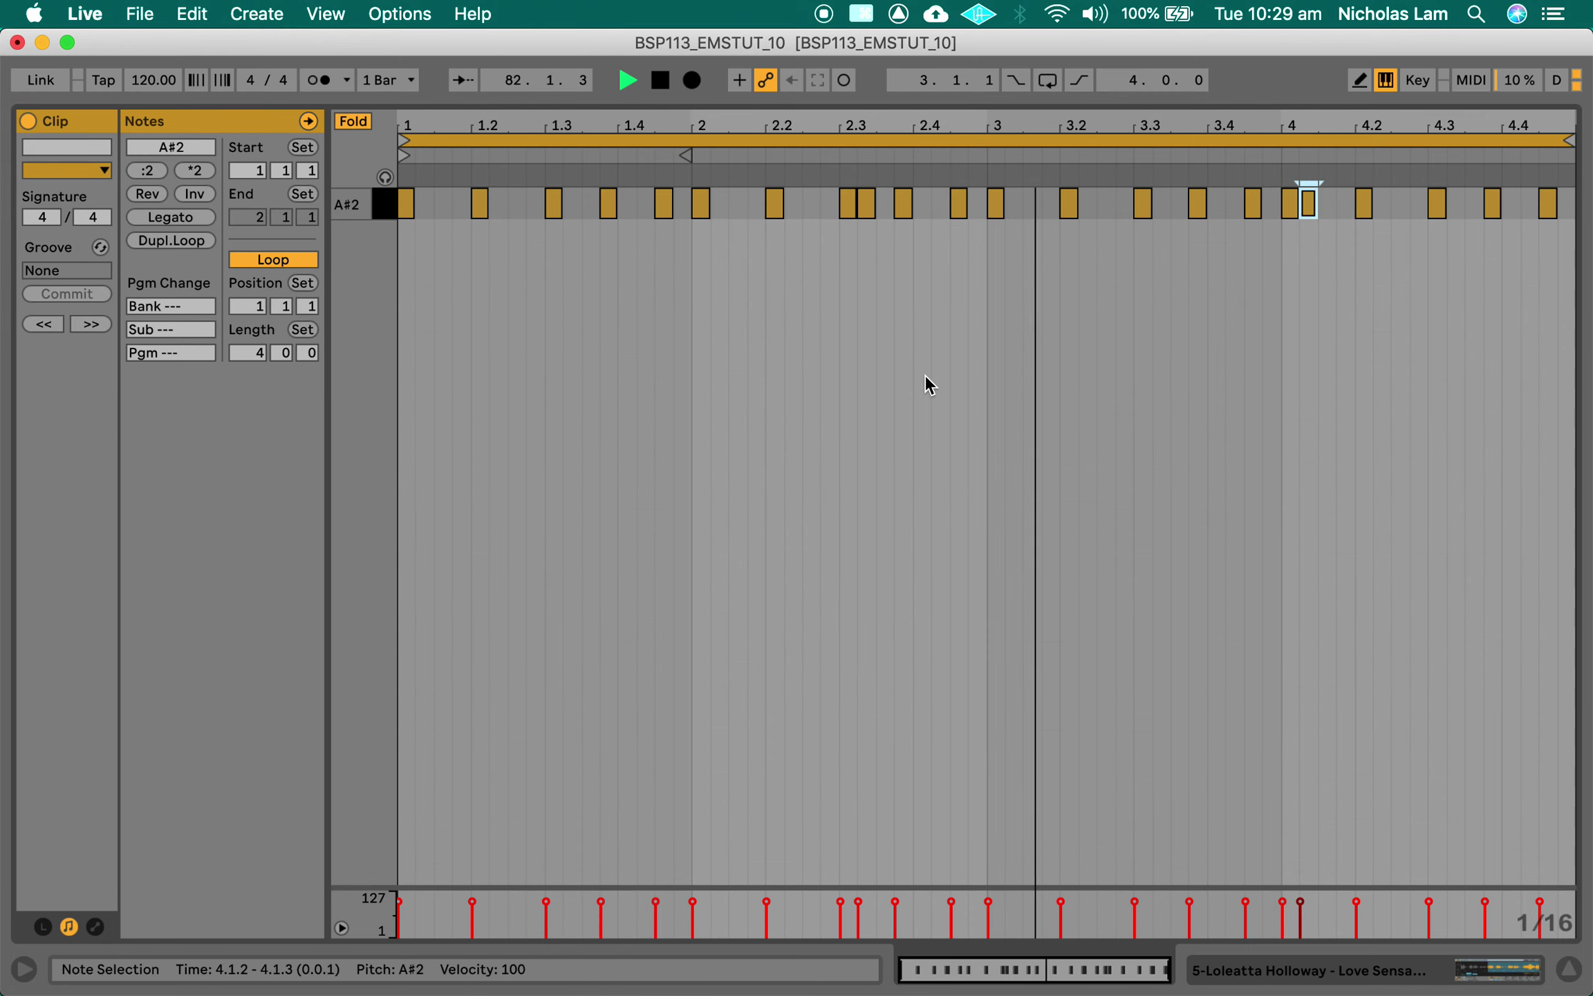
key("Tab")
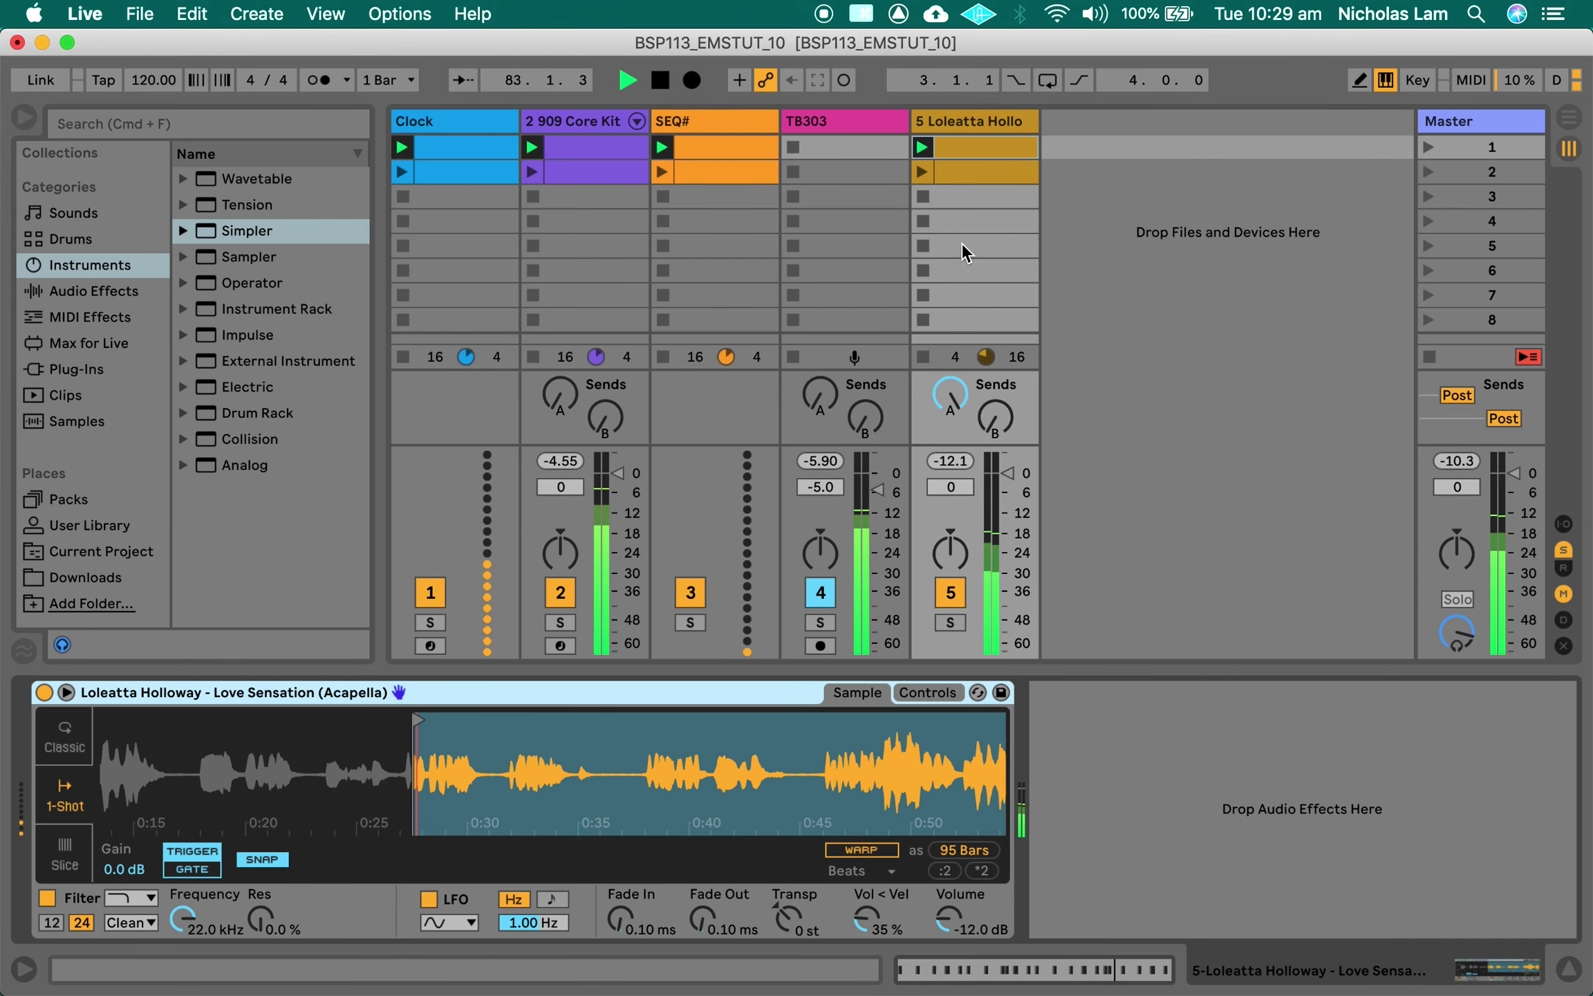
Launch the second scene and extend its vocal clip to a 4-bar loop filled with copies of the first-bar pattern
left_click(1429, 172)
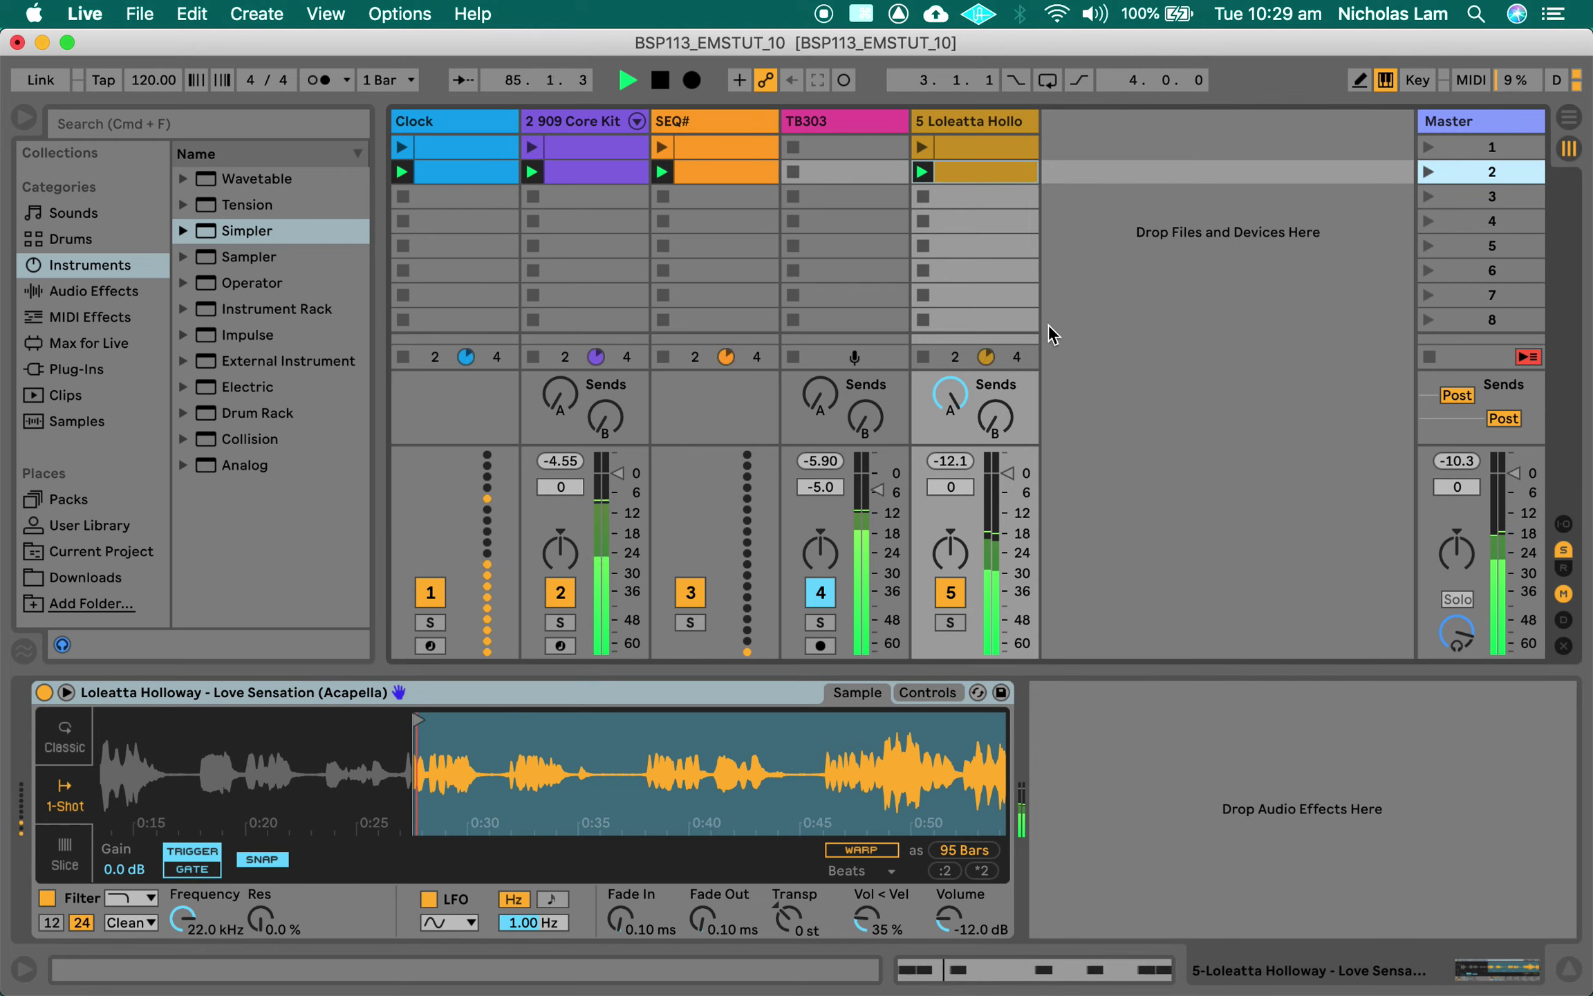
double_click(969, 172)
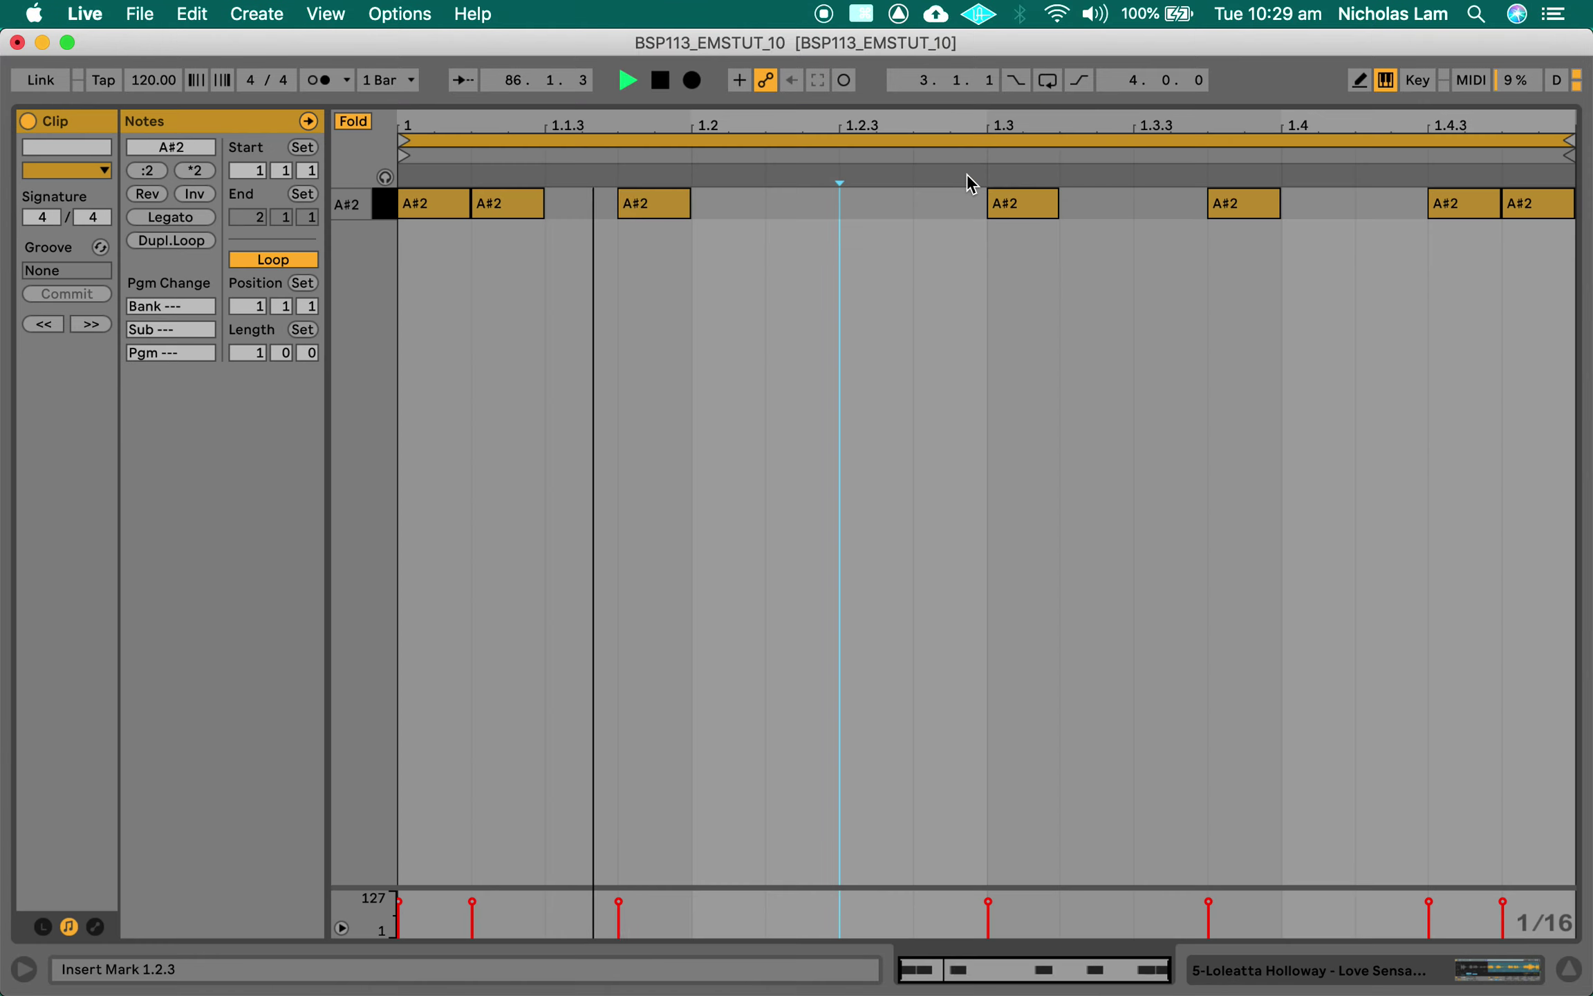
left_click(250, 358)
type("4")
key("Return")
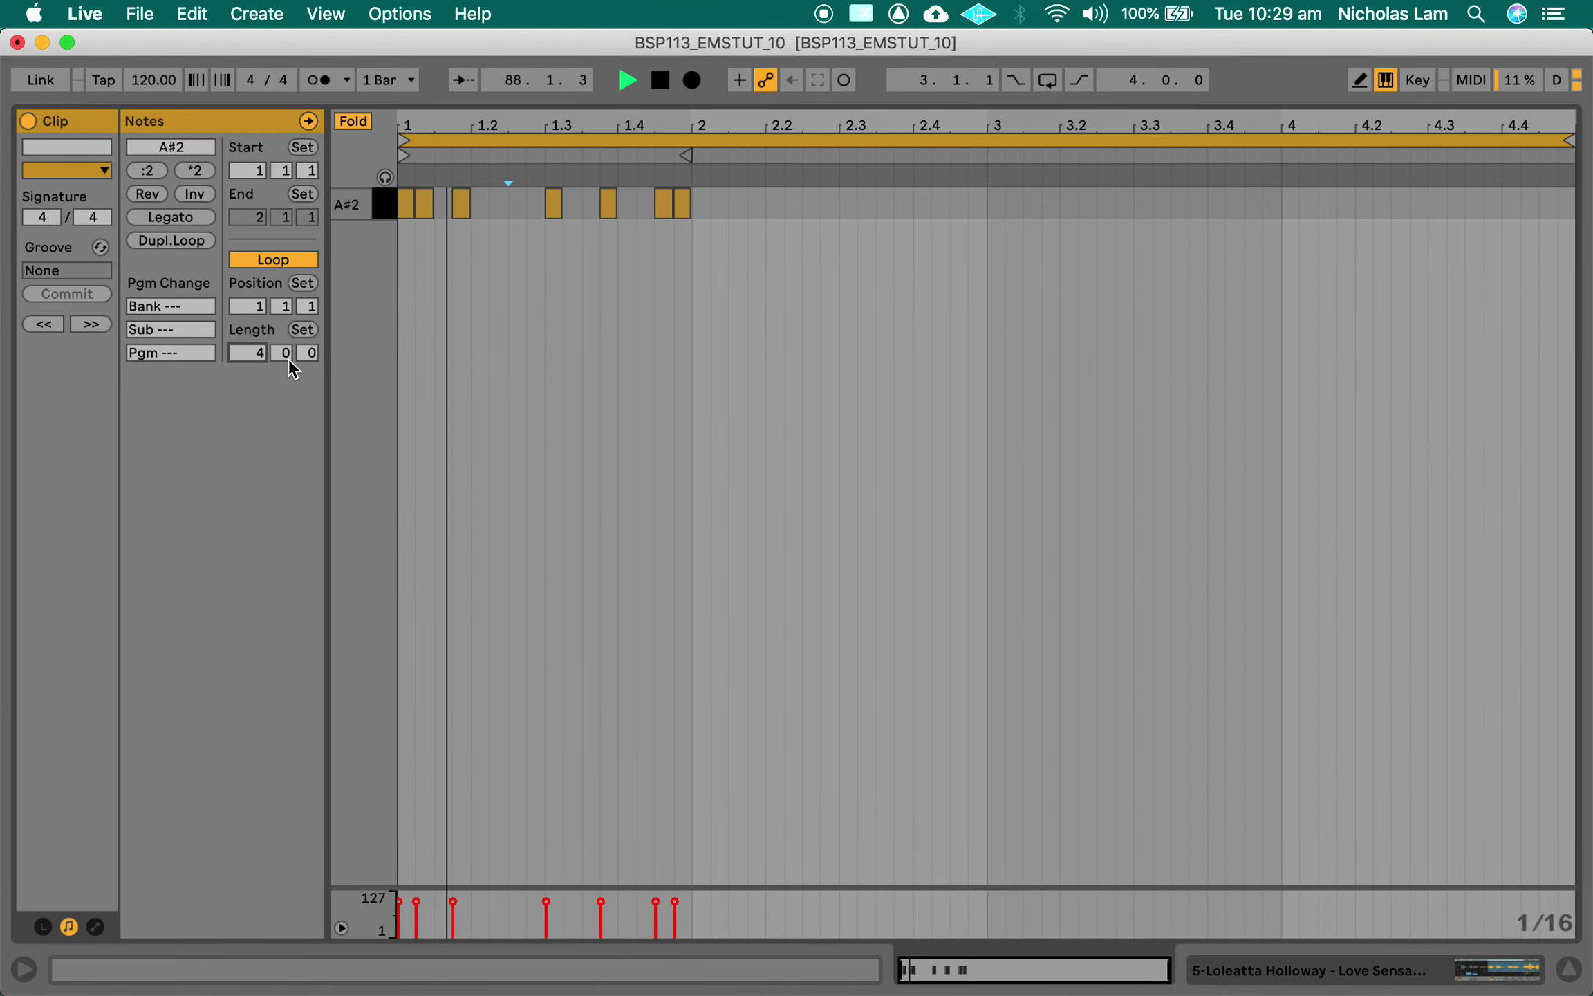
left_click_drag(684, 239, 410, 201)
key("super+d")
key("super+d")
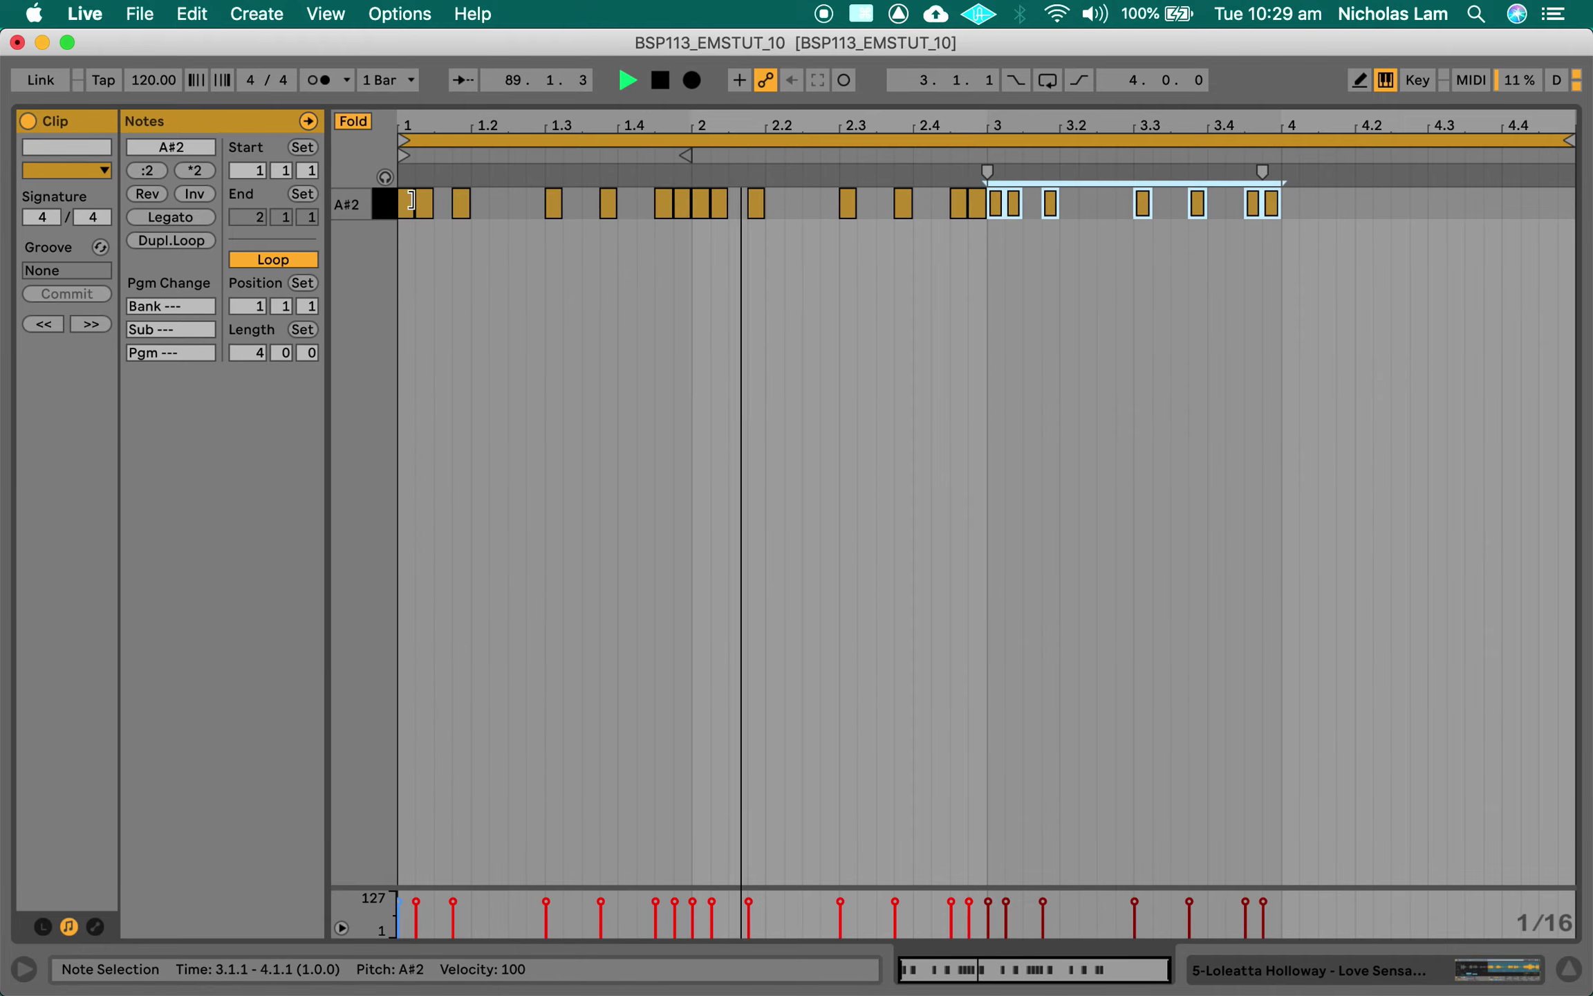
key("super+d")
Unfold the note editor and transpose the second vocal clip's bar 4 notes to A2, with those from 4.3.1 onward at G#2
left_click(354, 121)
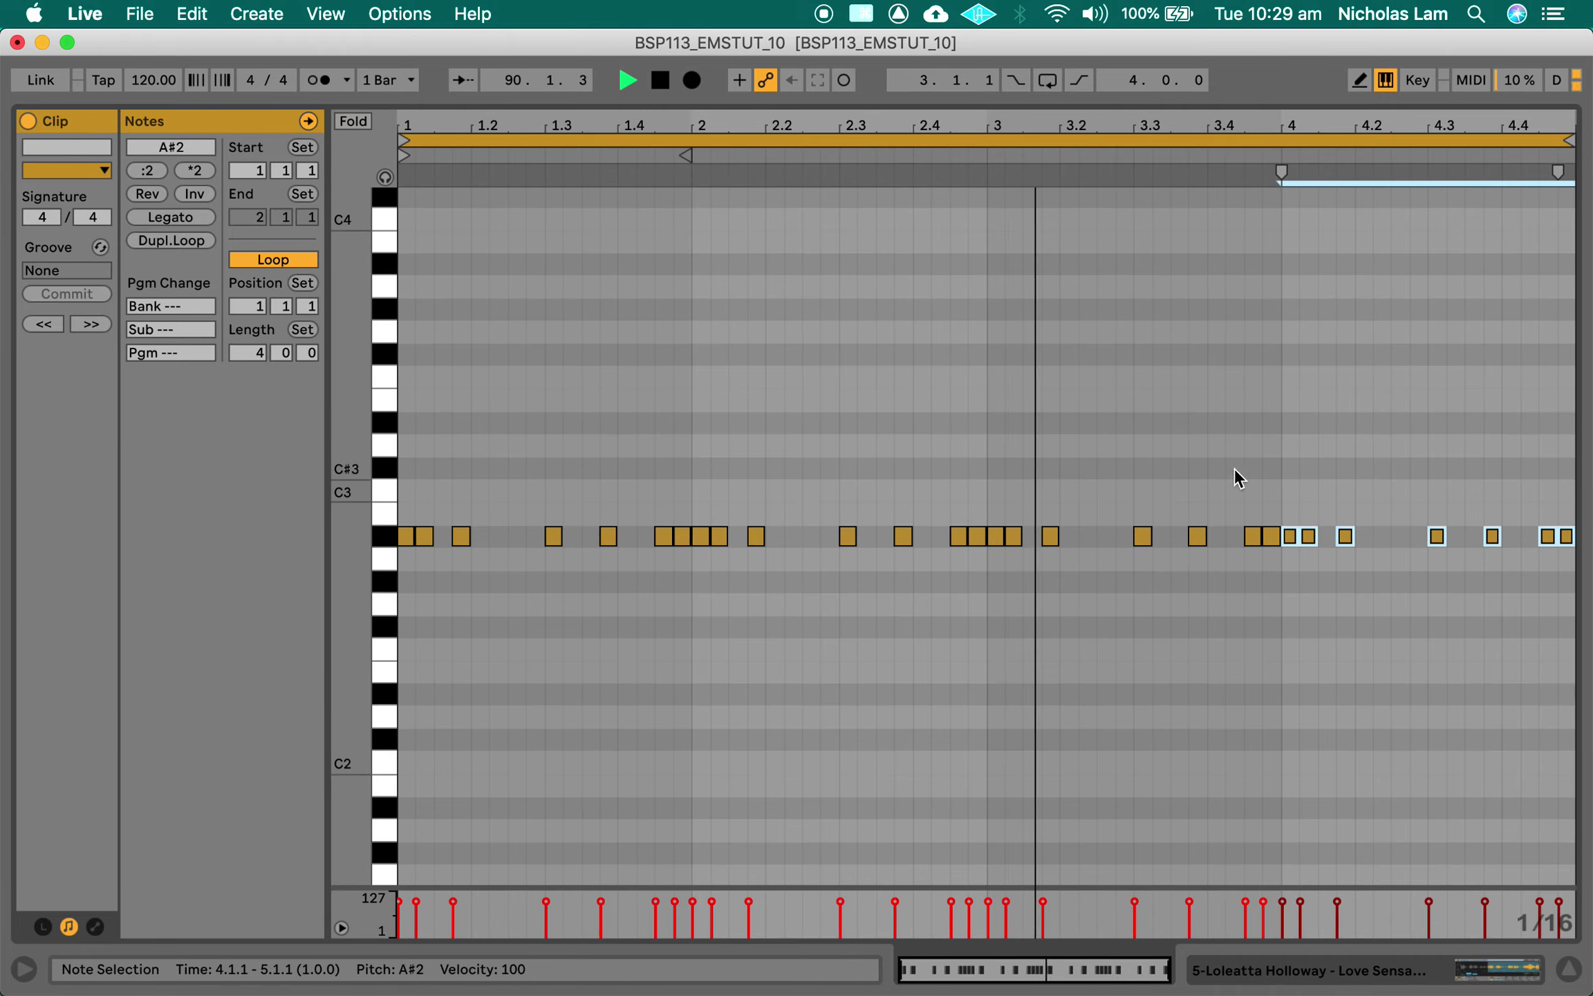
key("Down")
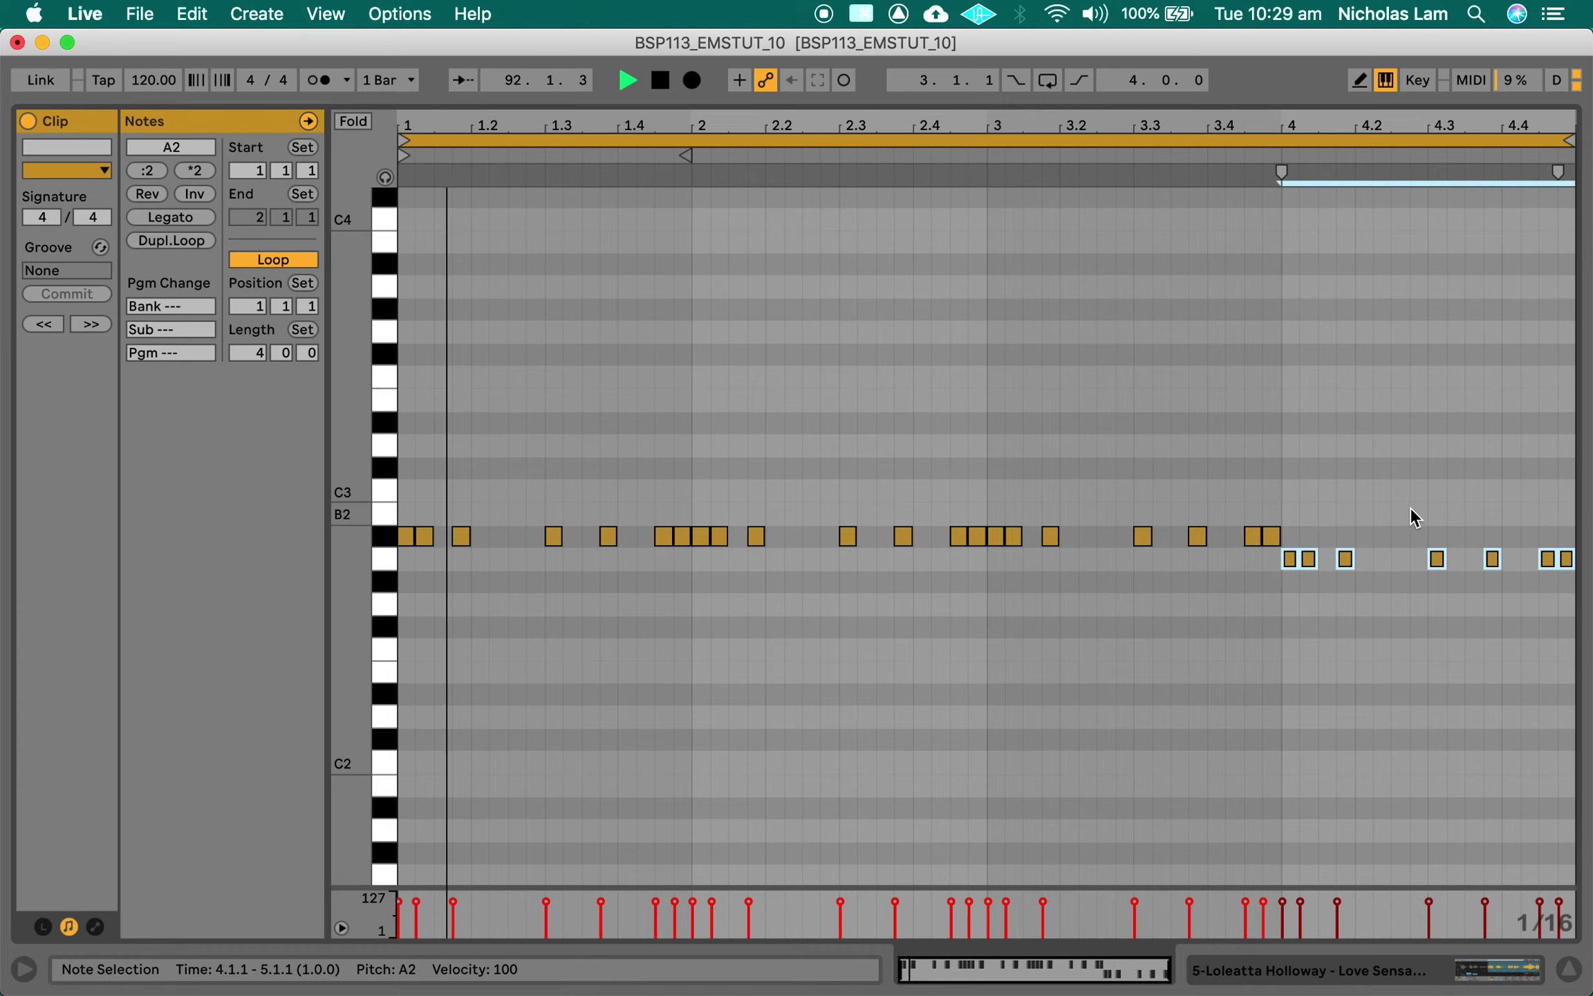
left_click_drag(1407, 483, 1576, 604)
key("Down")
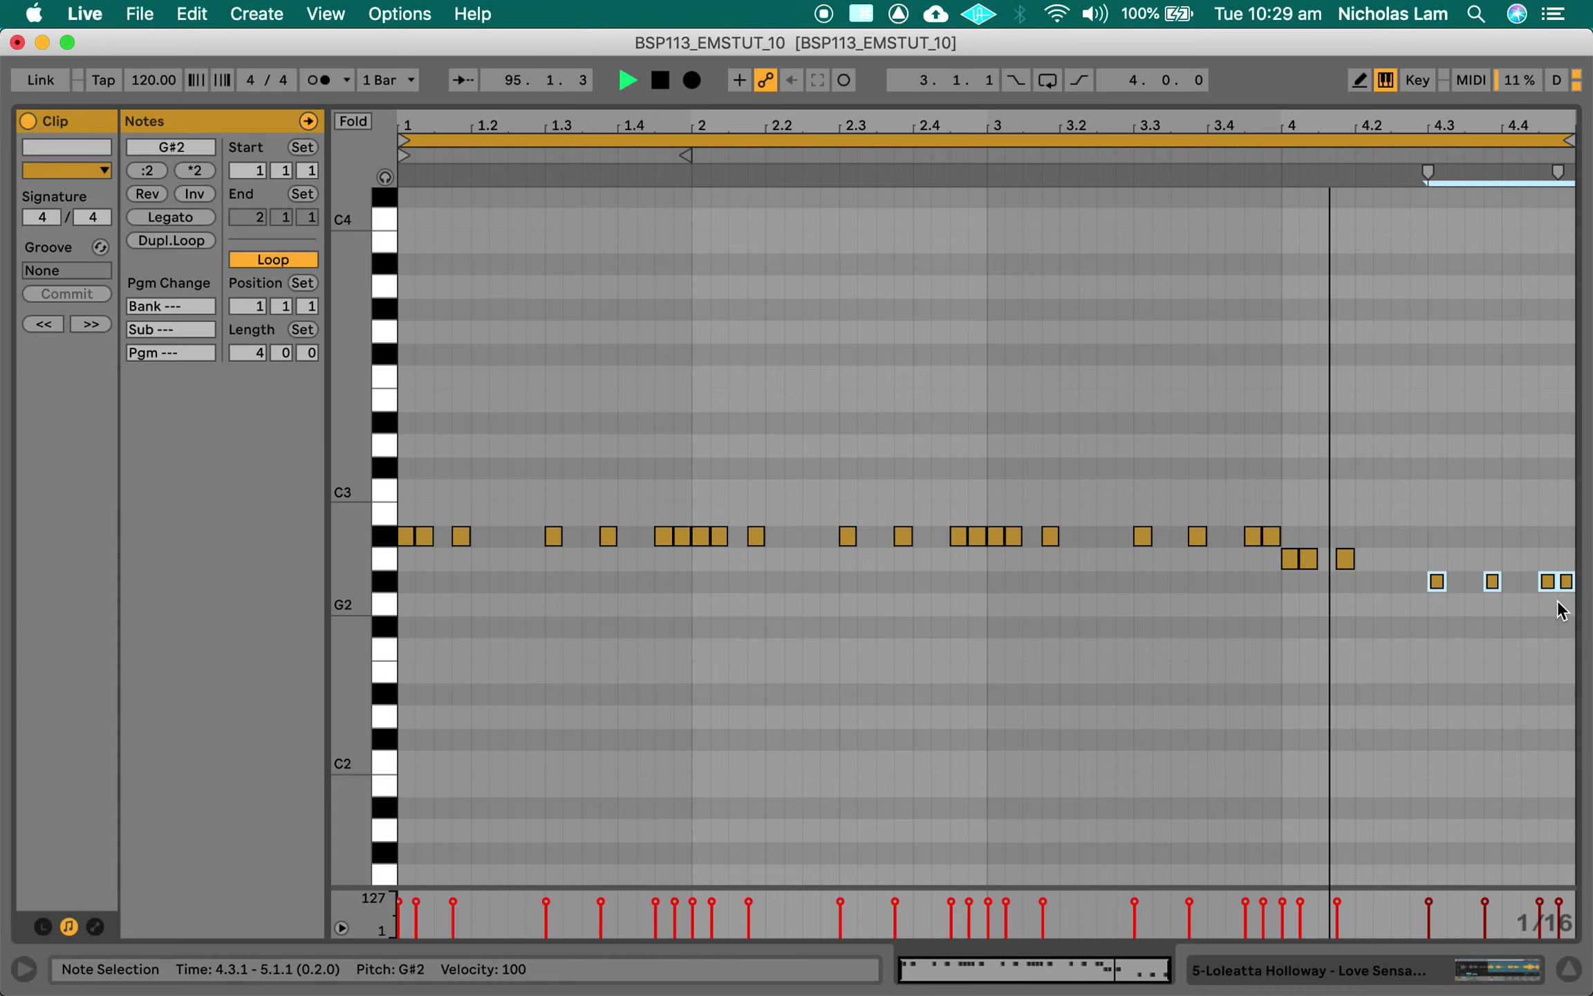
Launch the first scene and open its vocal clip in the note editor
key("shift+Tab")
left_click(1428, 145)
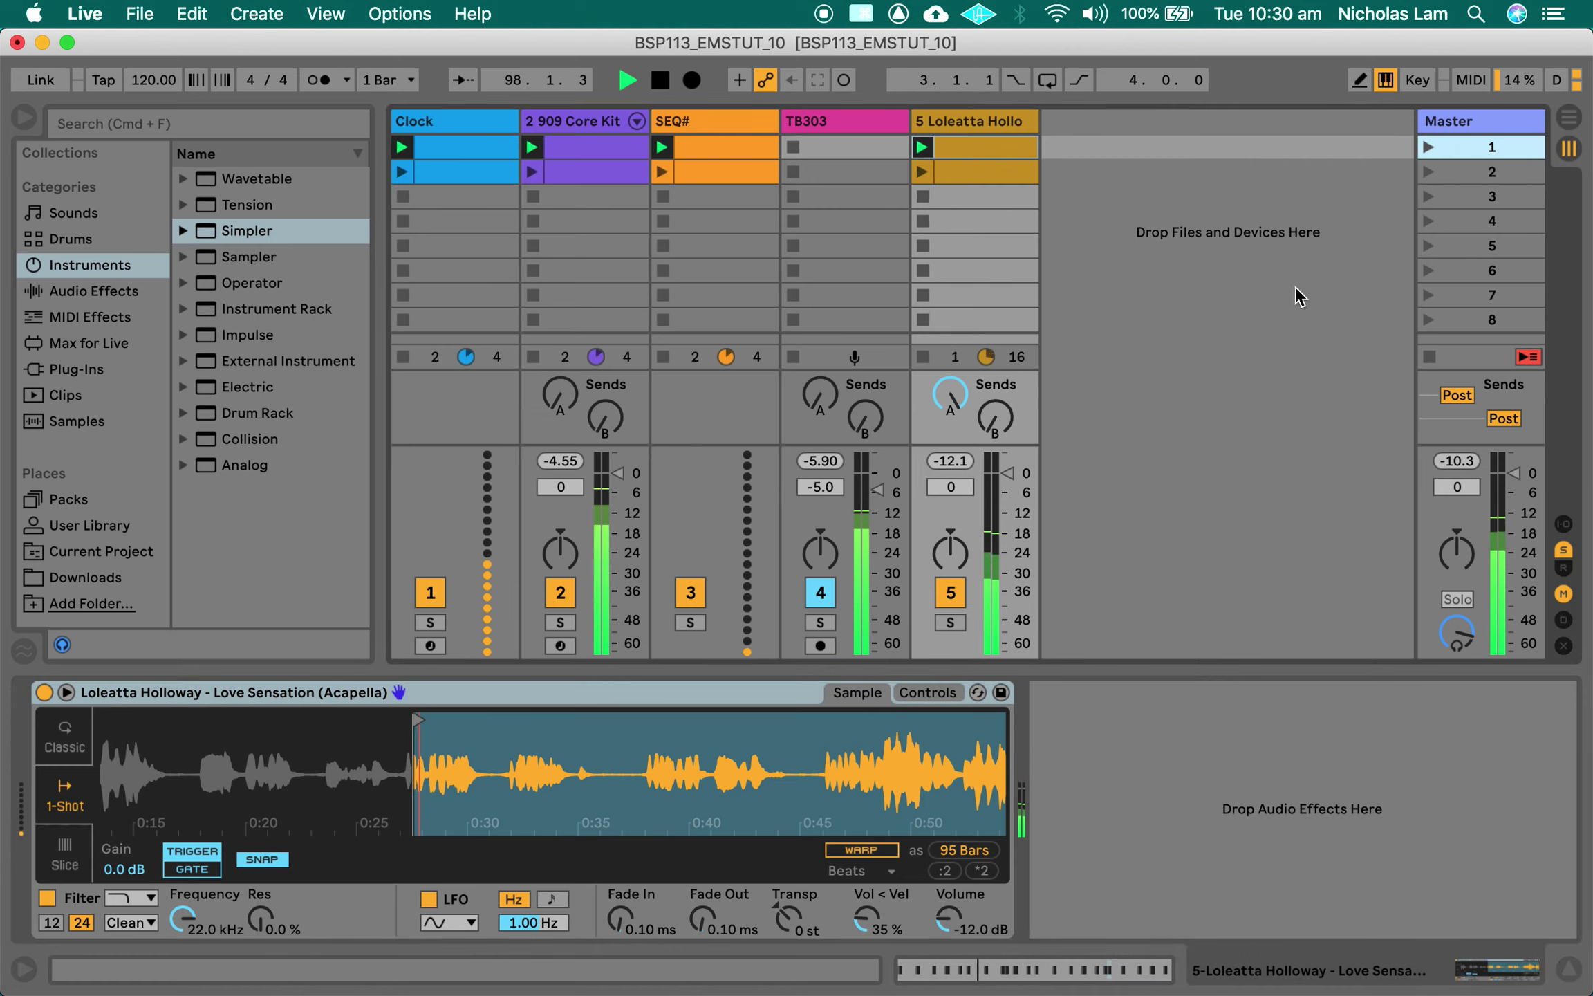
key("Tab")
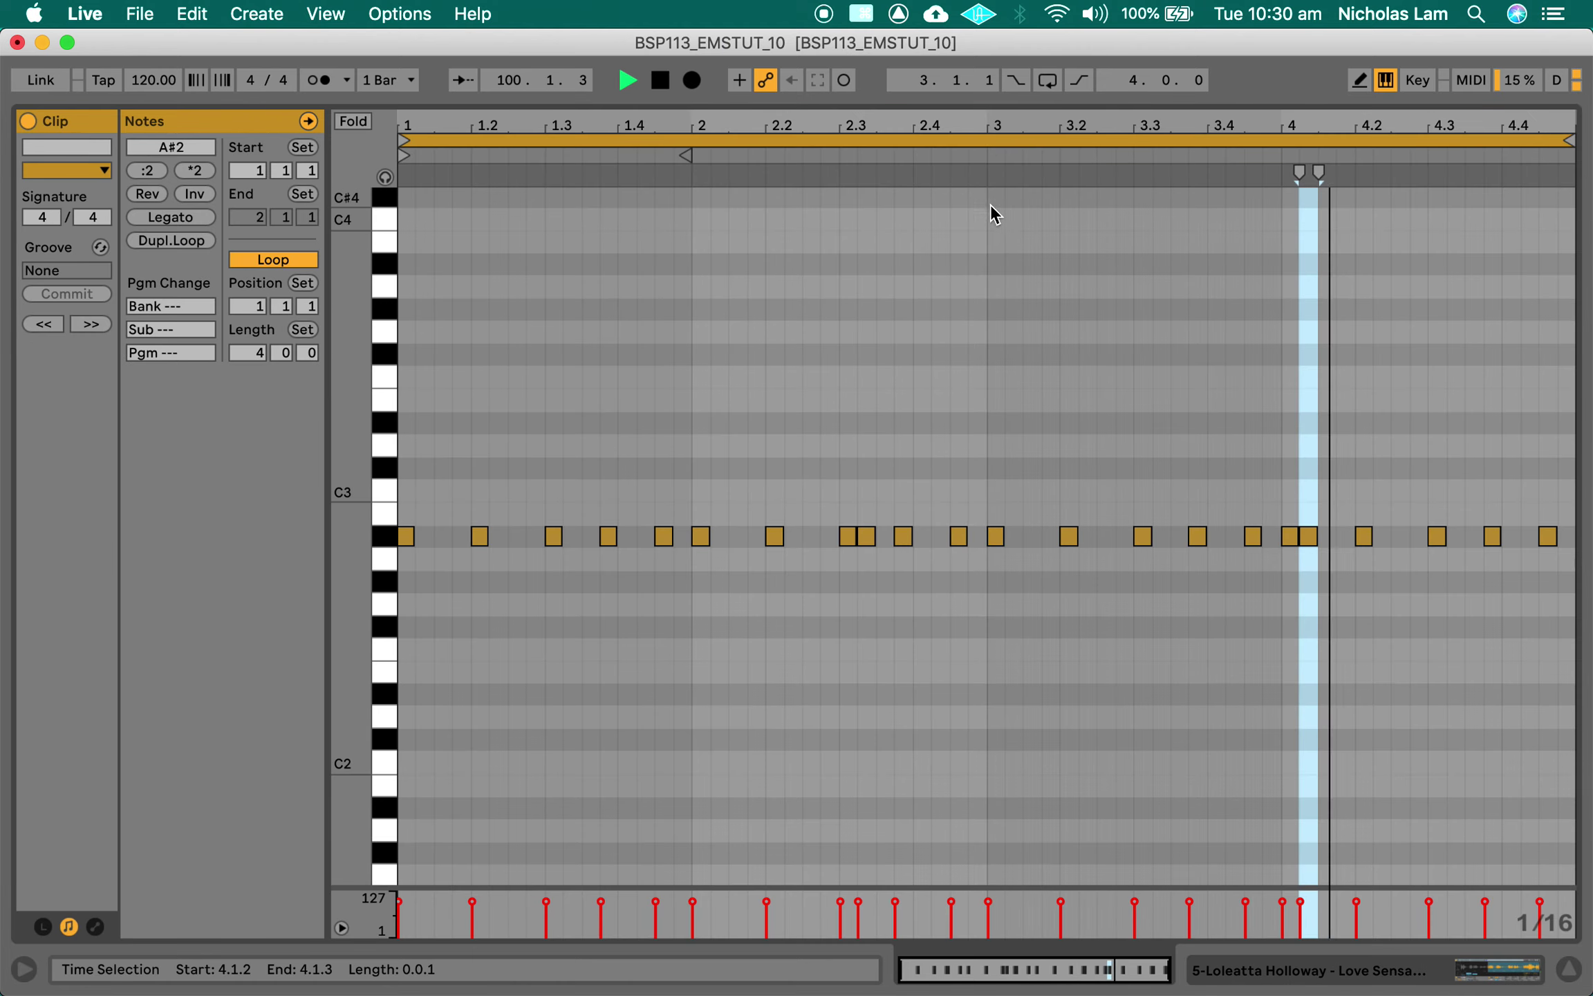
key("Tab")
key("Tab")
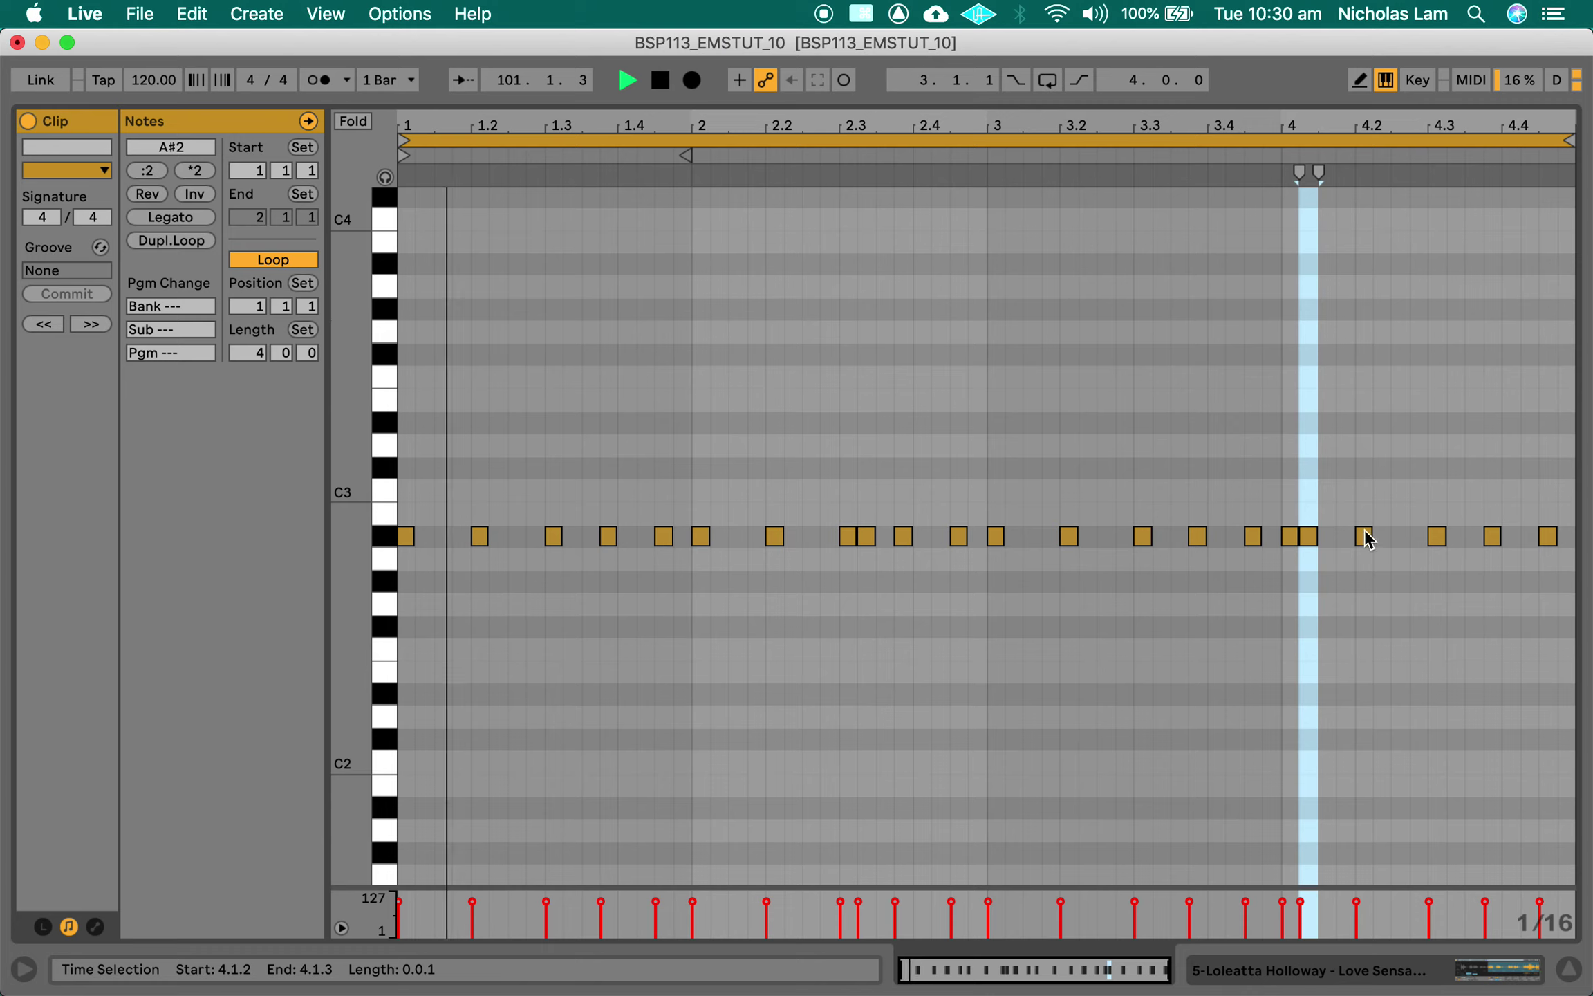
Try raising the first vocal clip's notes at 1.4.3, 3.3.1 and 4.3.4 by an octave to A#3
left_click(668, 534)
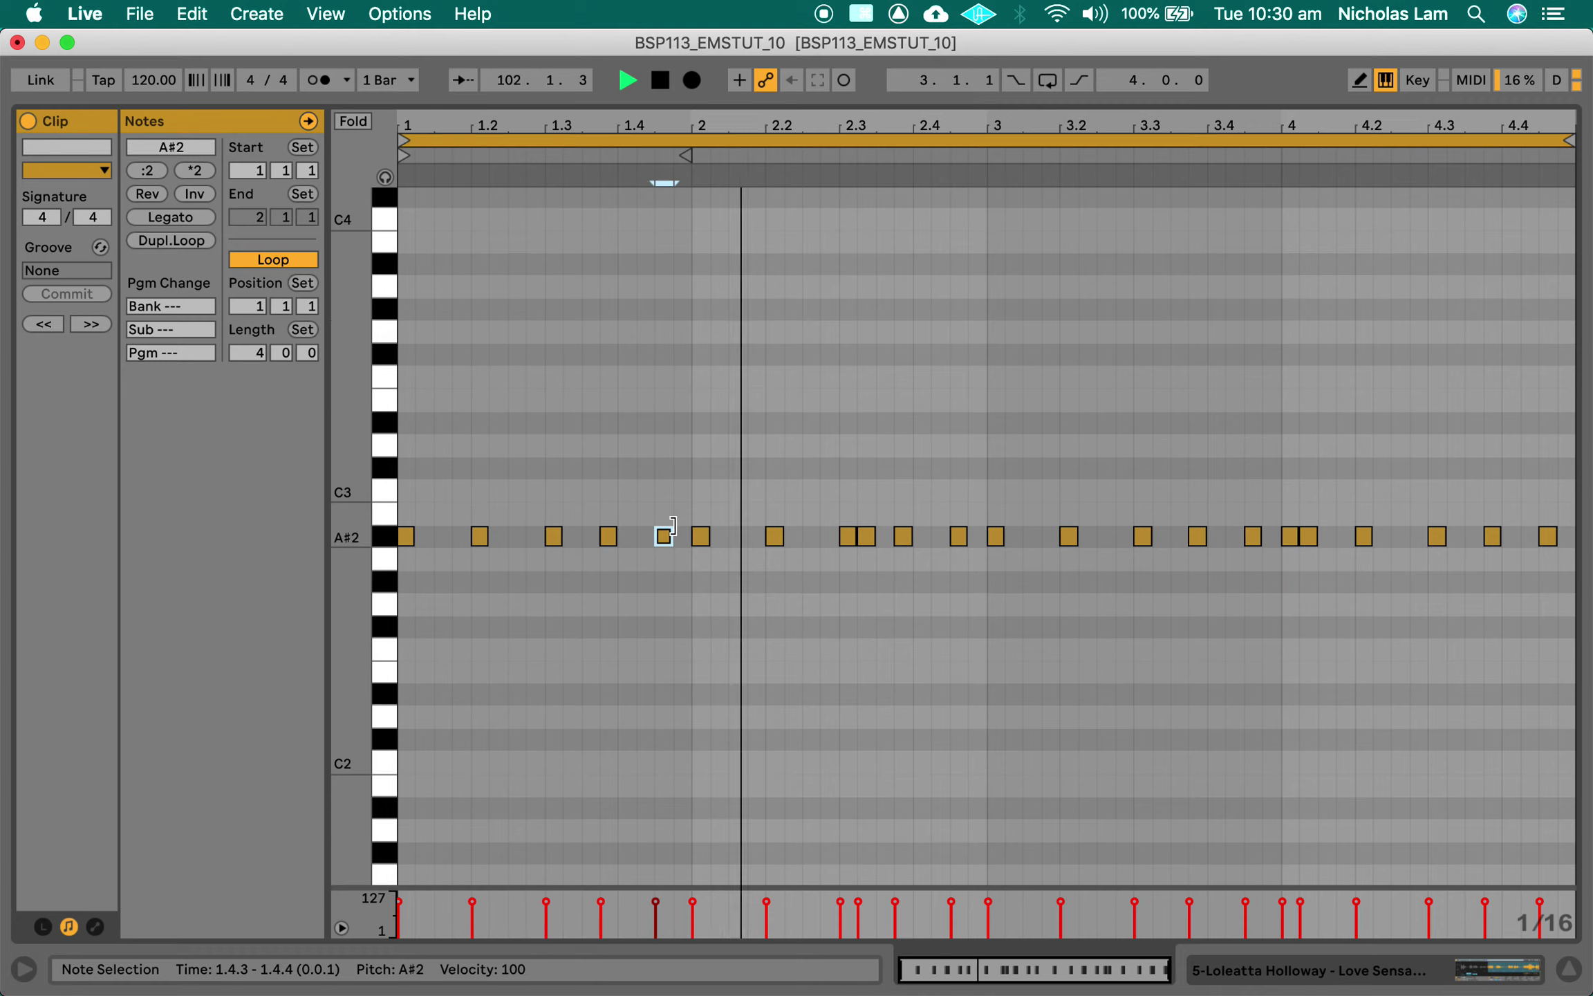
key("shift+Up")
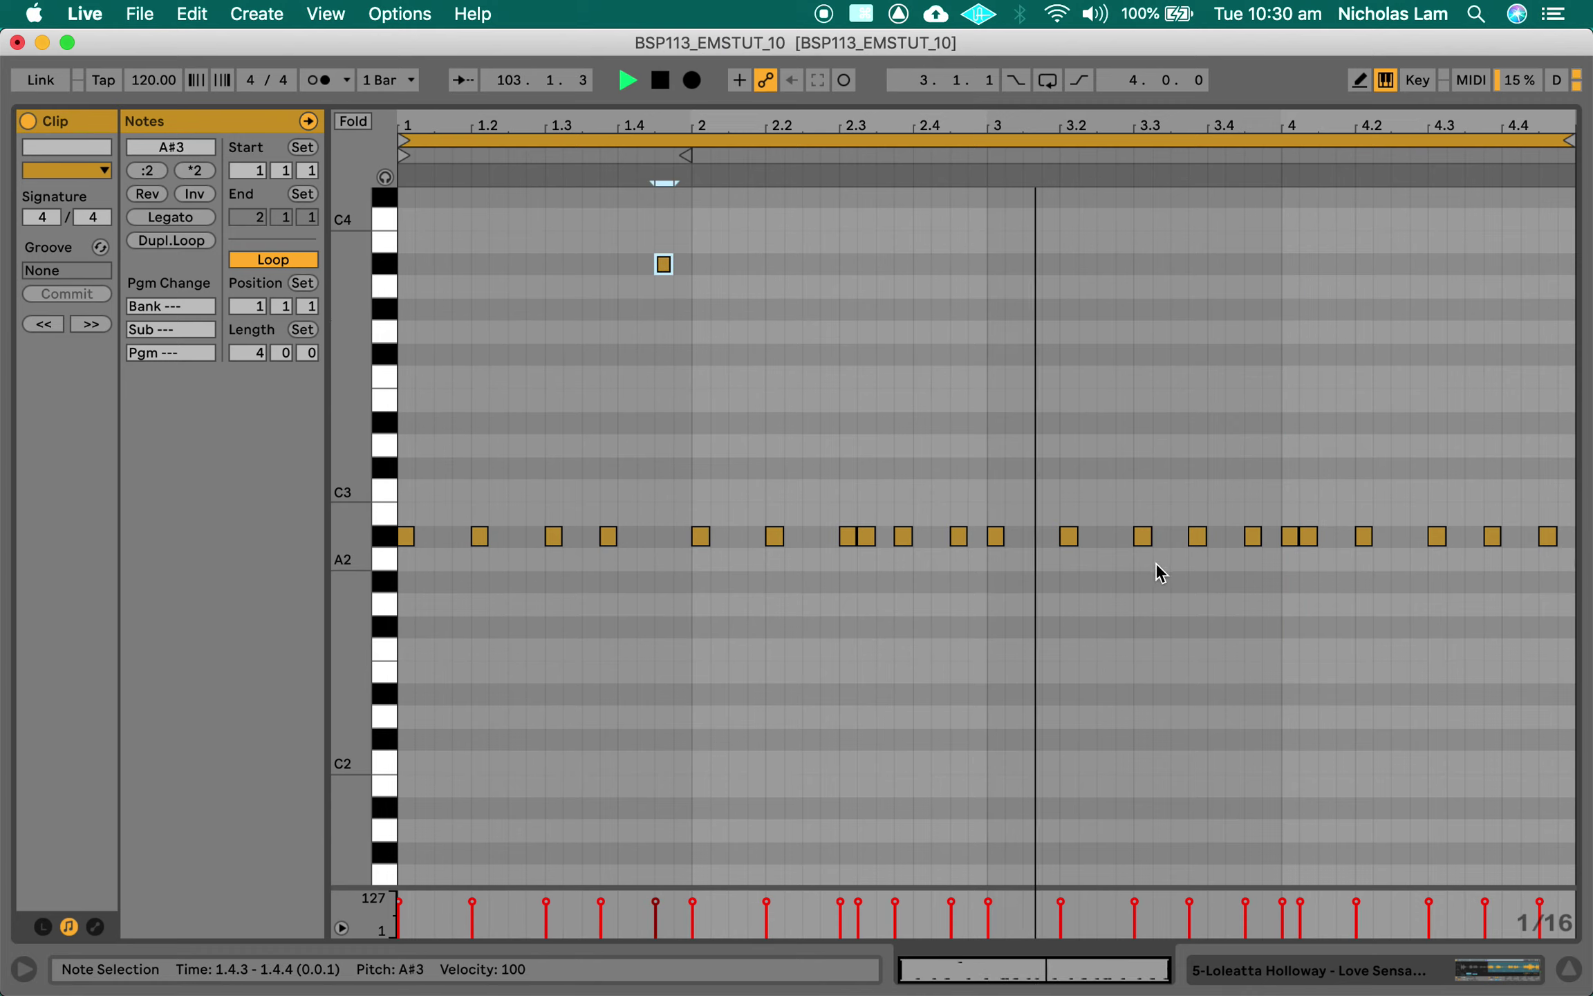
left_click(1143, 536)
key("shift+Up")
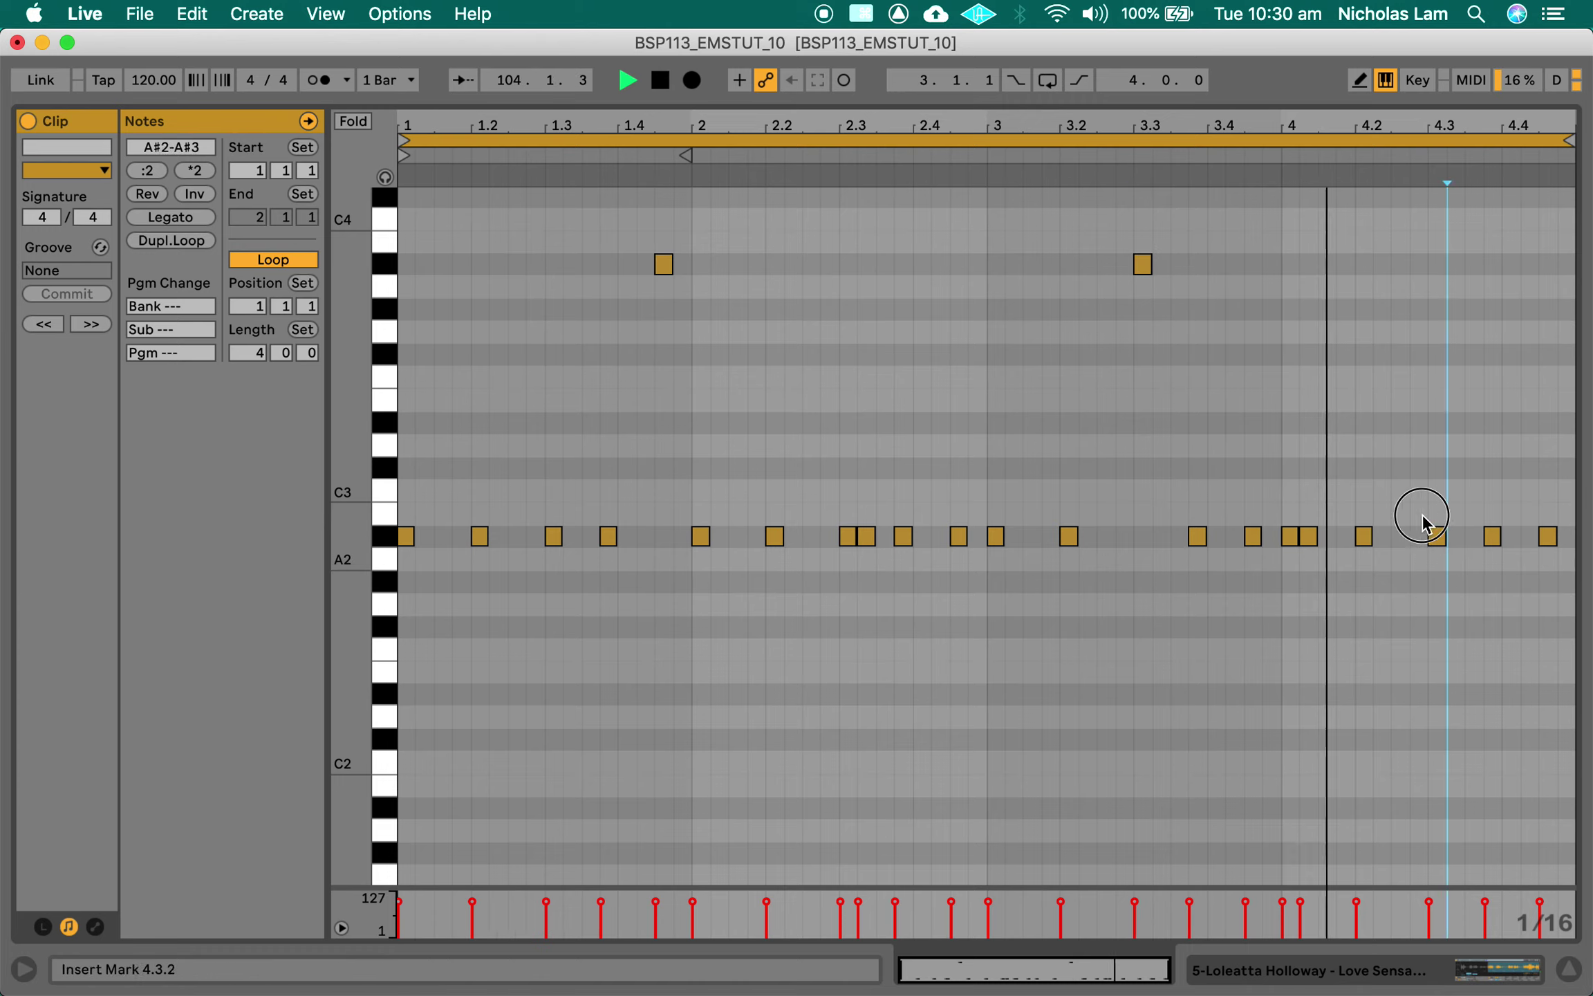
left_click(1435, 536)
key("shift+Up")
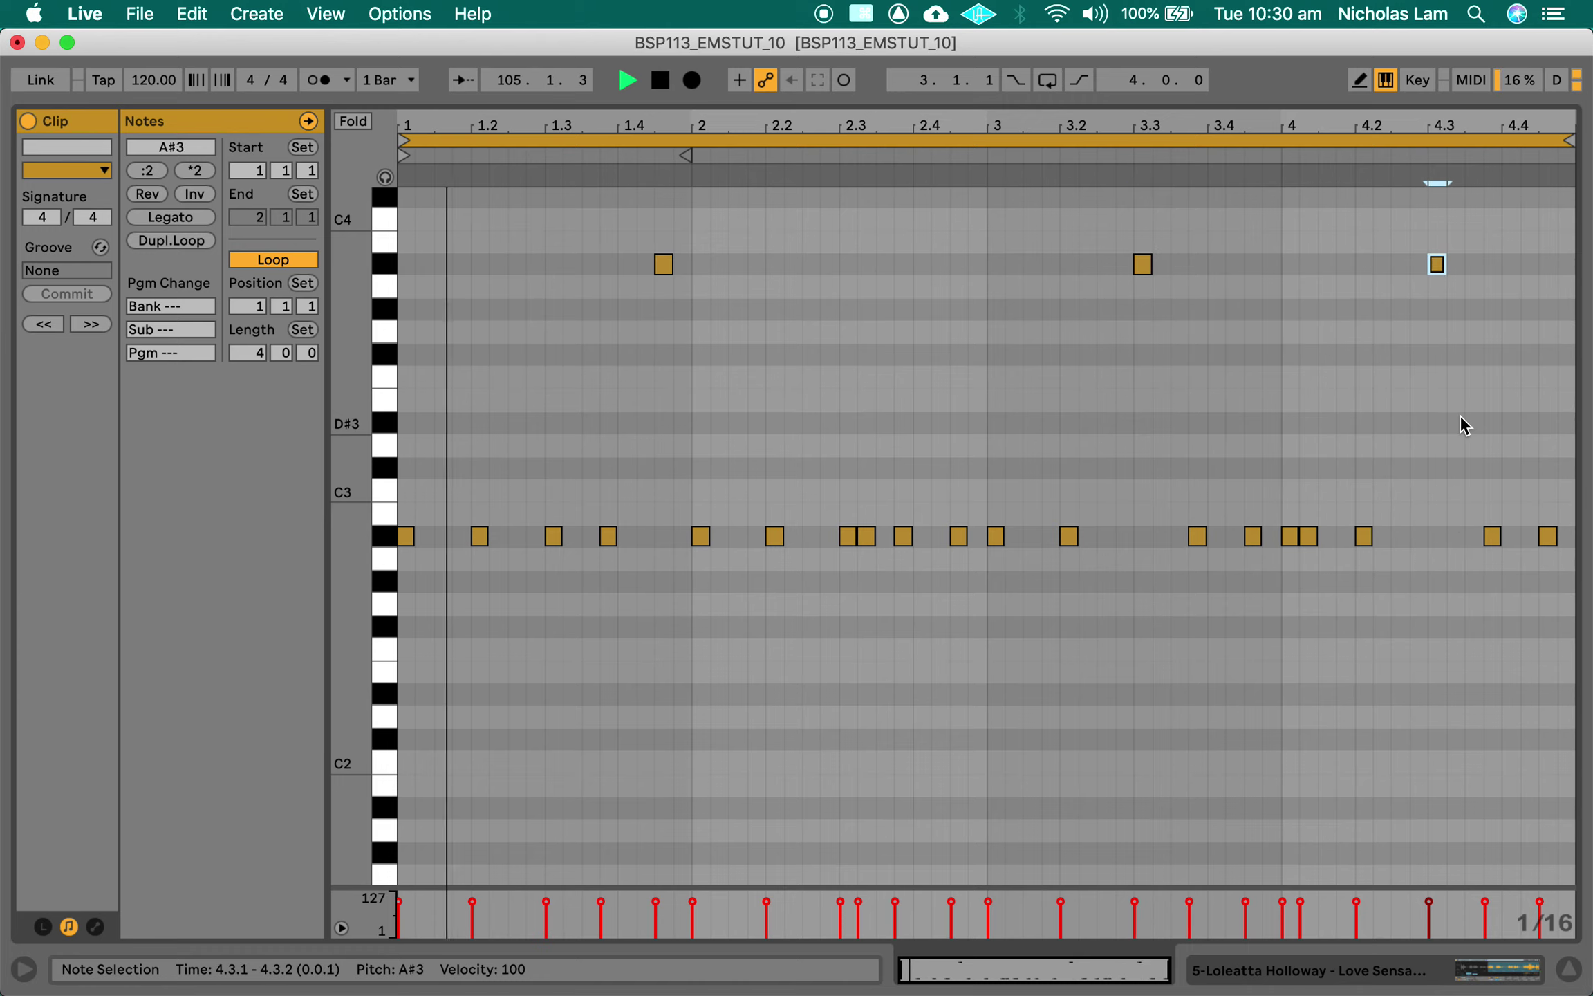
key("shift+Down")
left_click(1487, 536)
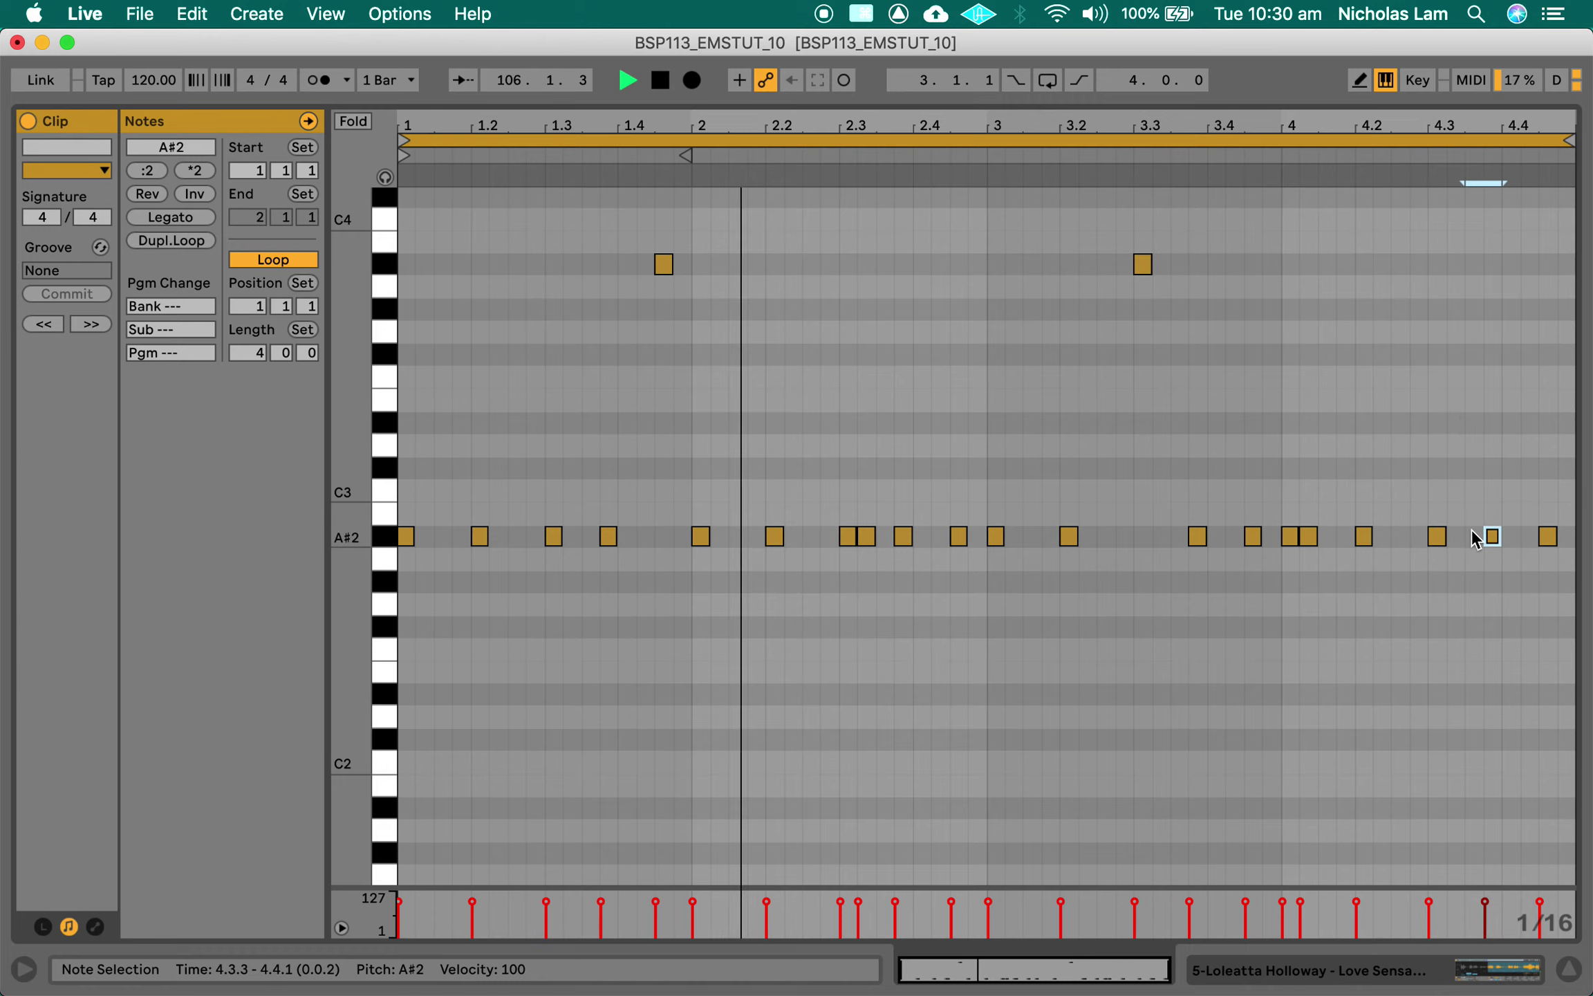
key("shift+Up")
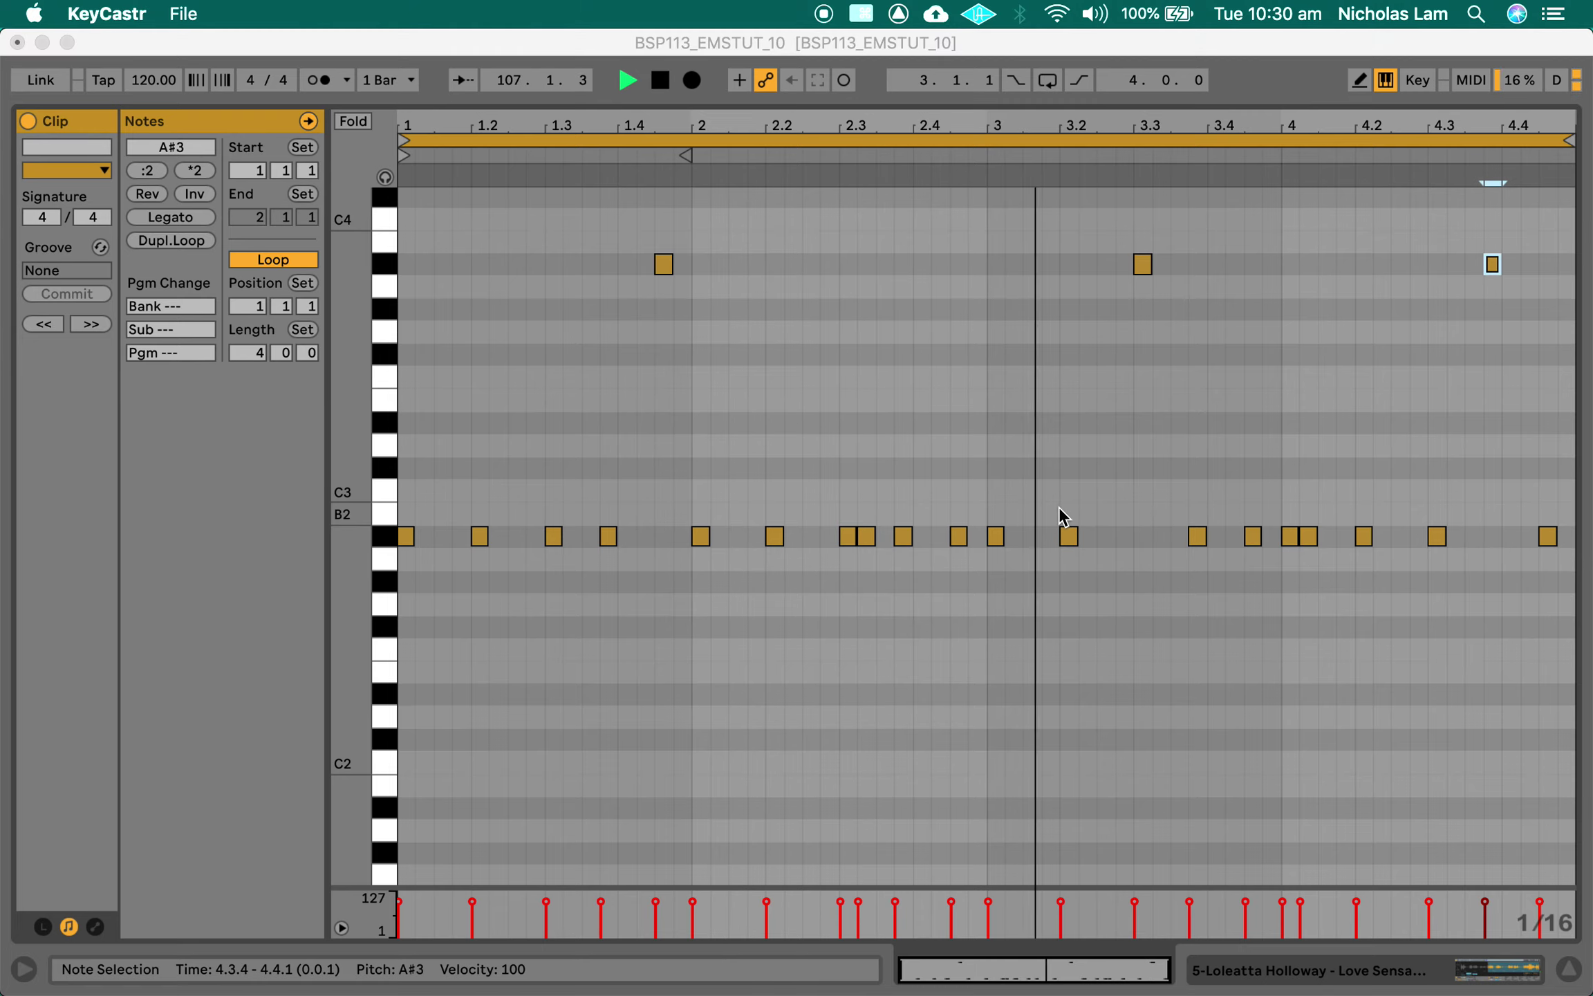
Transpose the three A#3 notes in the first vocal clip back down an octave to A#2
key("super+Tab")
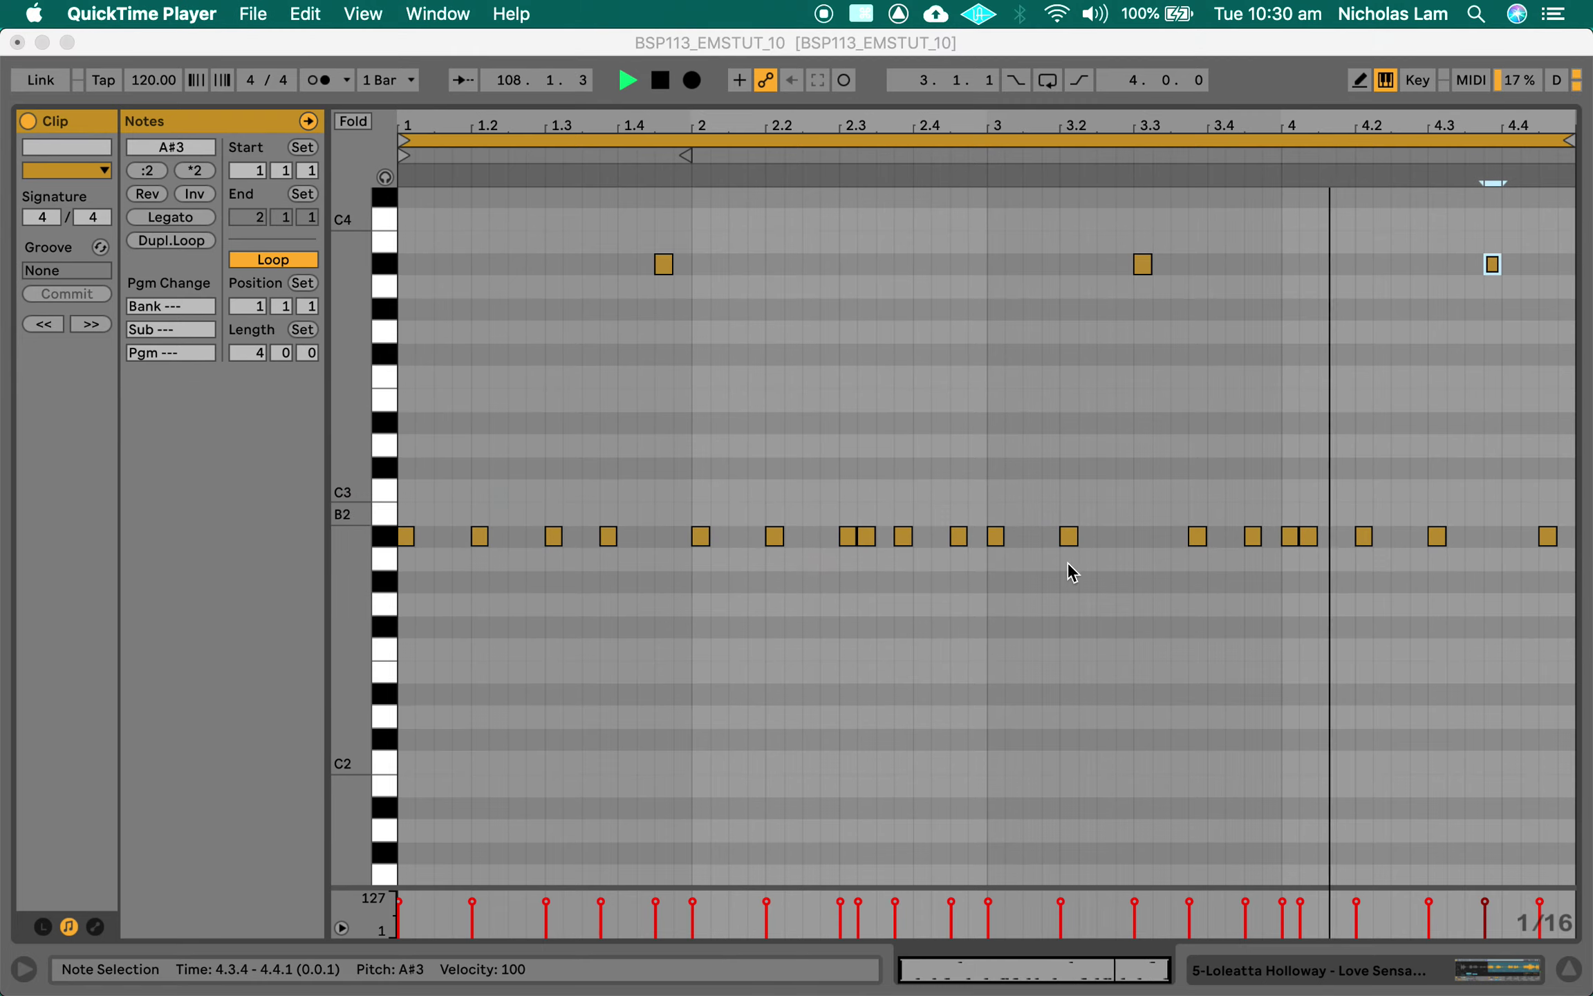
left_click(1497, 377)
left_click_drag(550, 202, 1575, 380)
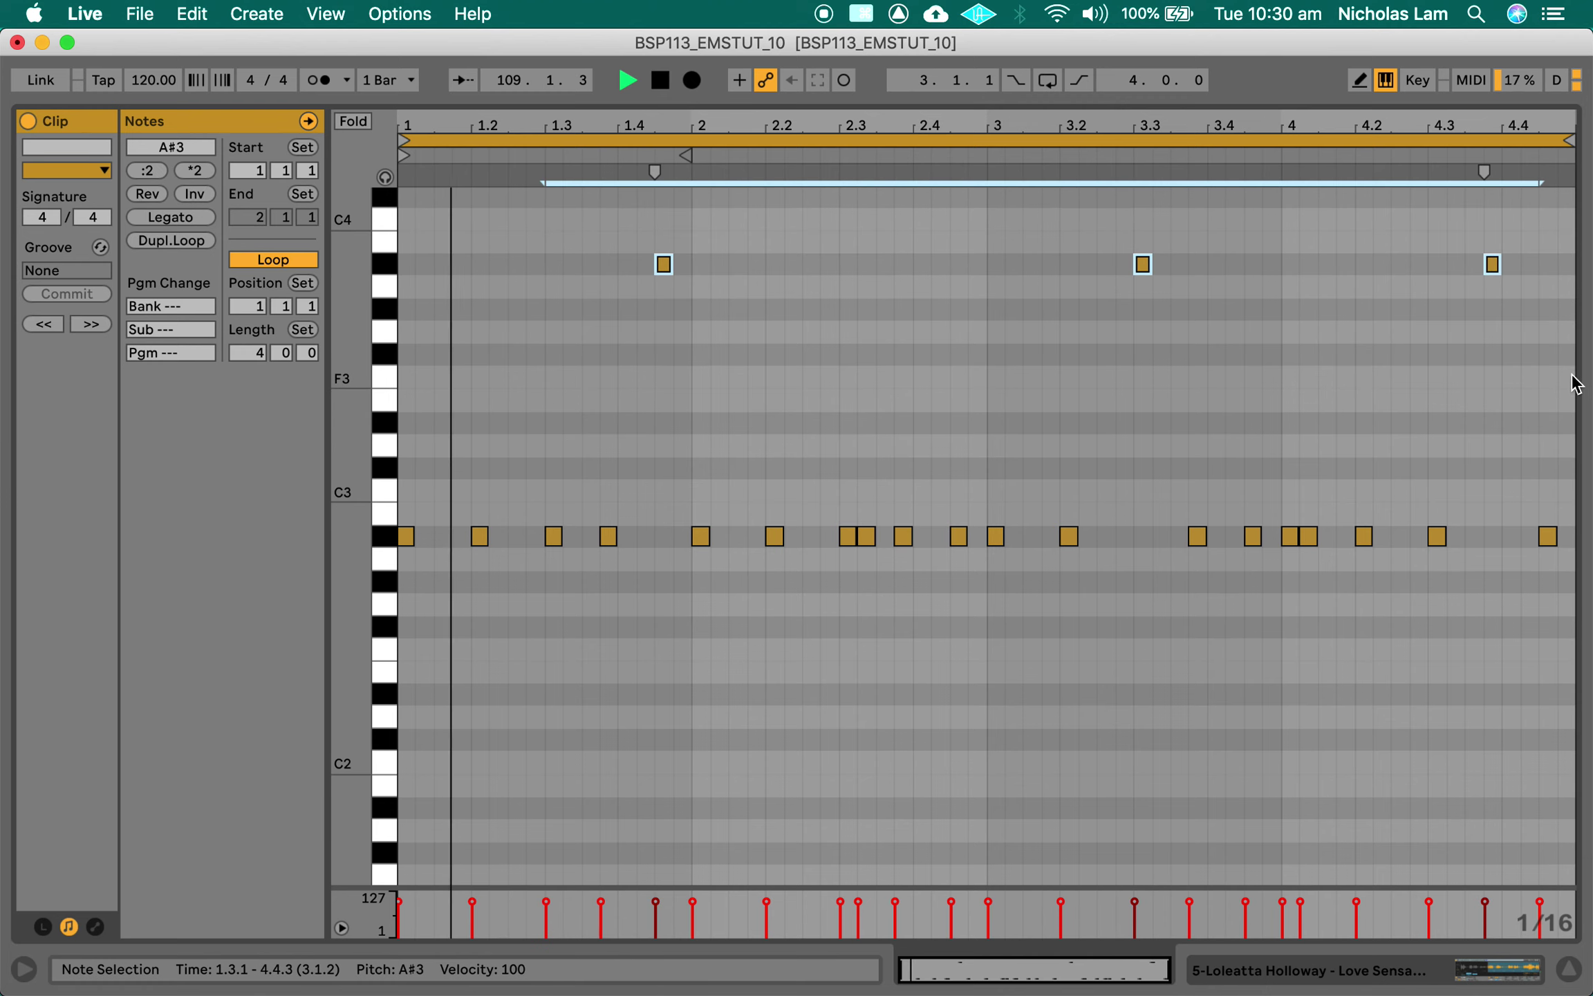
key("shift+Down")
Return to the Session View with the vocal track's Simpler shown and stop playback
key("shift+Tab")
key("space")
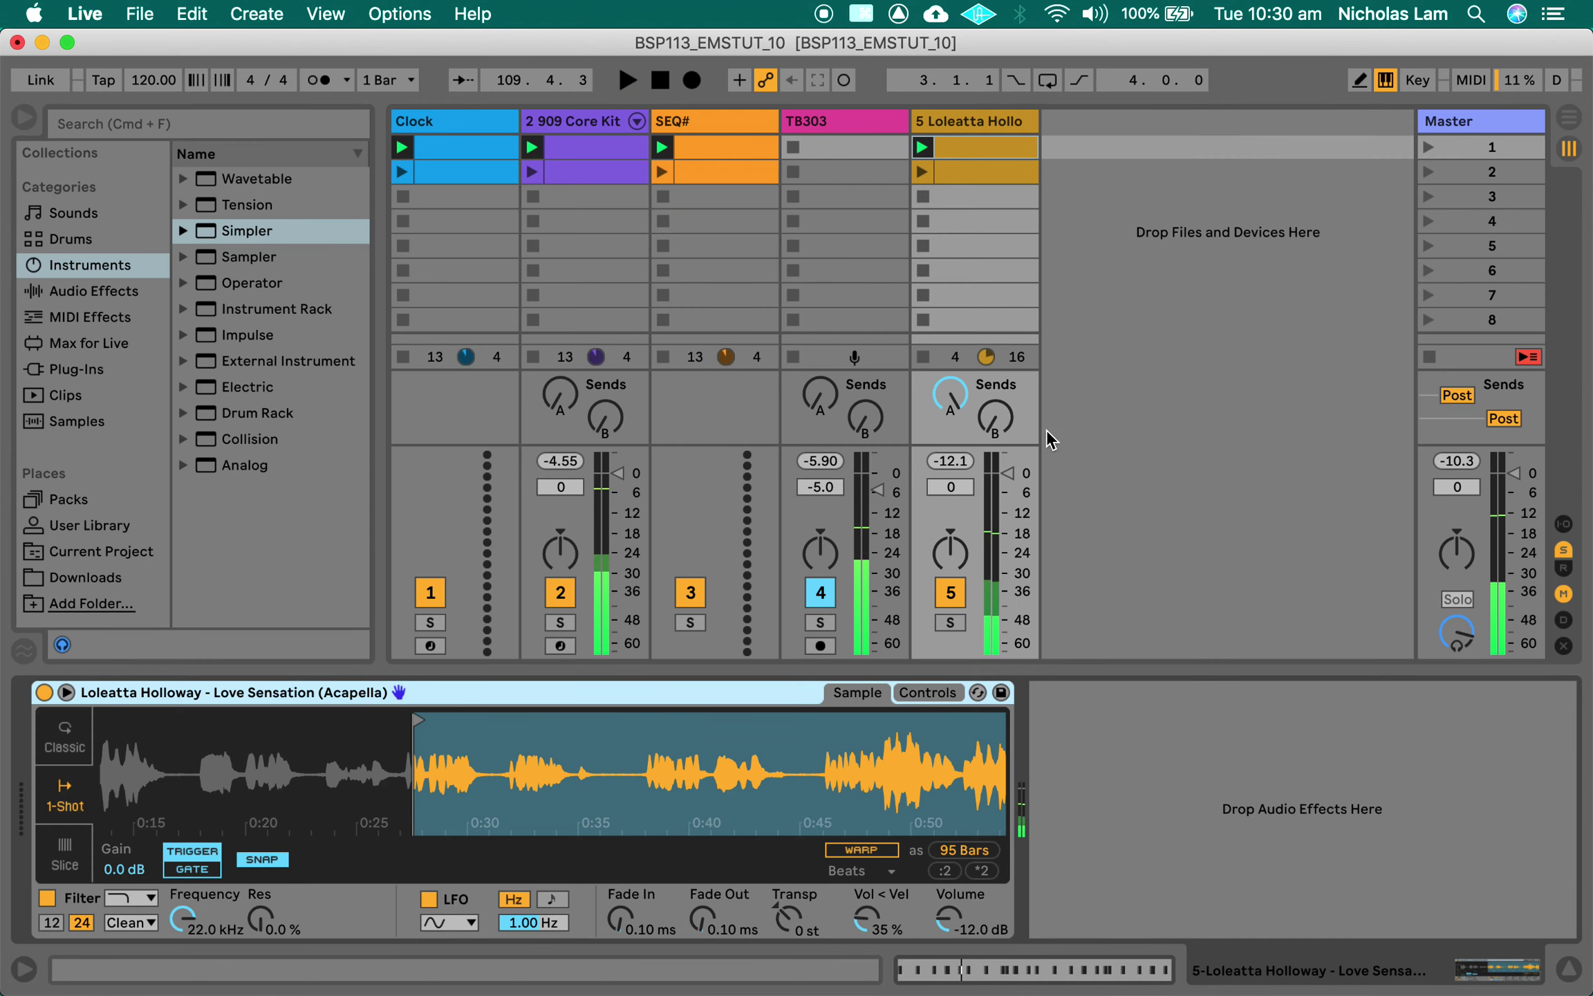